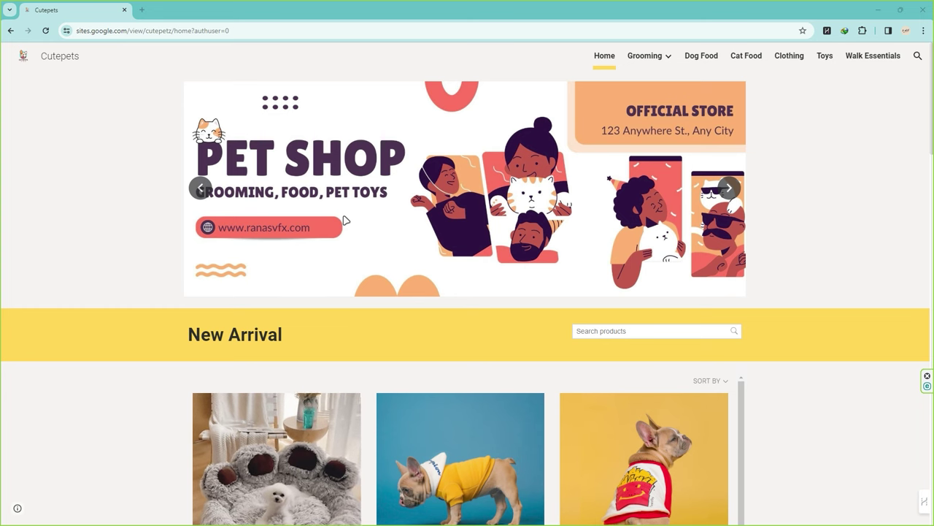
Browse the shop homepage and advance the banner carousel to the next slide
scroll(351, 230, down, 10)
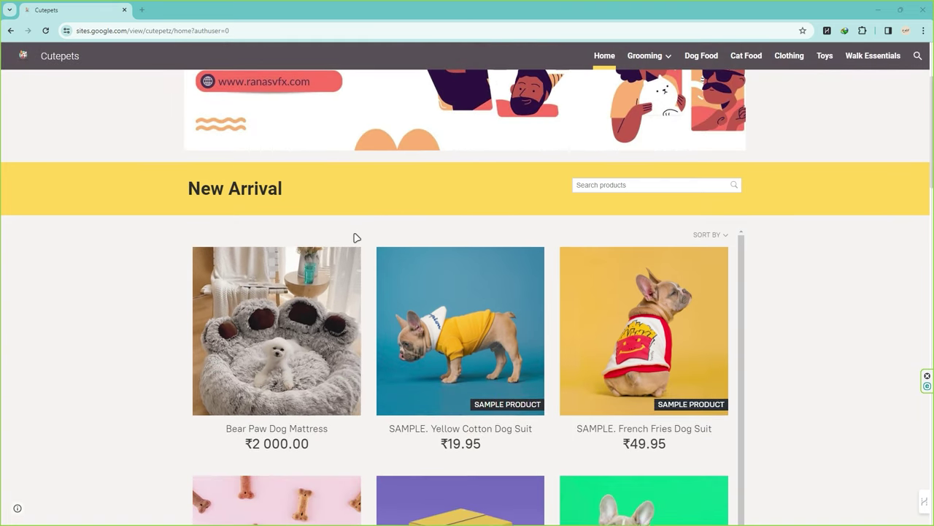
scroll(389, 297, down, 15)
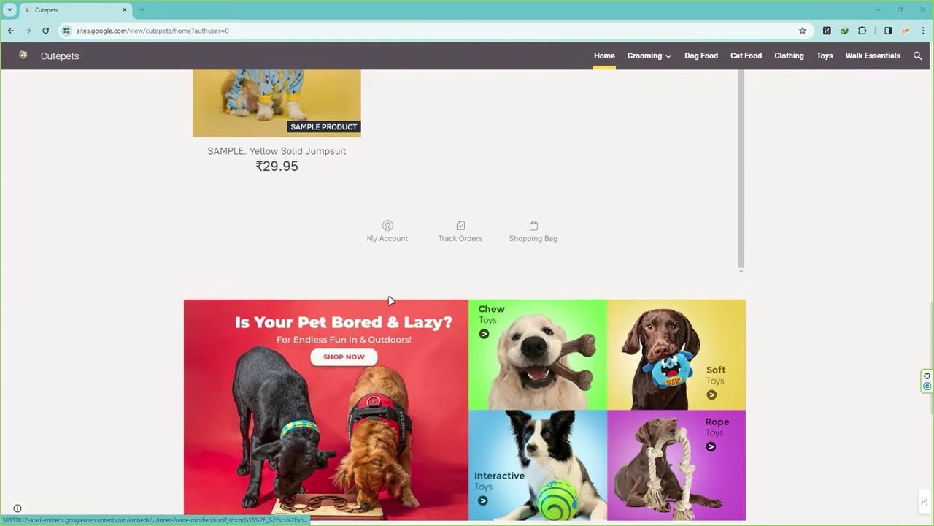
scroll(389, 304, up, 8)
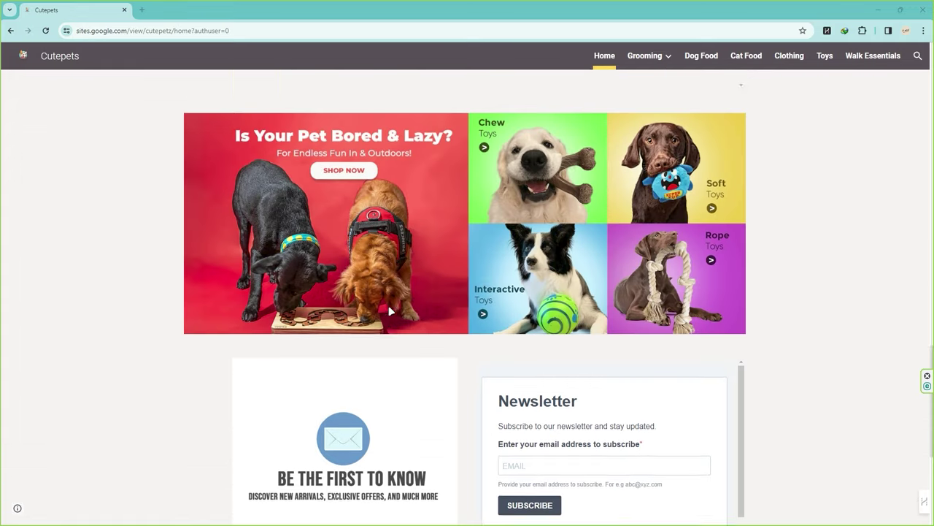
scroll(146, 304, up, 15)
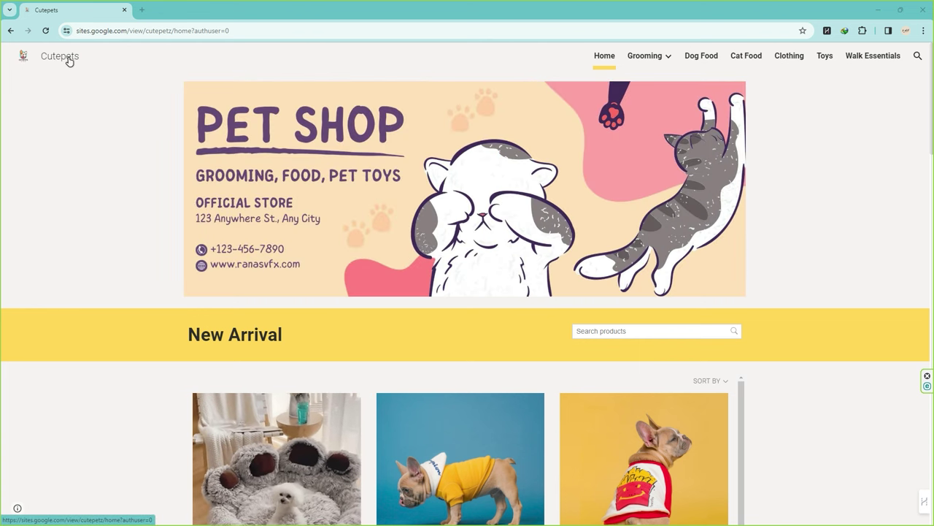
mouse_move(683, 62)
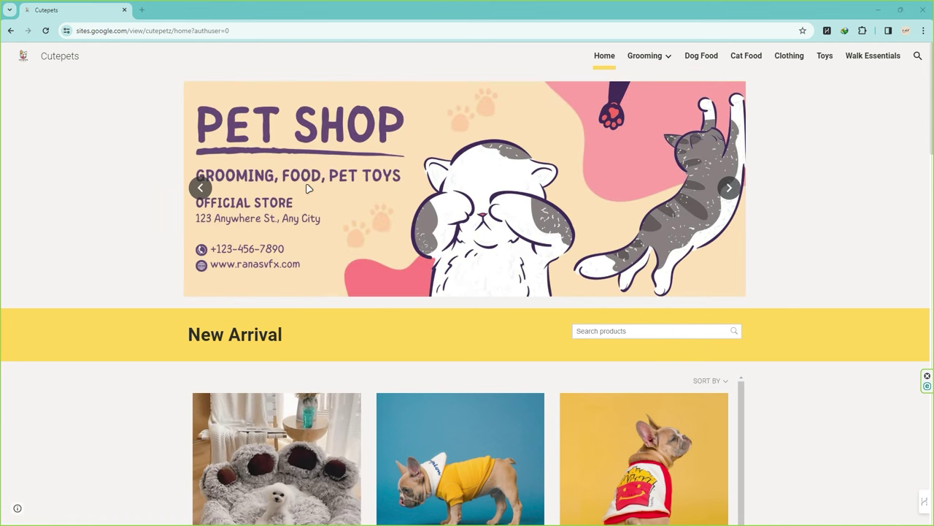
click(729, 188)
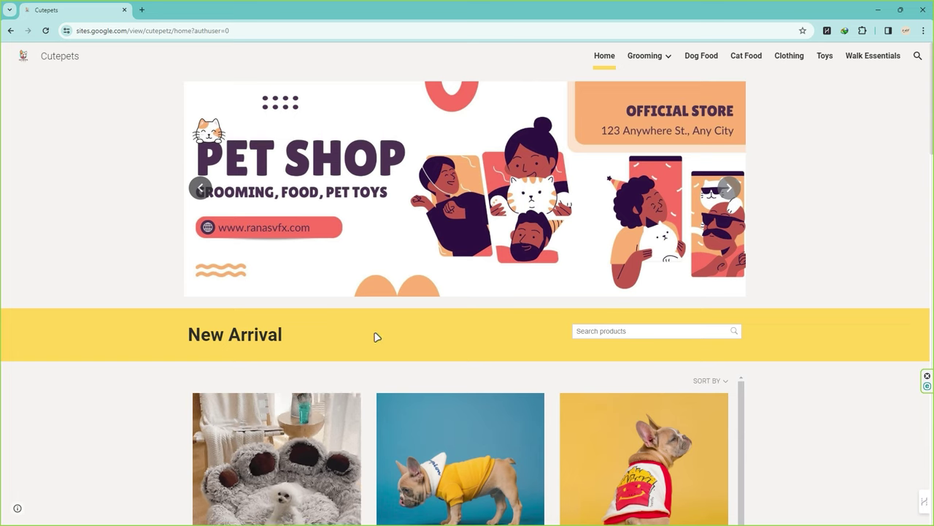
drag(183, 338, 259, 335)
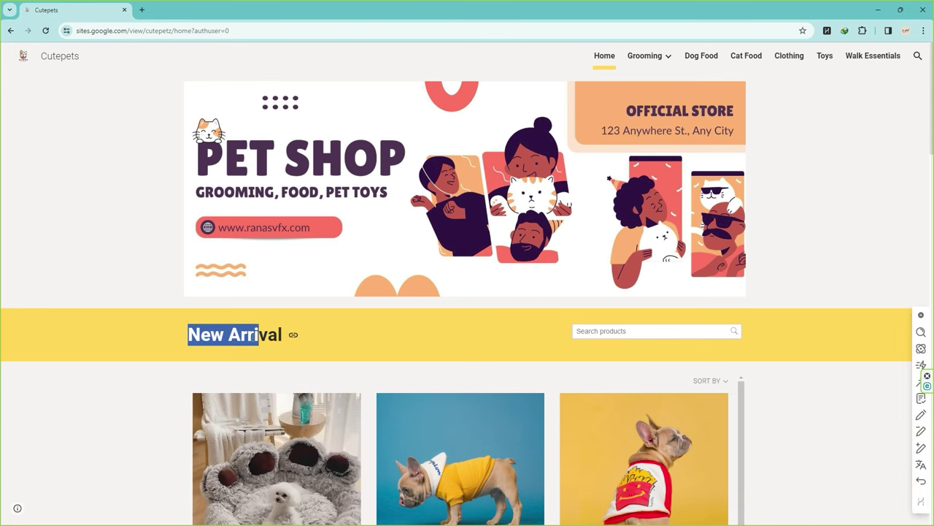
click(180, 388)
click(691, 330)
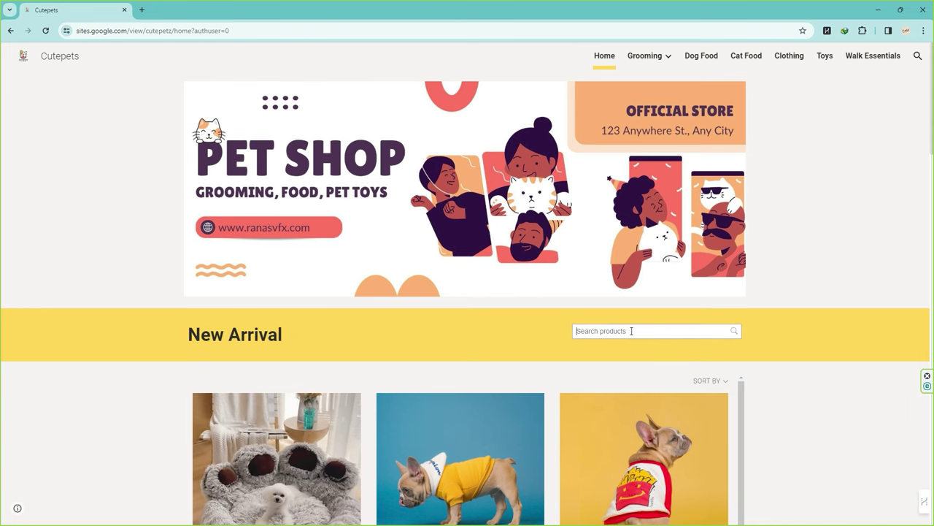
Scroll down the homepage and focus the newsletter email field
scroll(308, 302, down, 4)
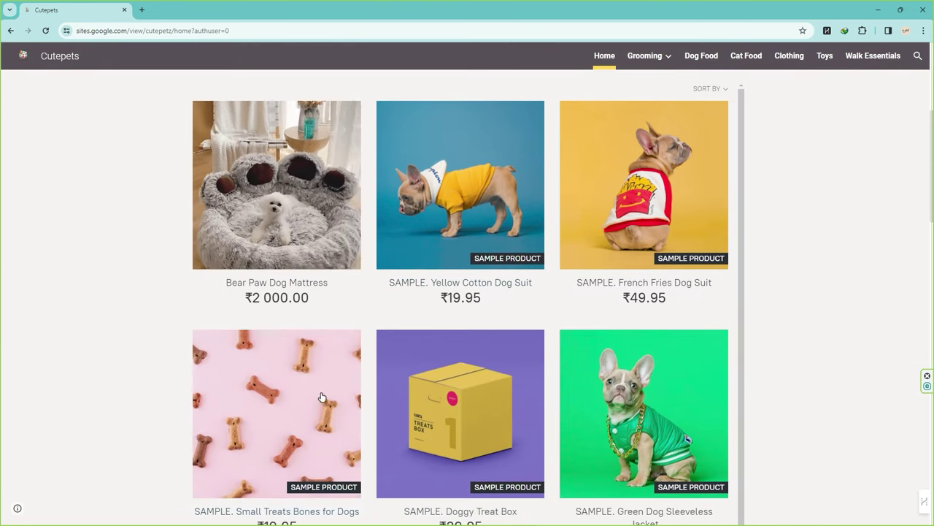
scroll(530, 355, down, 5)
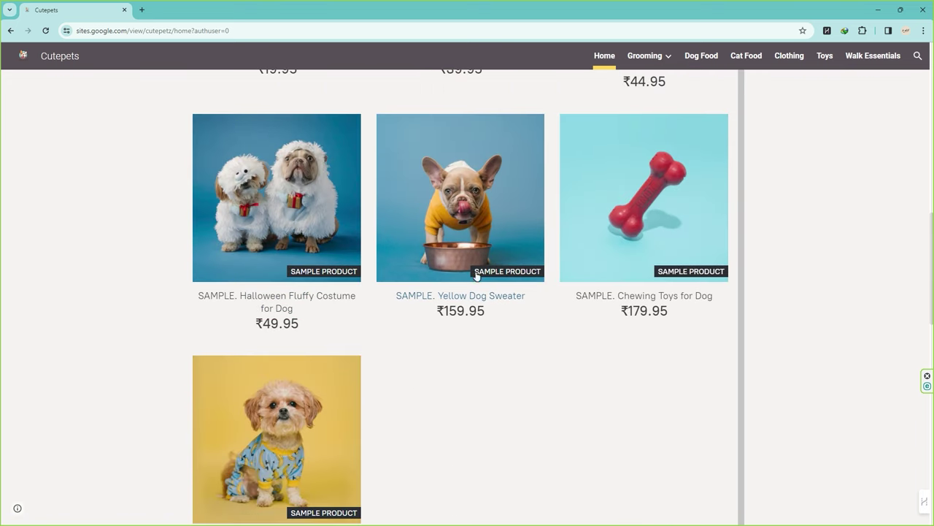
scroll(470, 406, down, 3)
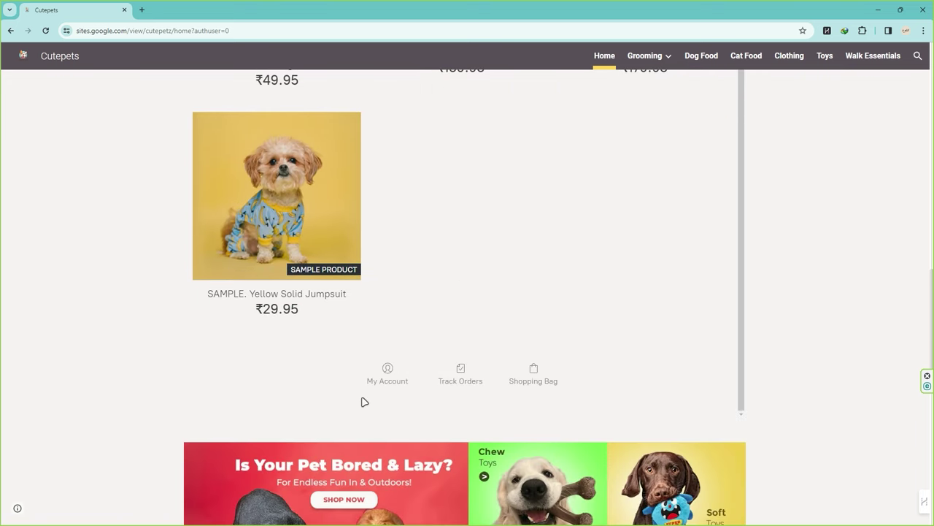
scroll(365, 403, down, 1)
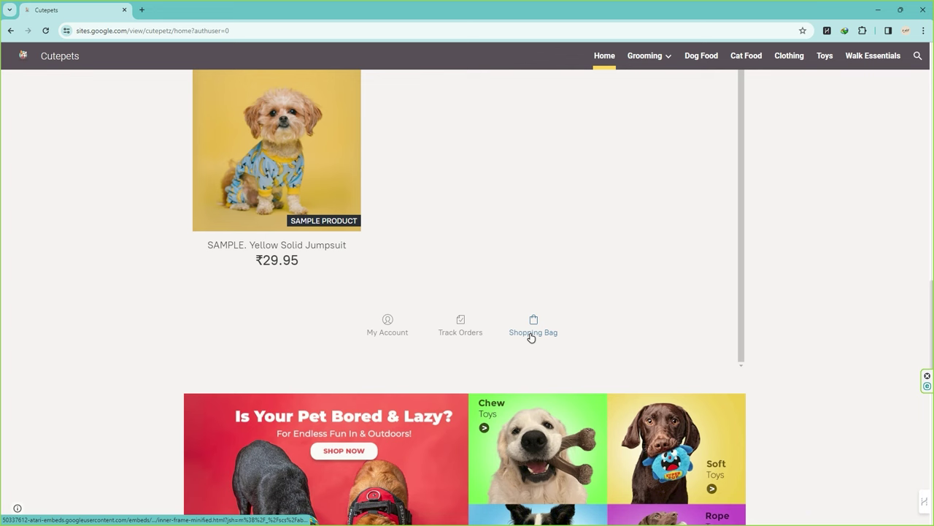
scroll(532, 336, down, 3)
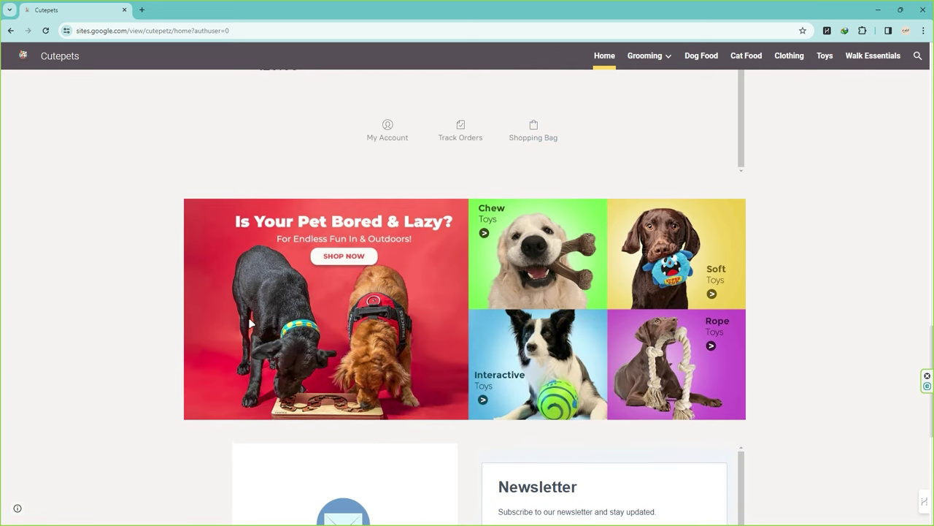
scroll(453, 335, down, 2)
scroll(496, 230, down, 1)
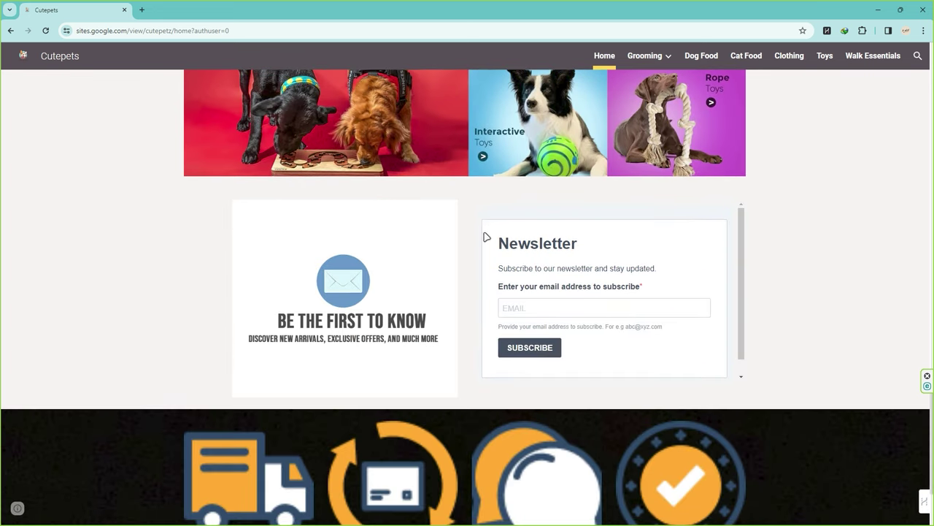
click(576, 309)
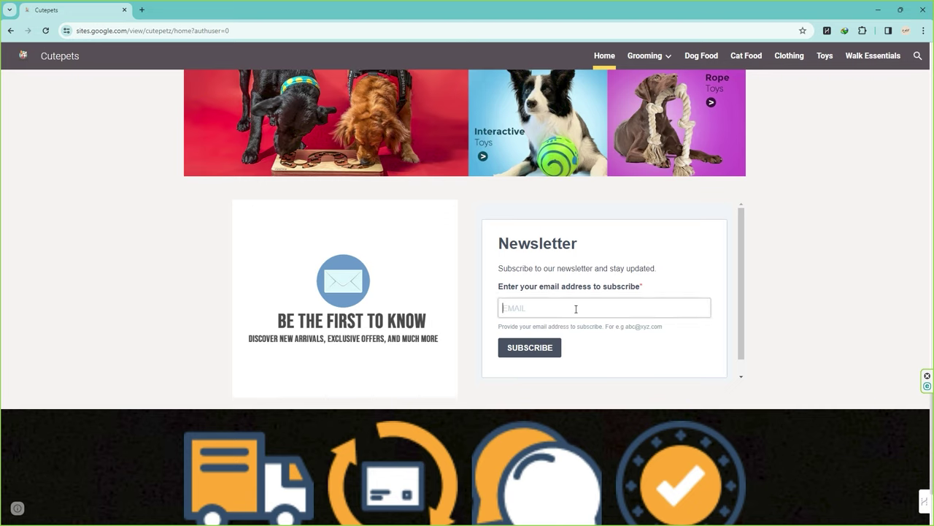
scroll(474, 330, down, 5)
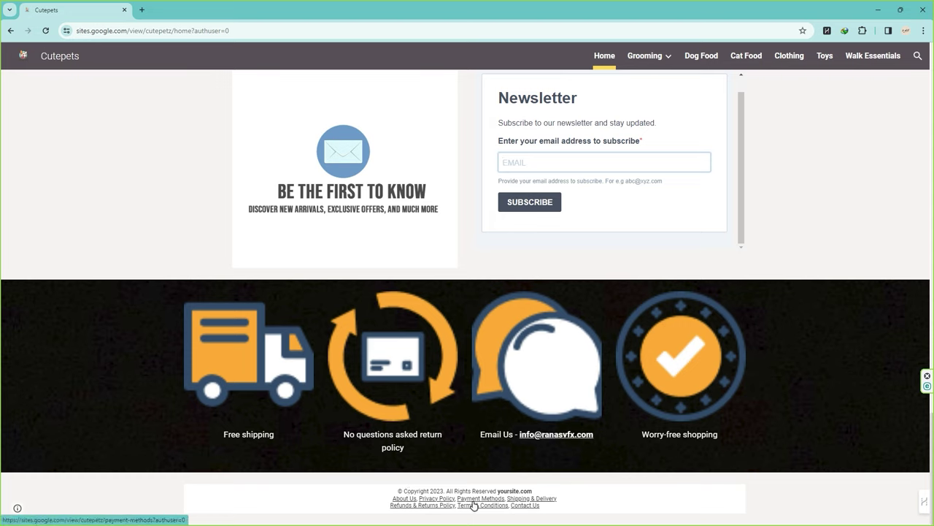
Open the Contact Us footer link in a new tab
right_click(400, 501)
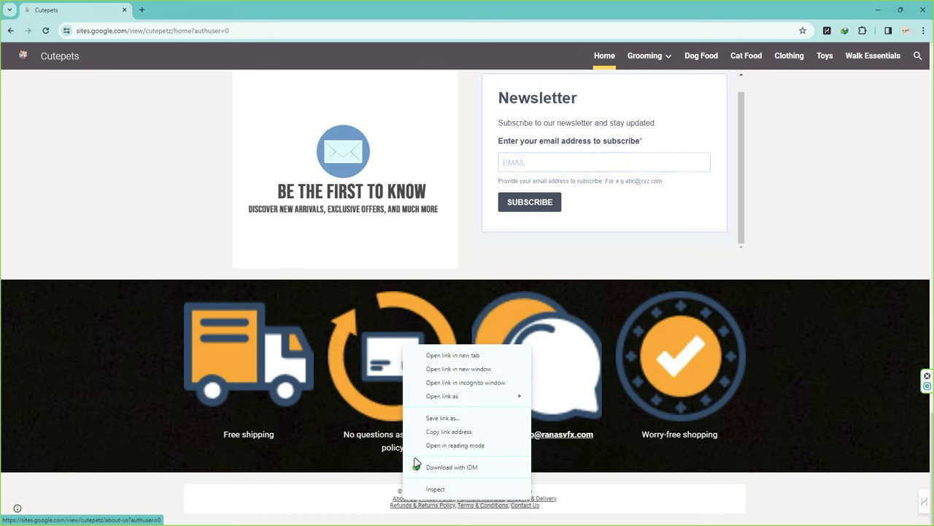
click(340, 502)
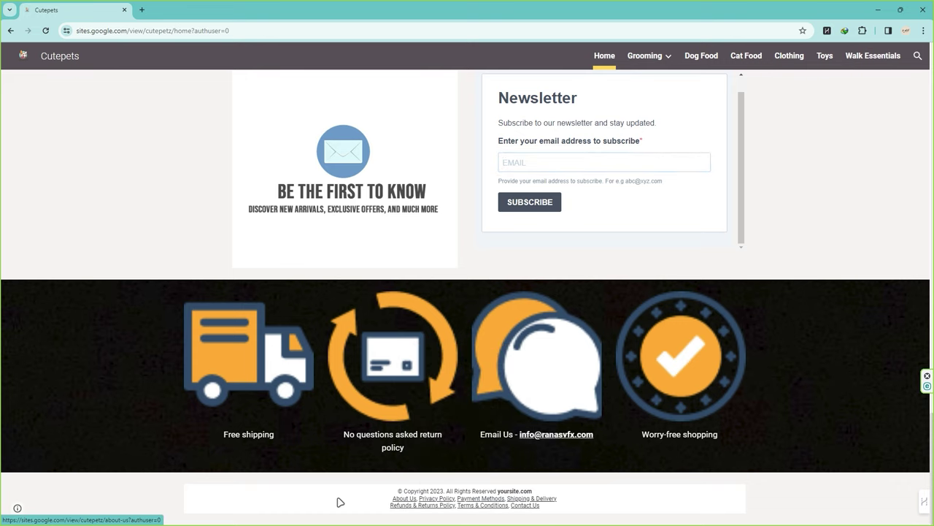
right_click(530, 504)
click(576, 362)
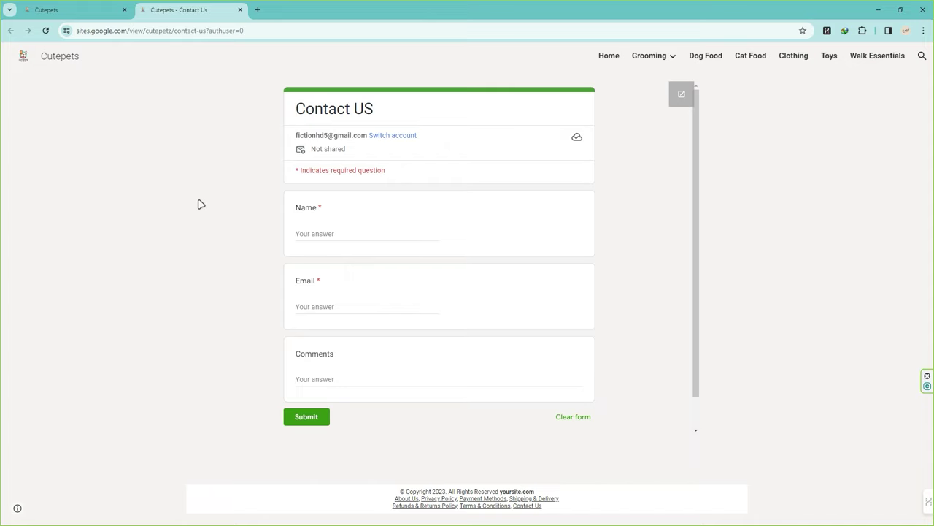
Add the Bear Paw Dog Mattress from the Clothing page and go to checkout
click(791, 56)
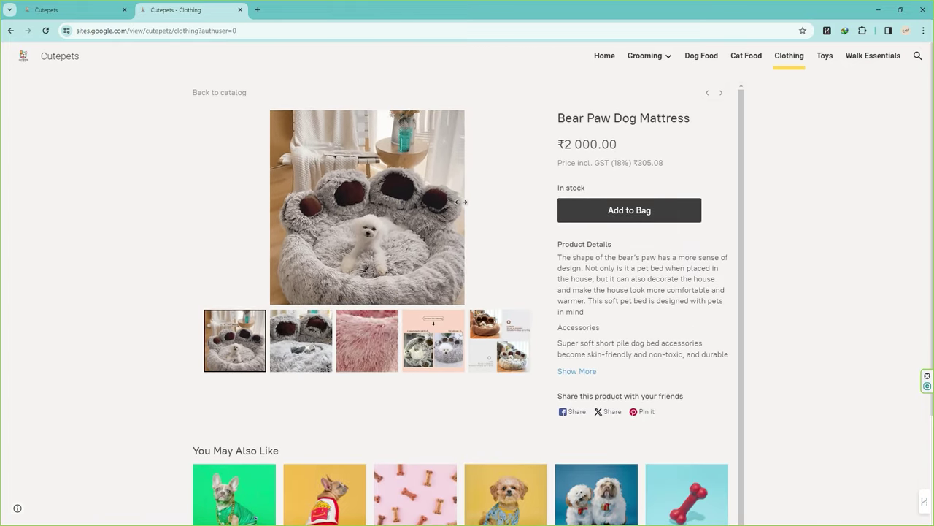
click(636, 215)
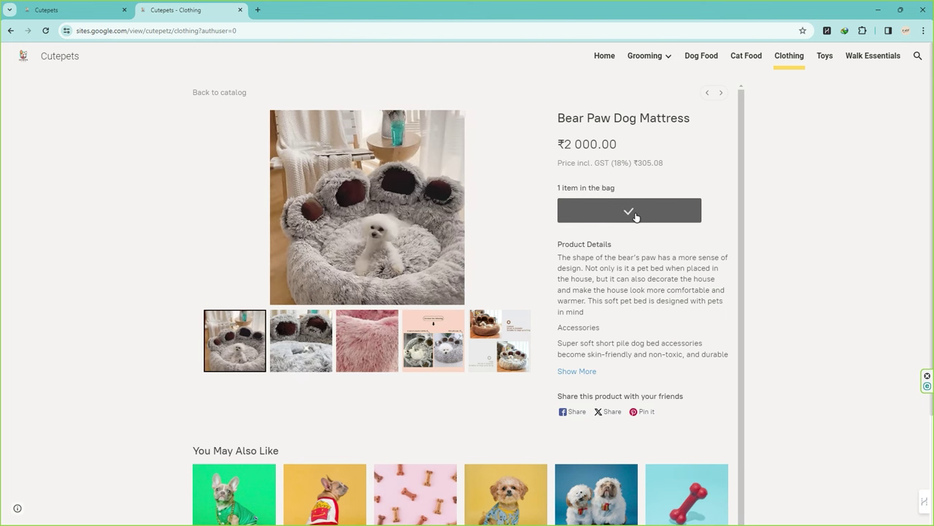
click(562, 244)
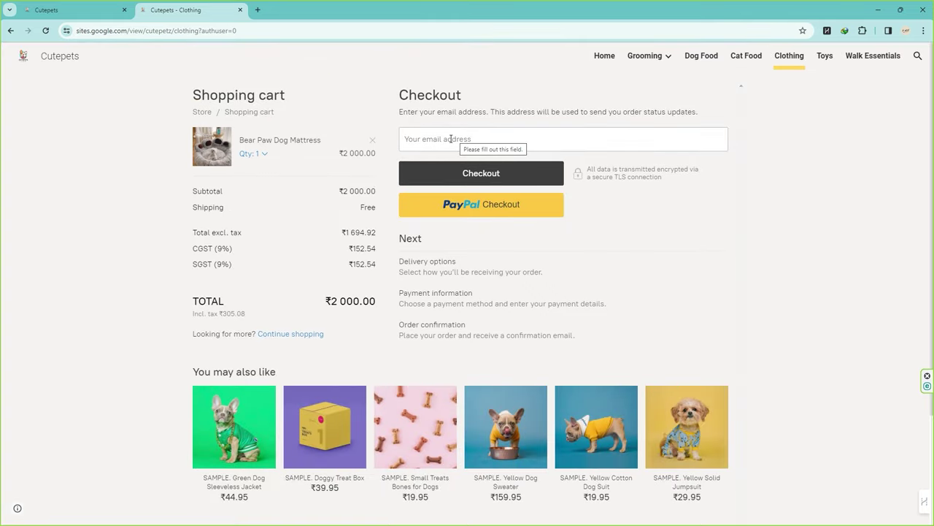
Paste the customer's e-mail and continue to the Shipping & Delivery form
key(ctrl+v)
click(484, 175)
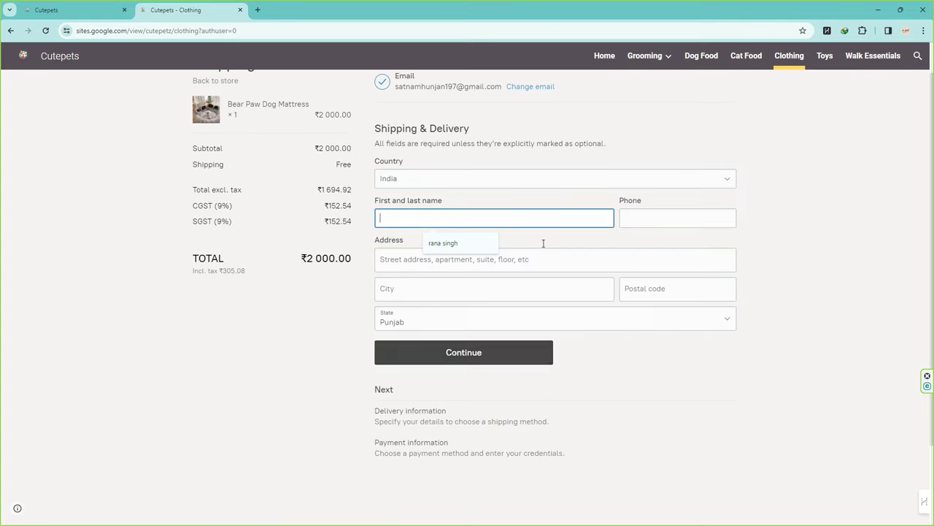
click(344, 309)
scroll(411, 313, up, 1)
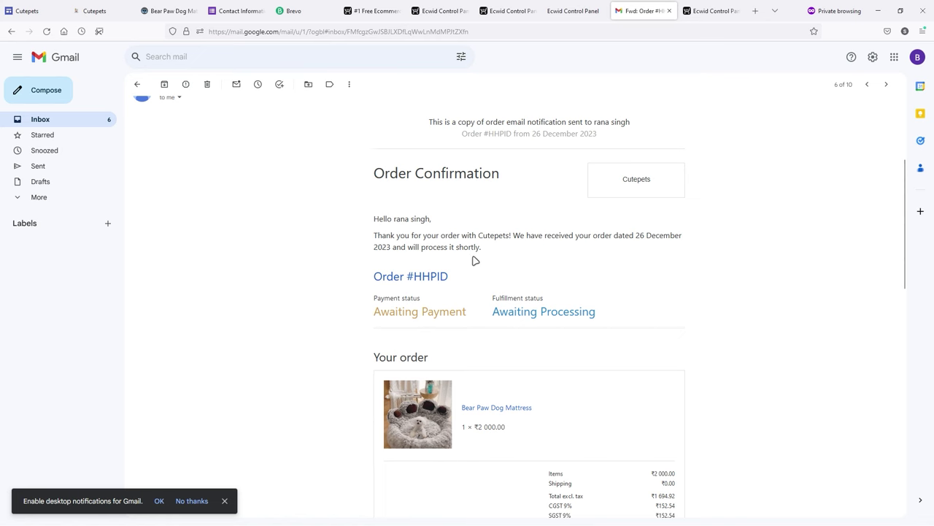
Scroll through the Cutepets order confirmation e-mail, then switch back to the Cutepets tab
scroll(475, 260, down, 3)
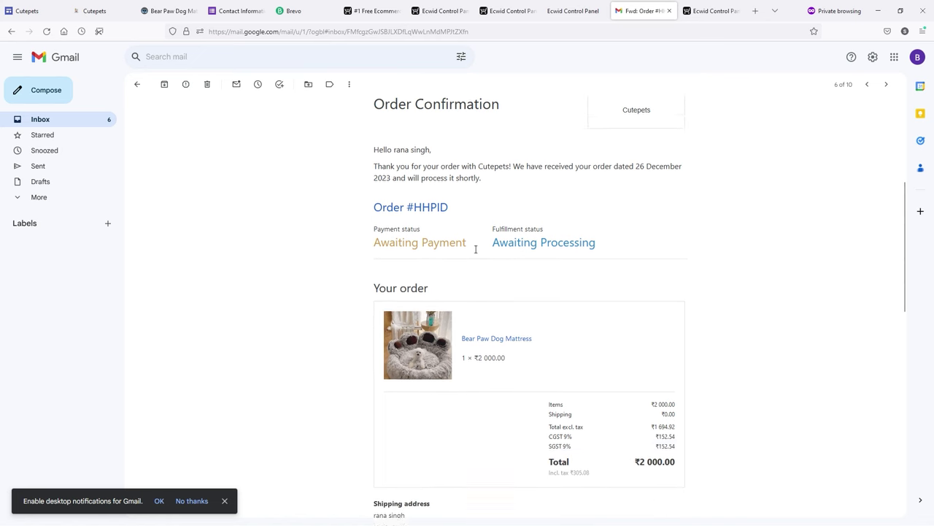
scroll(478, 256, up, 1)
scroll(481, 254, up, 1)
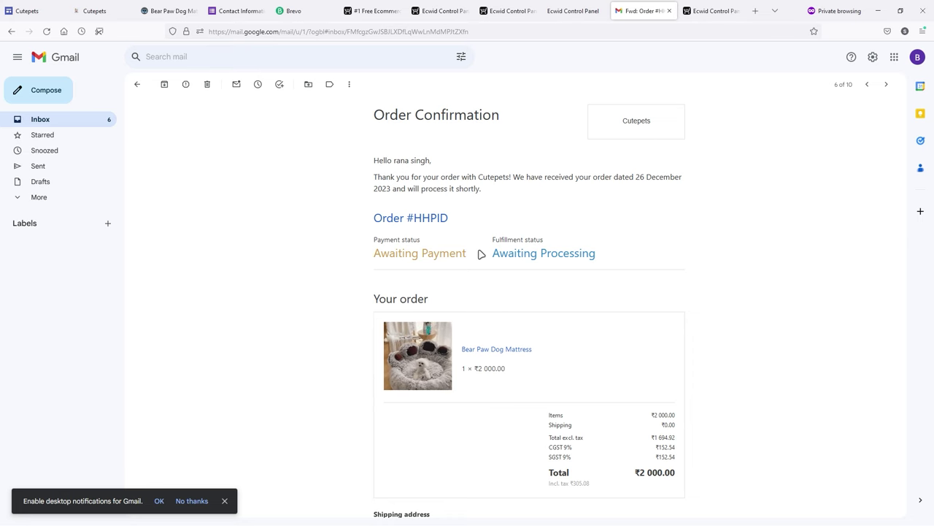
key(ctrl+Tab)
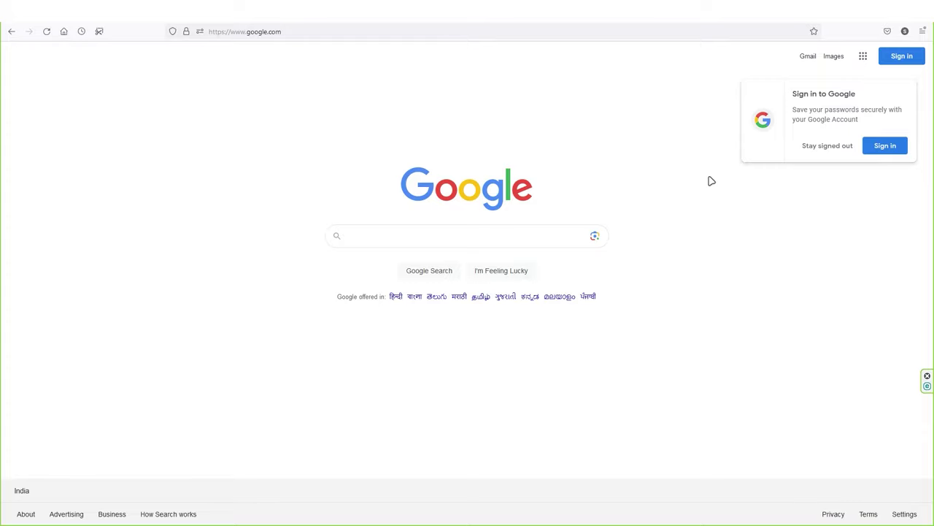
Search Google for 'google sites' and open the account creation options
click(426, 241)
text(google sites)
key(Return)
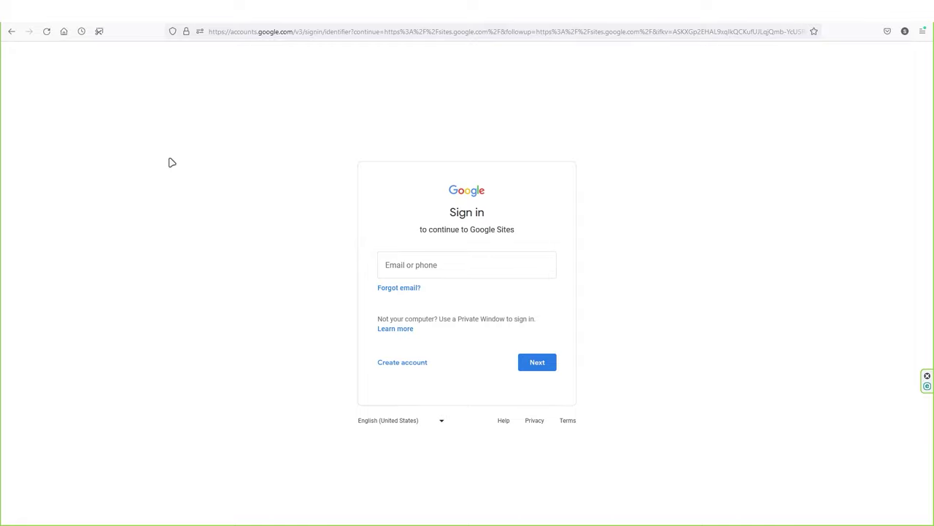
click(385, 364)
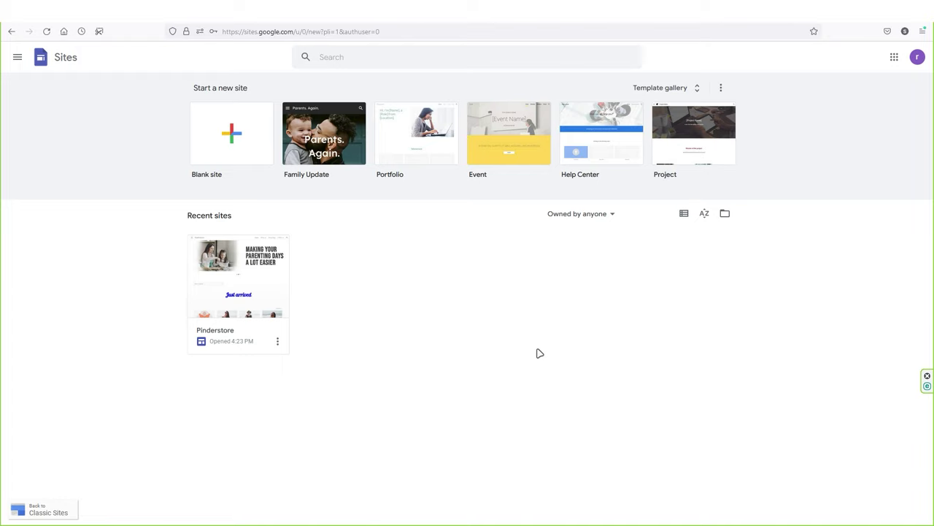
Start a new blank site, glance at the Pages and Themes panels, then open Settings
click(226, 140)
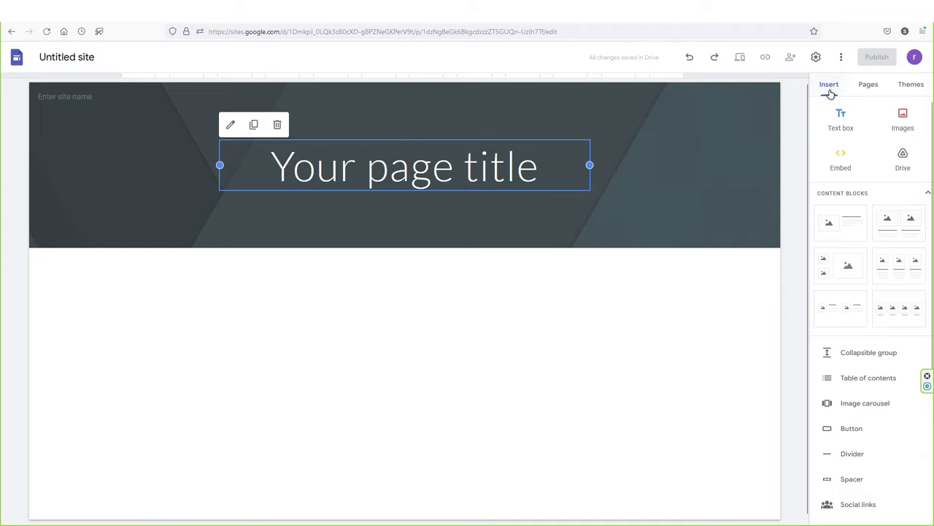
click(872, 89)
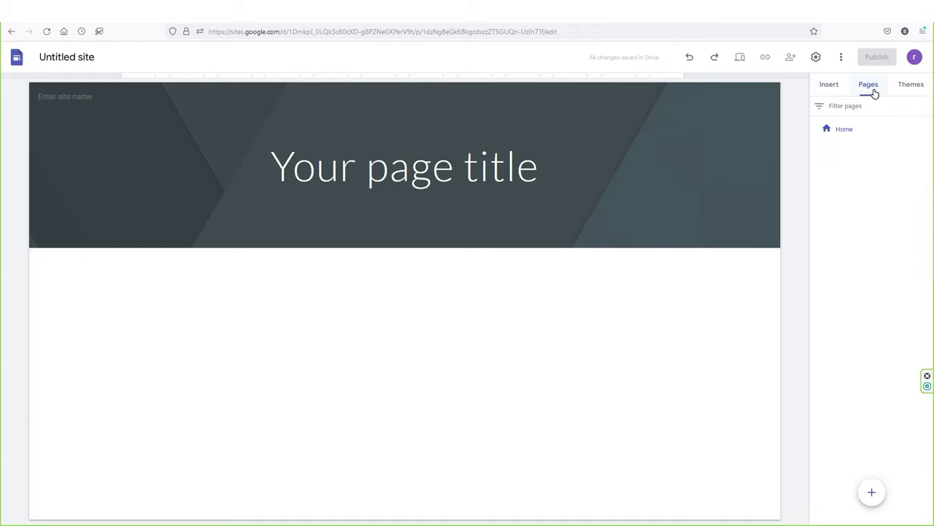
click(912, 86)
click(830, 86)
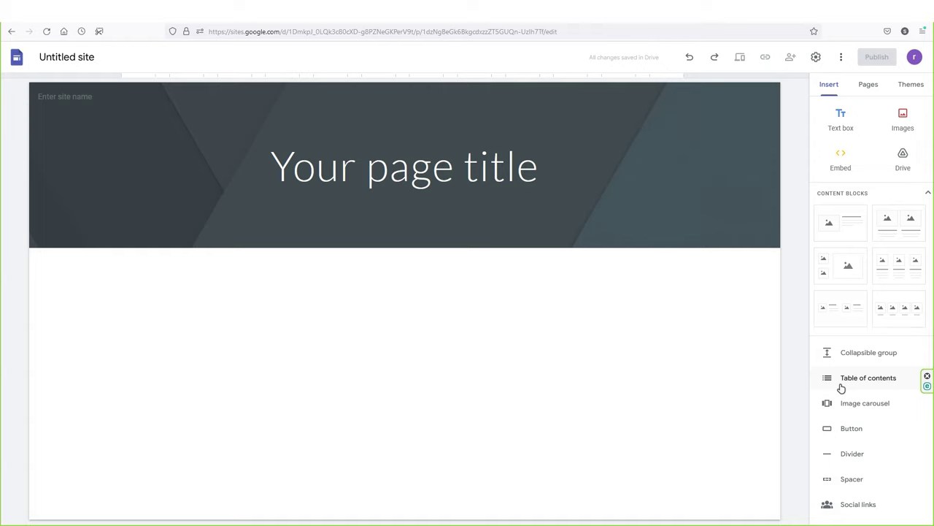
click(816, 59)
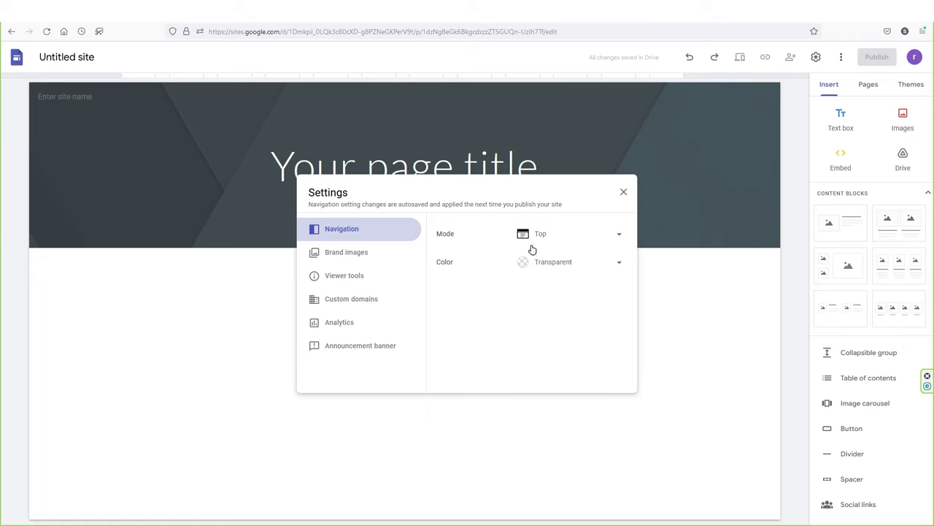
Go to Brand images and start uploading a logo from the computer
click(333, 253)
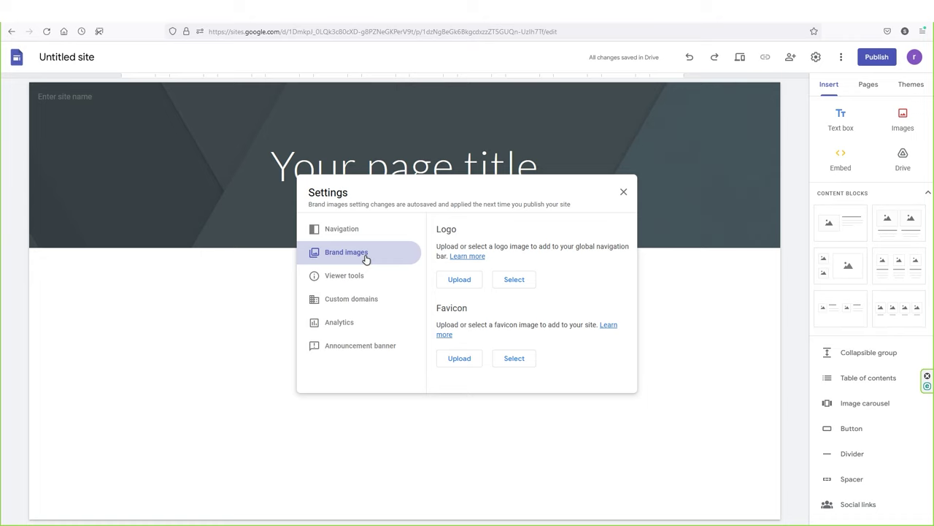
click(460, 280)
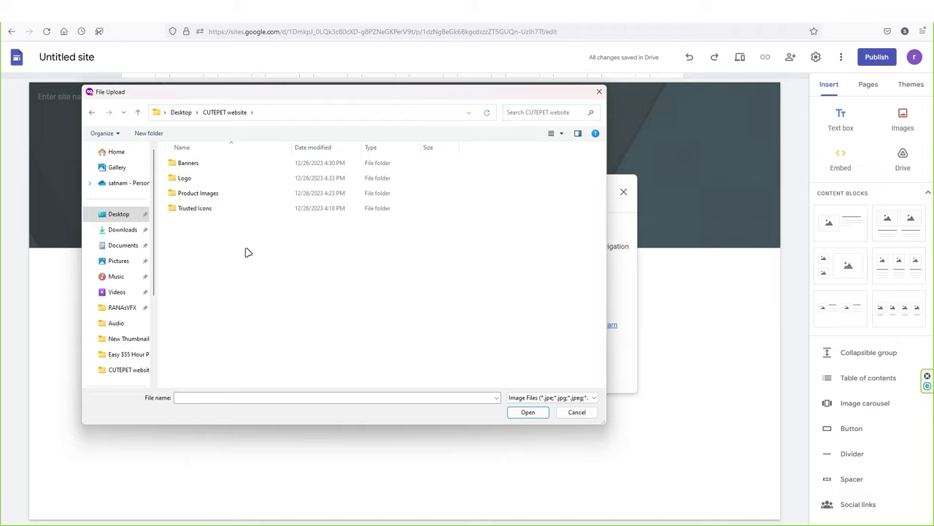
Upload Logo/Cutepets.png as the site logo with alt text 'cutepets'
double_click(195, 179)
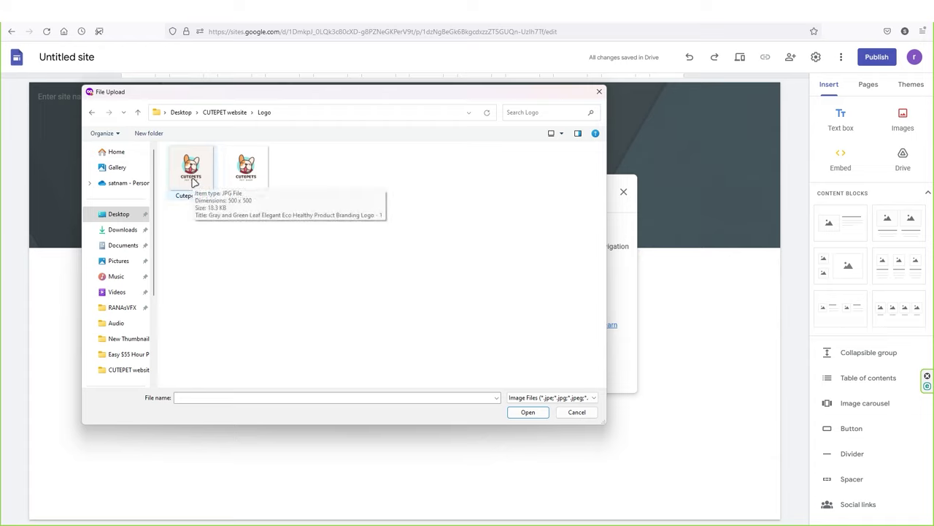
click(247, 172)
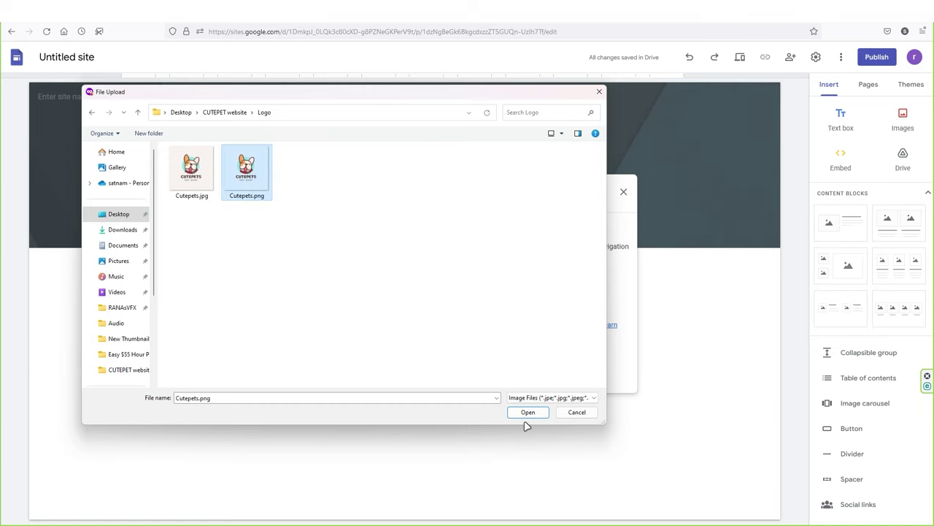
click(531, 412)
click(476, 323)
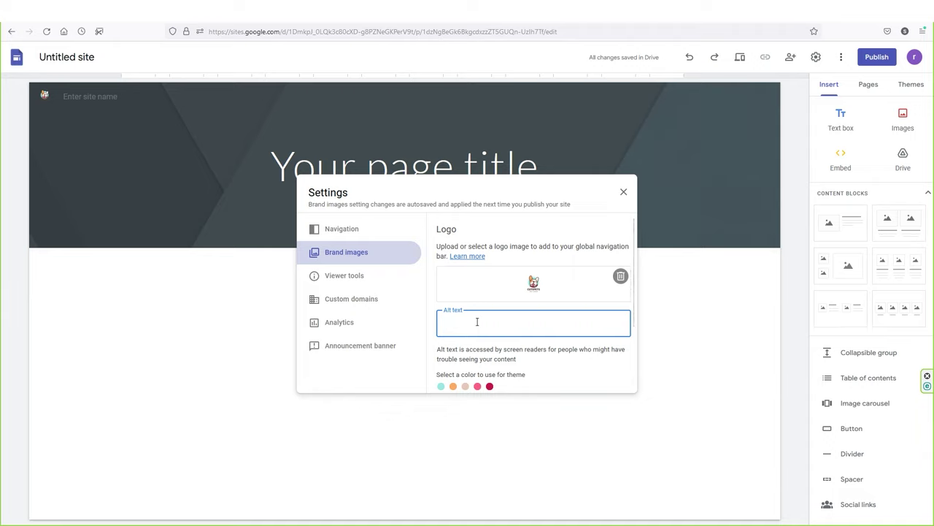
text(curepets)
scroll(576, 330, down, 1)
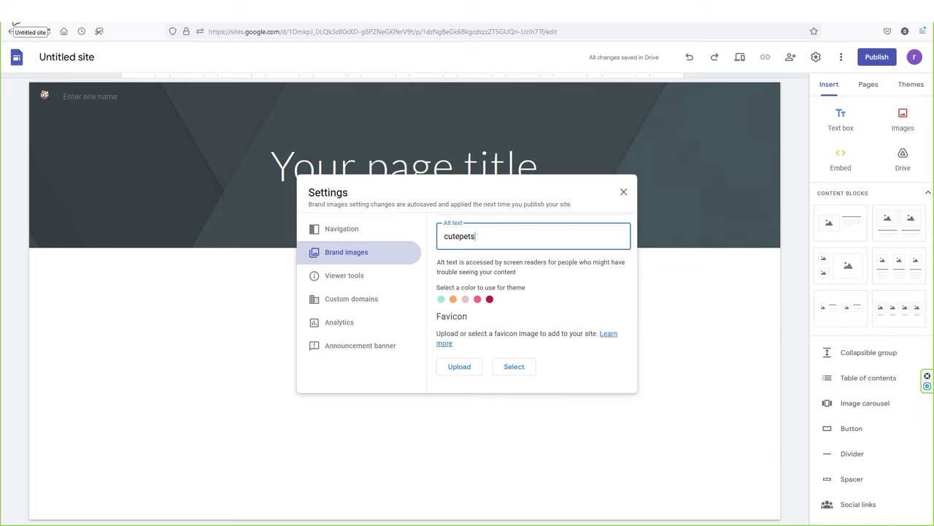
Upload Cutepets.png as the site favicon
click(460, 368)
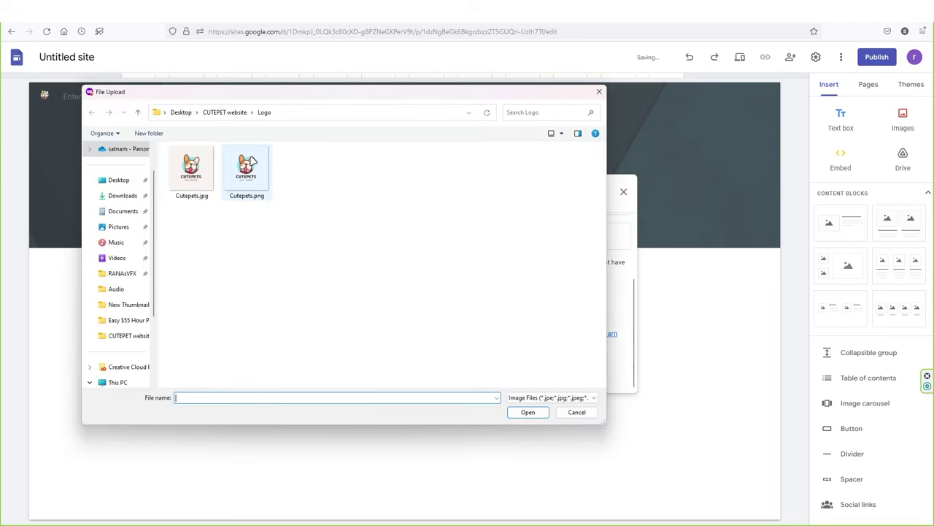
click(252, 162)
click(527, 411)
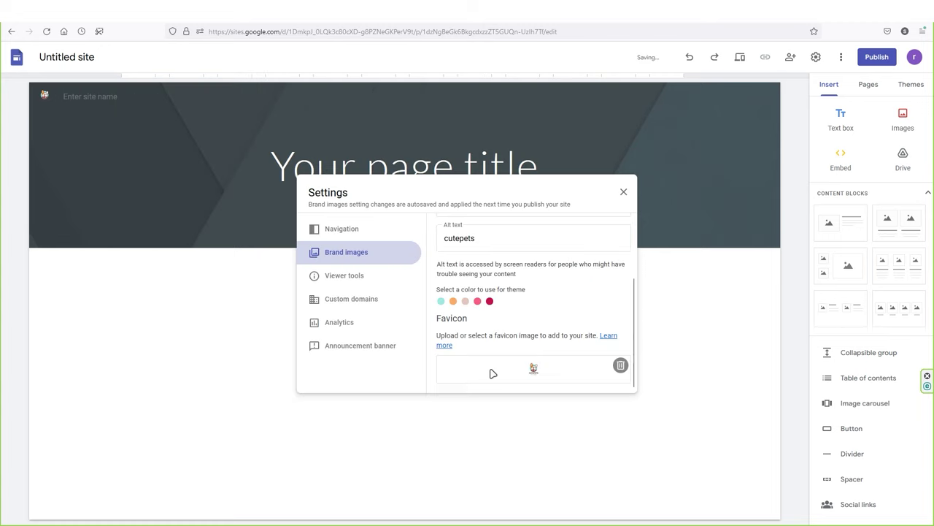
Browse Viewer tools, Custom domains, Analytics and Announcement banner settings, then close Settings
click(342, 282)
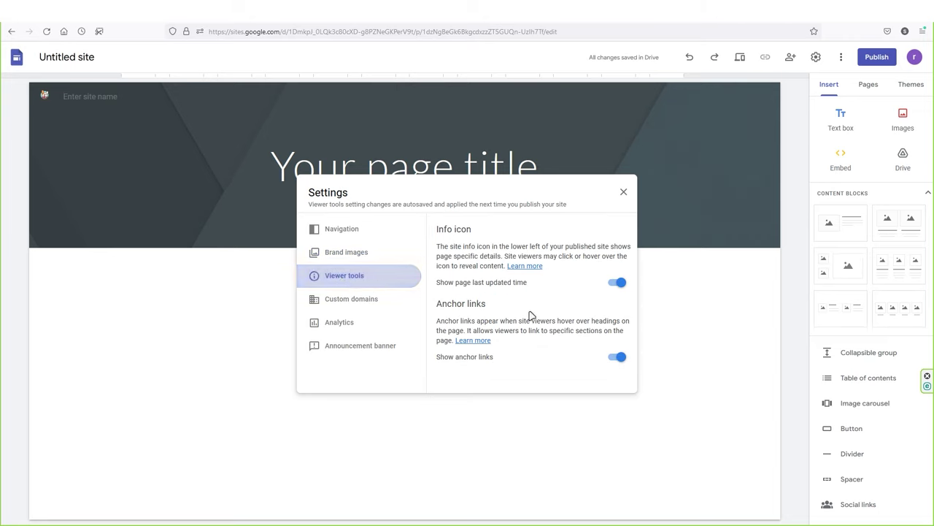
click(354, 304)
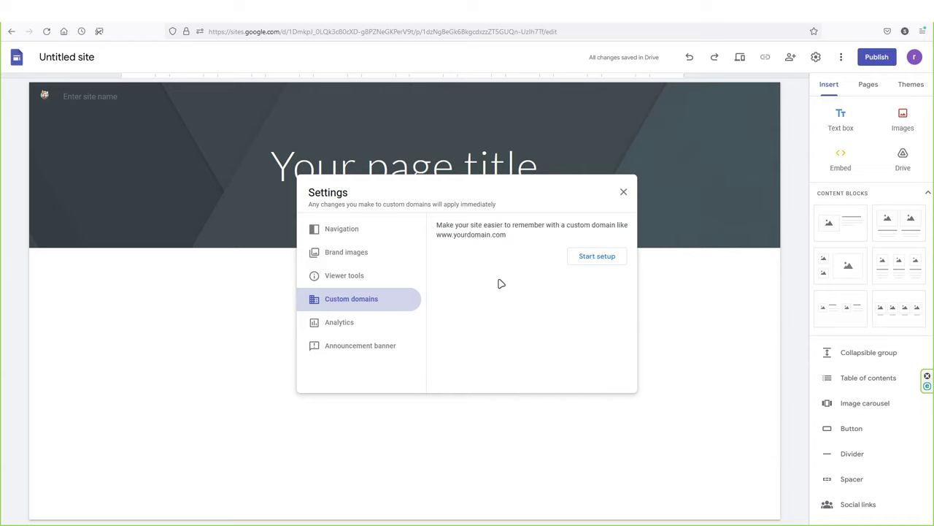
click(347, 324)
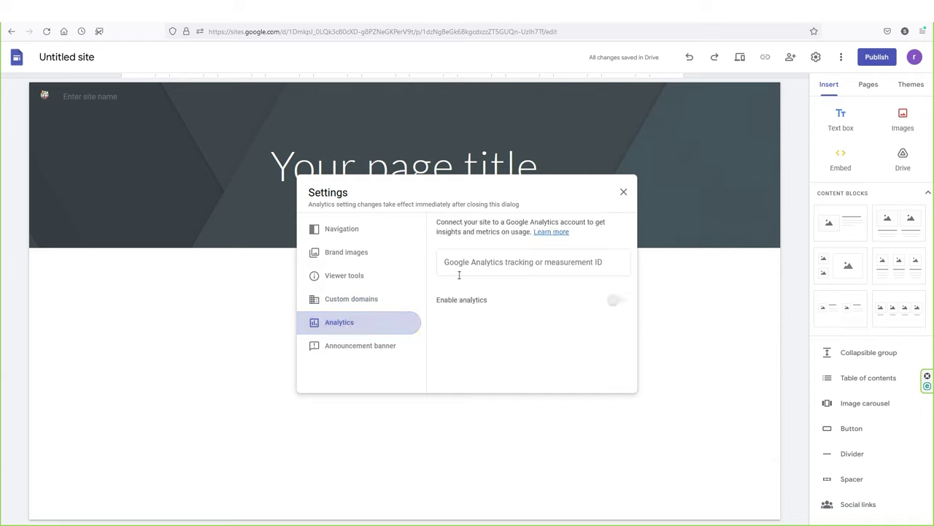
click(365, 344)
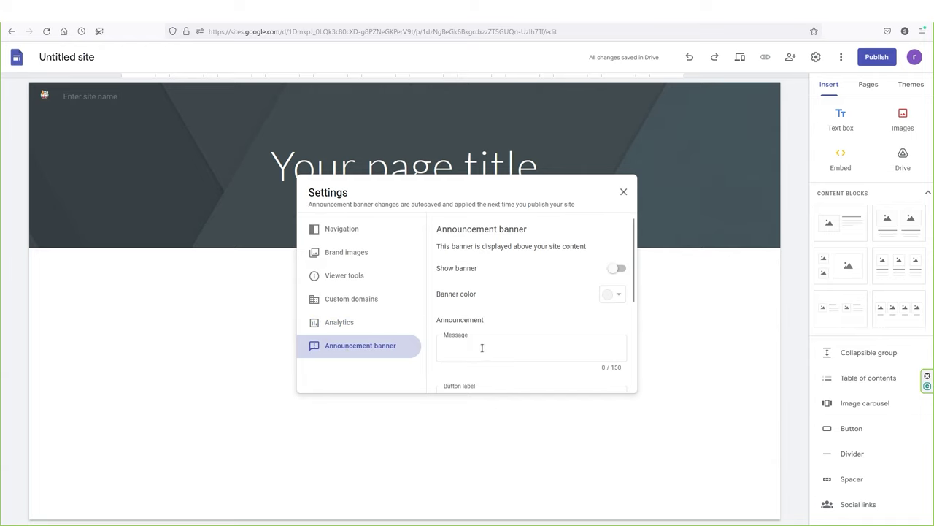
scroll(484, 346, down, 3)
scroll(485, 350, up, 3)
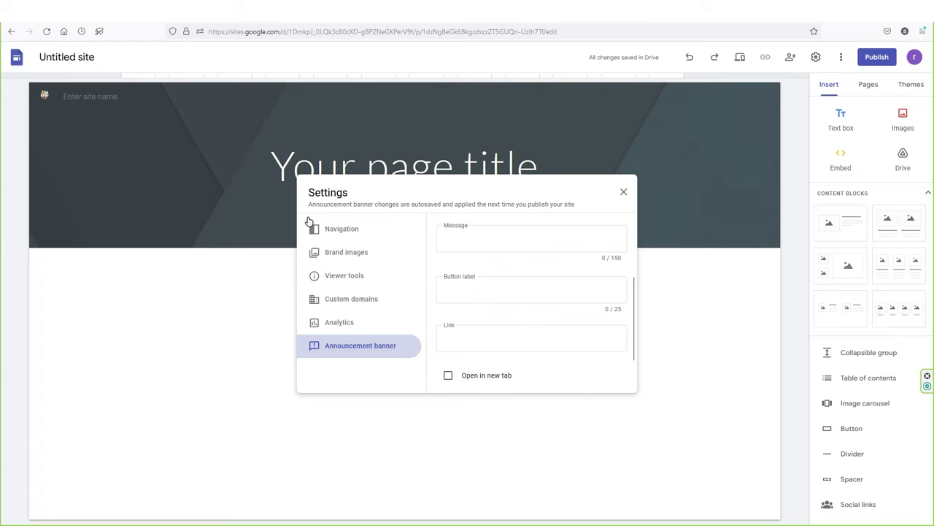
click(360, 256)
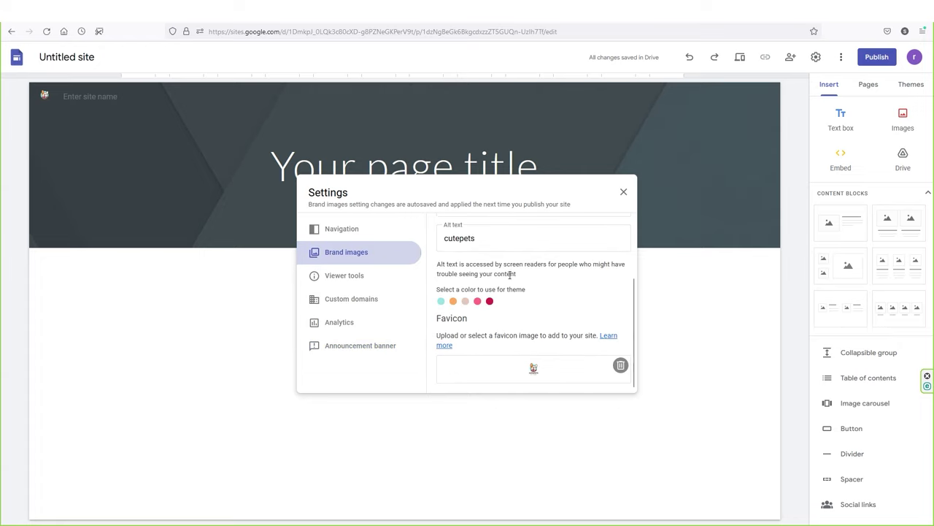
scroll(549, 300, up, 2)
click(623, 191)
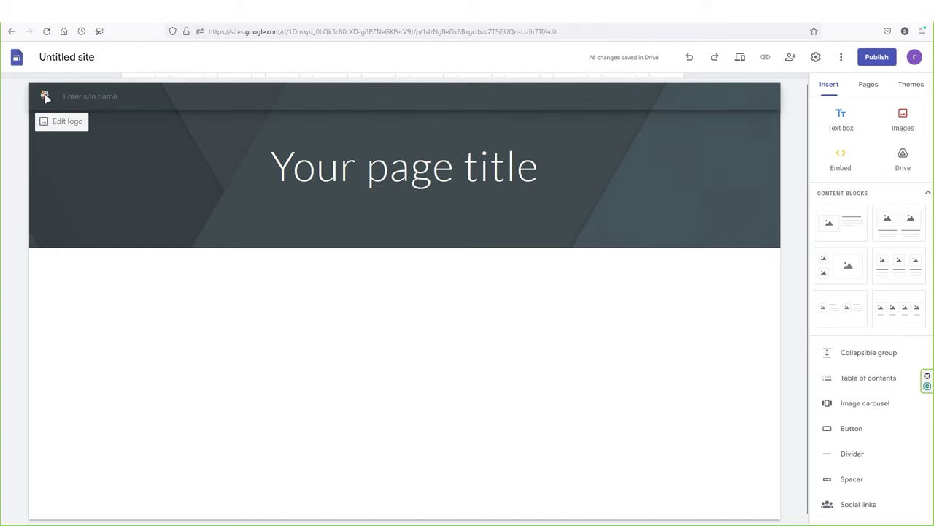
Rename the site from 'Untitled site' to Cutepets
click(101, 59)
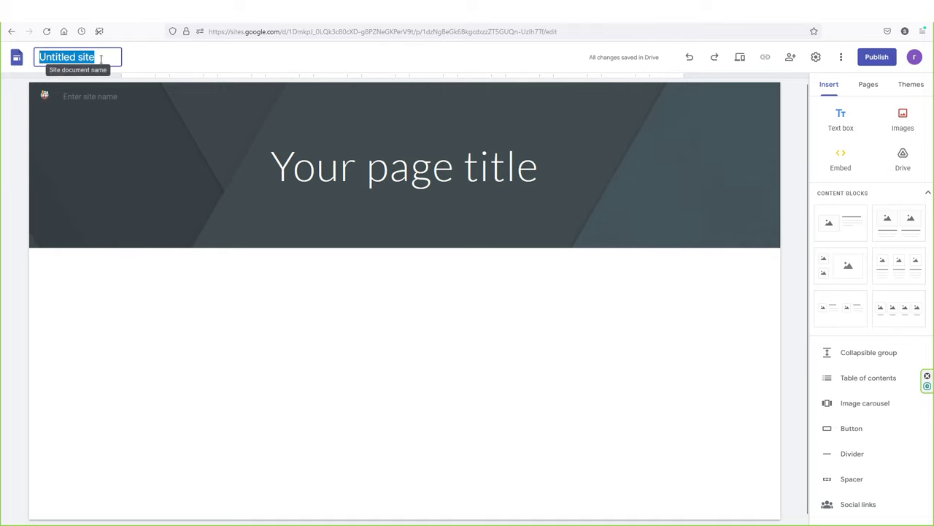
text(Cutep)
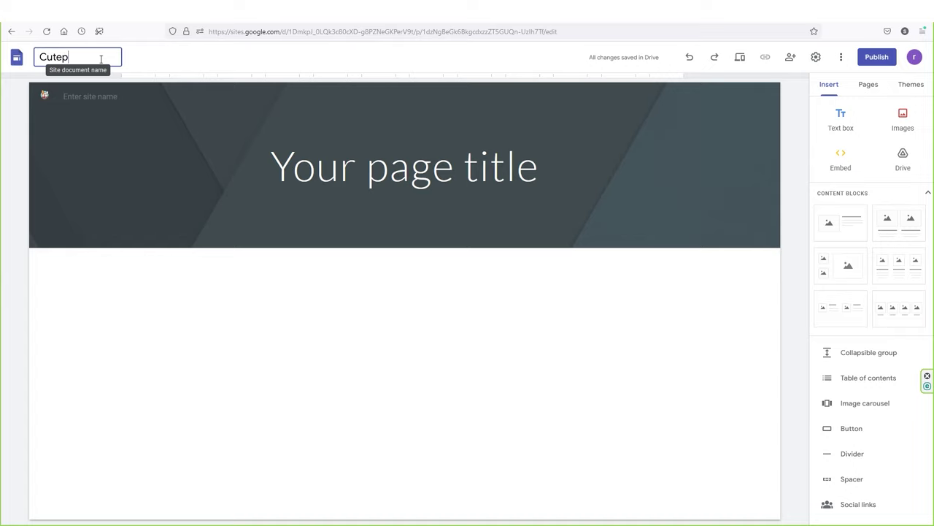
text(ets)
key(Return)
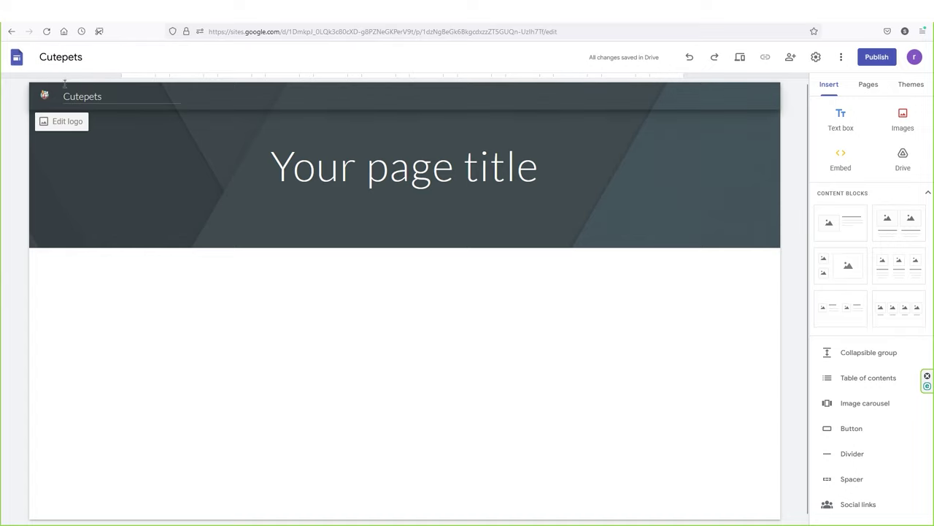
Check the logo settings, close them, and delete the 'Your page title' header
click(58, 123)
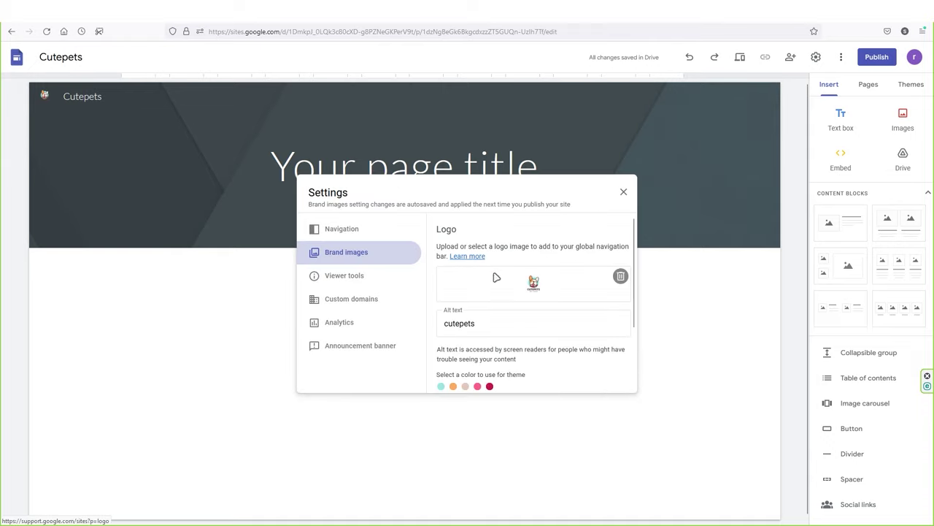
click(623, 193)
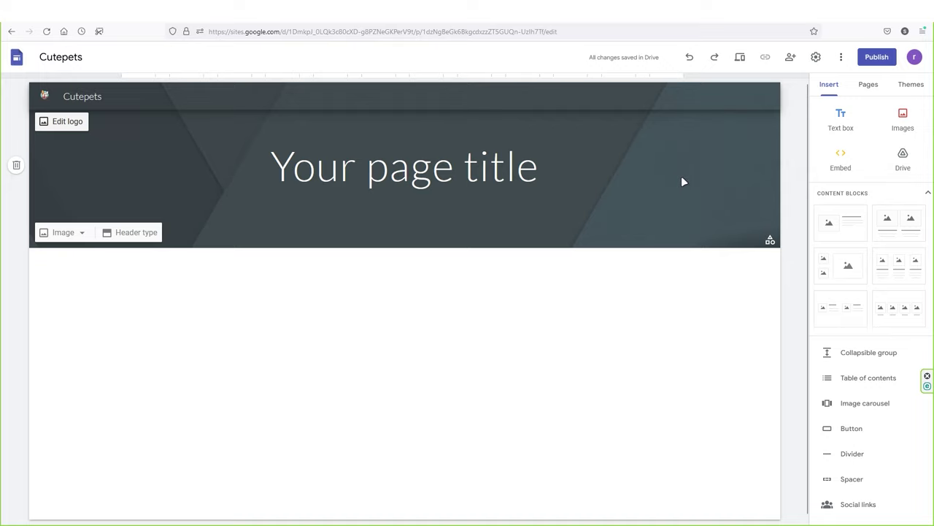
click(16, 166)
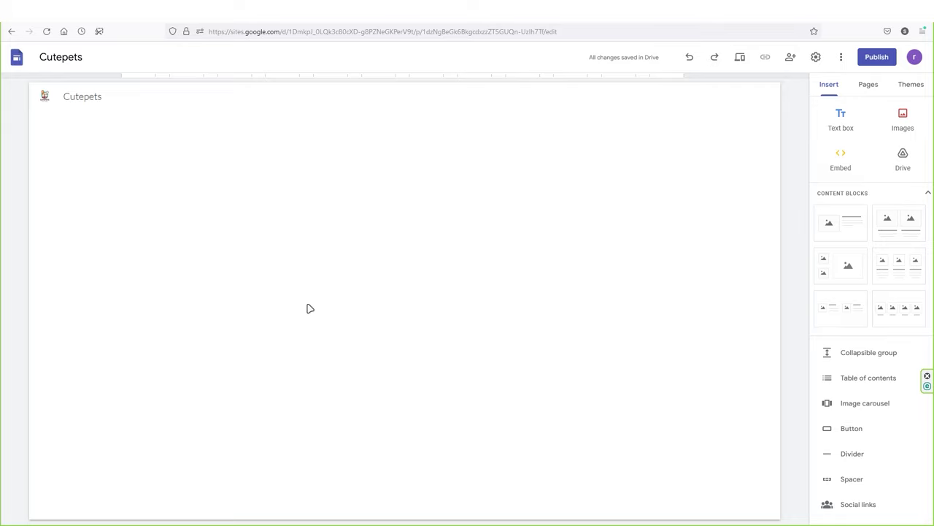
Insert an image carousel with two Banners images, including Minimalist Sale Website Banner.jpg
click(869, 402)
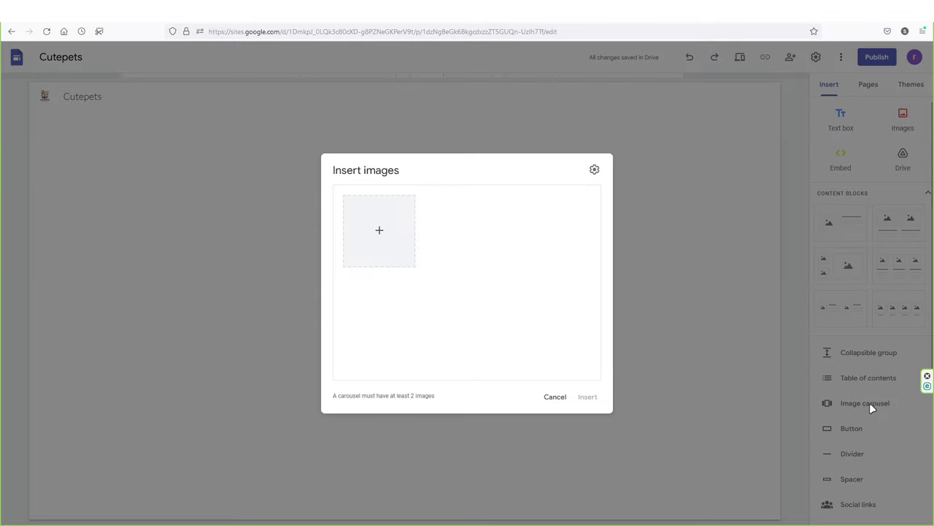
click(379, 232)
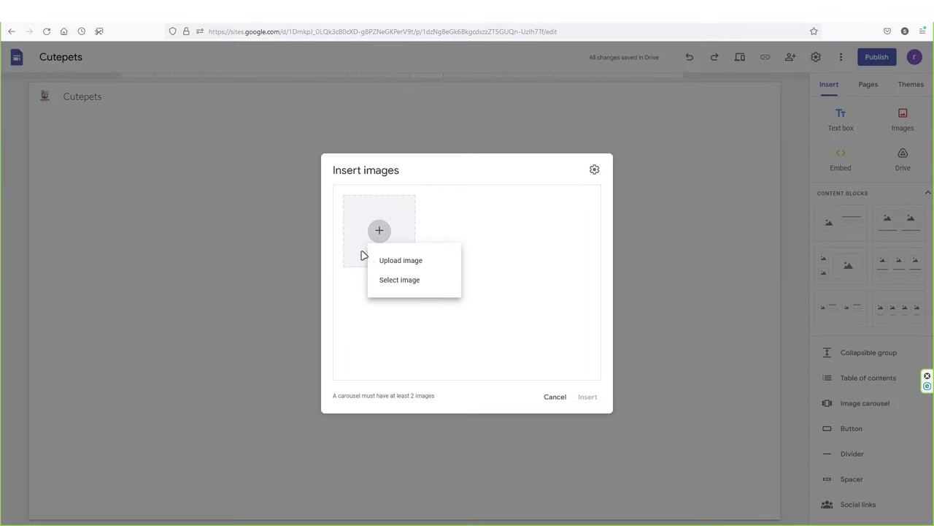
click(431, 267)
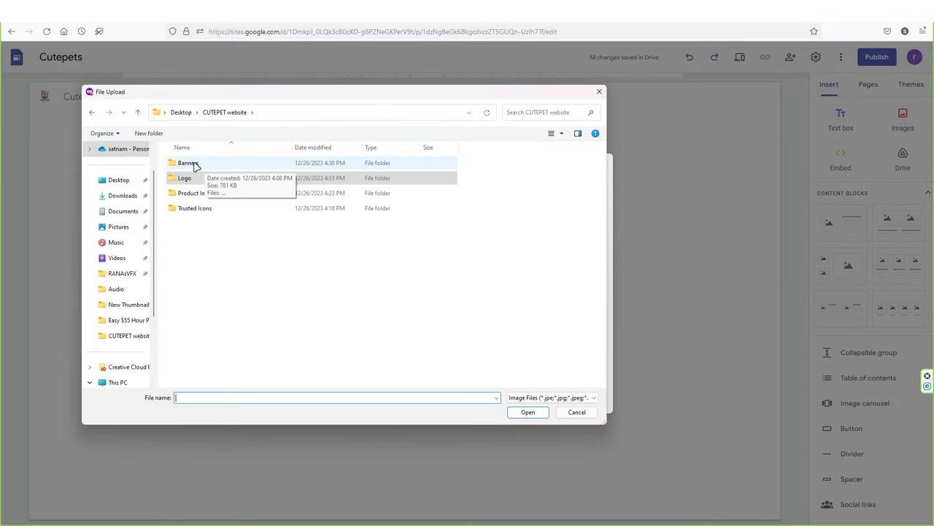
double_click(193, 165)
click(250, 177)
click(527, 411)
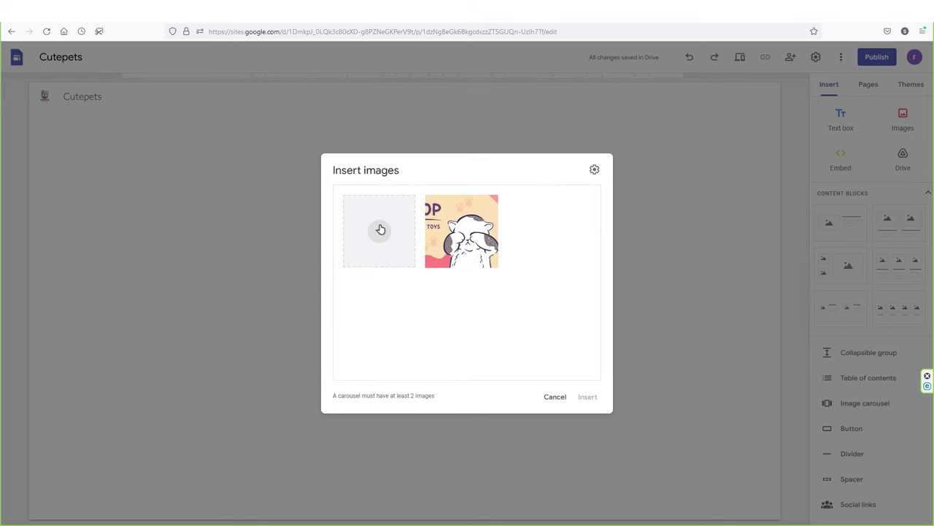
click(380, 229)
click(249, 181)
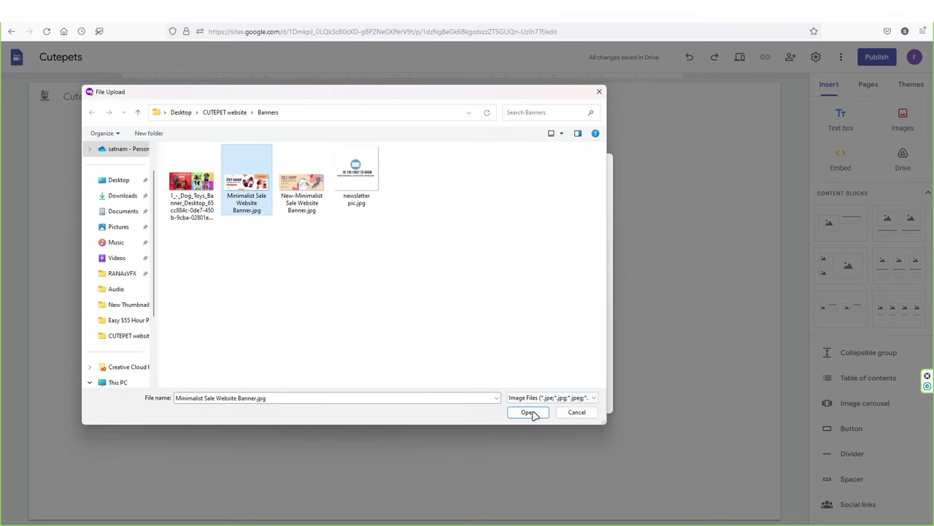
click(532, 413)
click(588, 394)
Enlarge the banner carousel to span the page and open its carousel editor
drag(401, 222, 740, 307)
drag(403, 298, 406, 357)
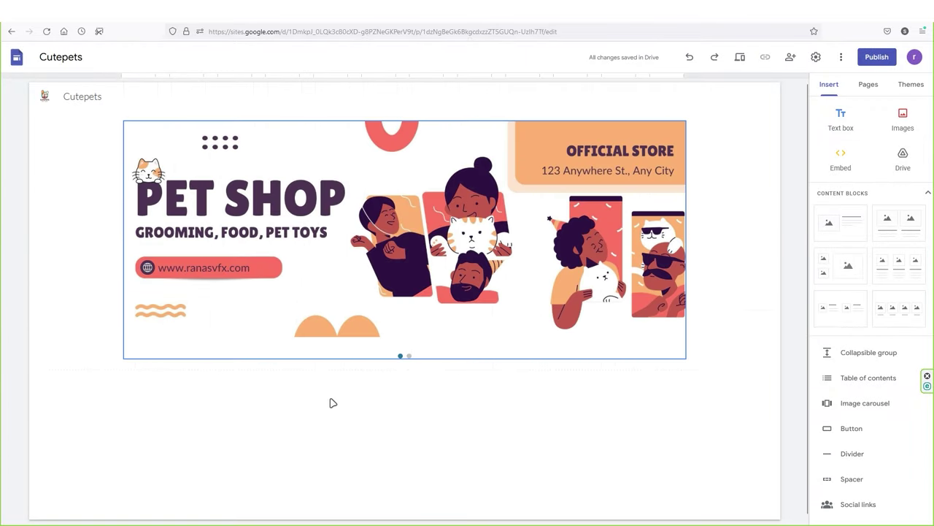
click(471, 235)
click(411, 370)
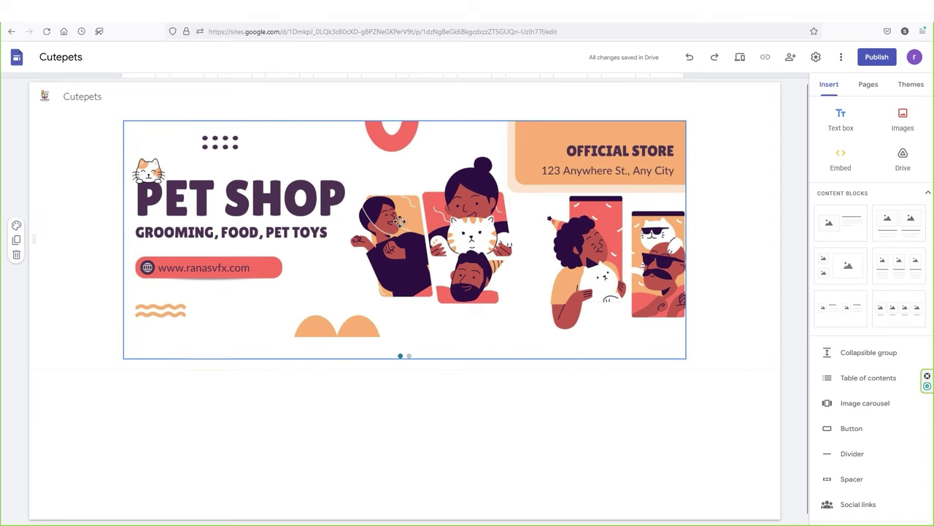
click(427, 226)
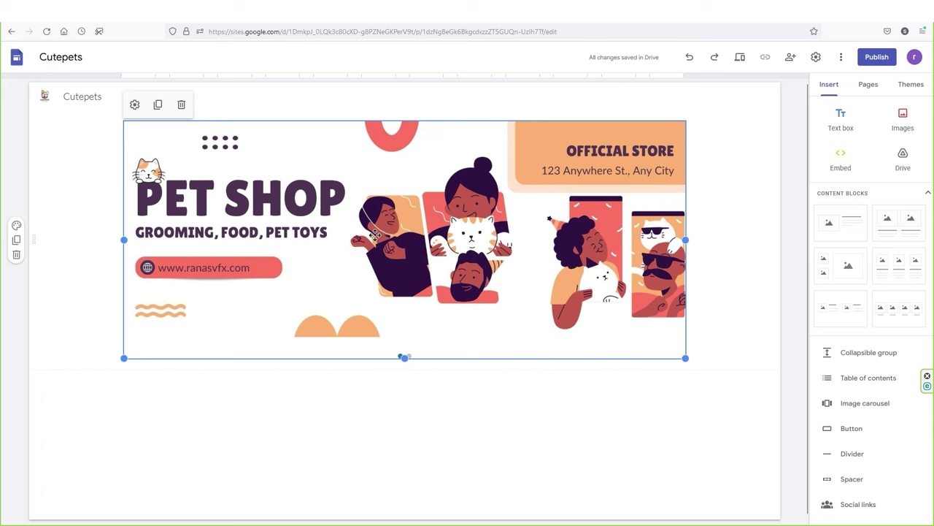
click(135, 104)
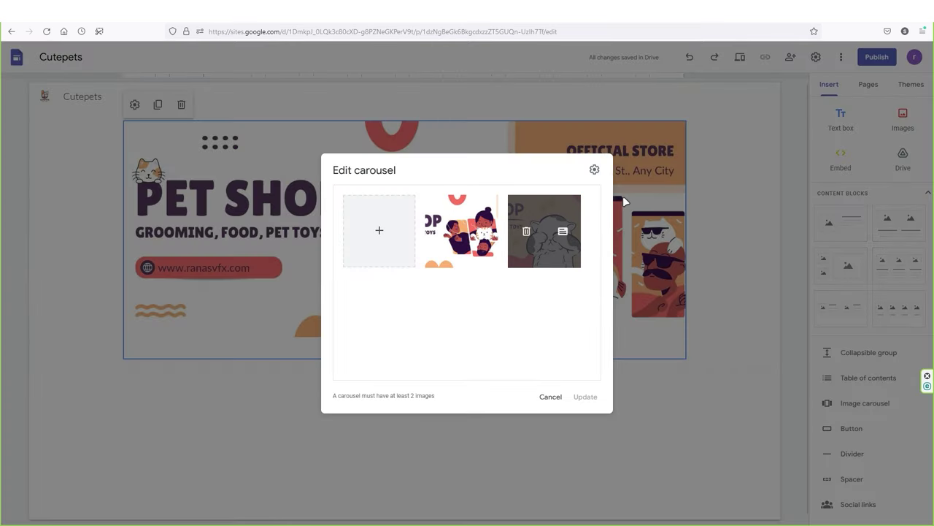
Make the banner carousel auto-start at Medium speed with dots and captions off, then widen it rightward
click(595, 170)
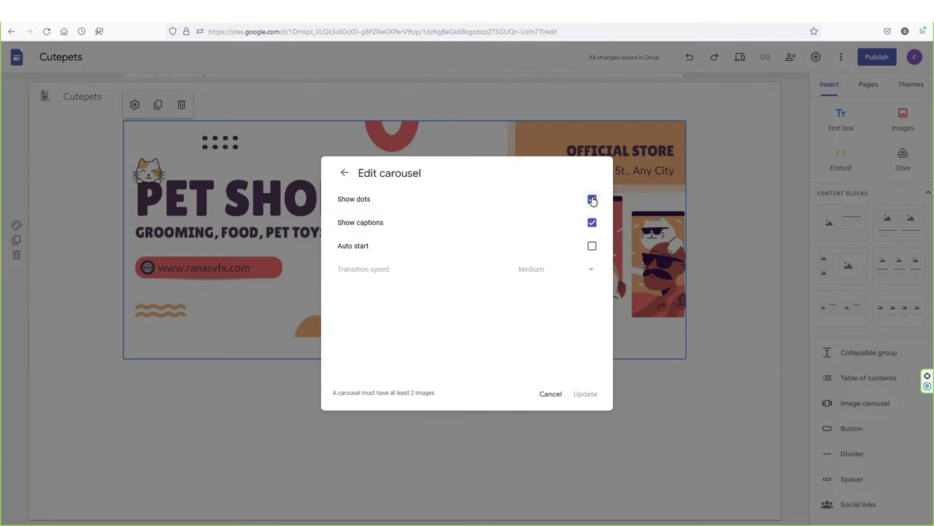
click(592, 198)
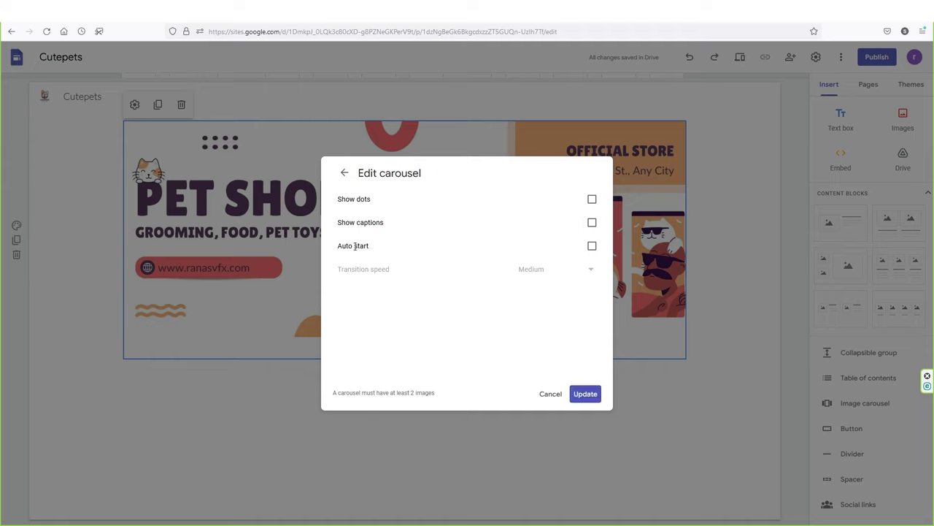
click(592, 245)
click(541, 272)
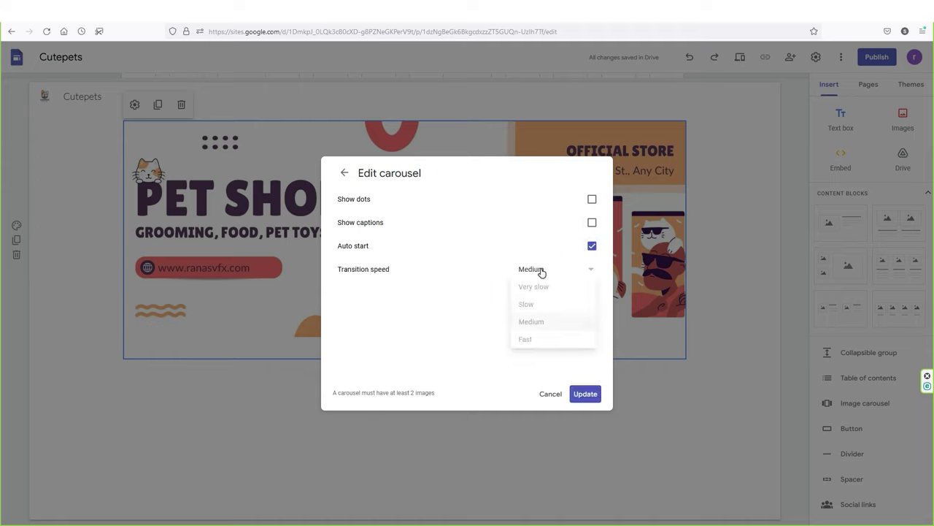
click(544, 324)
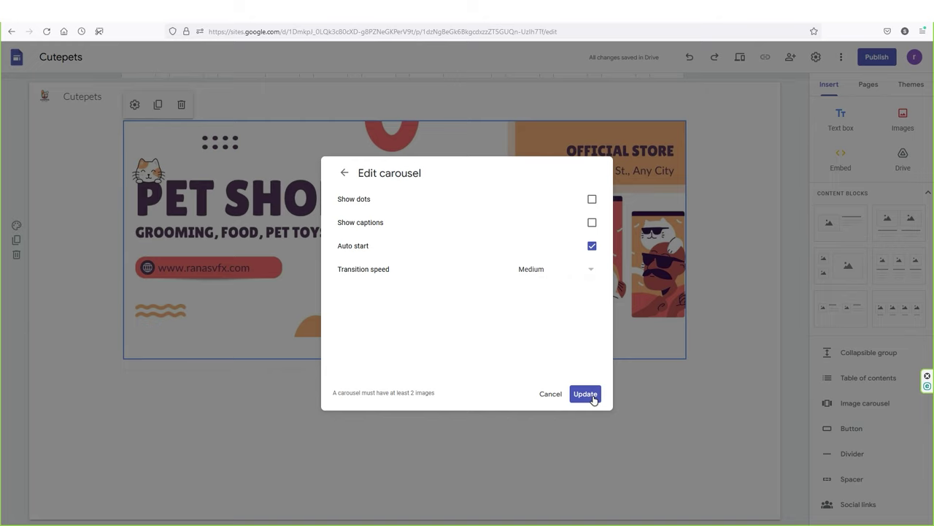
click(592, 397)
drag(685, 241, 755, 250)
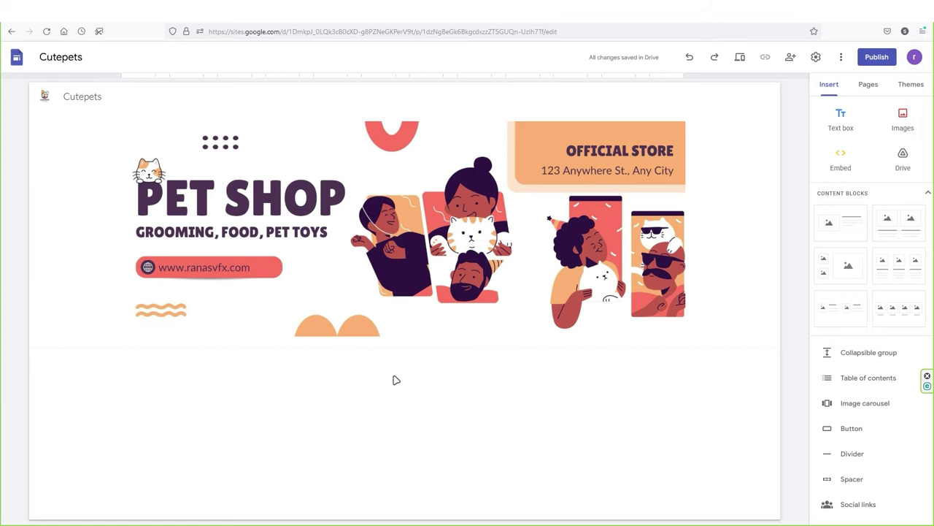
click(740, 57)
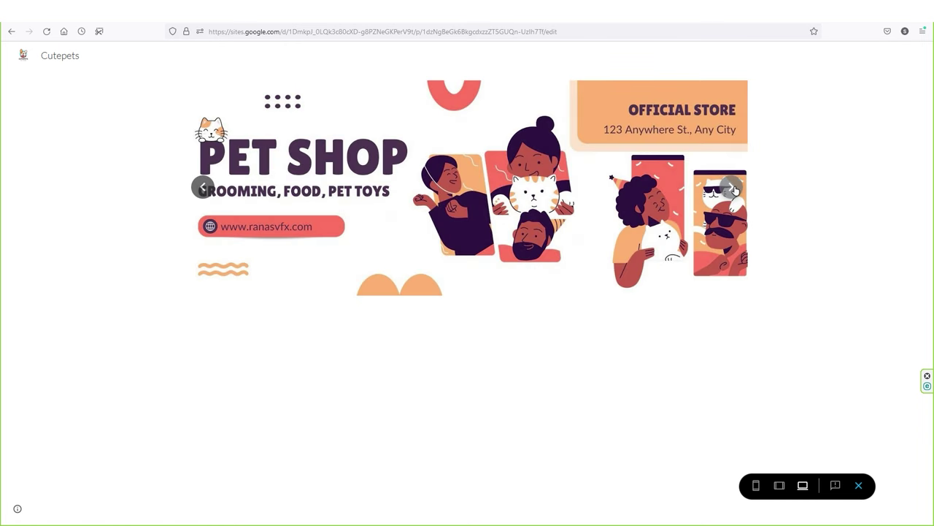
click(859, 486)
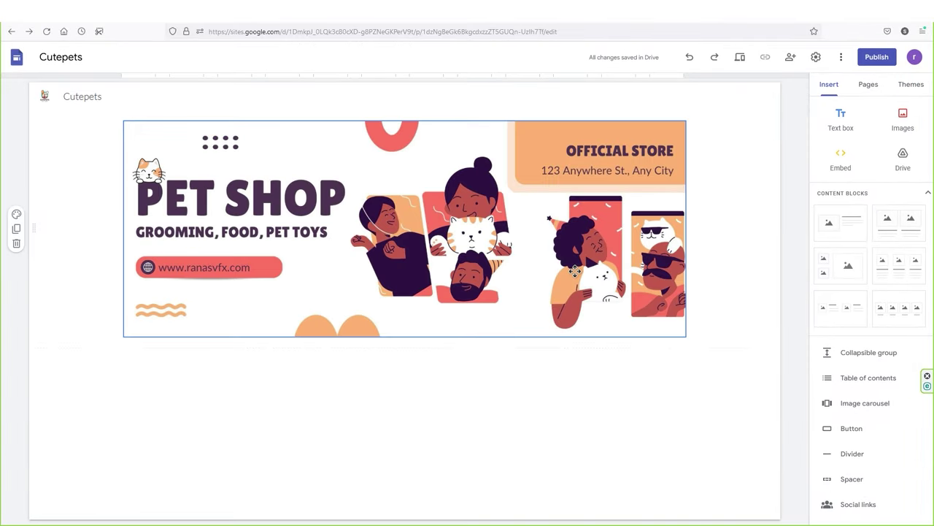
Insert a content block, upload the dog-toys banner into its image, and stretch it to full width
click(831, 229)
click(536, 313)
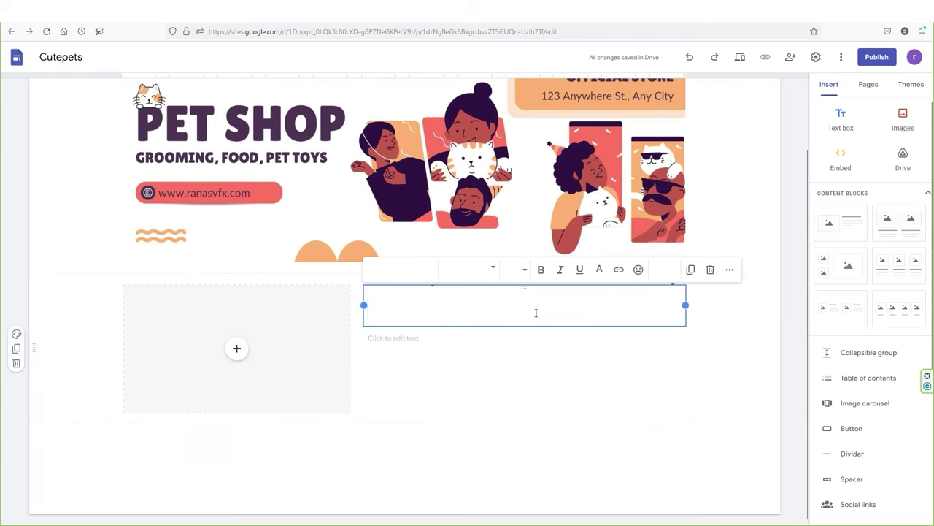
click(257, 348)
click(238, 351)
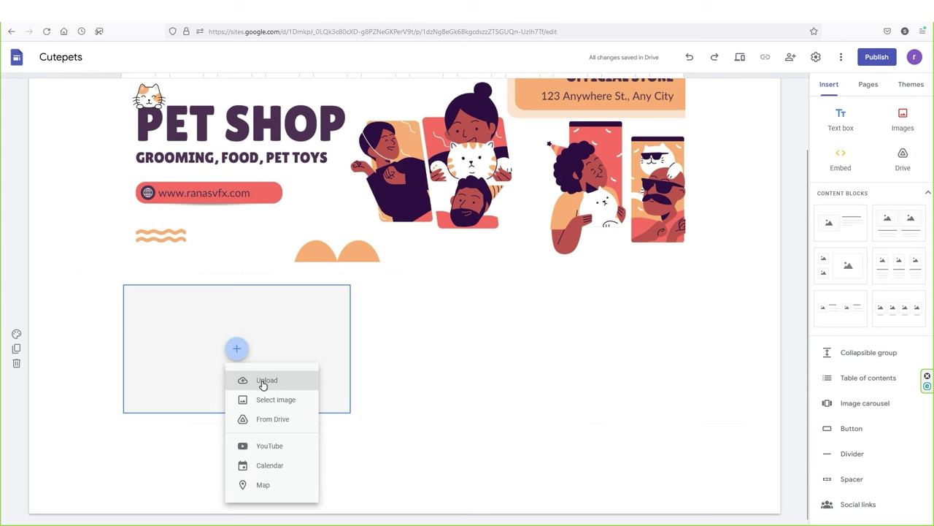
click(263, 381)
click(201, 186)
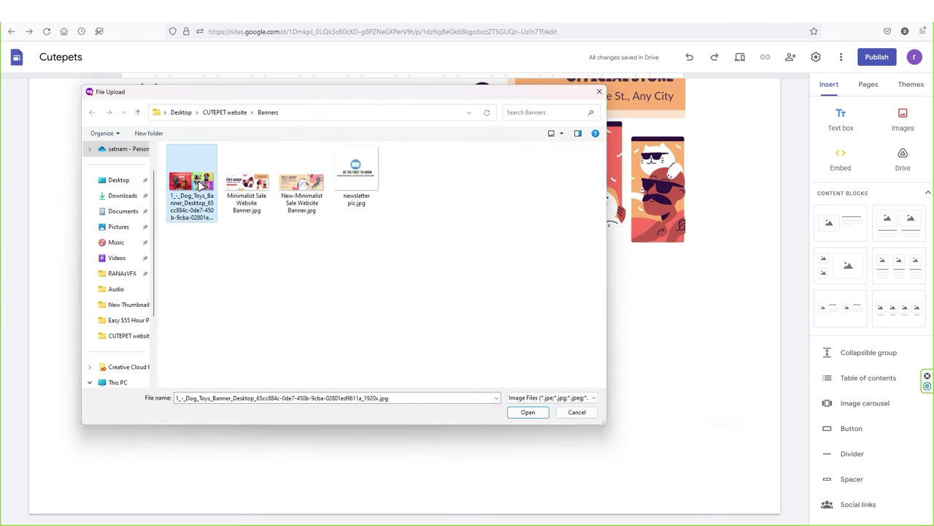
click(528, 412)
drag(351, 413, 683, 438)
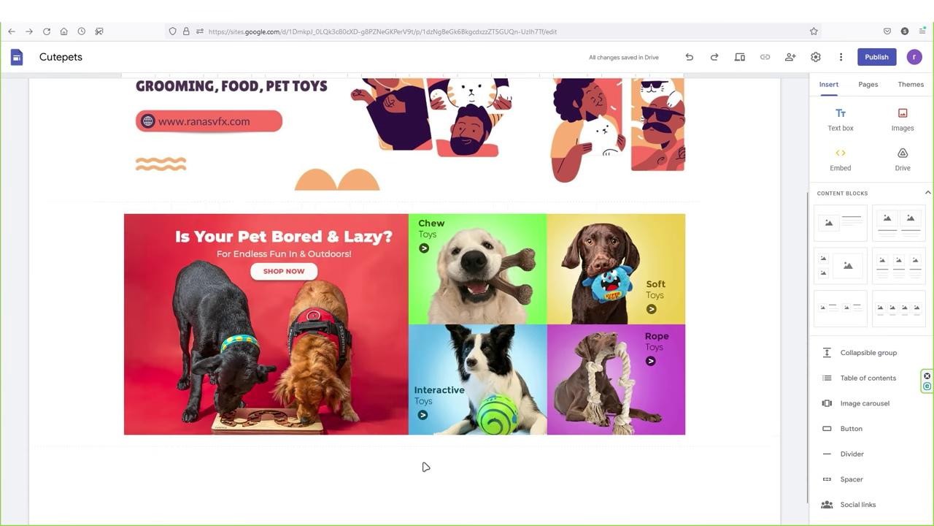
Insert another image-and-text content block and delete its empty title box
click(829, 225)
click(516, 300)
key(BackSpace)
click(404, 299)
Upload newslatter pic.jpg into the block's image placeholder and bring up the site's page list
click(255, 358)
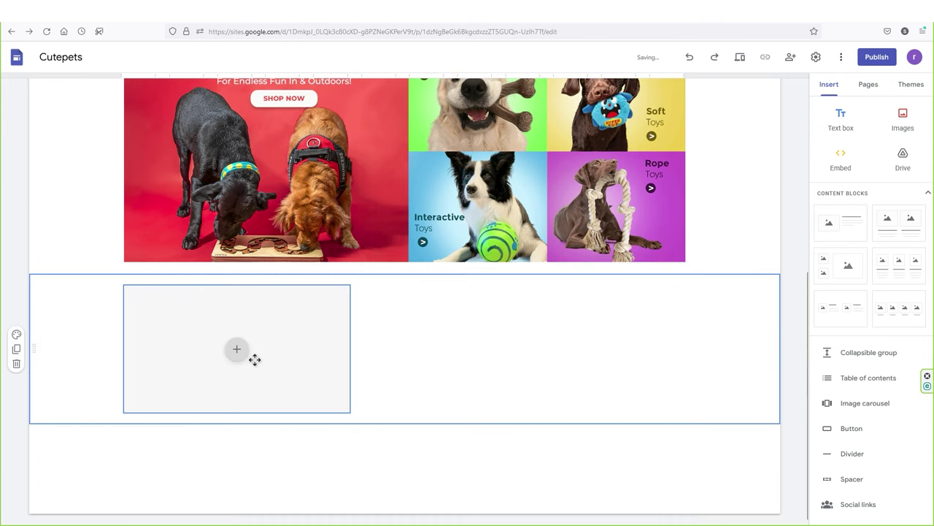
click(237, 349)
click(263, 376)
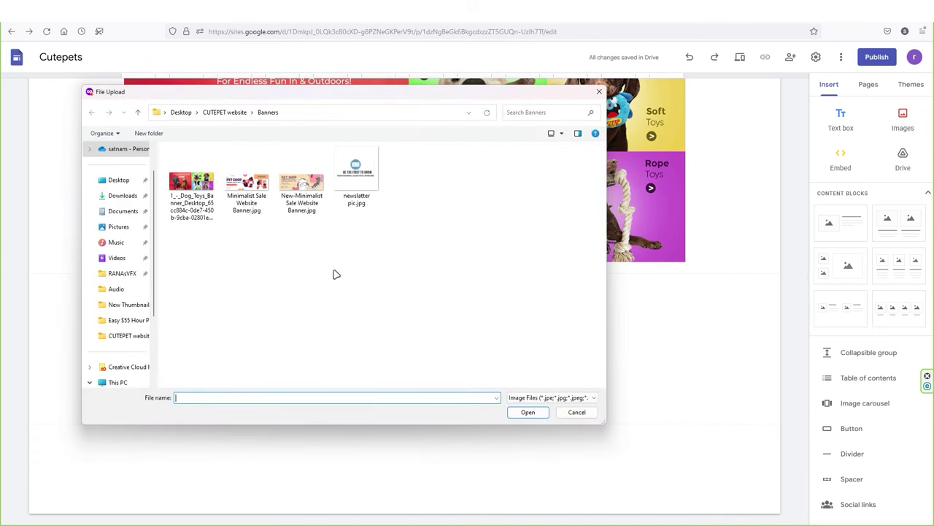
click(356, 174)
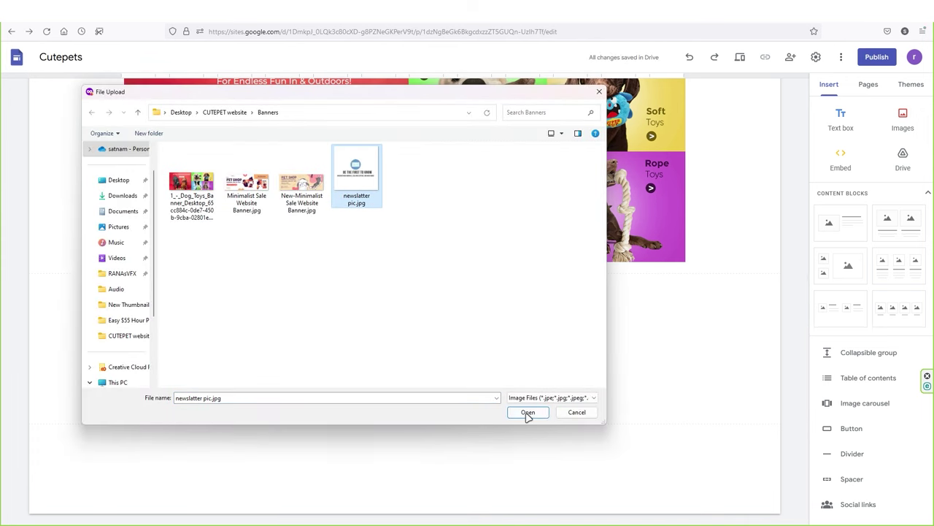
click(527, 412)
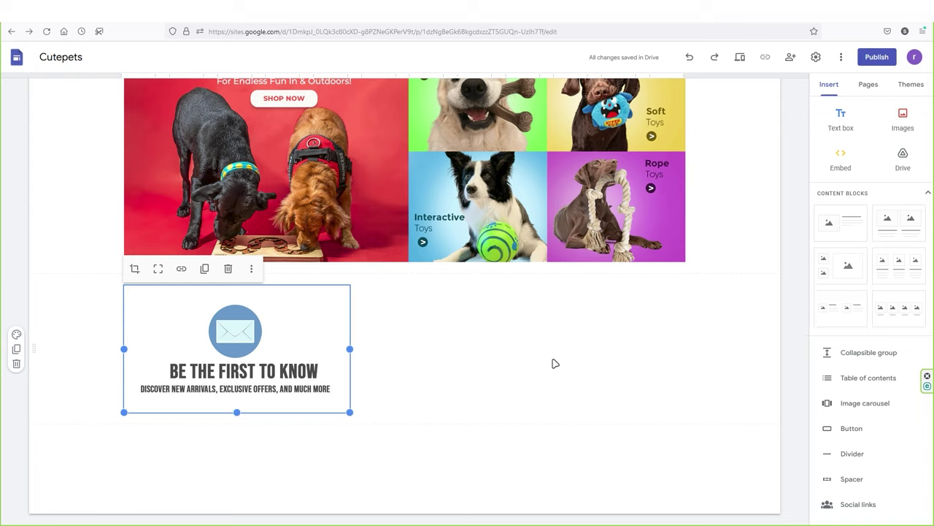
click(870, 86)
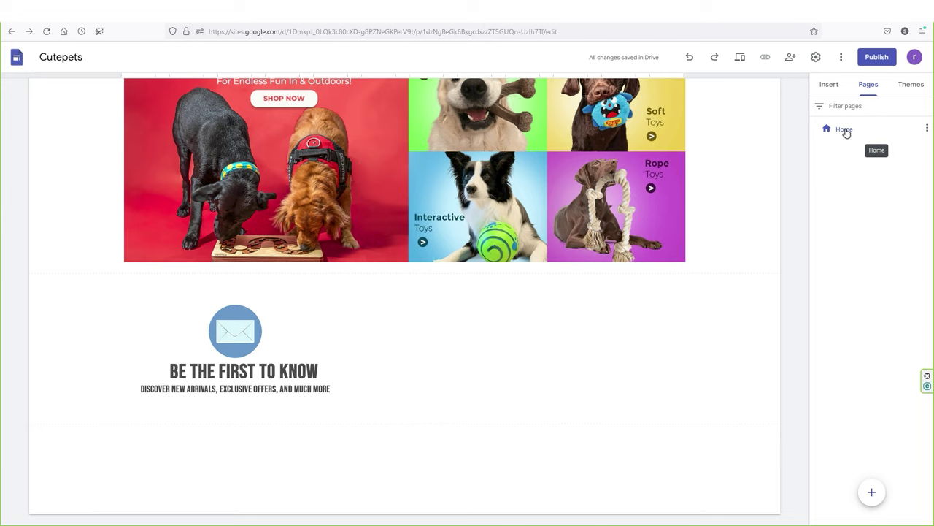
Create new pages named Grooming and Dog Food
click(873, 492)
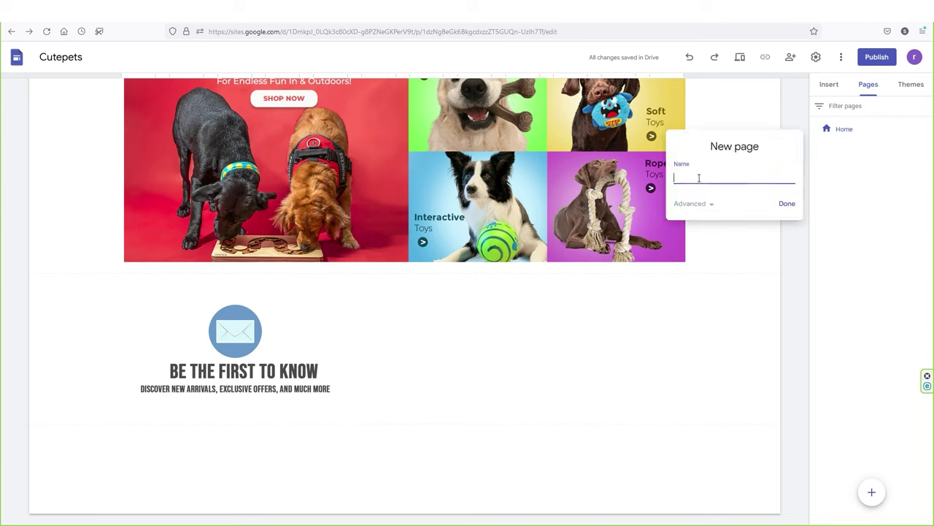
text(Grooming)
click(786, 203)
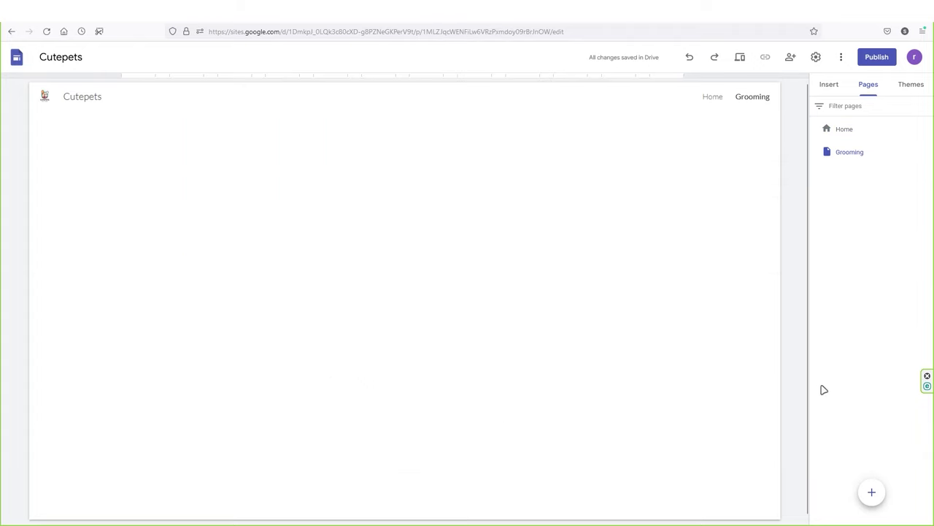
click(874, 492)
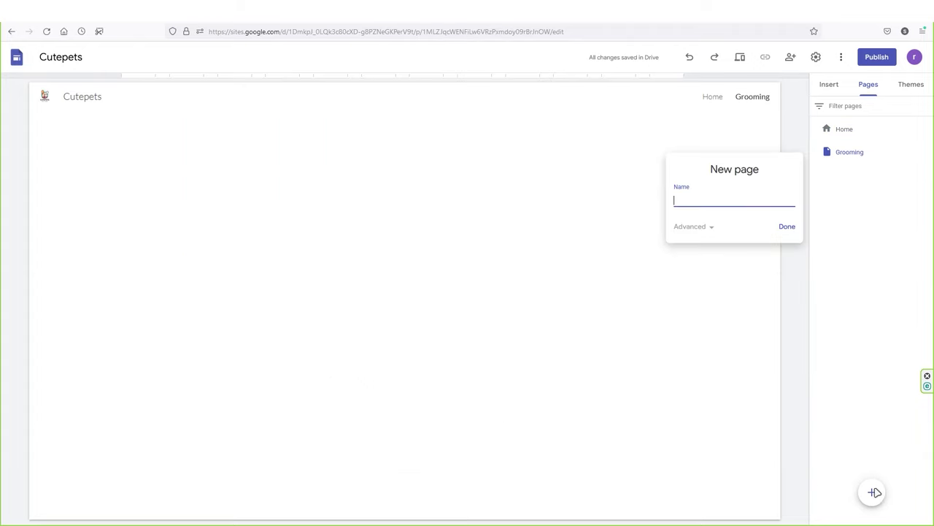
text(Dog Food)
key(Return)
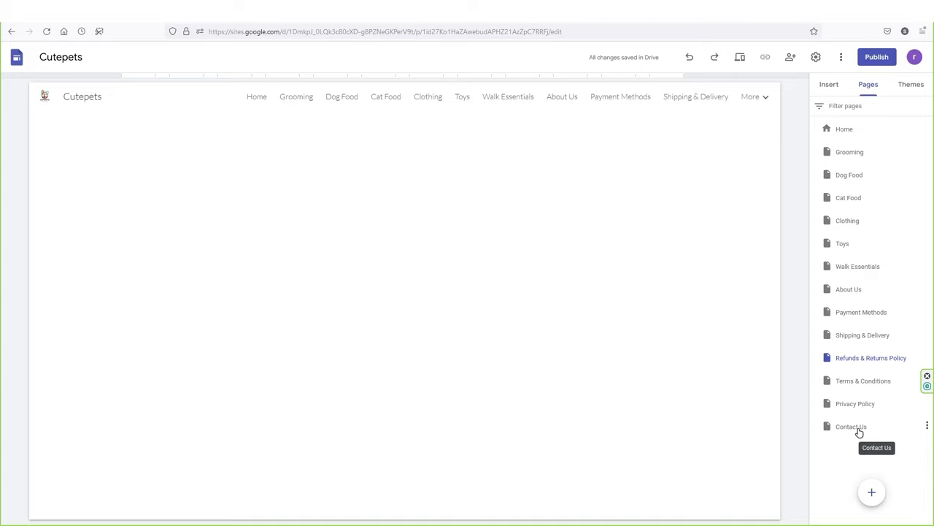
Open the About Us and Payment Methods pages and view the pages collected under More
click(859, 292)
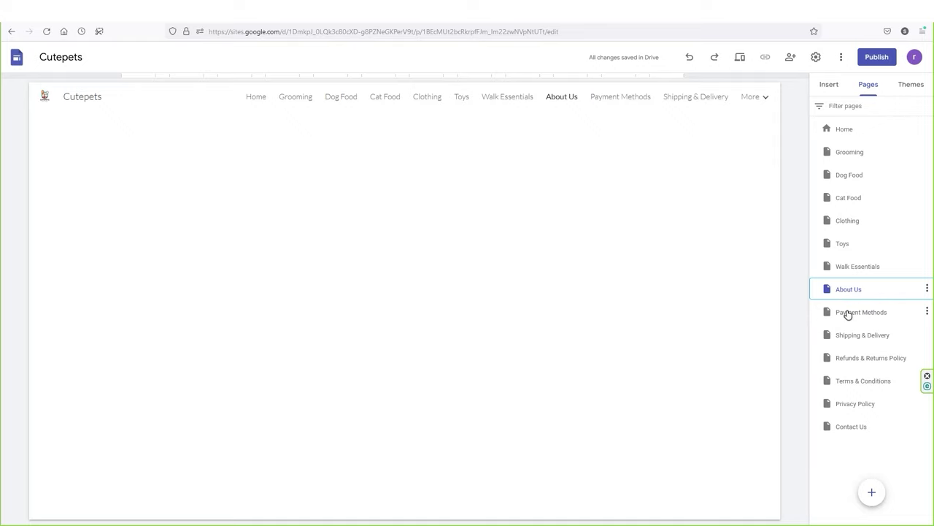
click(848, 314)
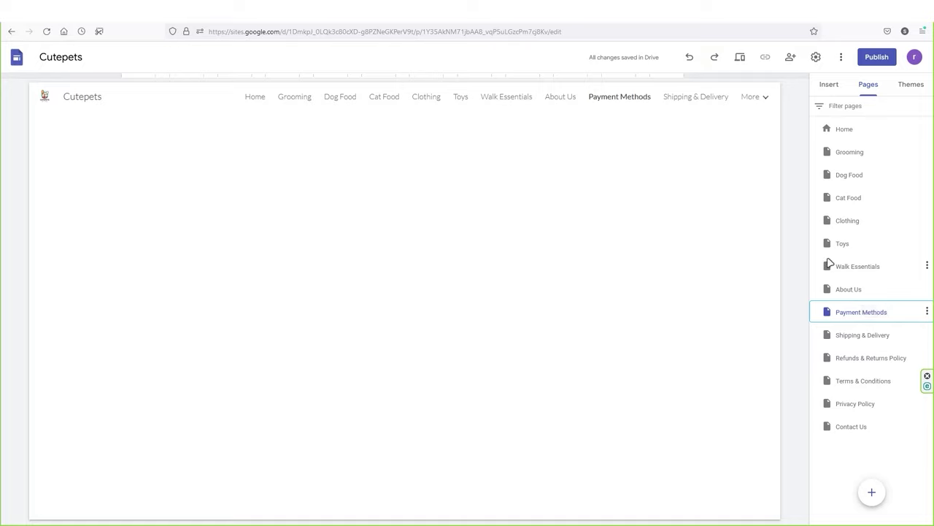
click(756, 98)
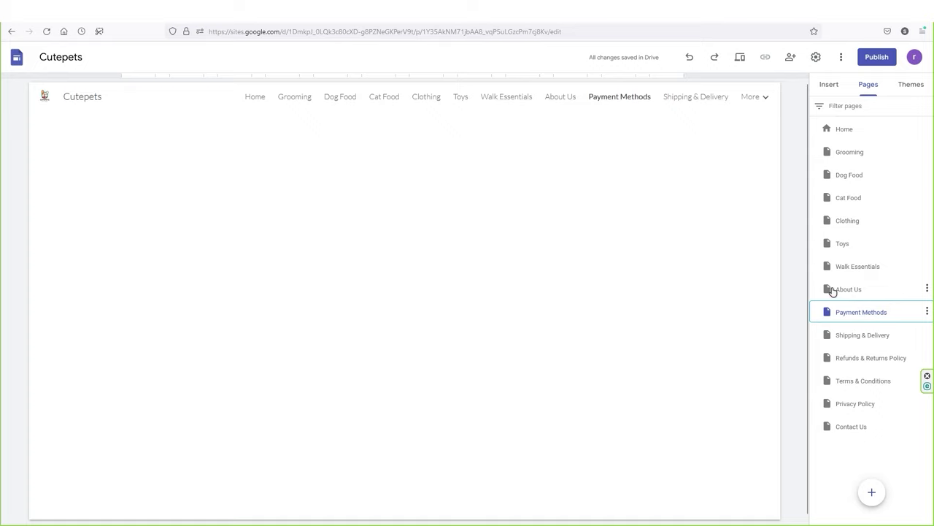
Hide the About Us and Payment Methods pages from the site navigation
click(928, 290)
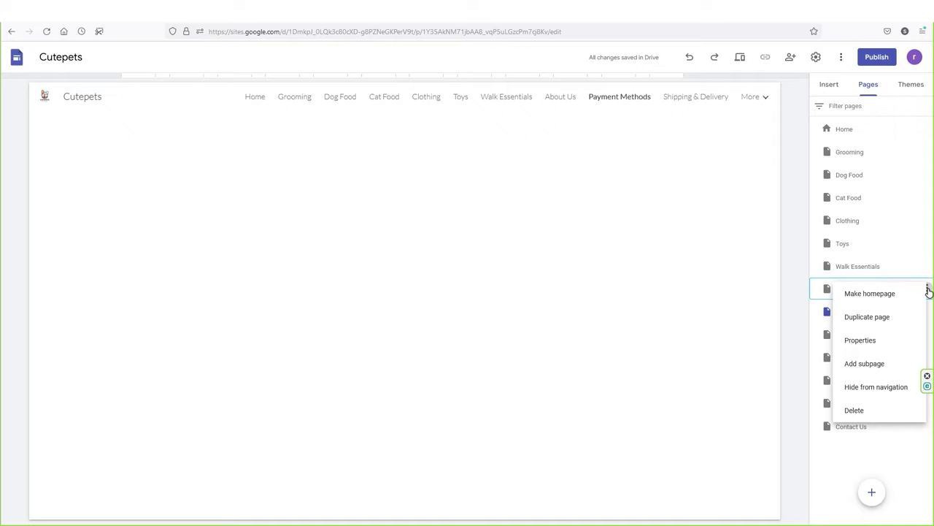
click(875, 387)
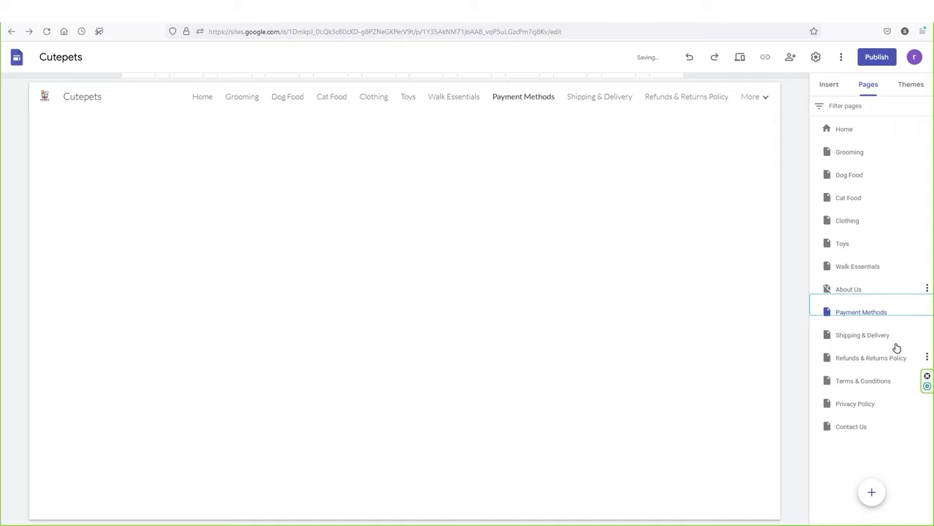
click(928, 313)
click(876, 410)
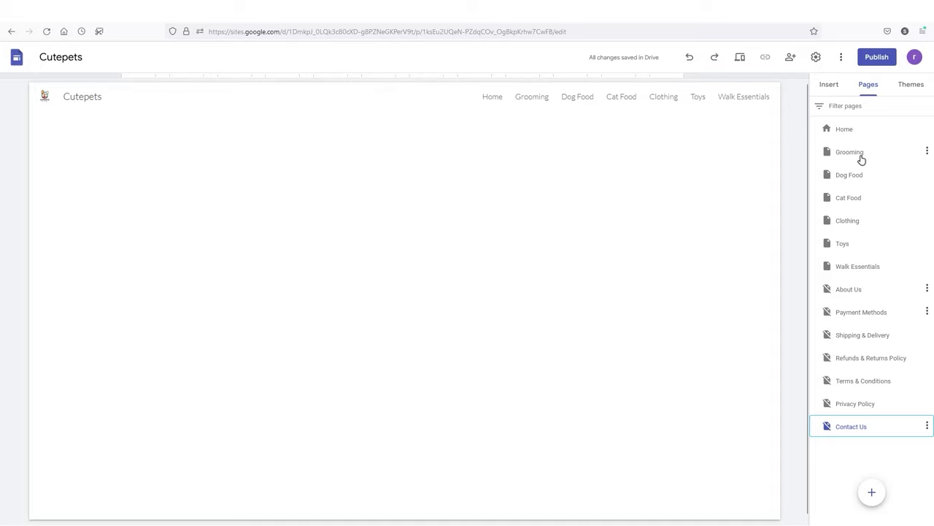
Add a subpage named Dog under Grooming
click(927, 151)
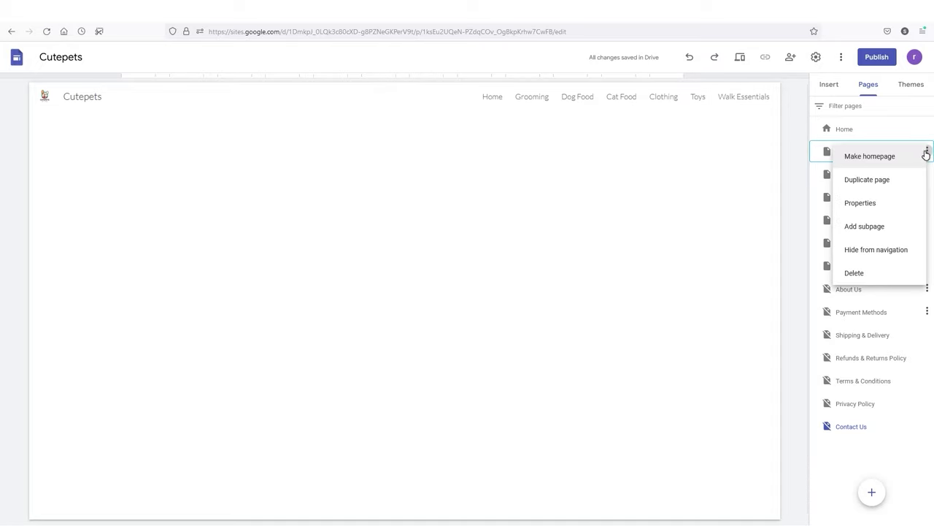
click(865, 226)
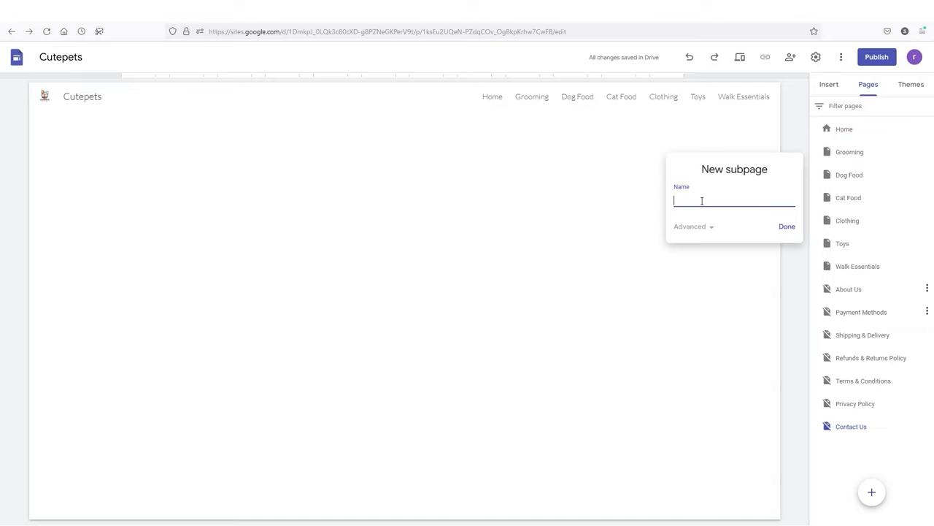
text(Dog)
click(787, 227)
Add a second subpage named Cat under Grooming
click(928, 153)
click(869, 227)
text(Cat)
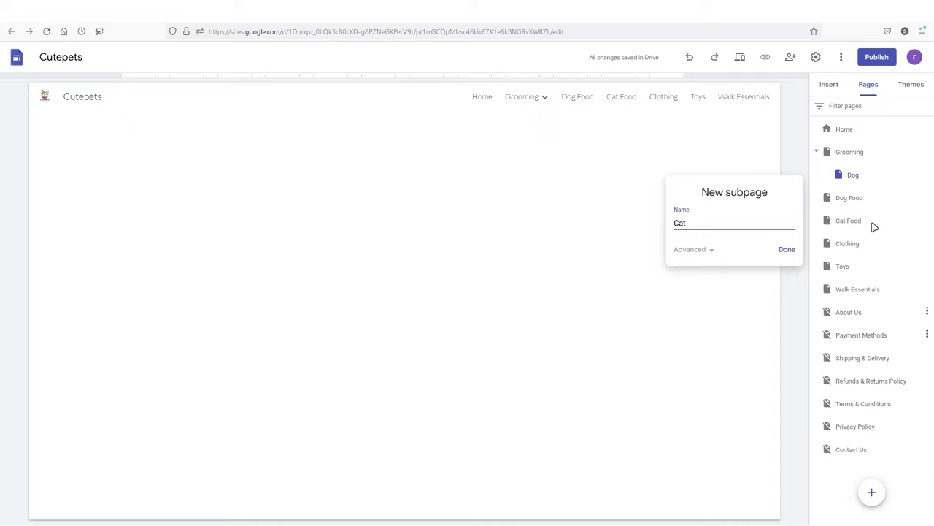
click(709, 250)
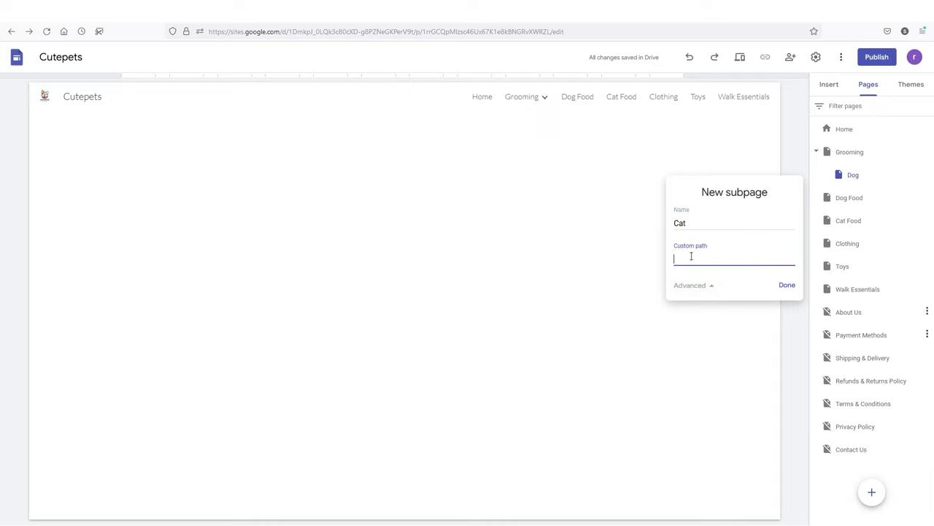
click(786, 285)
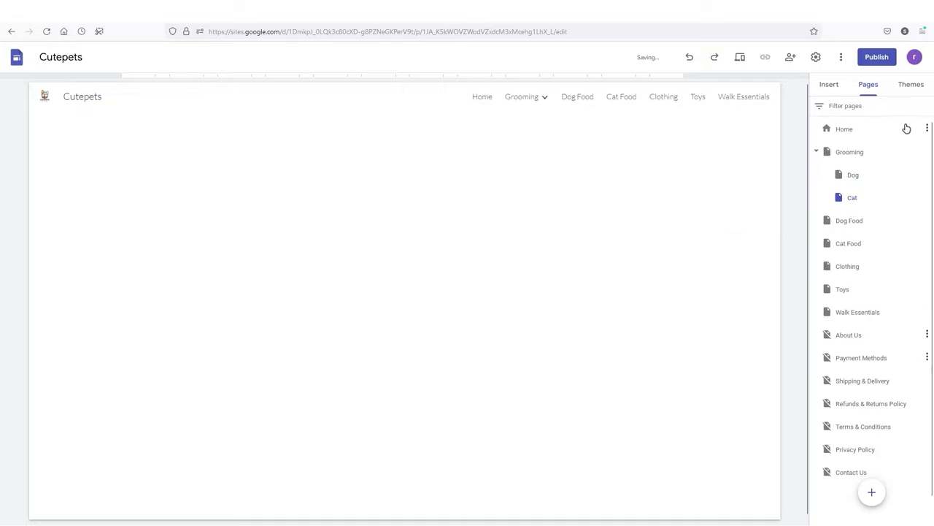
mouse_move(544, 100)
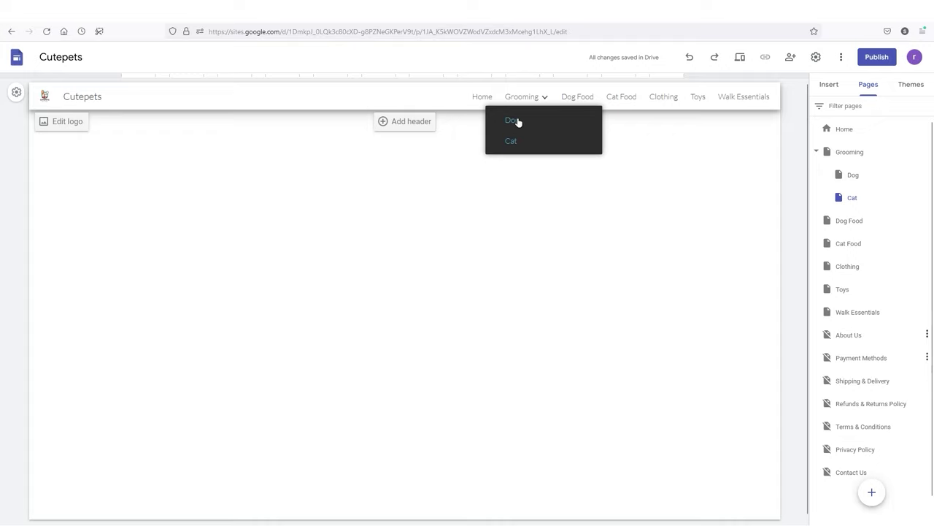
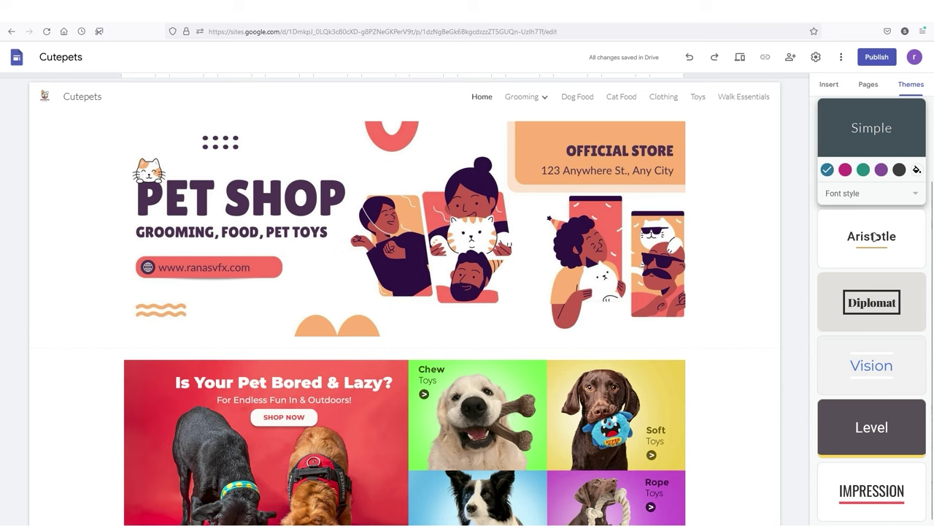
Apply the Level theme to the Cutepets site and scroll through the page to review it
click(873, 431)
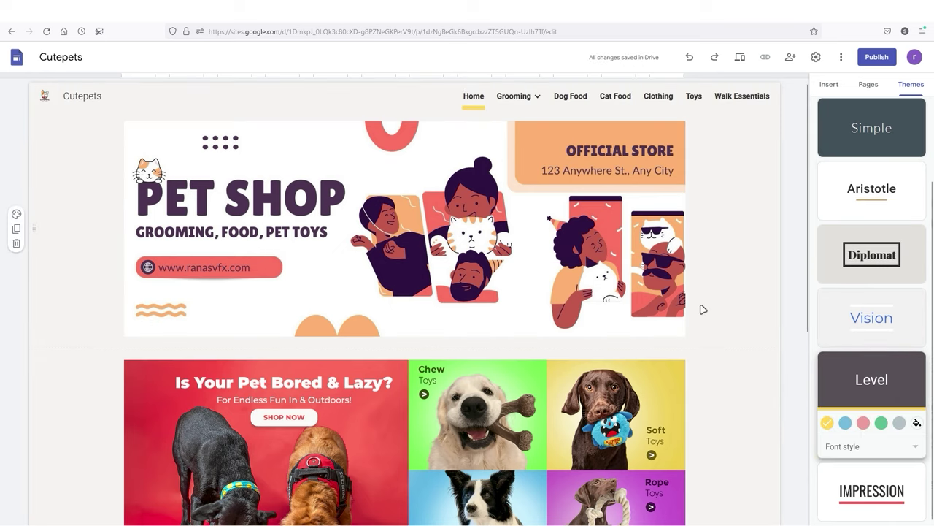
scroll(703, 310, down, 4)
scroll(704, 311, up, 4)
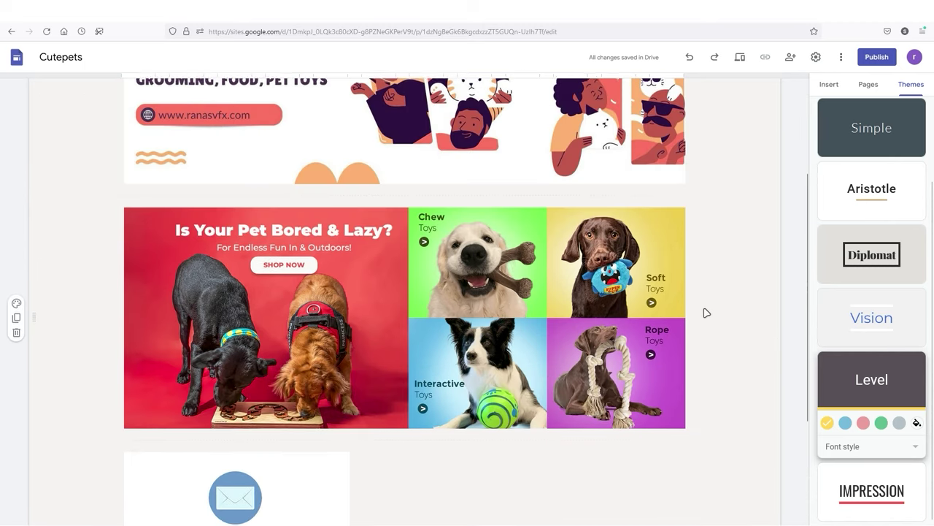
scroll(706, 312, down, 4)
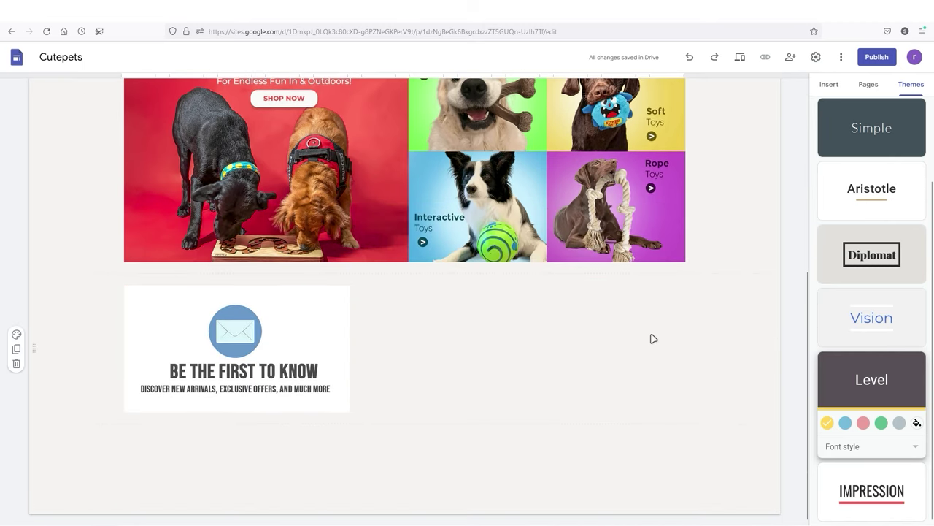
Insert a four-image content block below the newsletter section
click(829, 84)
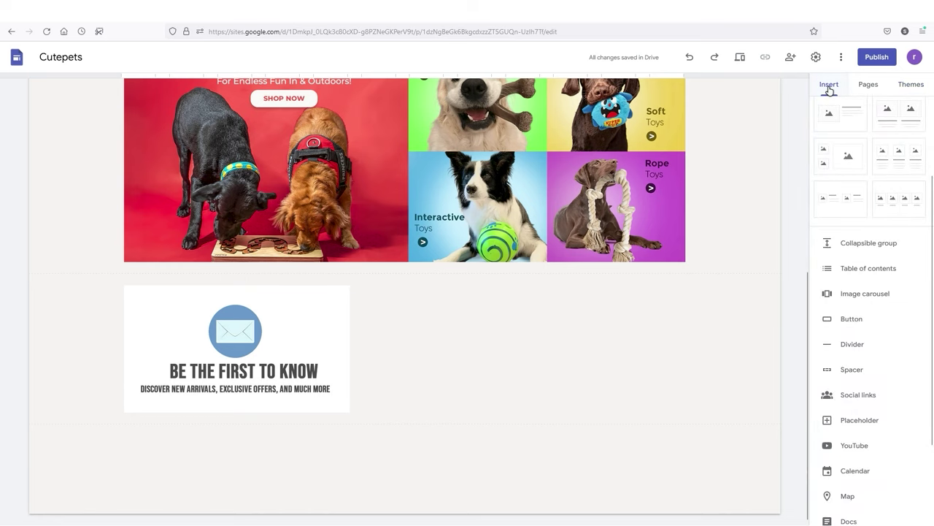
scroll(835, 158, up, 2)
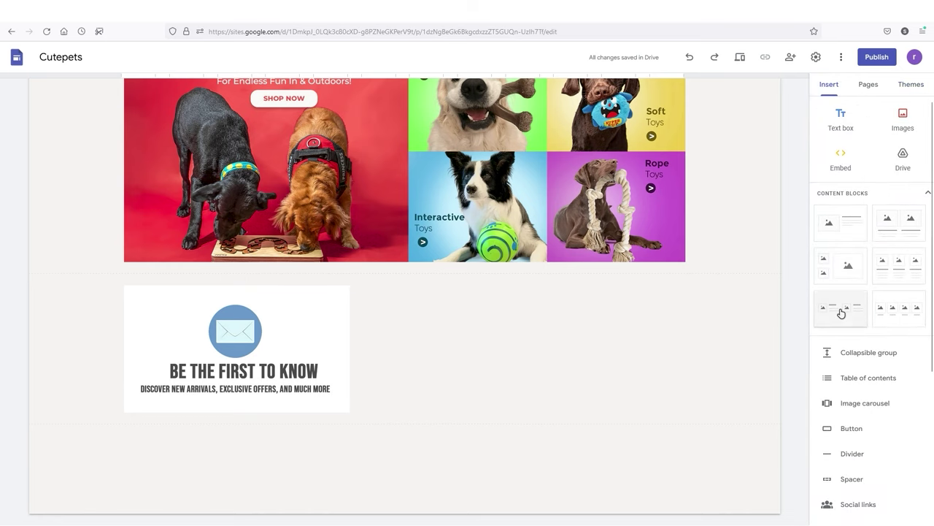
click(902, 316)
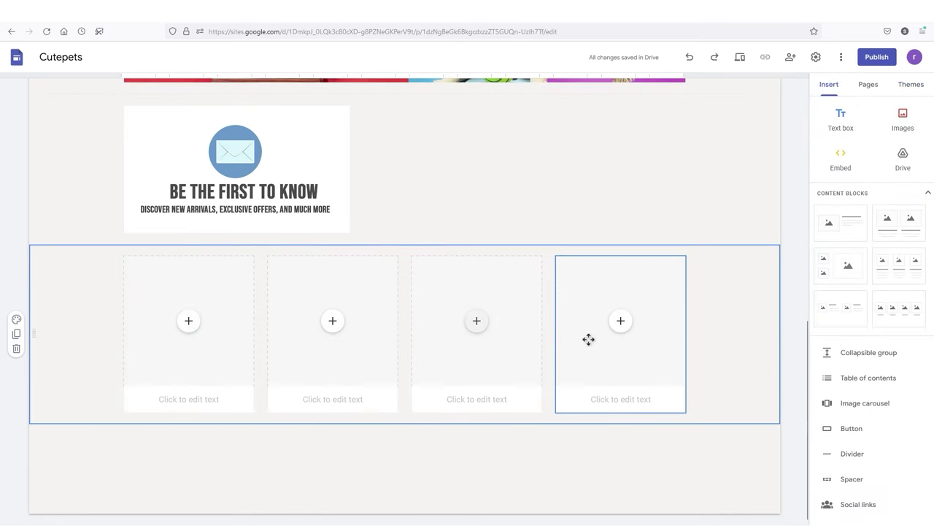
Upload the f1–f4.png icons from the Trusted Icons folder into the four placeholders
click(188, 323)
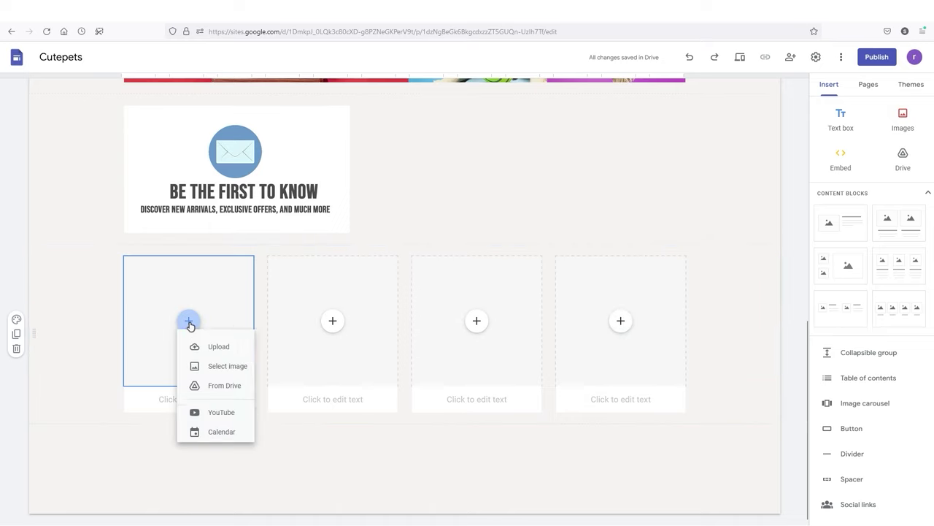
click(221, 353)
click(208, 210)
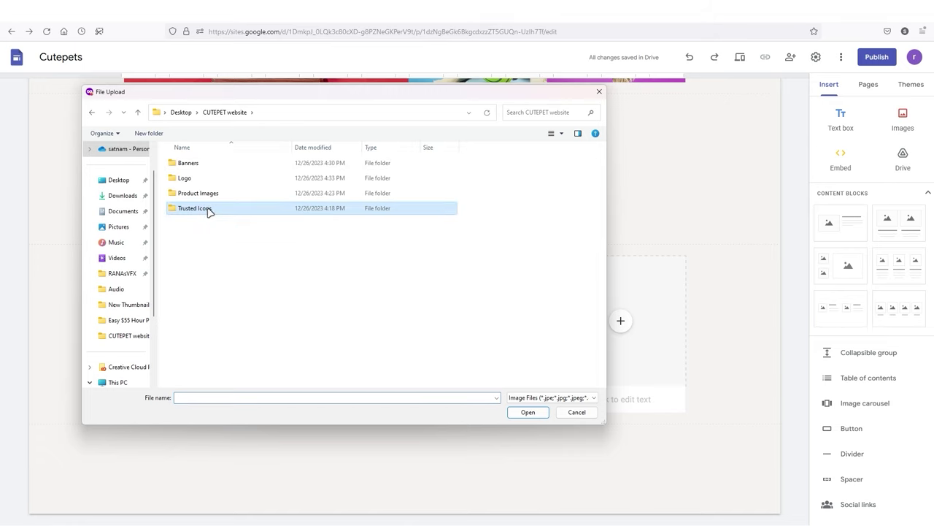
double_click(208, 210)
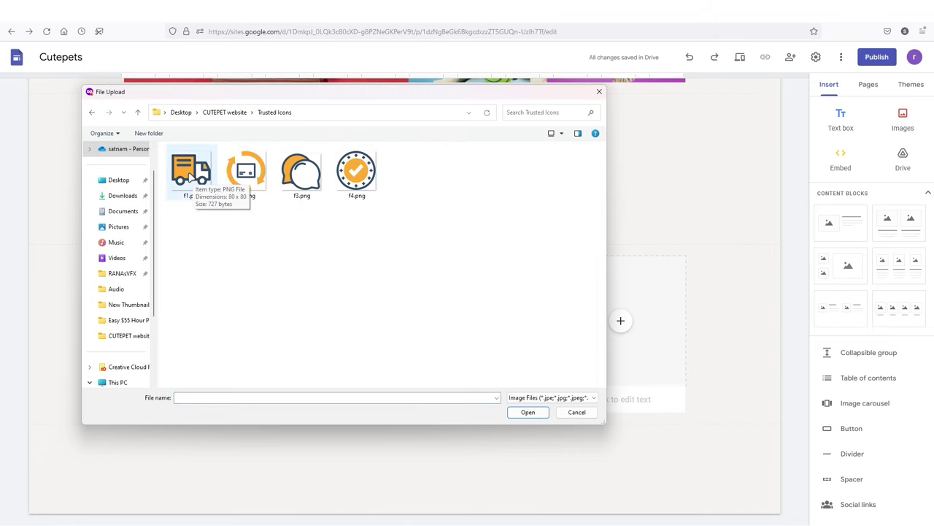
double_click(184, 170)
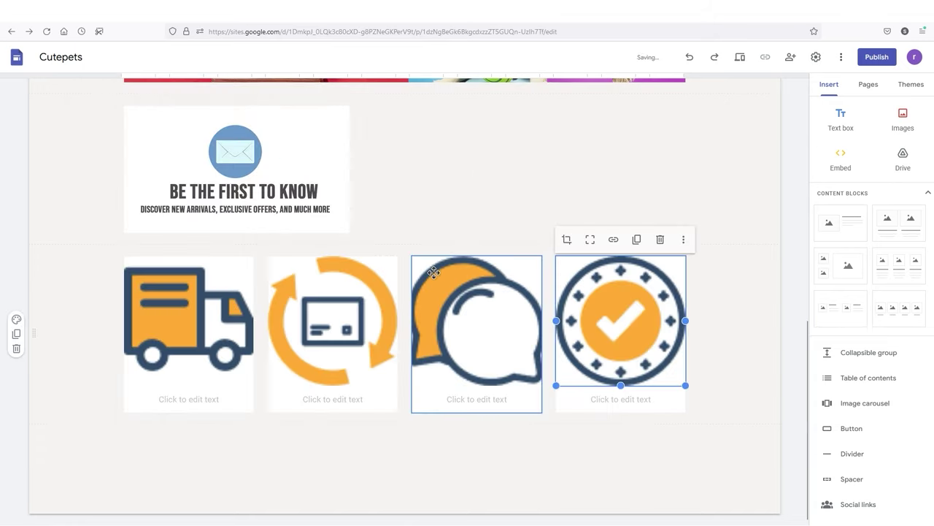
Caption the first icons, giving the third one 'Email Us' followed by the contact e-mail
click(198, 400)
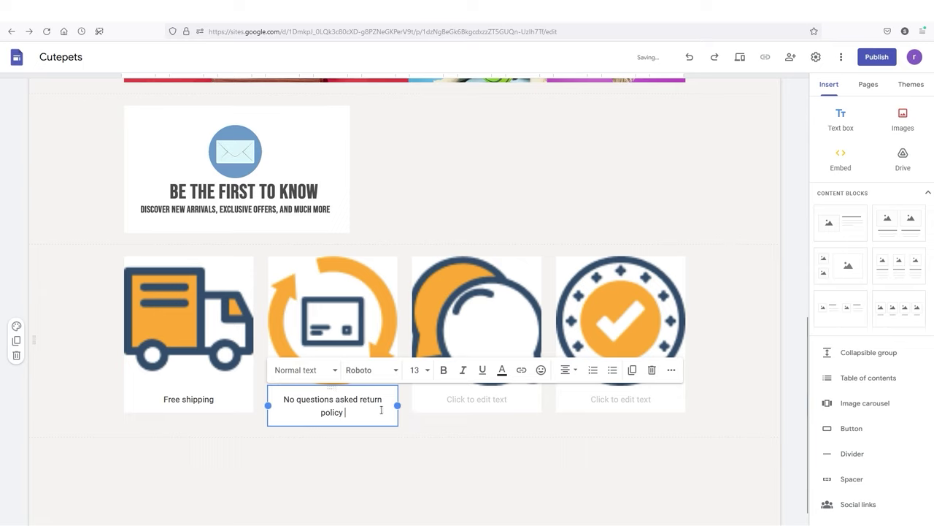
click(463, 403)
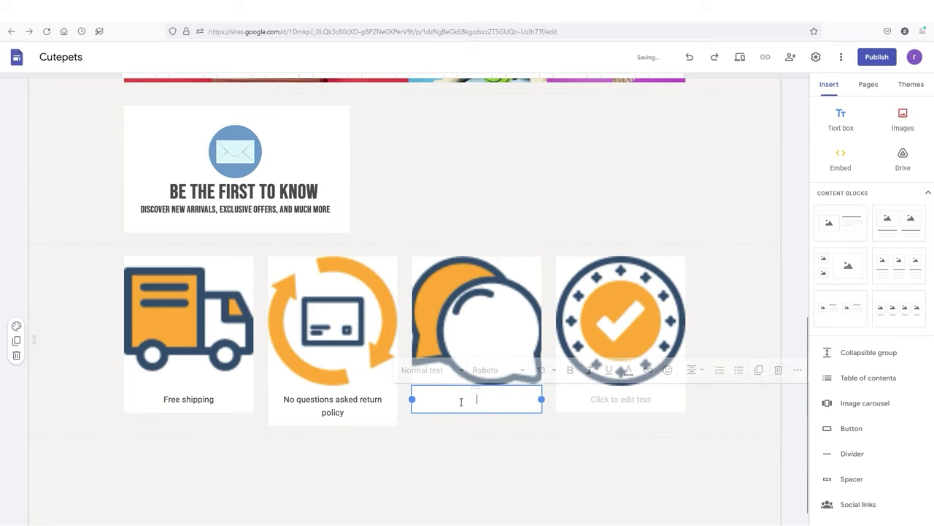
text(Email Us)
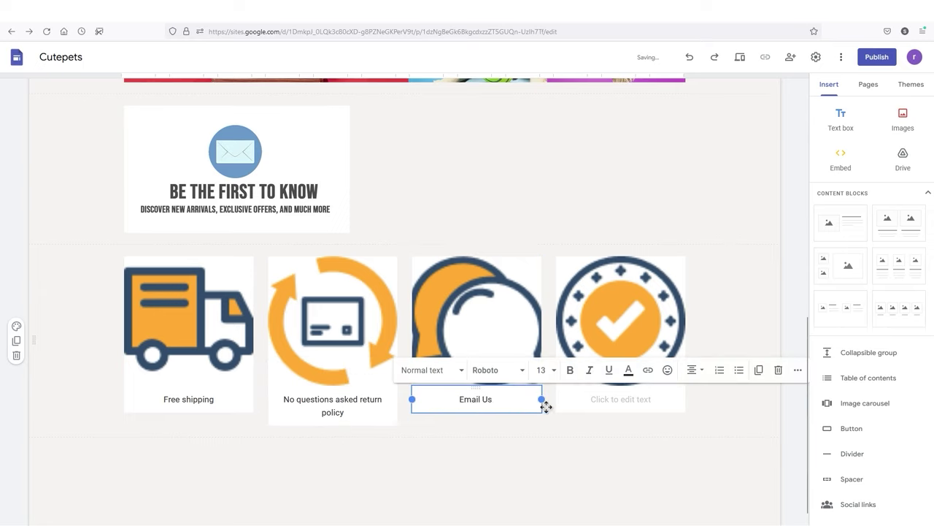
key(ctrl+v)
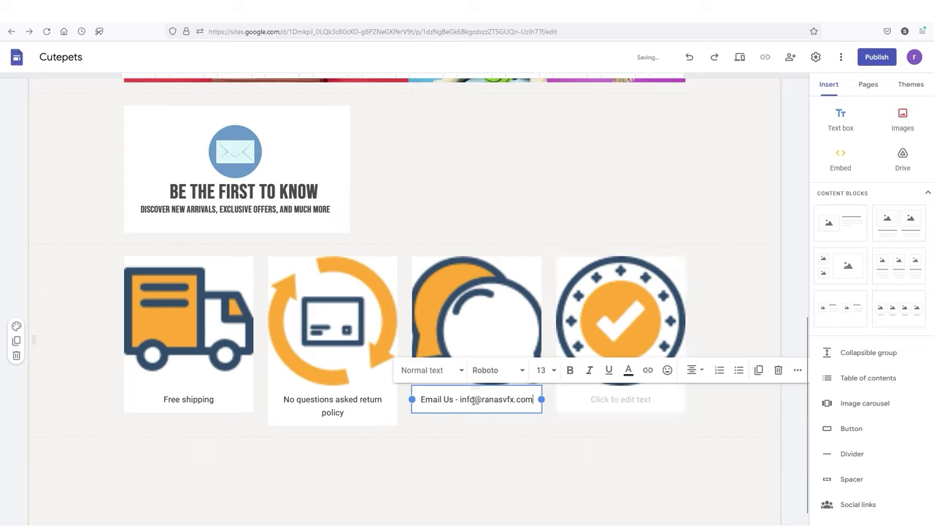
Make the e-mail address bold and linked, and caption the fourth icon 'Worry-free shopping'
drag(460, 399, 532, 401)
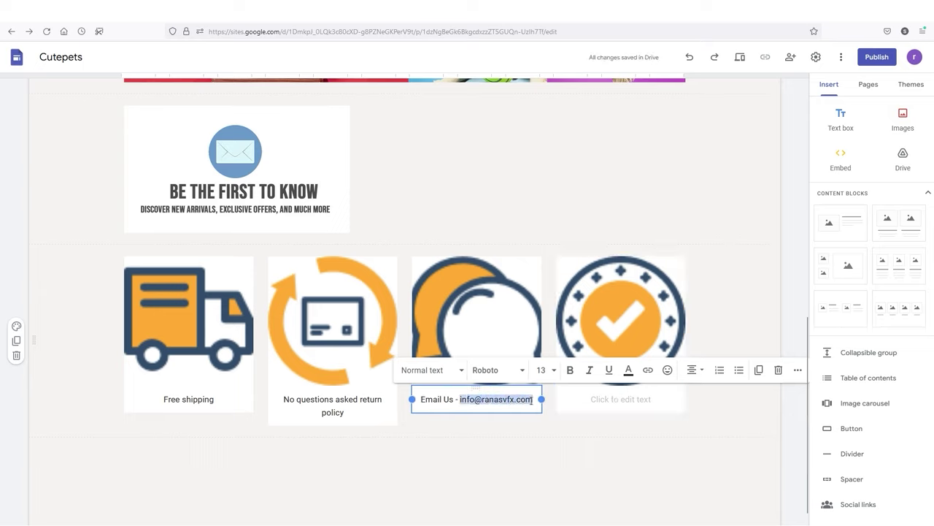
click(570, 370)
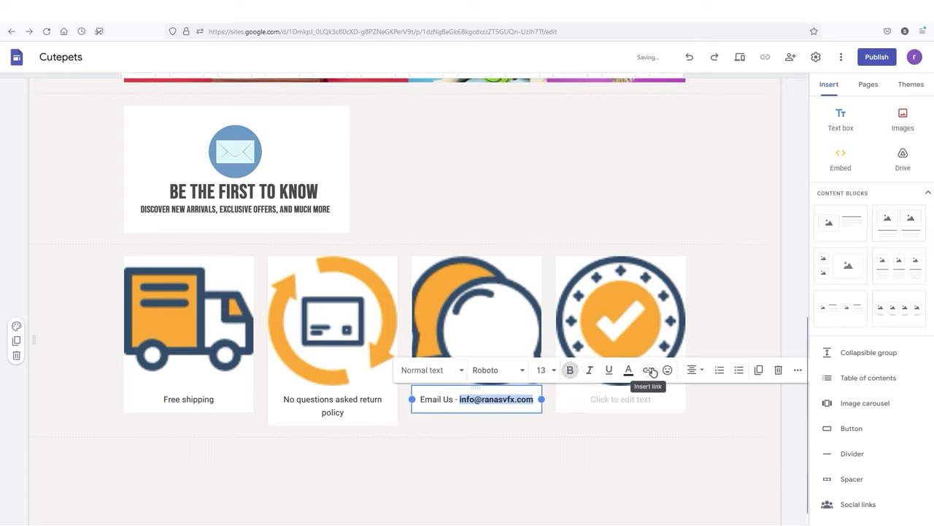
click(649, 370)
click(588, 400)
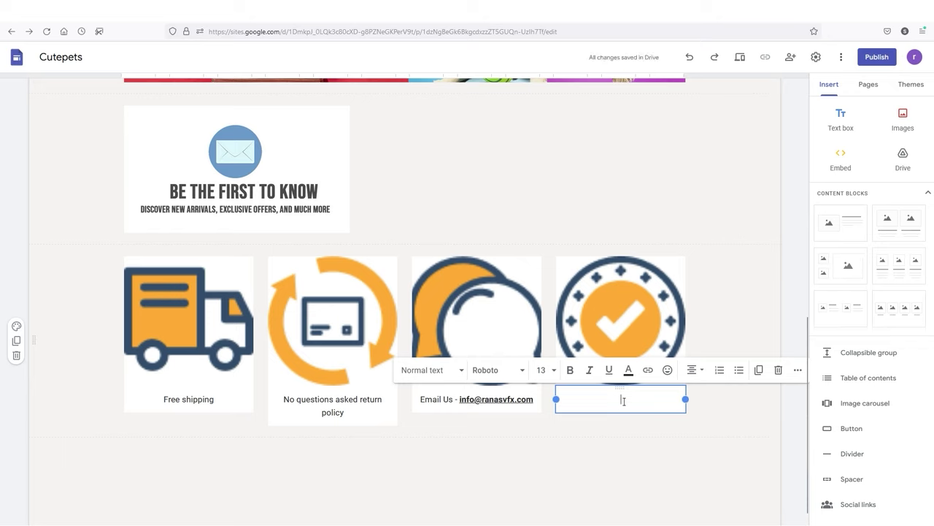
text(Worry-free shopping)
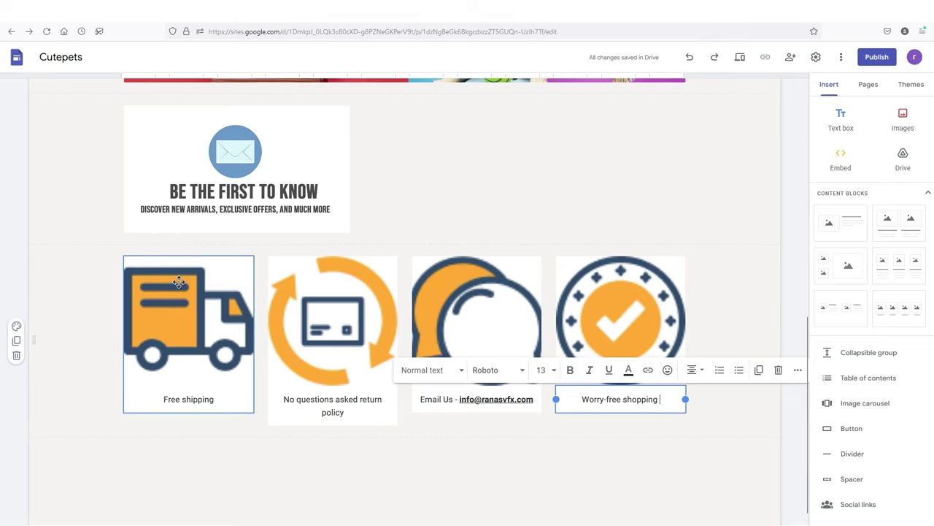
click(50, 288)
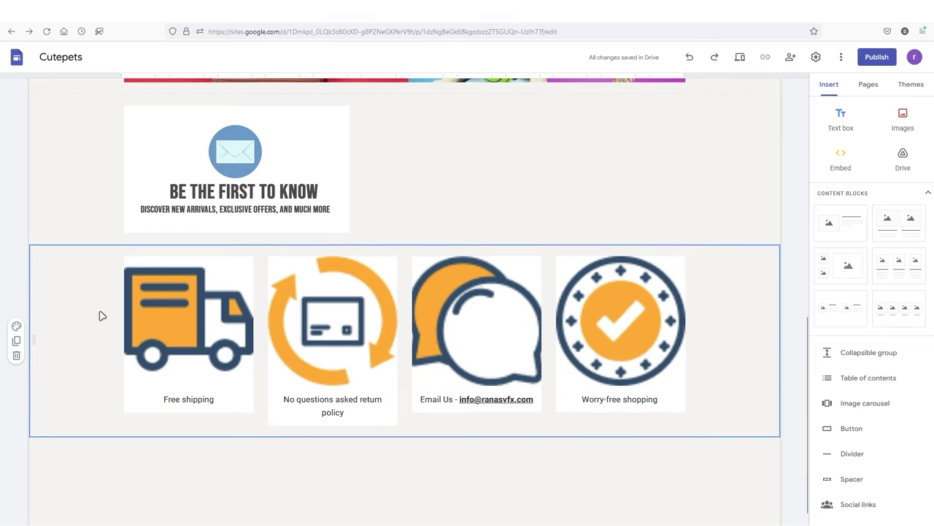
Try the yellow Style 3 background colour on the icon section
click(16, 328)
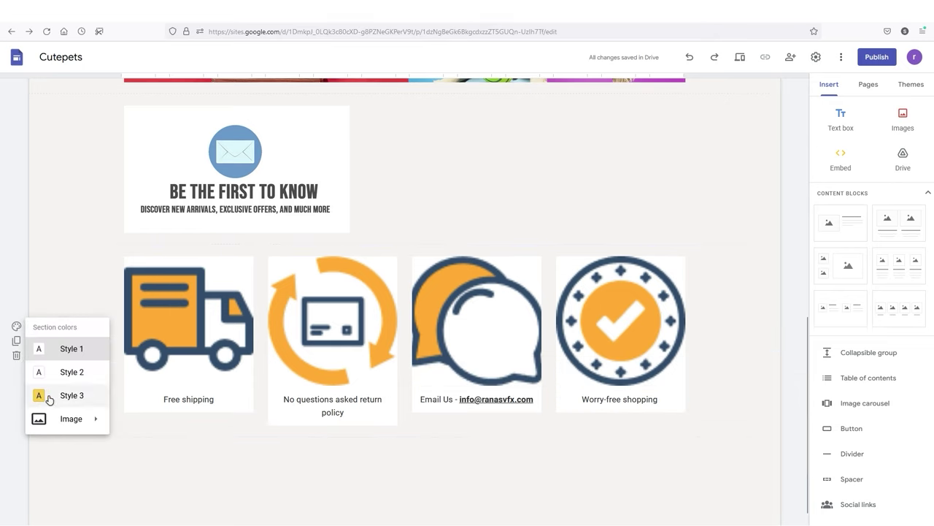
click(60, 396)
scroll(59, 399, down, 1)
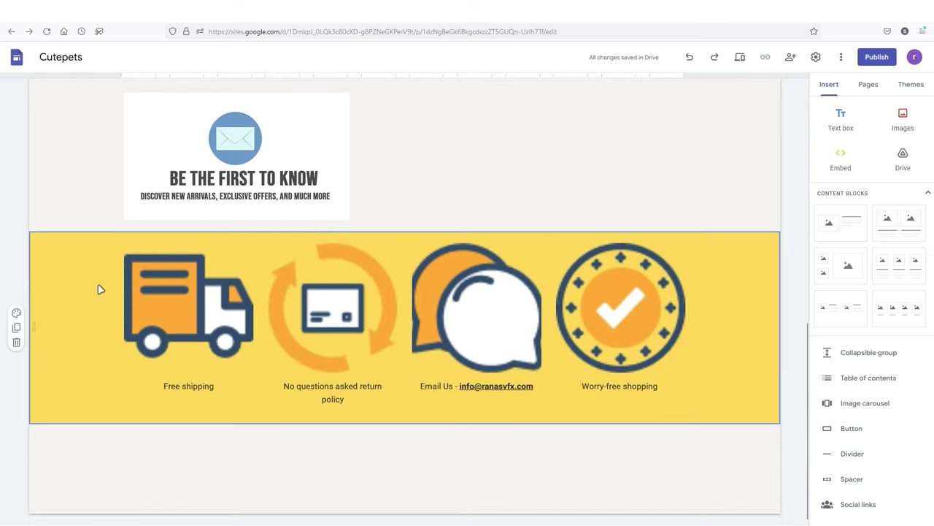
Set the first web-search result for 'black' as the icon section's background image
click(17, 313)
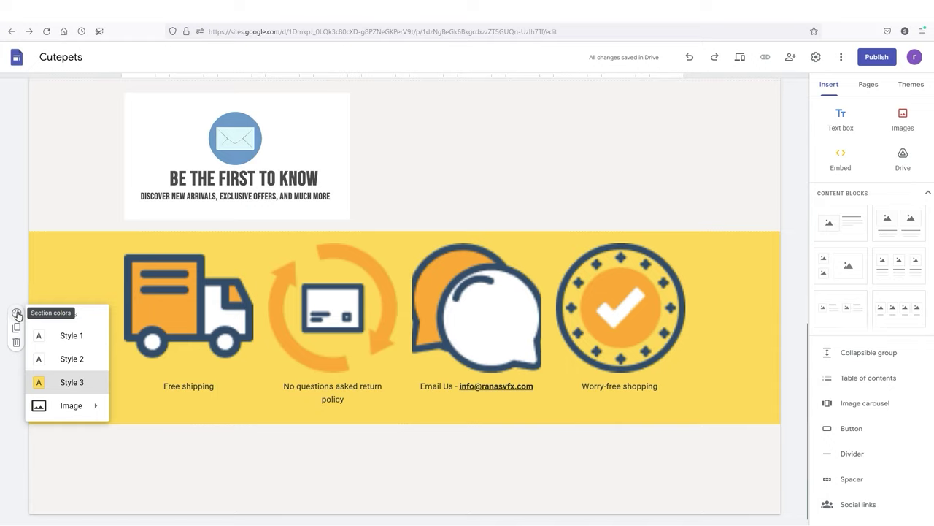
mouse_move(73, 412)
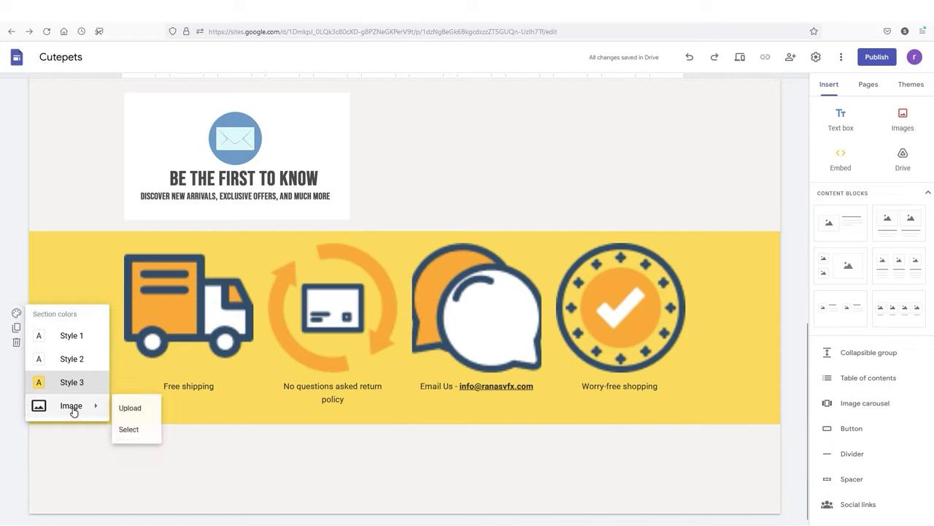
click(130, 432)
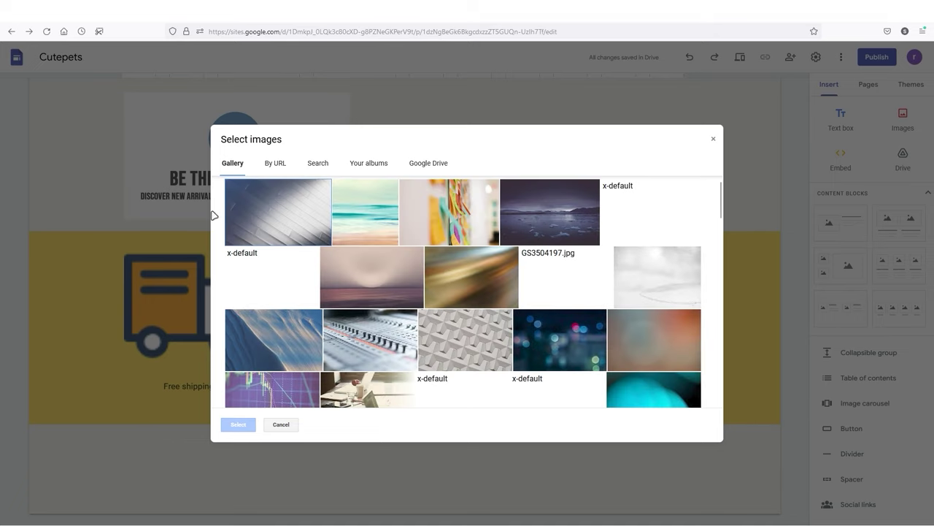
click(317, 167)
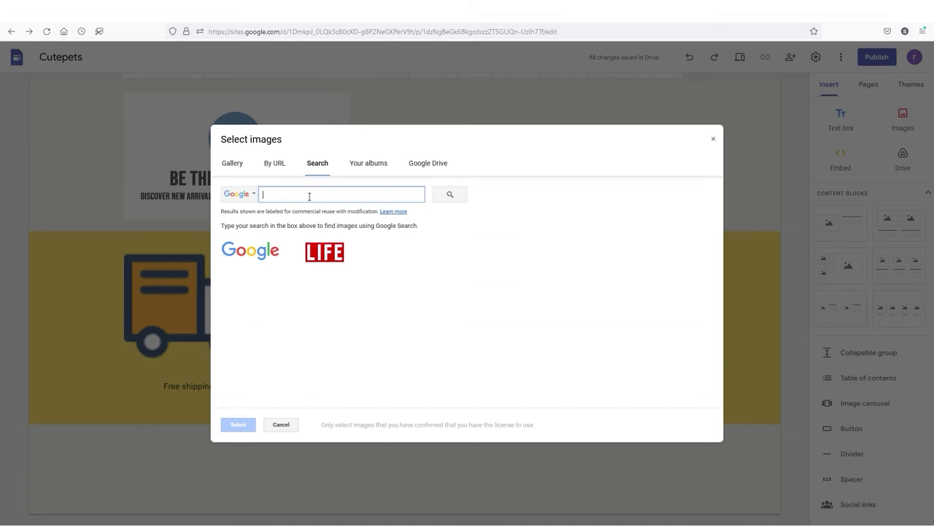
text(black)
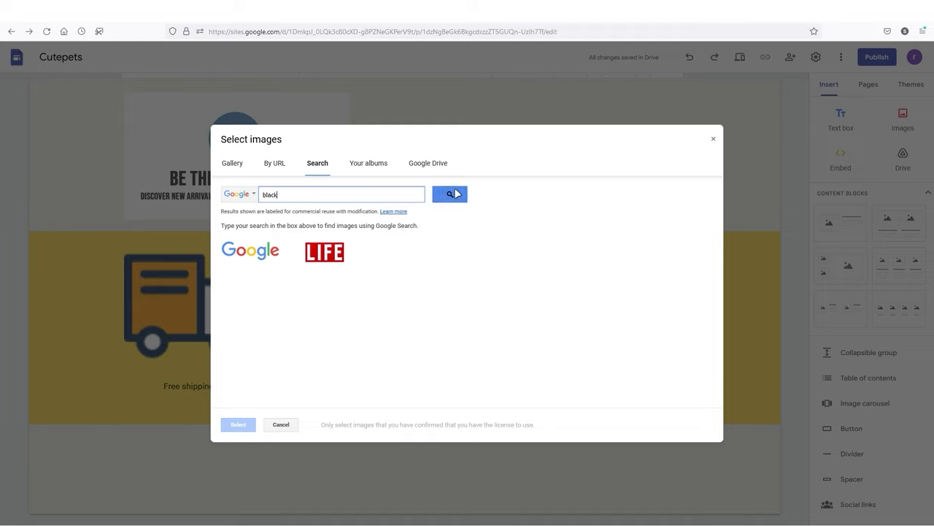
click(452, 194)
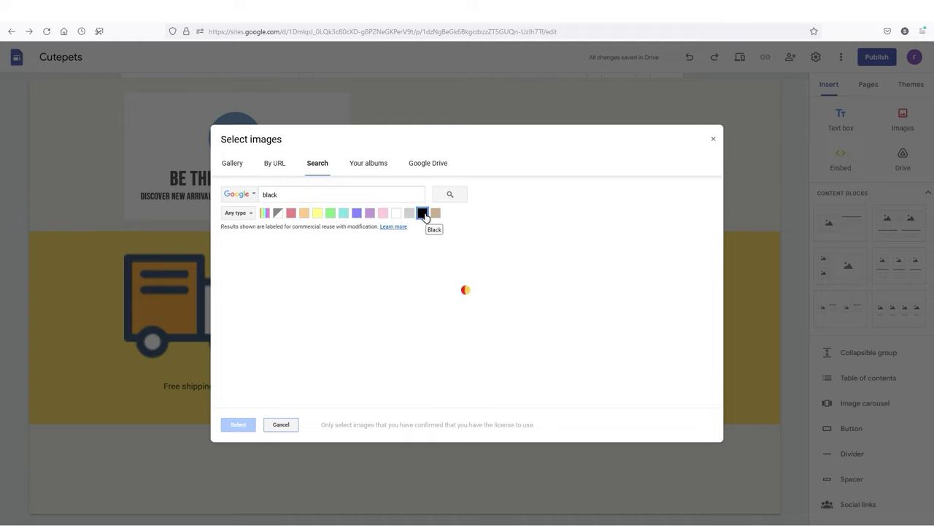
click(253, 275)
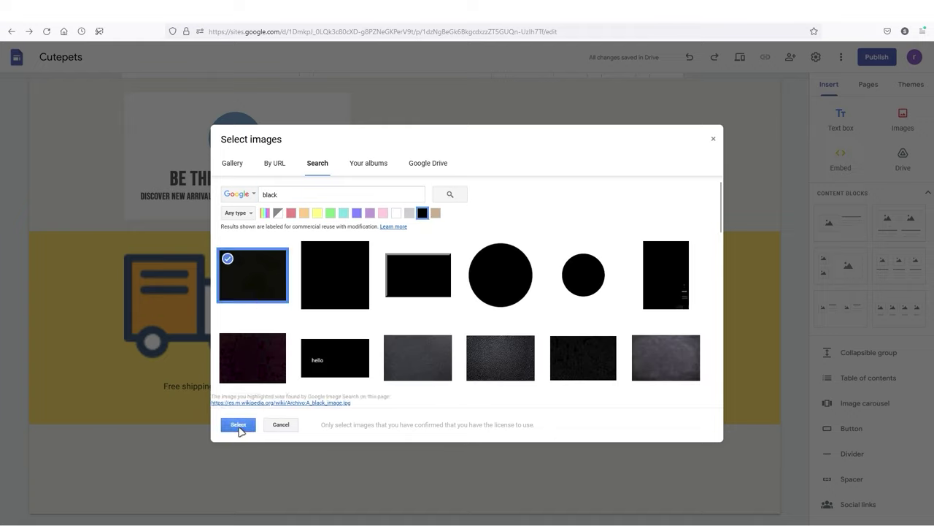
click(238, 425)
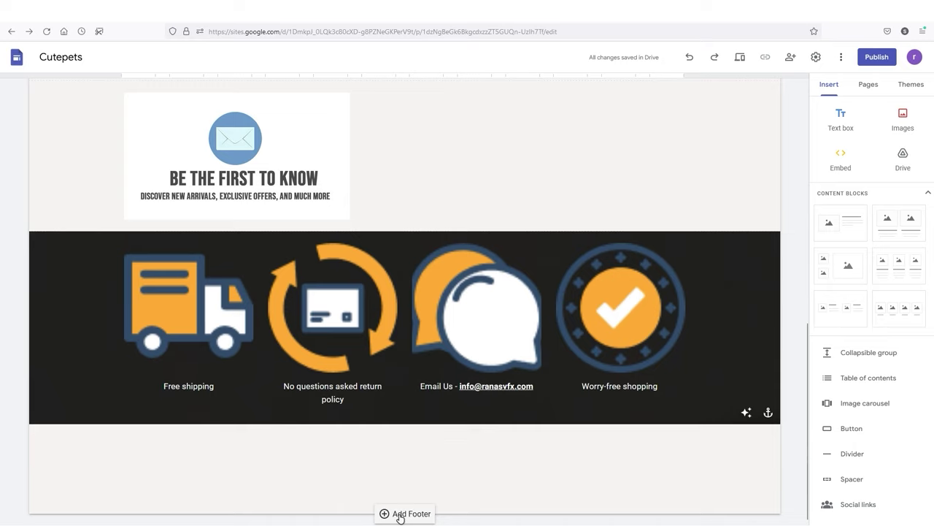
Add a footer with the pasted copyright notice, centre it, and start a new line below
click(404, 514)
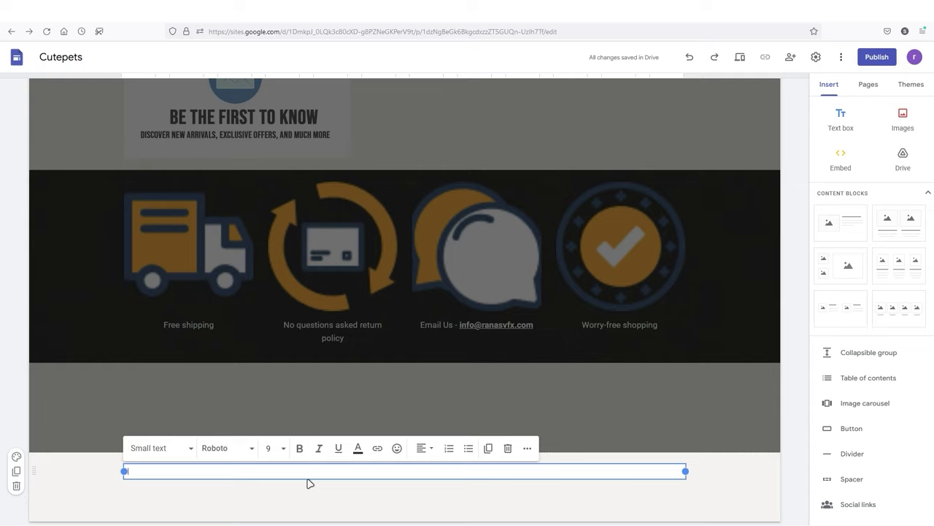
text(© Copyright 2023. All Rights Reserved yoursite.com)
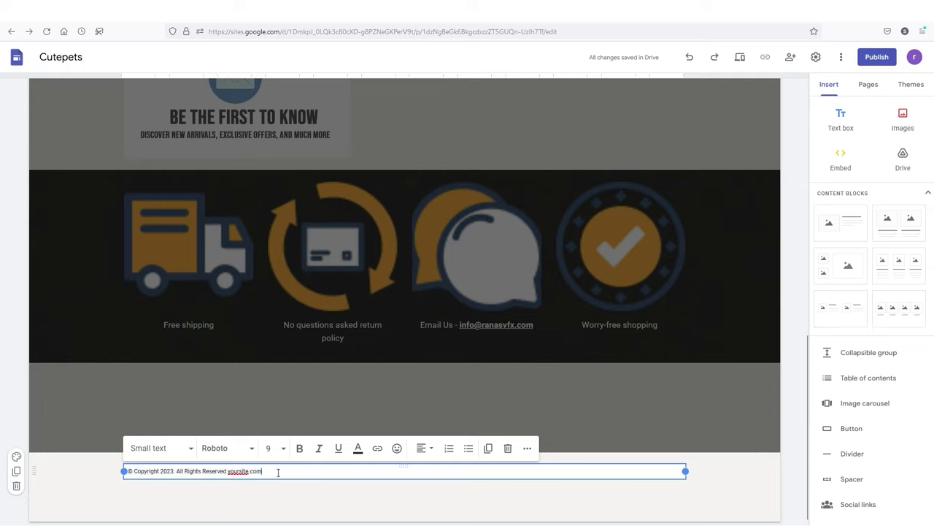
drag(269, 473, 122, 471)
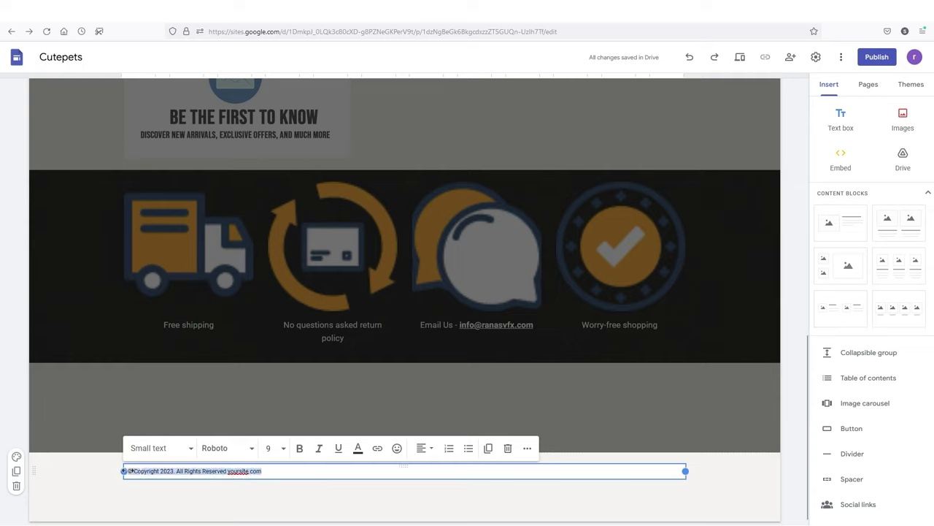
click(421, 447)
click(424, 497)
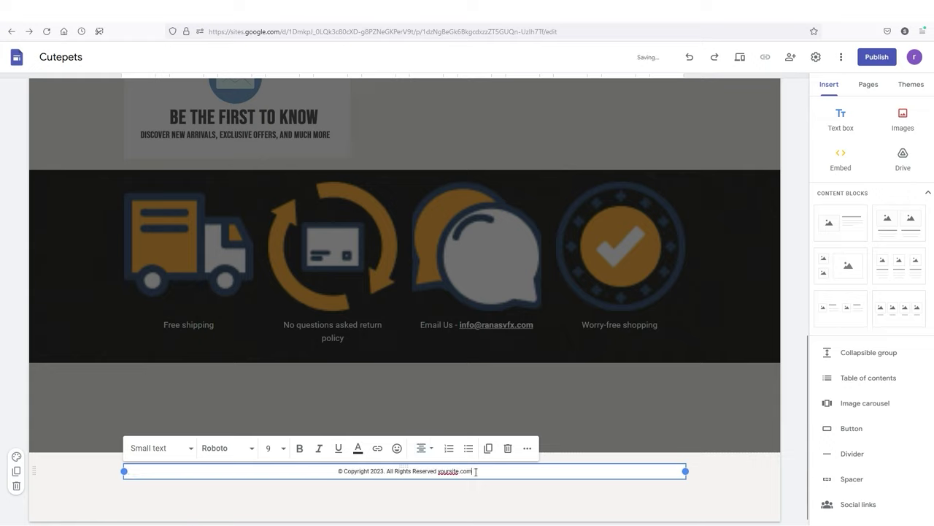
key(Return)
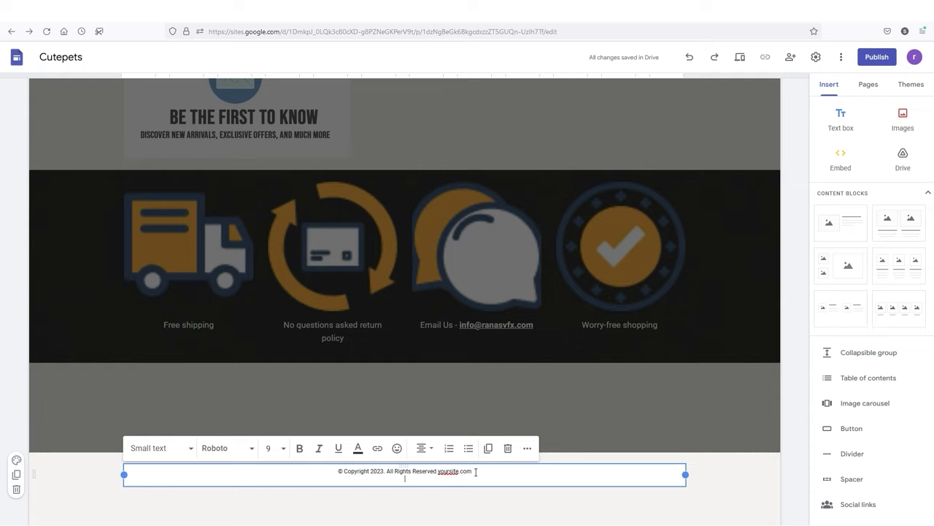
Type 'About Us' in the footer and link it to the About Us page
text(About Us)
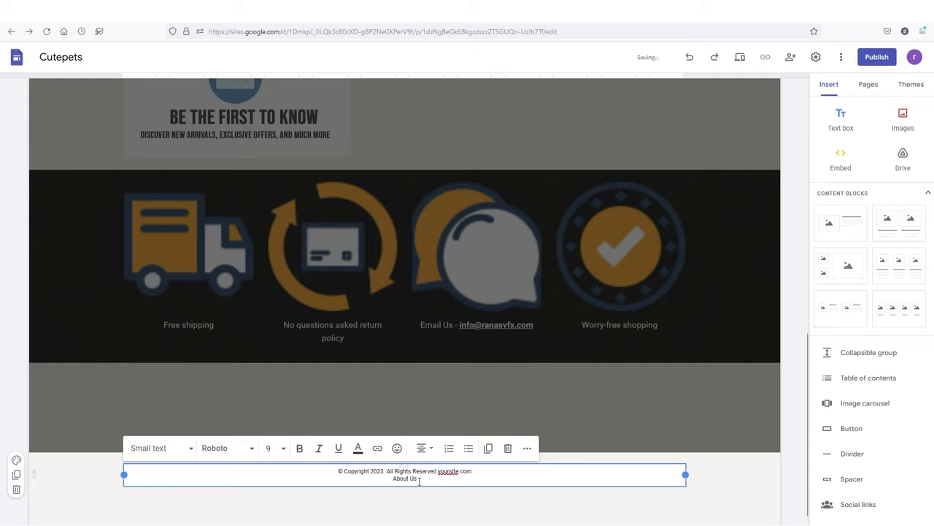
drag(420, 478, 392, 478)
click(379, 450)
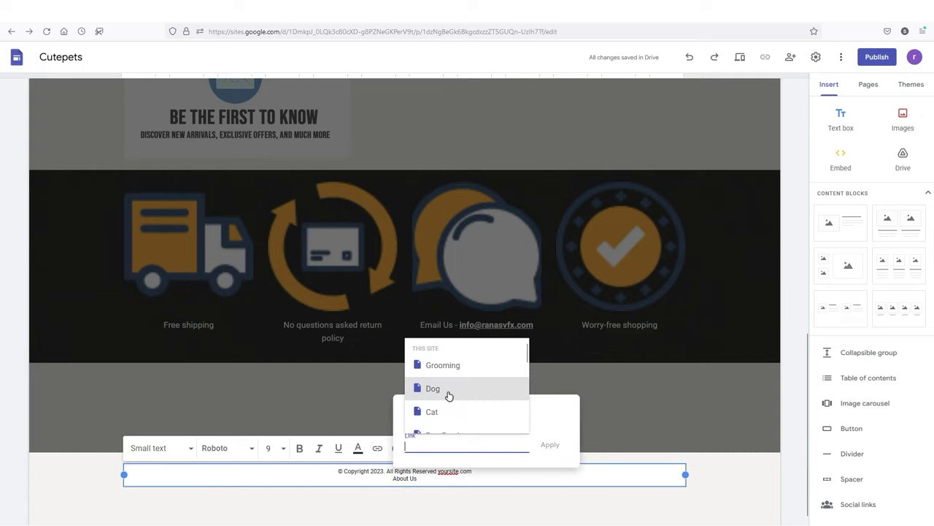
scroll(449, 390, down, 2)
scroll(452, 385, down, 2)
click(441, 355)
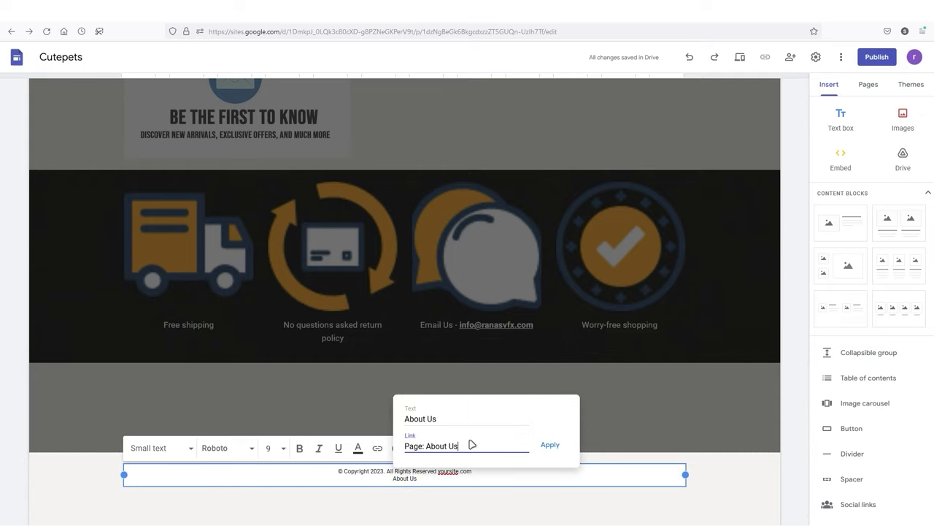
click(555, 445)
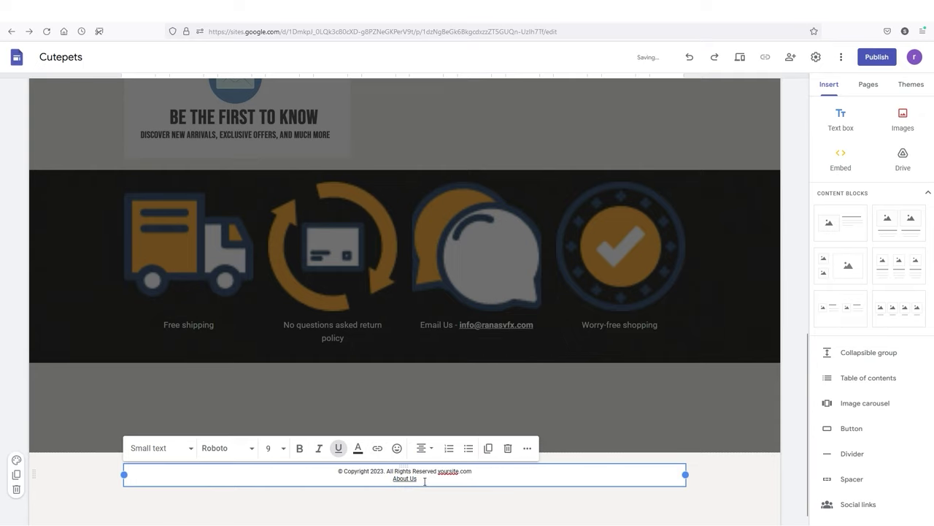
Add '. Privacy Policy' and link it to the Privacy Policy page
text(. )
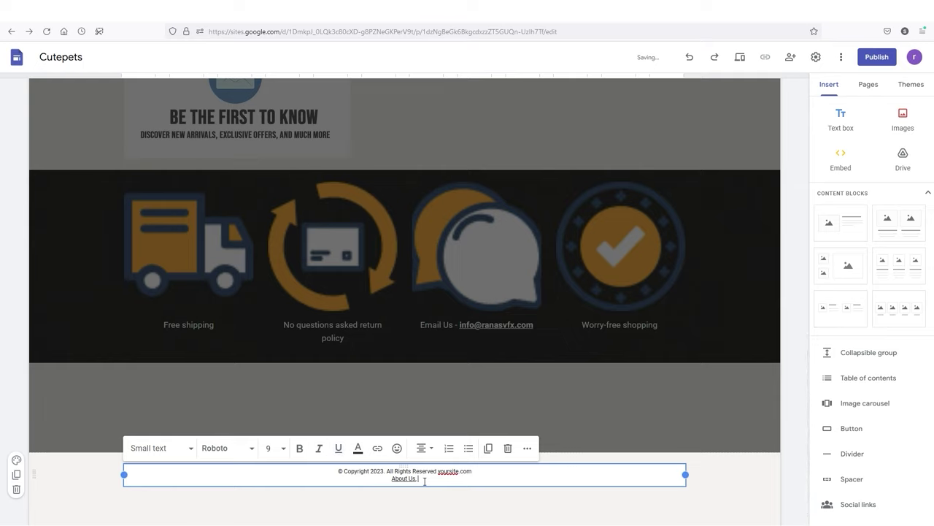
text(Privacy Policy)
drag(437, 480, 400, 481)
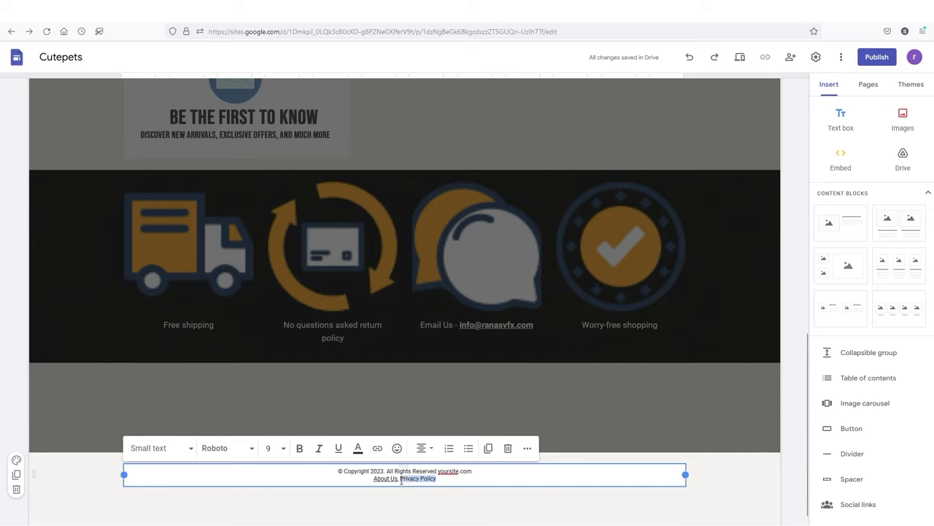
click(377, 448)
scroll(457, 395, down, 1)
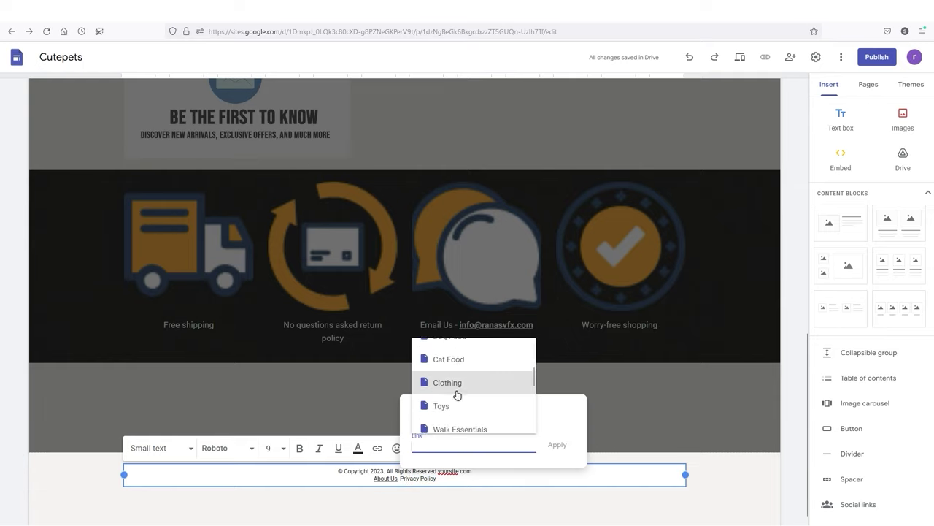
scroll(457, 394, down, 1)
click(466, 418)
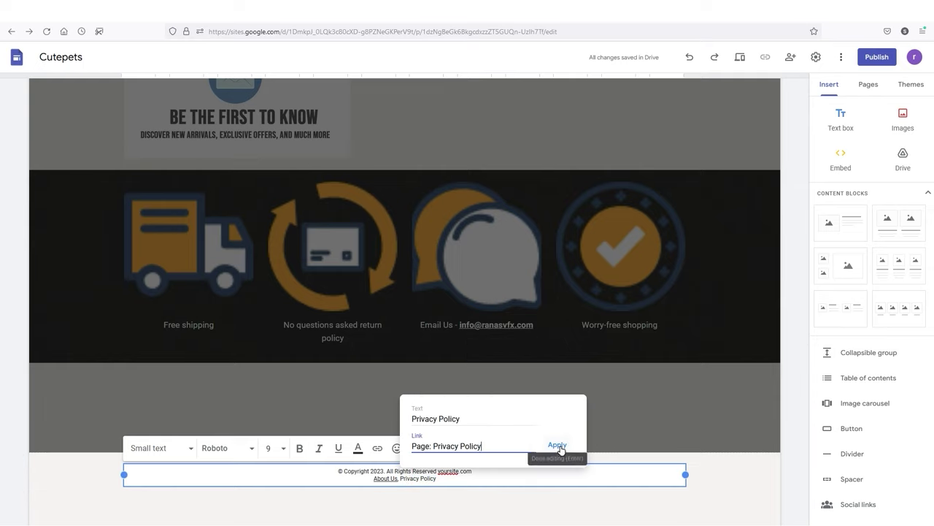
click(557, 446)
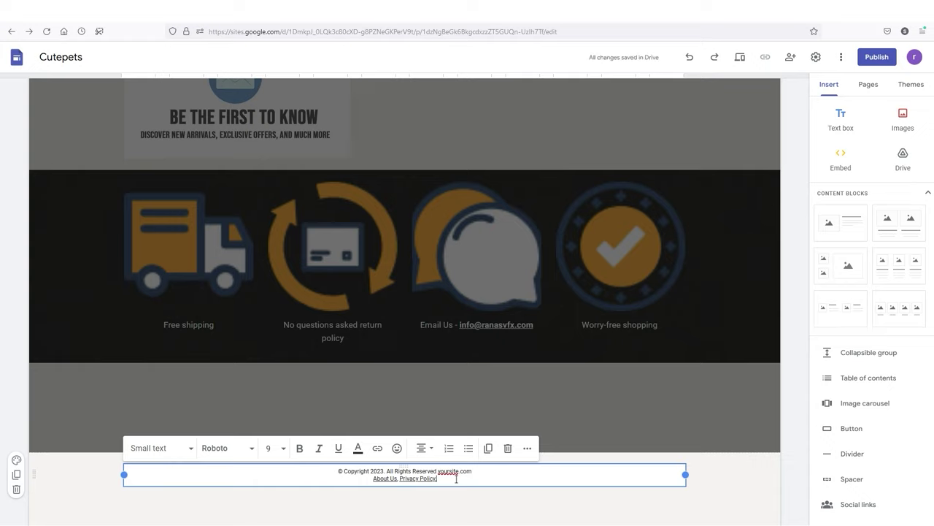
Paste the remaining footer page links and make yoursite.com bold
text(, Payment Methods, Shipping & Delivery, Refunds & Returns Policy, Terms & Conditions, Contact Us)
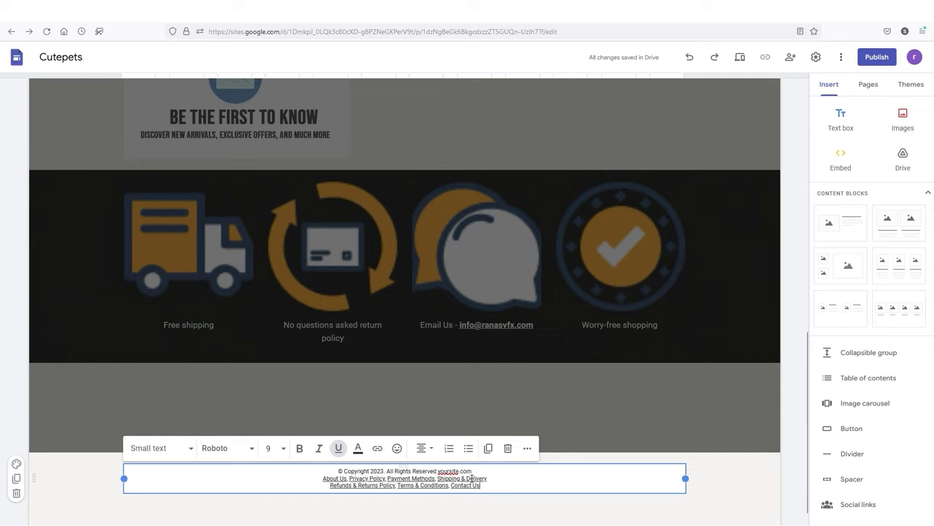
drag(471, 471, 438, 470)
key(ctrl+b)
click(489, 486)
click(483, 498)
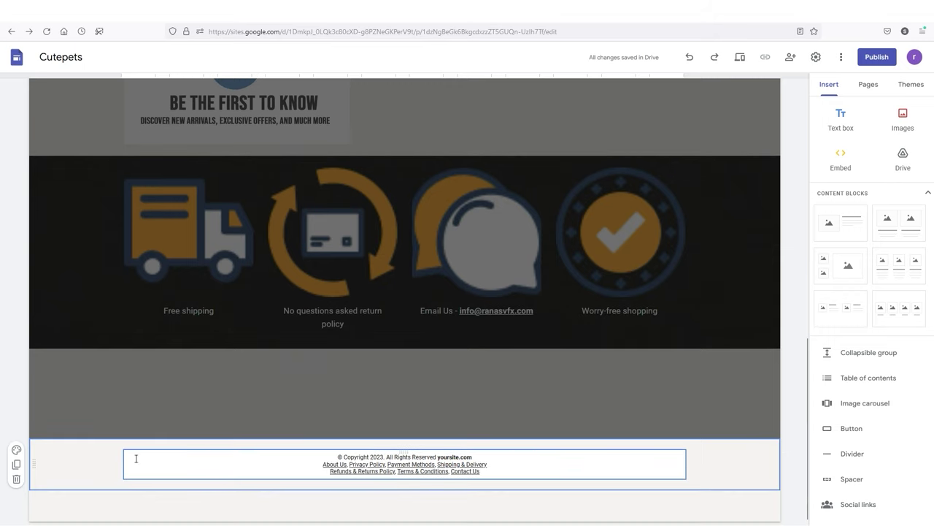
scroll(546, 340, up, 4)
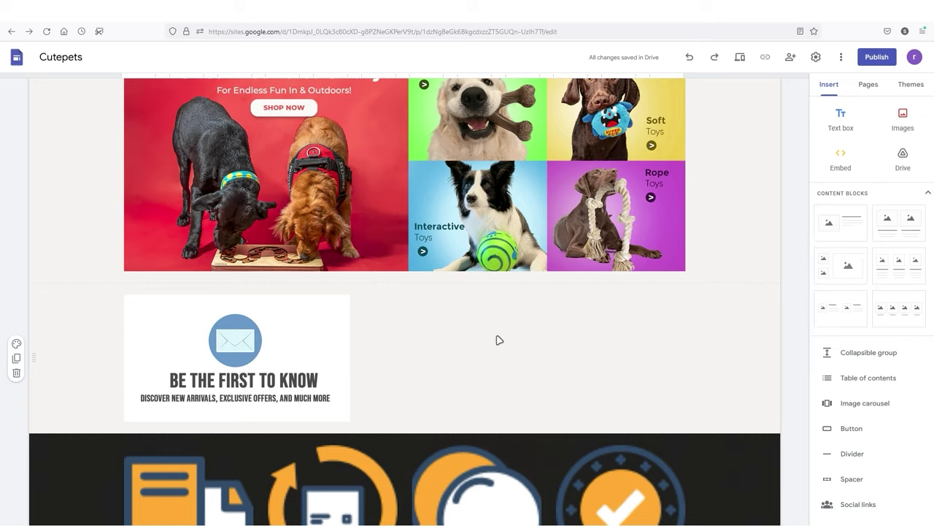
key(ctrl+shift+p)
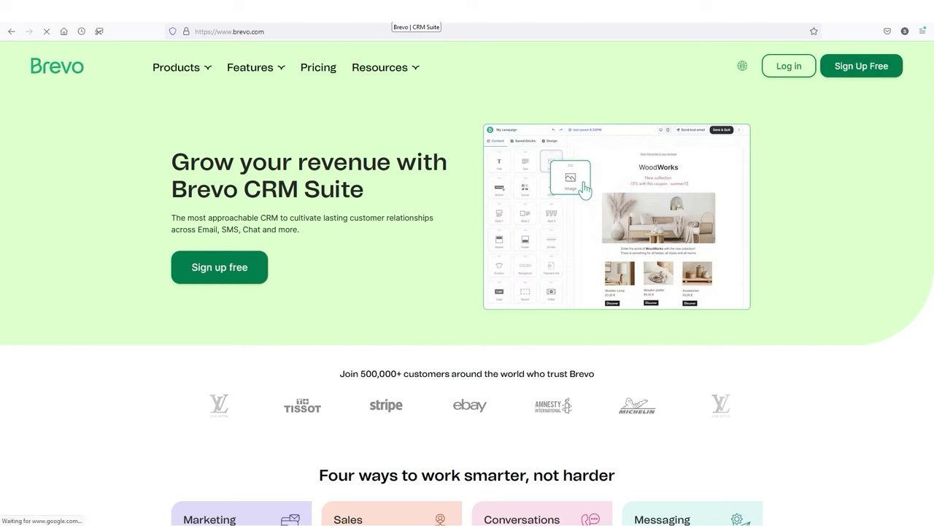
Sign up for a free Brevo account with Google and accept the cookies
click(871, 71)
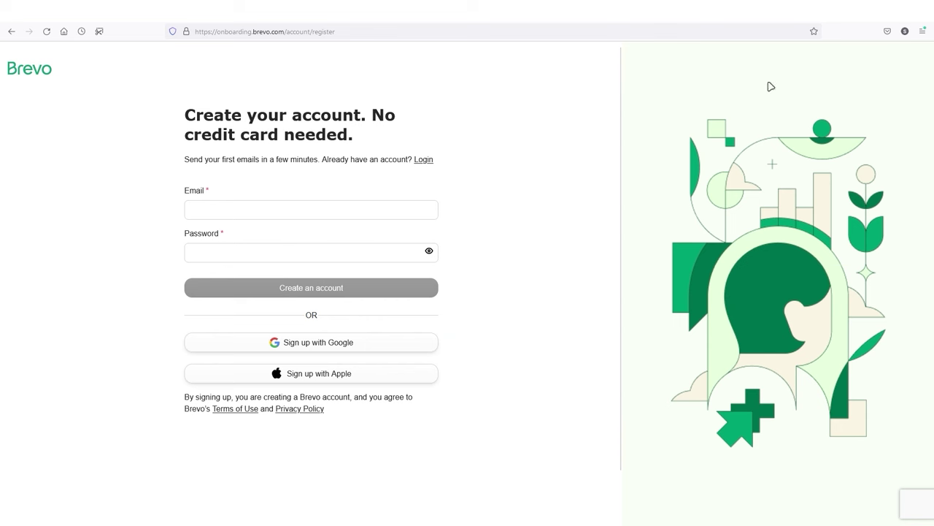
click(325, 351)
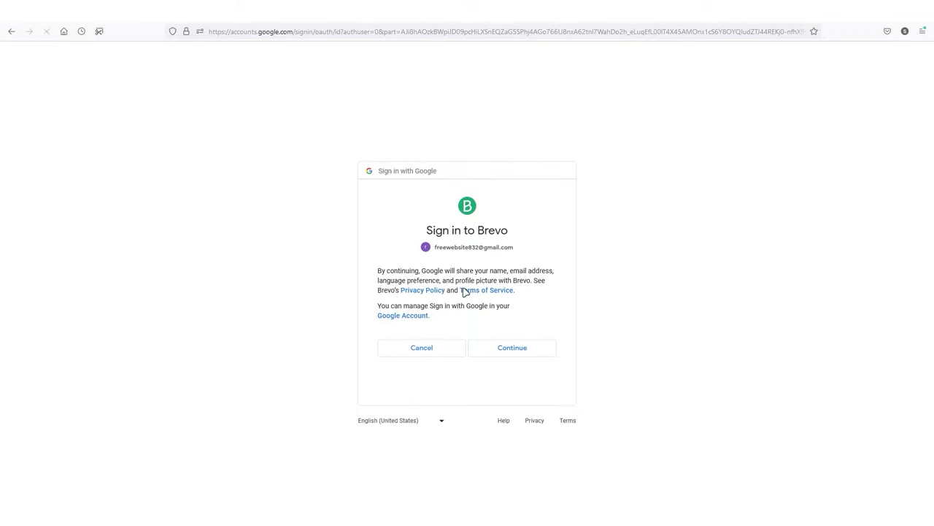
click(515, 348)
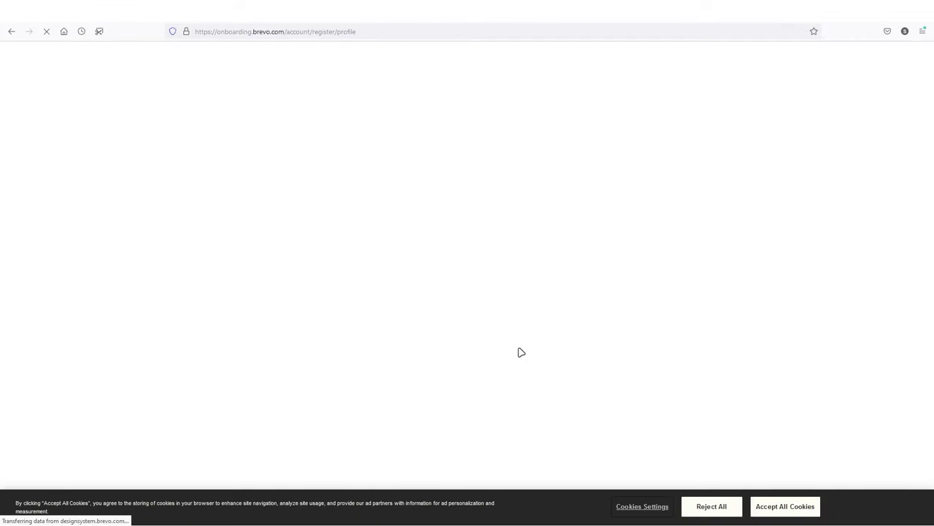
click(786, 511)
Fill in the company address with country India, submit the business details, and begin phone verification
click(173, 208)
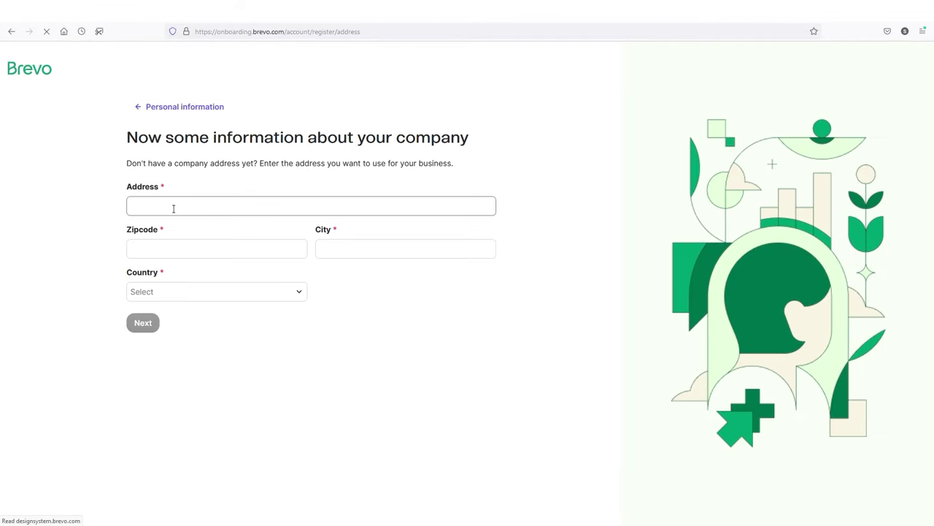
text(India, Punjab)
key(Tab)
text(148021)
key(Tab)
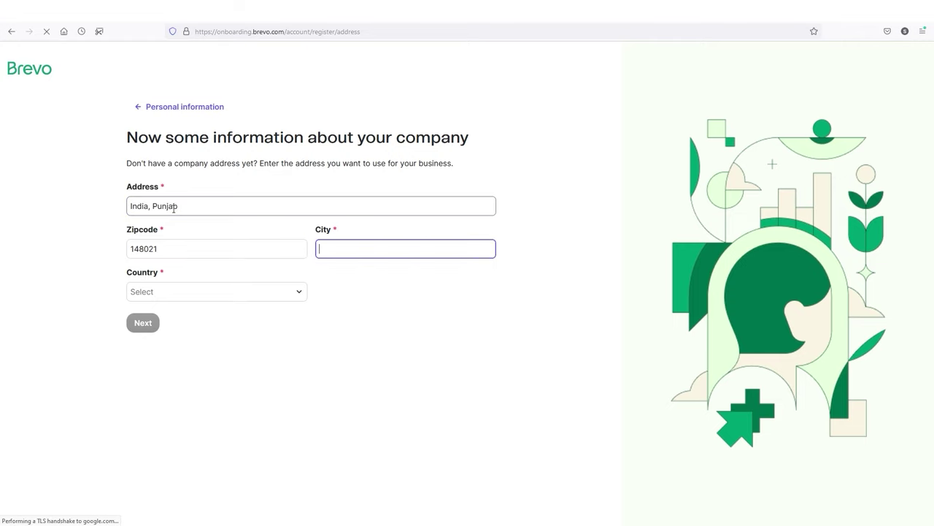
text(Ahmedgarh)
click(246, 295)
text(India)
key(Return)
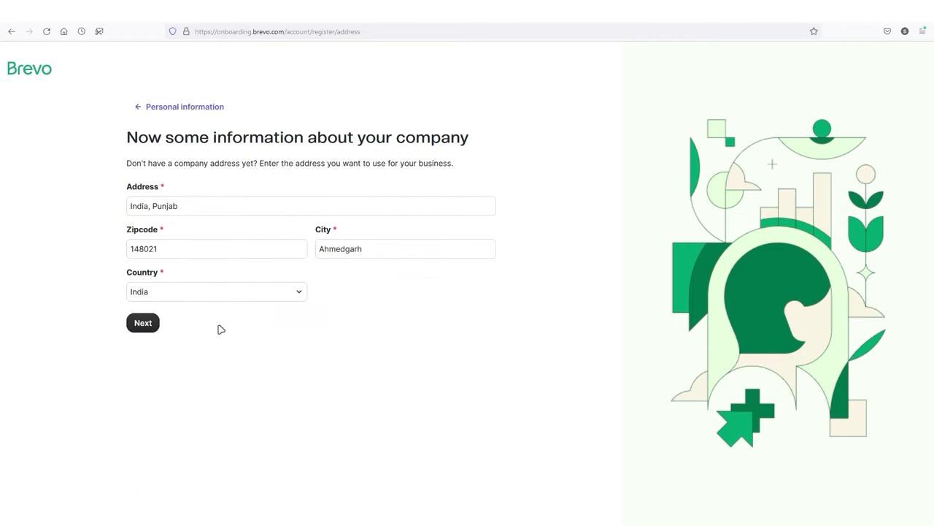
click(144, 323)
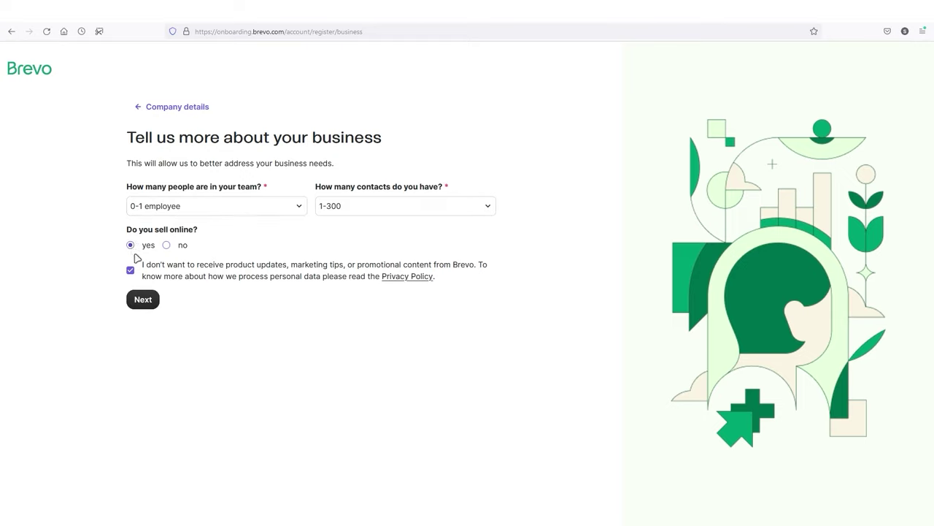
click(143, 299)
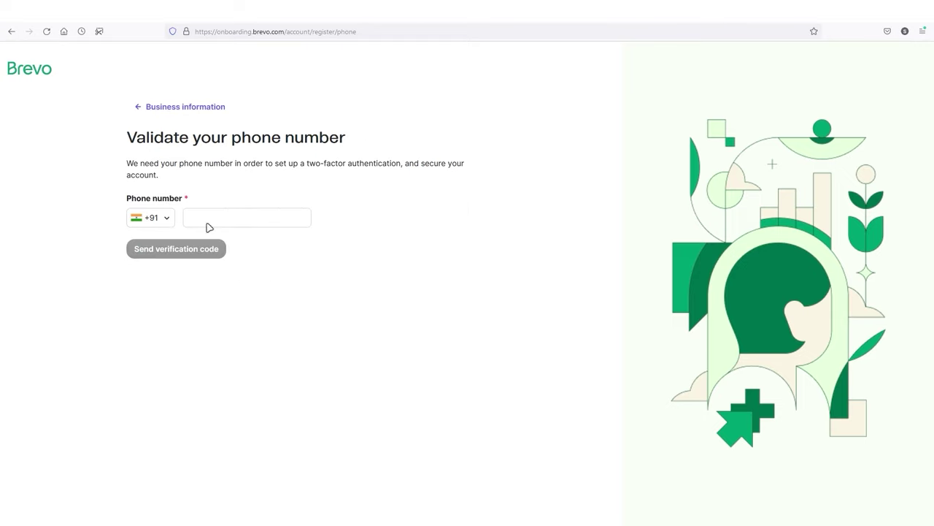
click(222, 216)
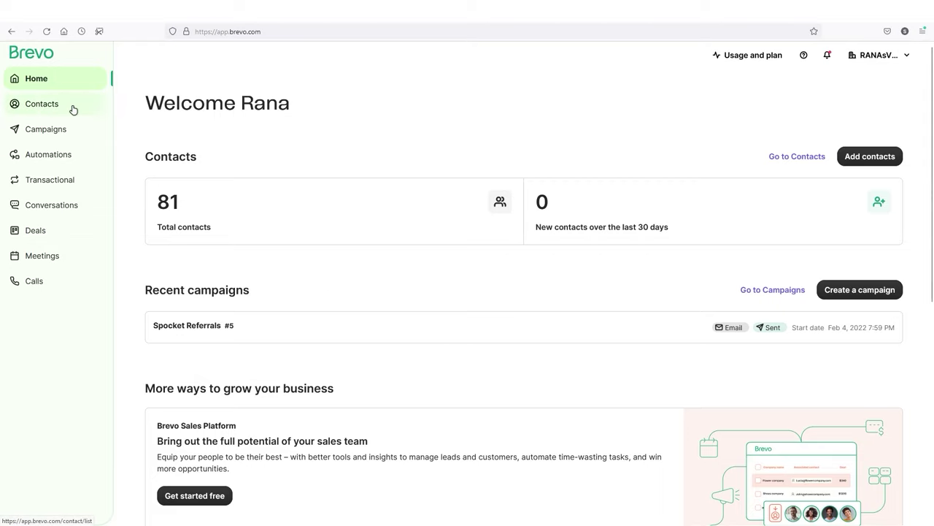
Create a new subscription form named 'cutepets' under Contacts > Forms and continue to design
click(49, 108)
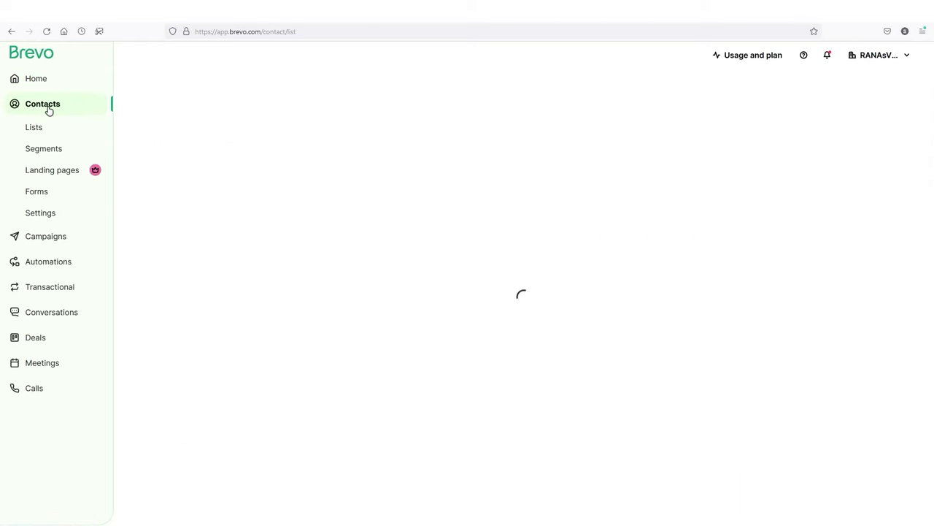
click(48, 197)
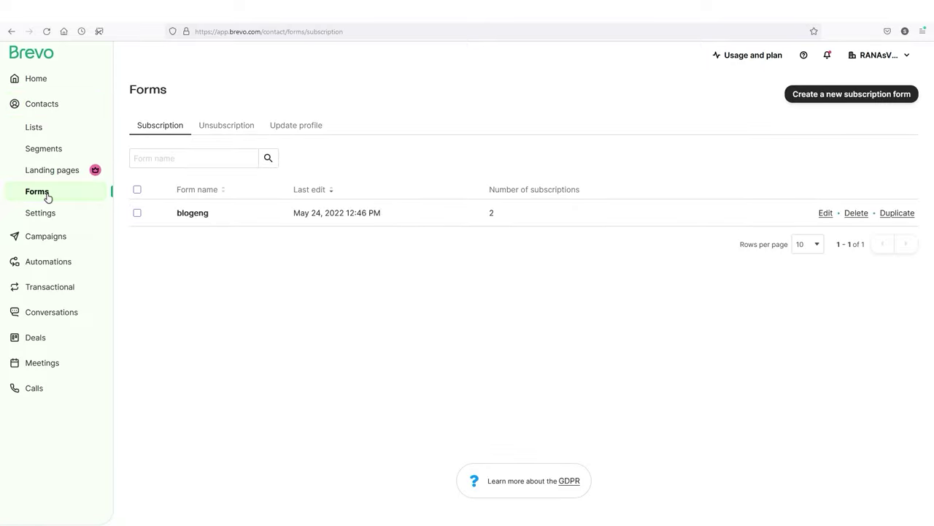
click(870, 98)
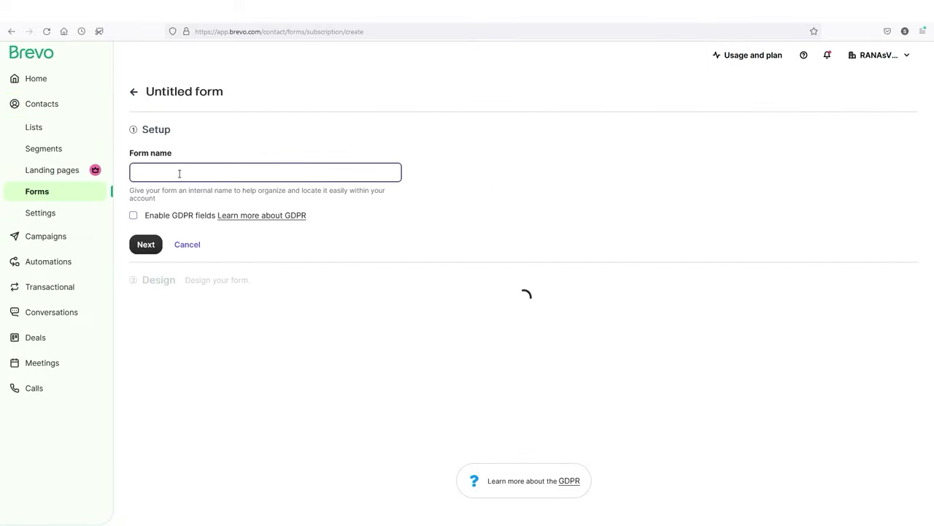
text(cutepets)
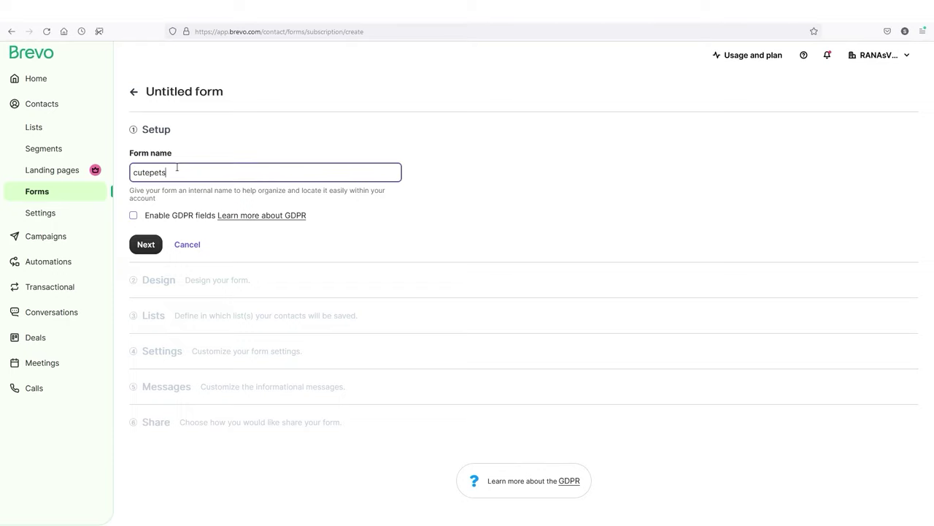
click(146, 244)
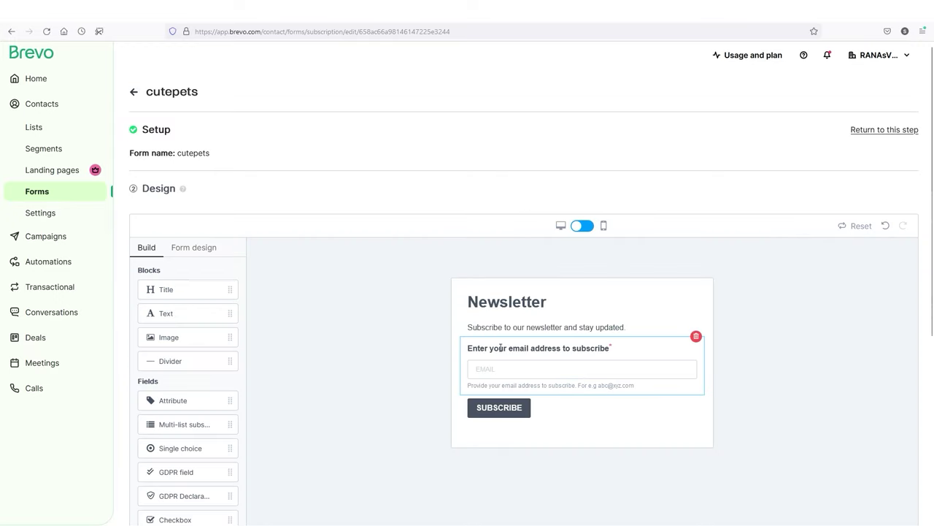
Add and remove a text block in the Newsletter design, then complete the Design step
scroll(164, 295, down, 3)
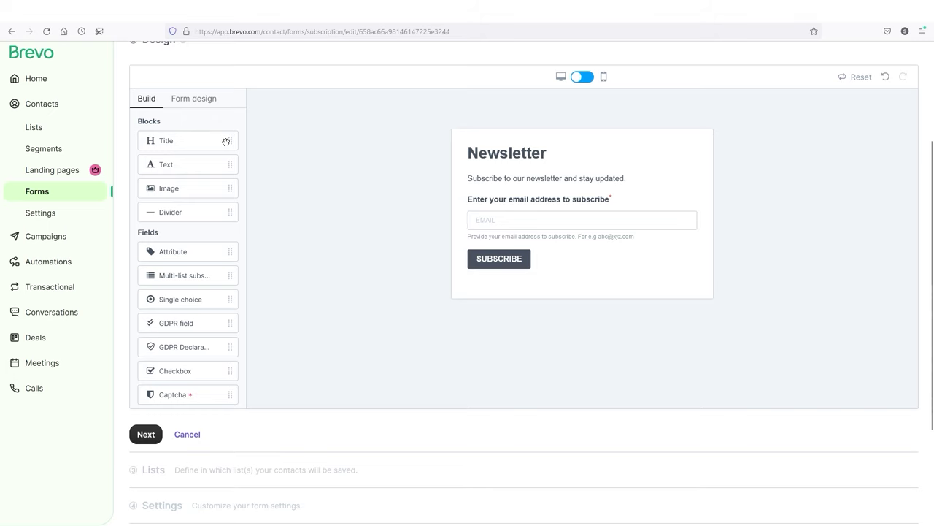
drag(225, 164, 600, 182)
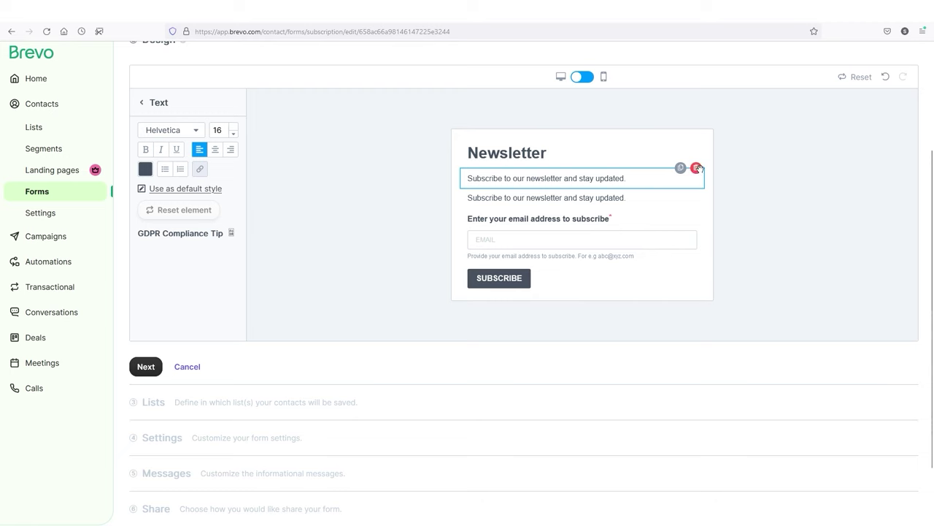
click(698, 167)
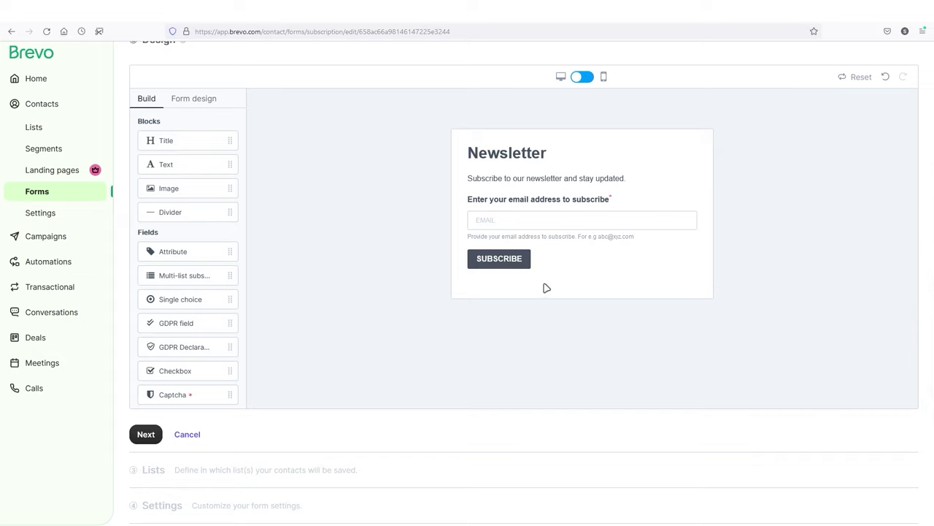
click(146, 434)
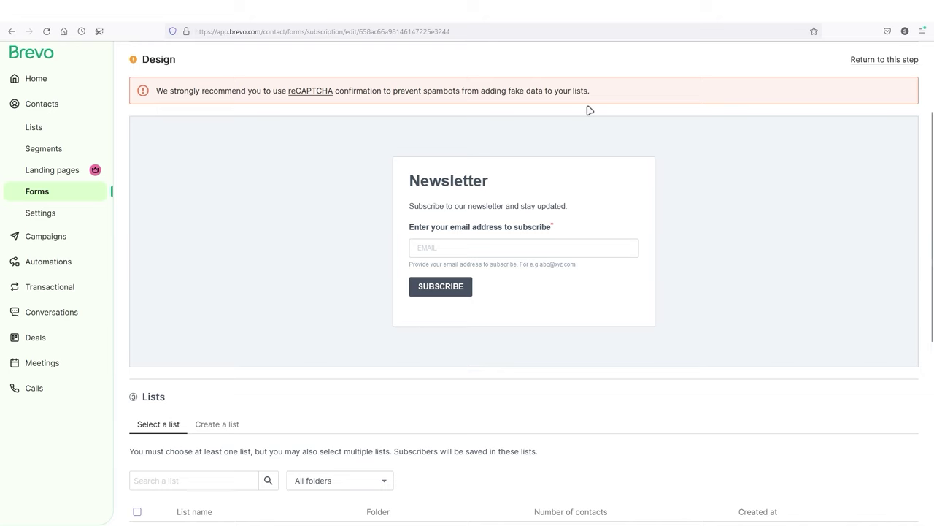
Create a 'cutepets' list in Your First Folder and use it as the form's subscriber list
scroll(286, 207, down, 3)
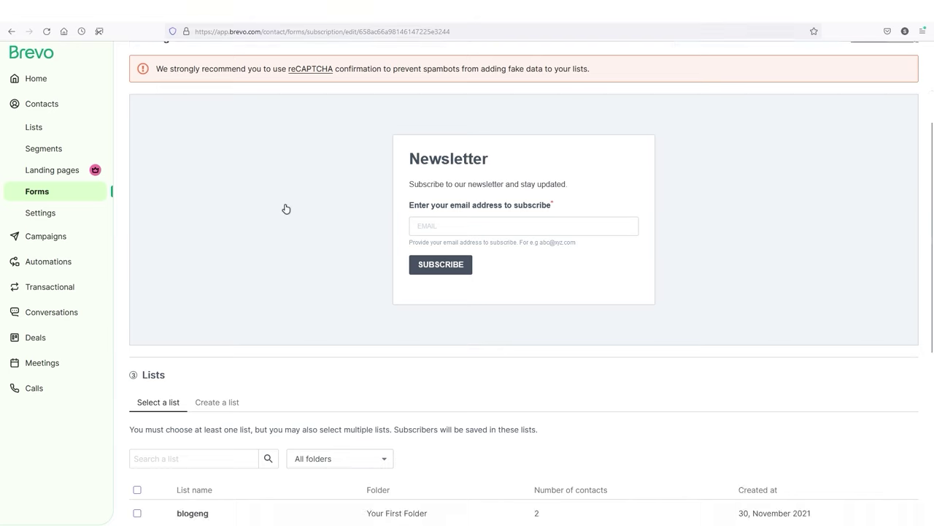
scroll(286, 207, down, 1)
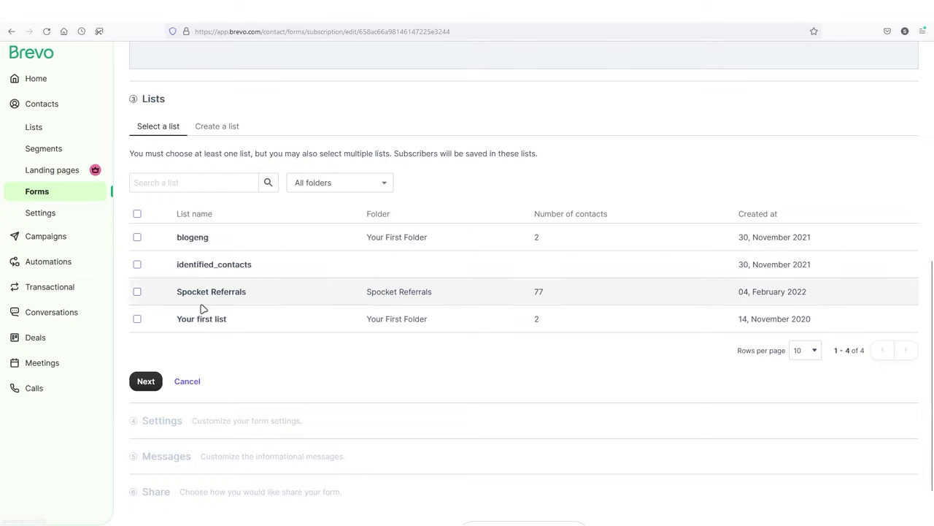
click(217, 126)
click(197, 249)
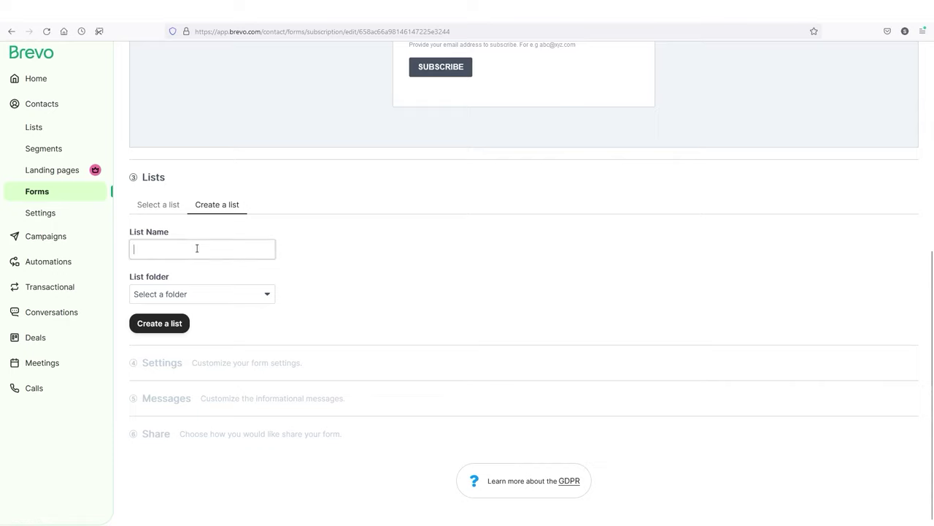
text(cutepets)
click(190, 294)
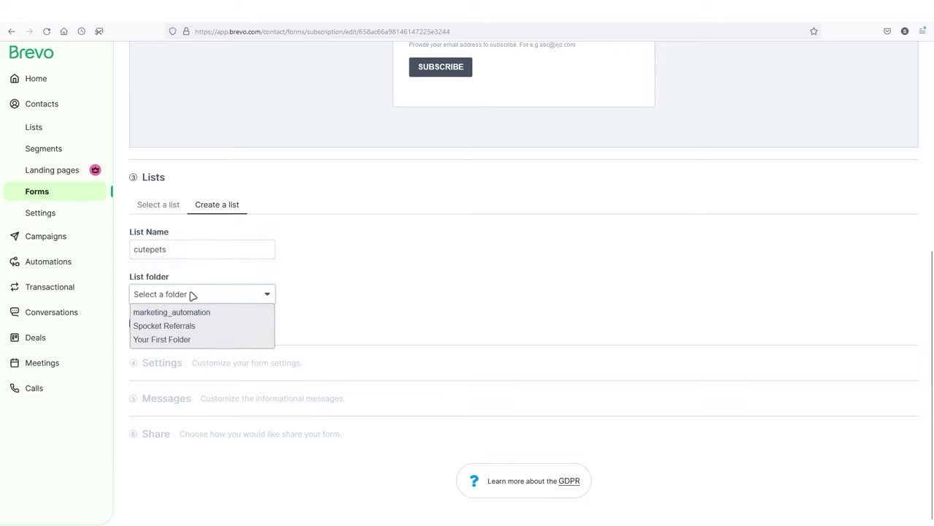
click(184, 338)
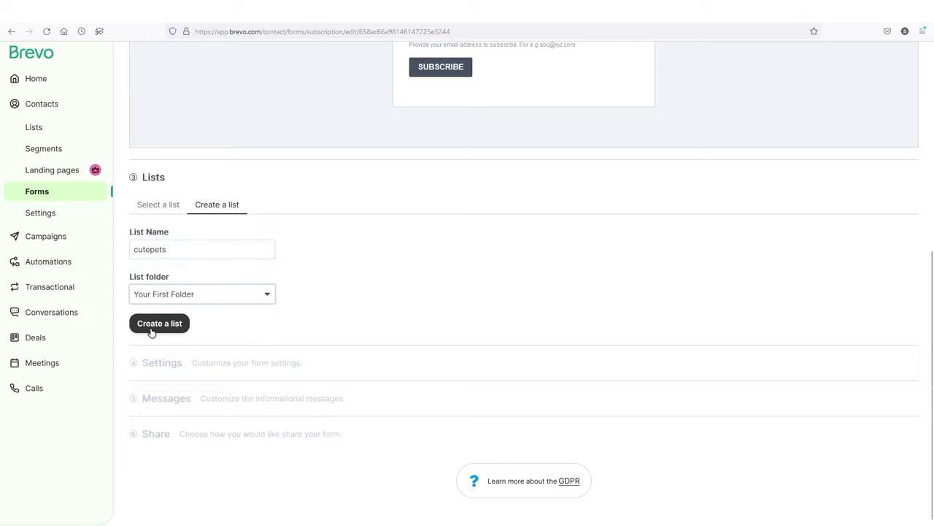
click(171, 328)
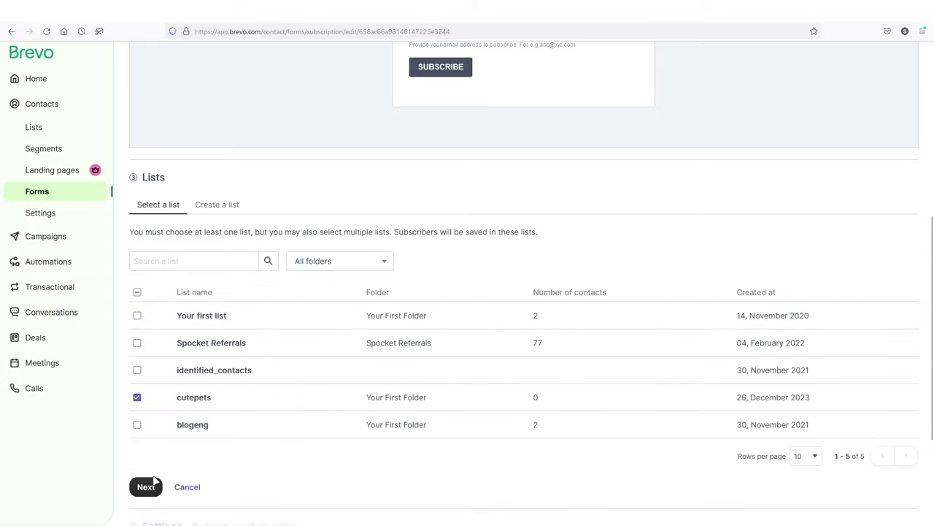
click(146, 486)
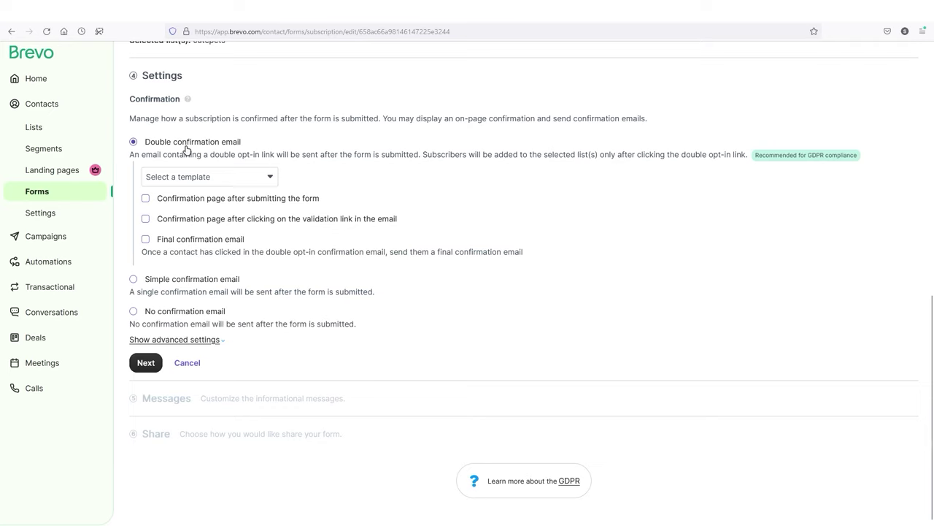
Choose no confirmation email, leave the Success and Invalid information messages as default, and continue to Share
click(132, 314)
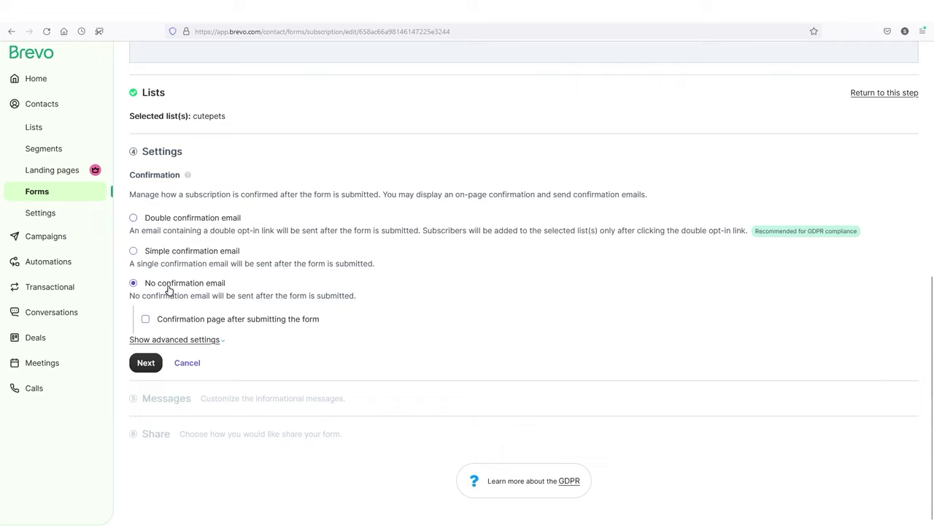
click(146, 362)
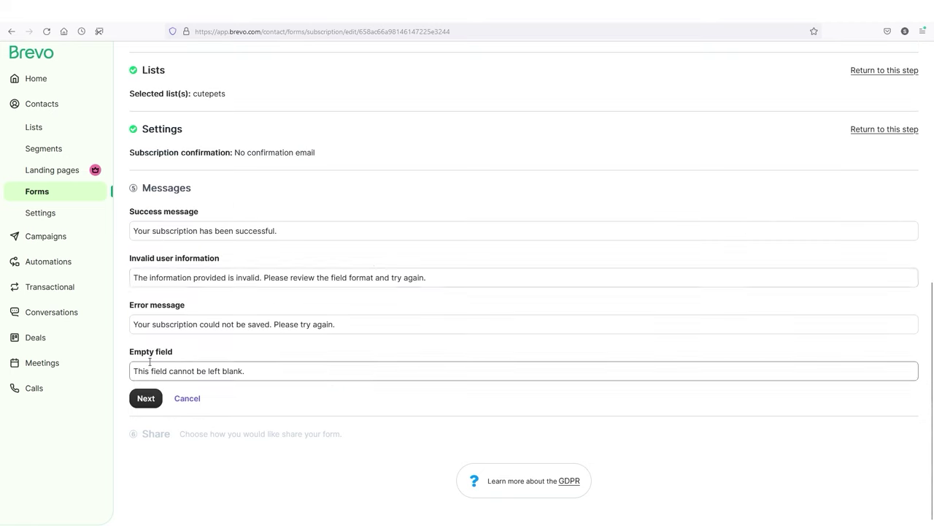
drag(312, 230, 131, 231)
drag(435, 277, 131, 277)
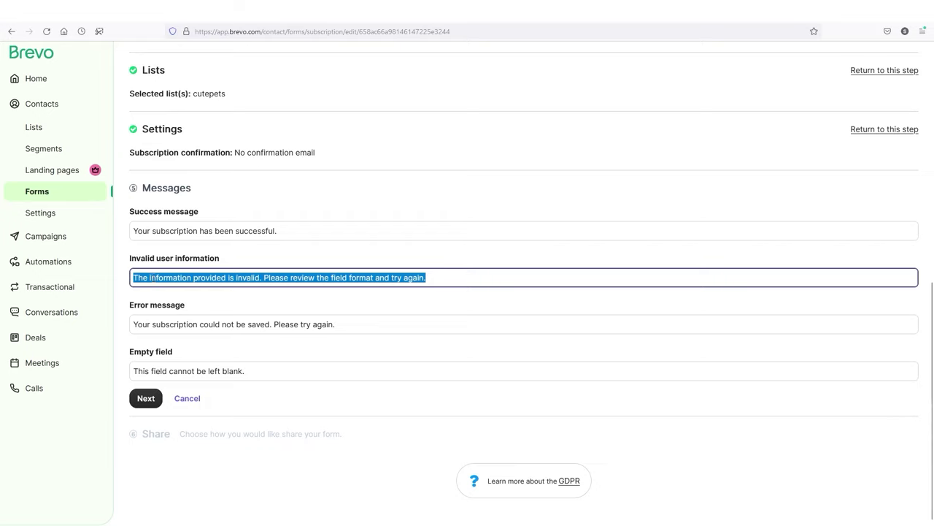
click(157, 278)
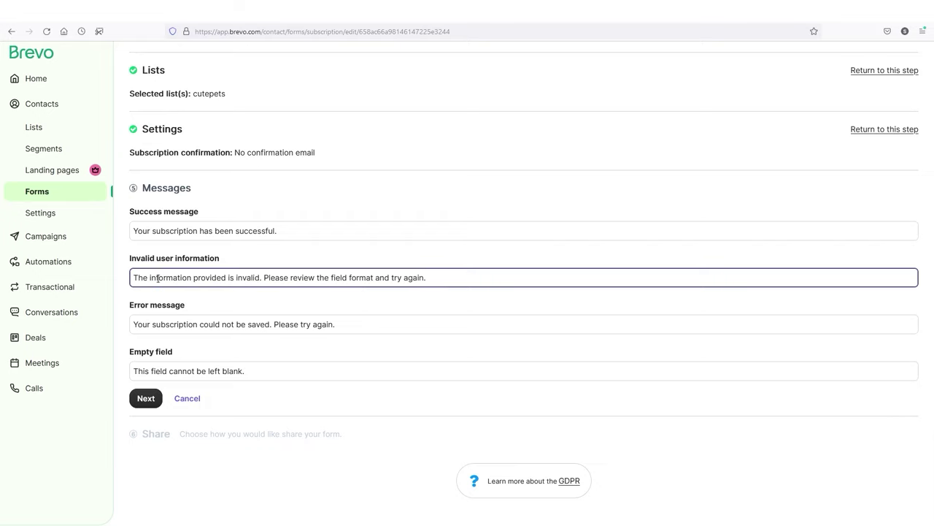
click(146, 398)
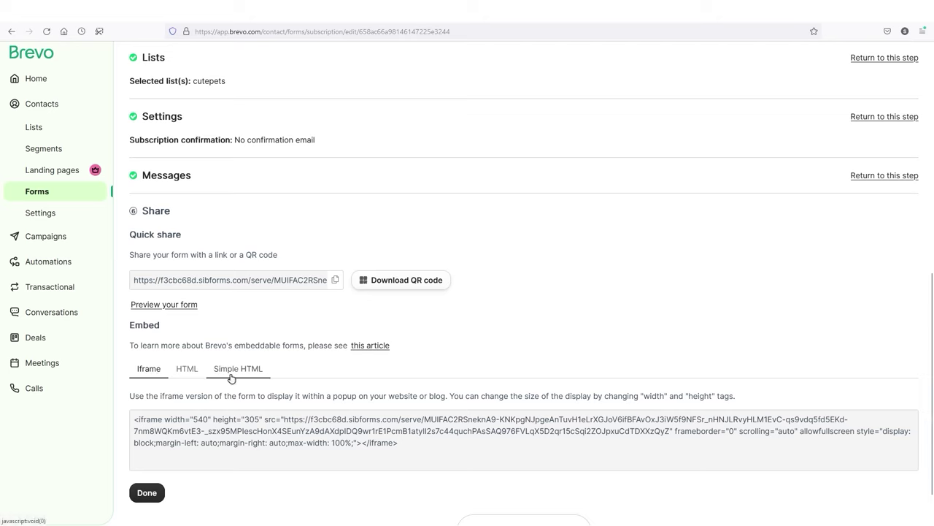
Copy all of the form's HTML embed code, then switch back to the Google Sites tab
click(187, 369)
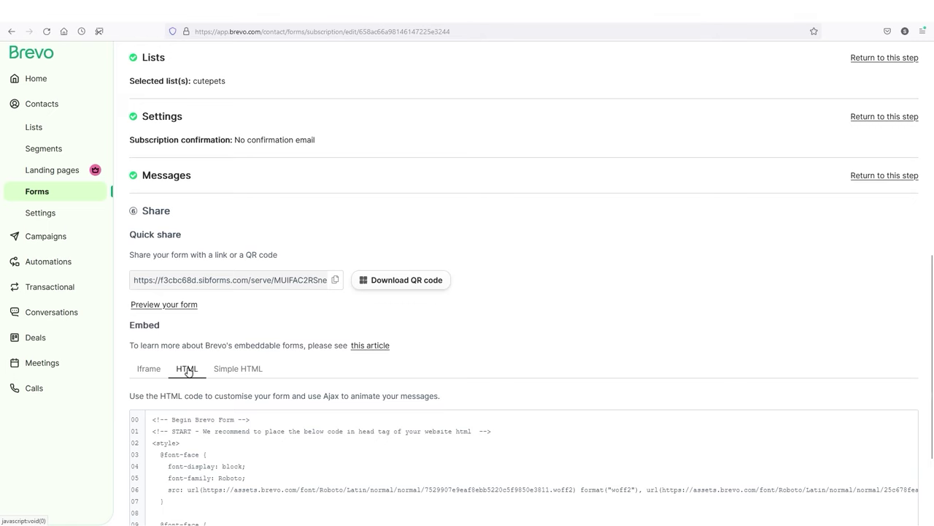
scroll(194, 365, down, 3)
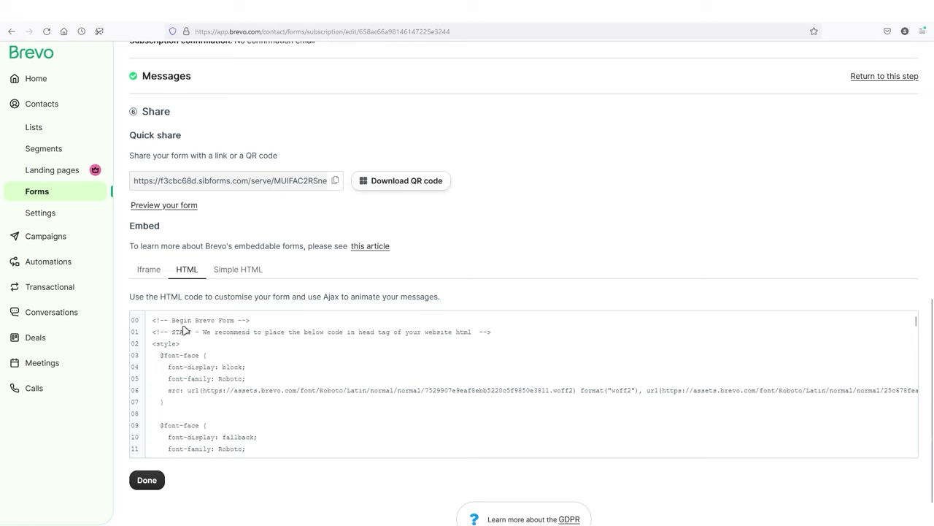
click(183, 332)
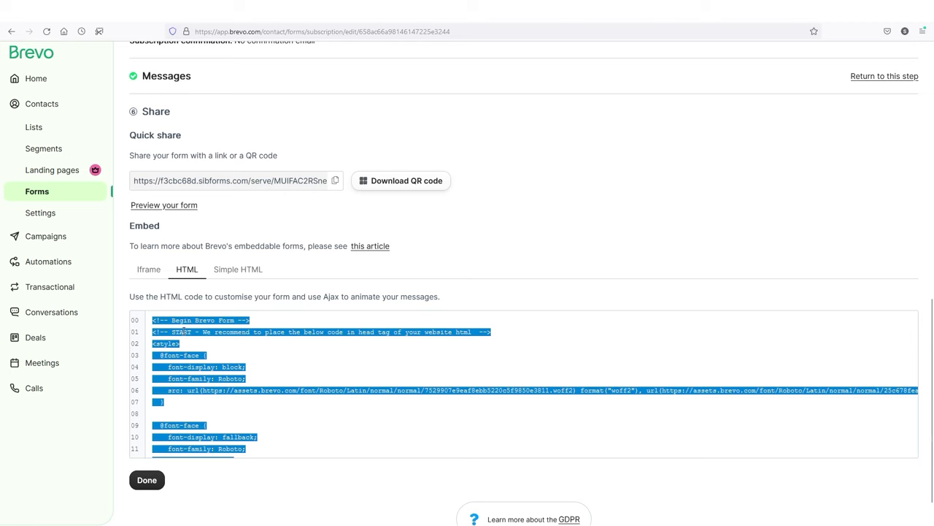
right_click(183, 332)
click(200, 340)
key(ctrl+Tab)
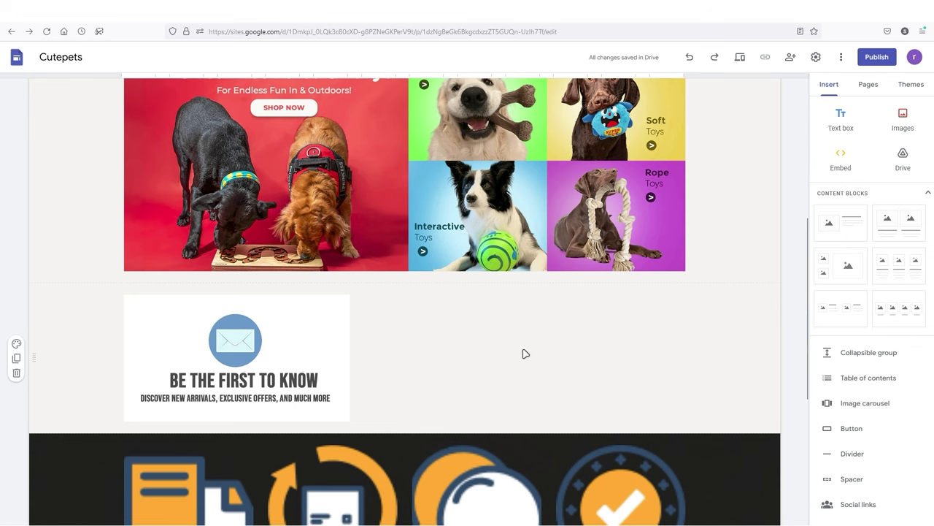
Paste the Brevo form HTML as embed code in the newsletter section and insert it
double_click(534, 353)
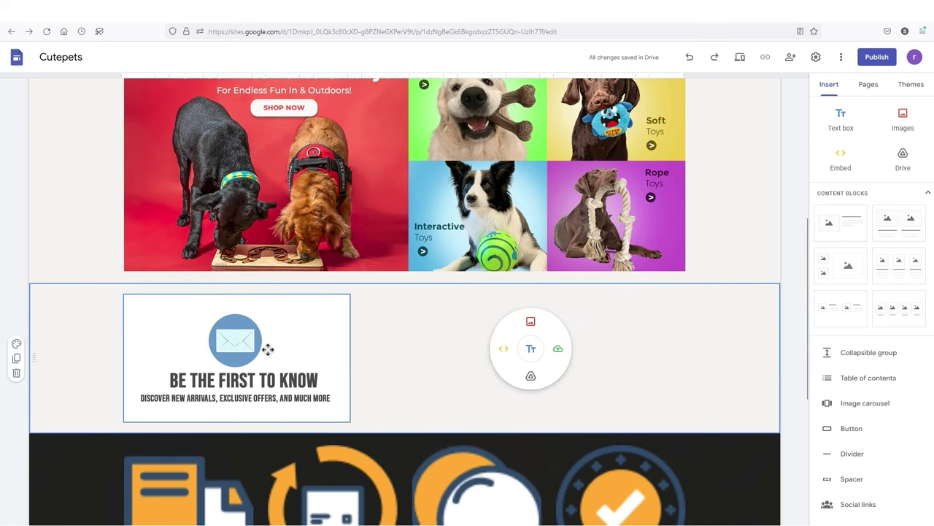
click(503, 354)
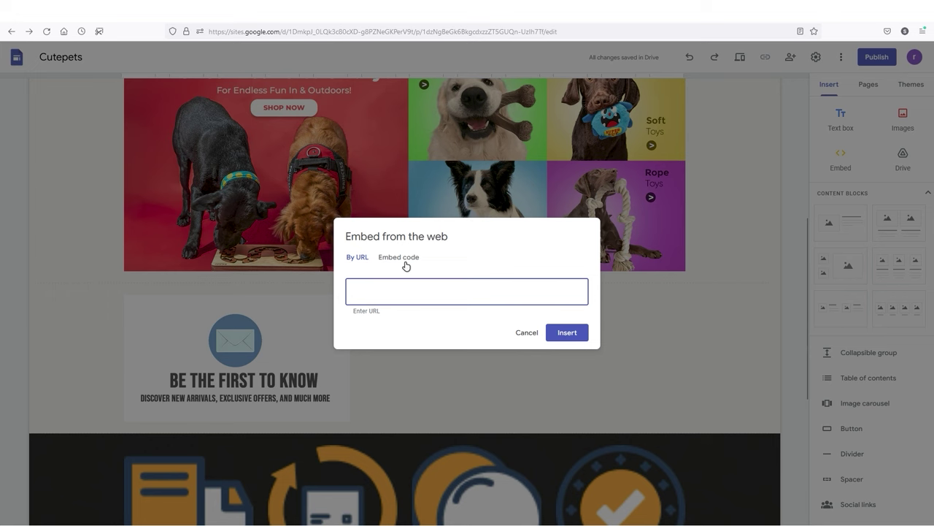
click(400, 257)
right_click(392, 276)
click(416, 345)
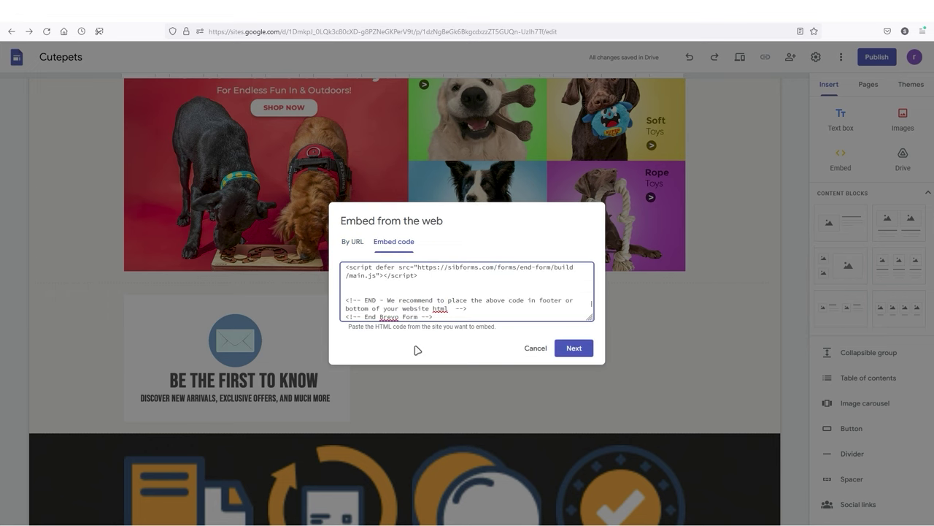
click(576, 348)
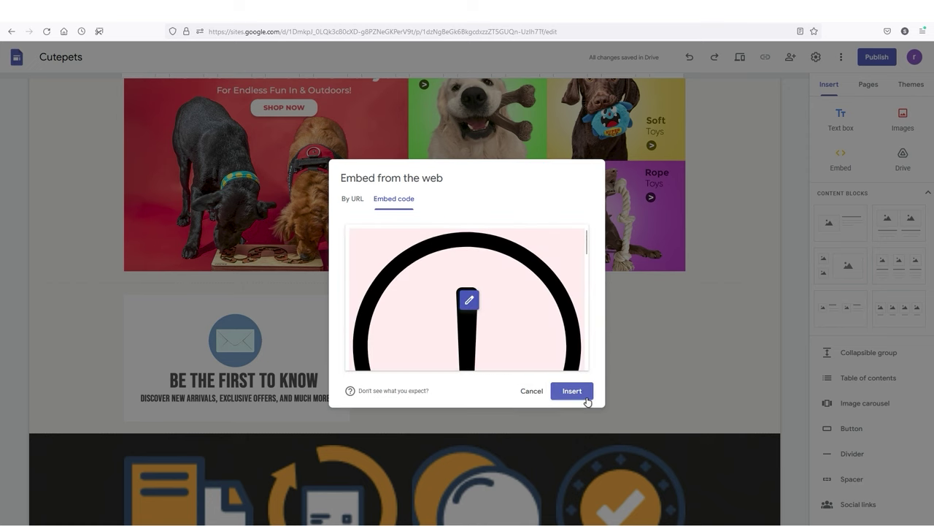
click(573, 391)
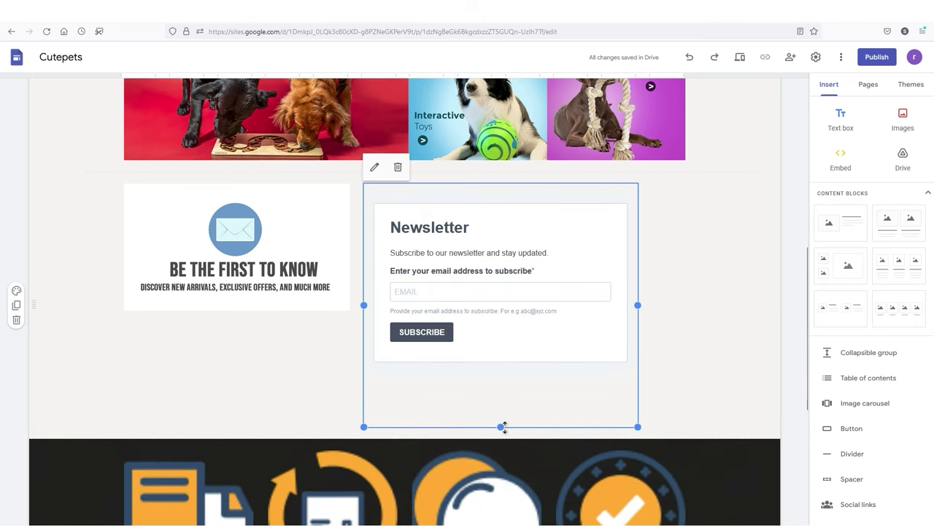
Shorten the newsletter form box and stretch the Be the First to Know image taller to match
drag(501, 426, 528, 365)
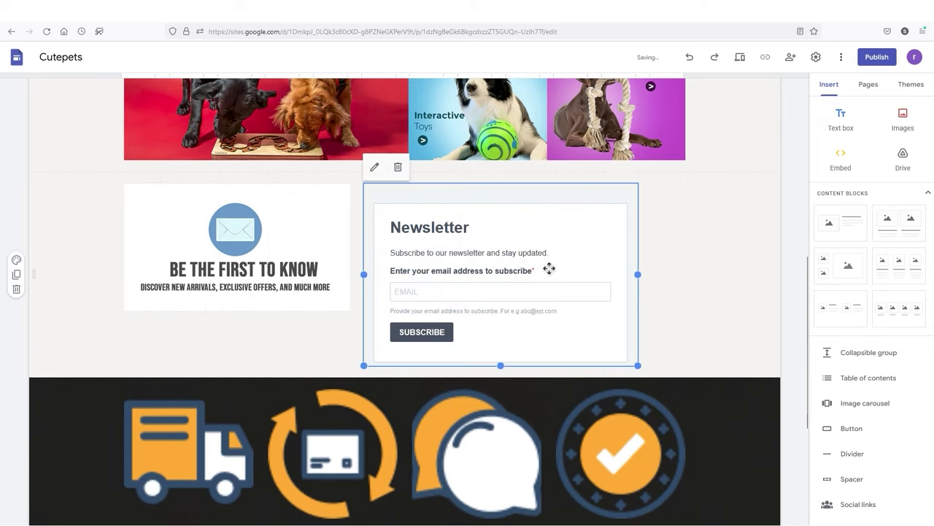
click(245, 251)
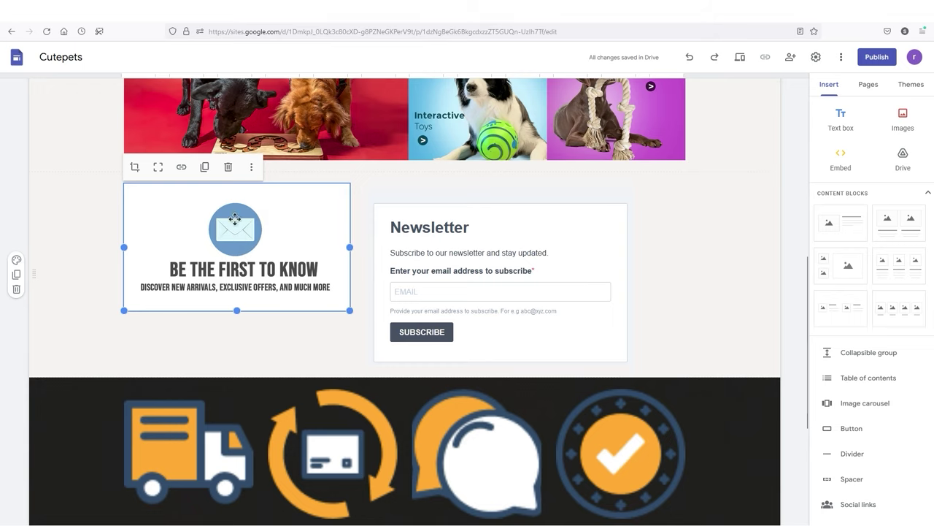
drag(234, 218, 235, 243)
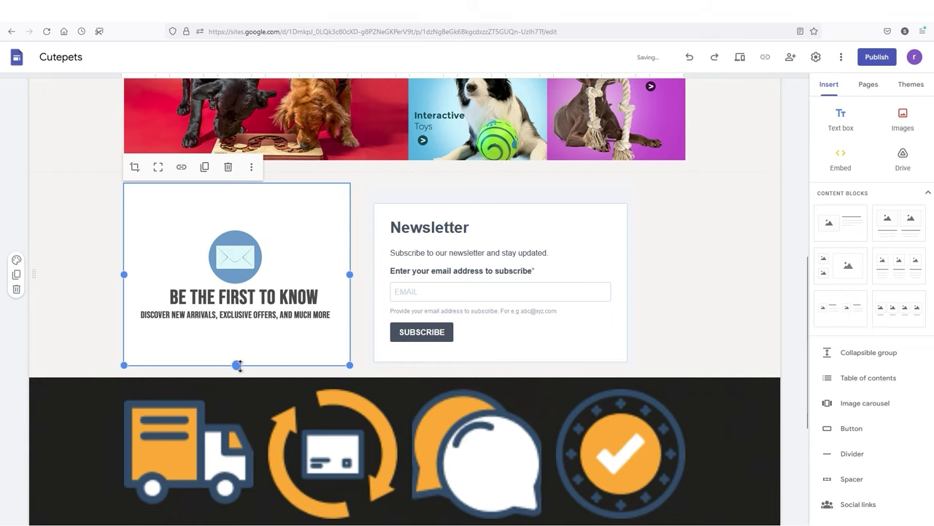
drag(237, 365, 242, 382)
click(699, 299)
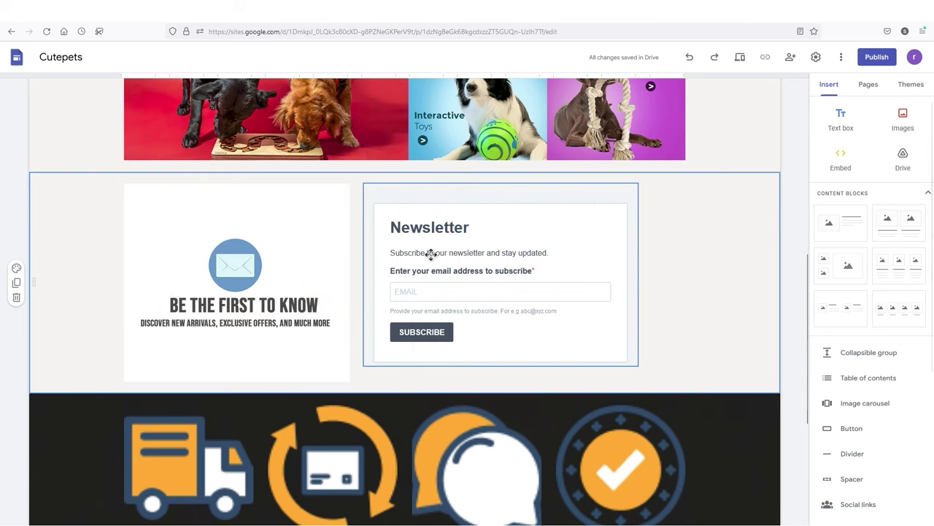
scroll(430, 255, up, 5)
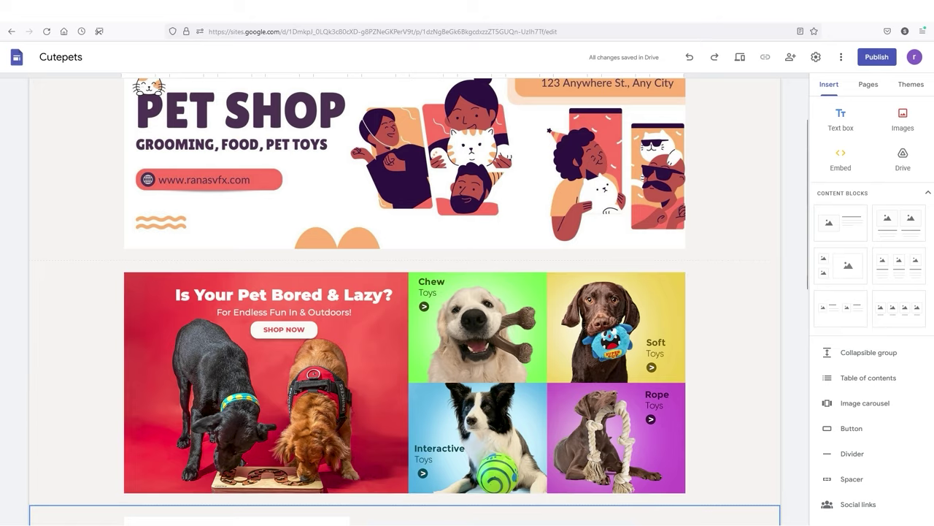
Load the Ecwid page in a private window and start a free account sign-up
key(ctrl+shift+p)
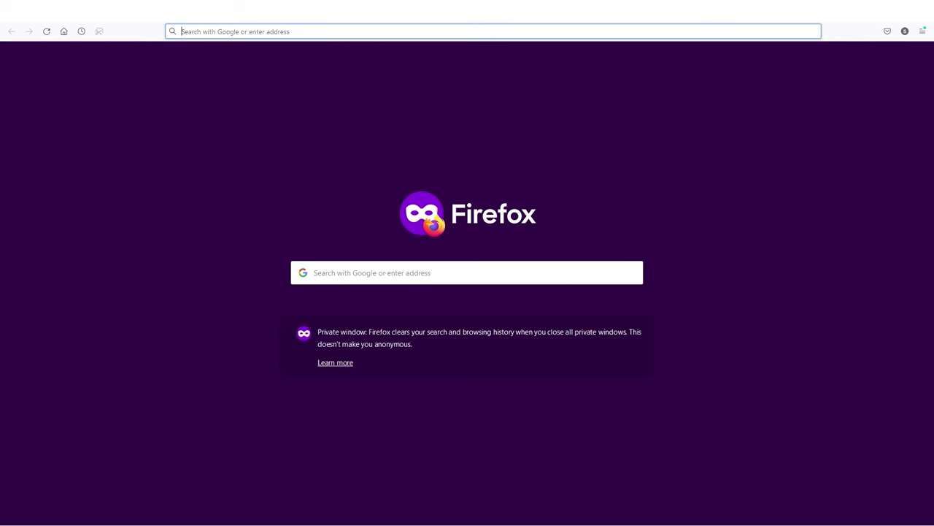
text(https://www.ranasvfx.com/ecwid)
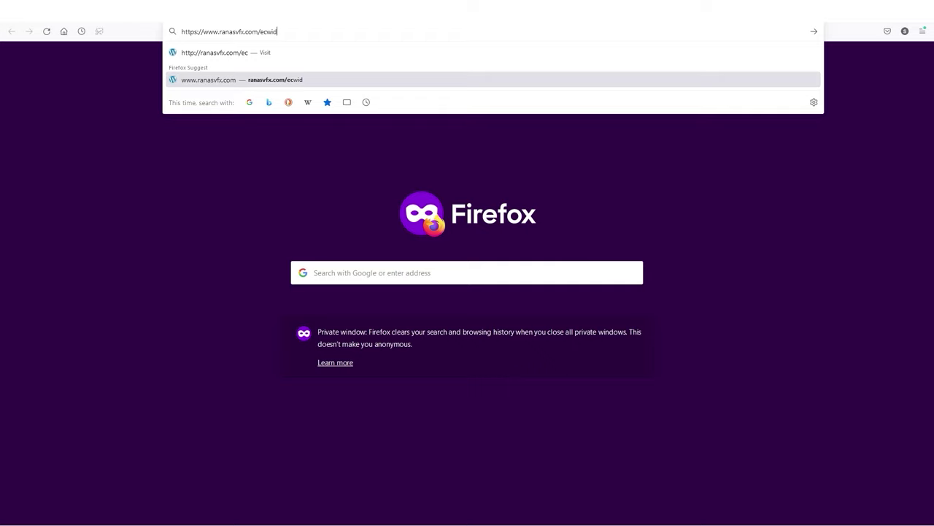
key(Return)
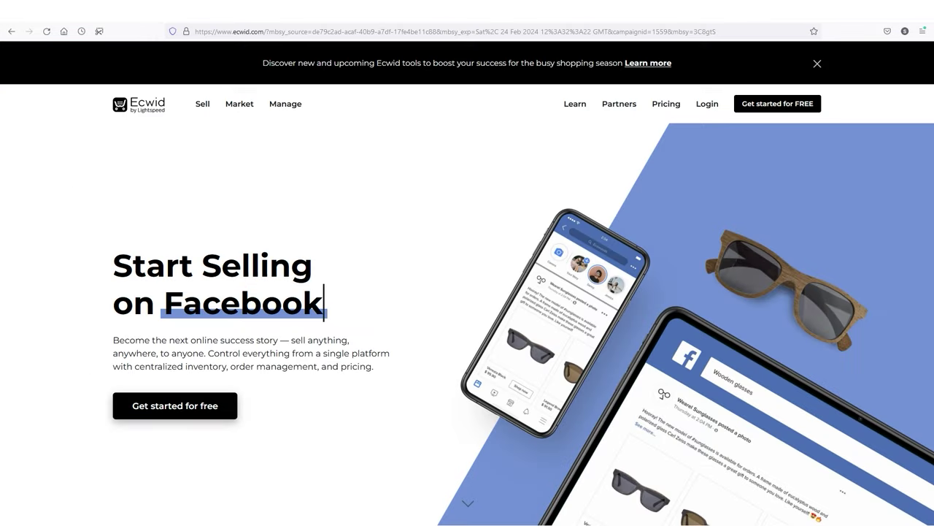
click(188, 406)
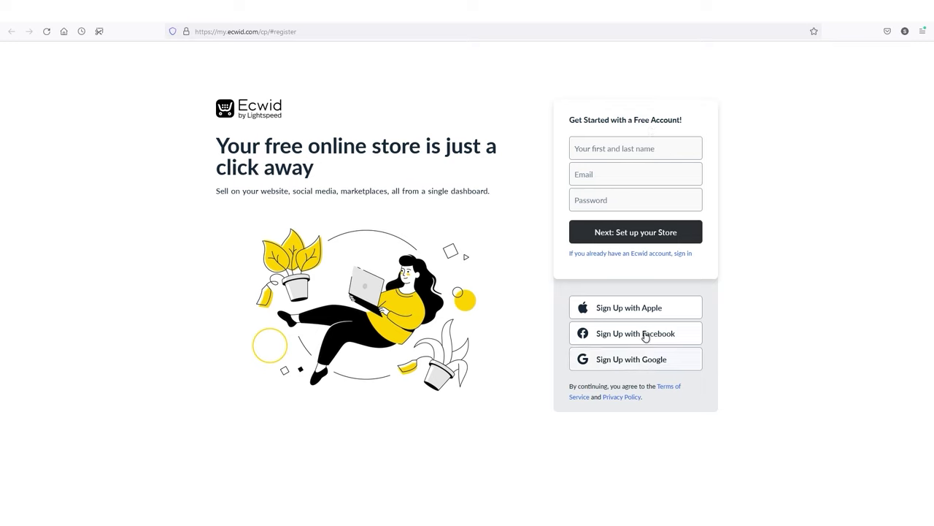
Enter the owner's name, e-mail address and account password in the Get Started form
click(617, 149)
click(612, 171)
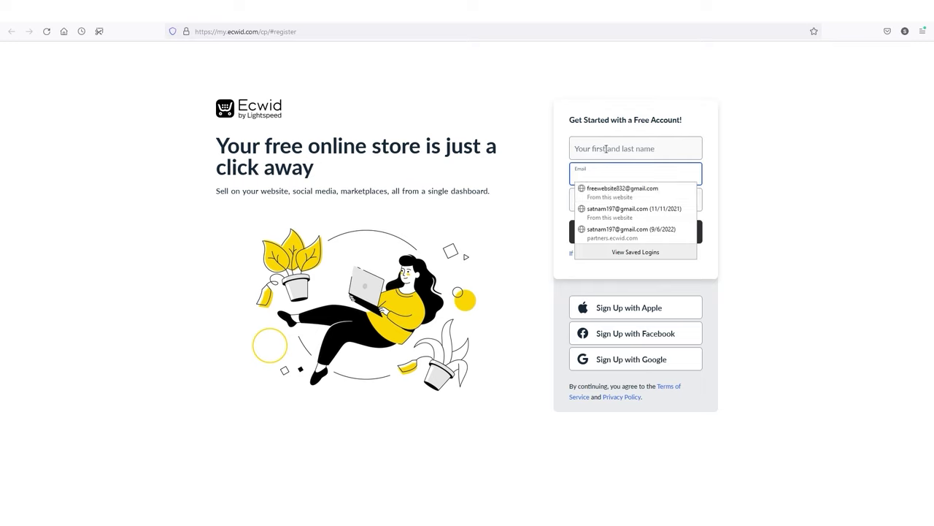
click(531, 152)
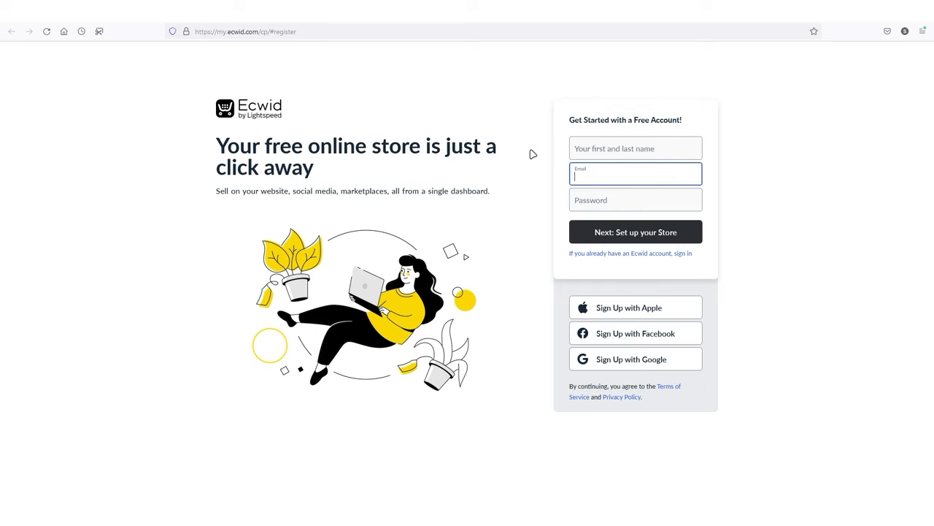
click(597, 148)
text(Rana)
click(596, 174)
click(617, 201)
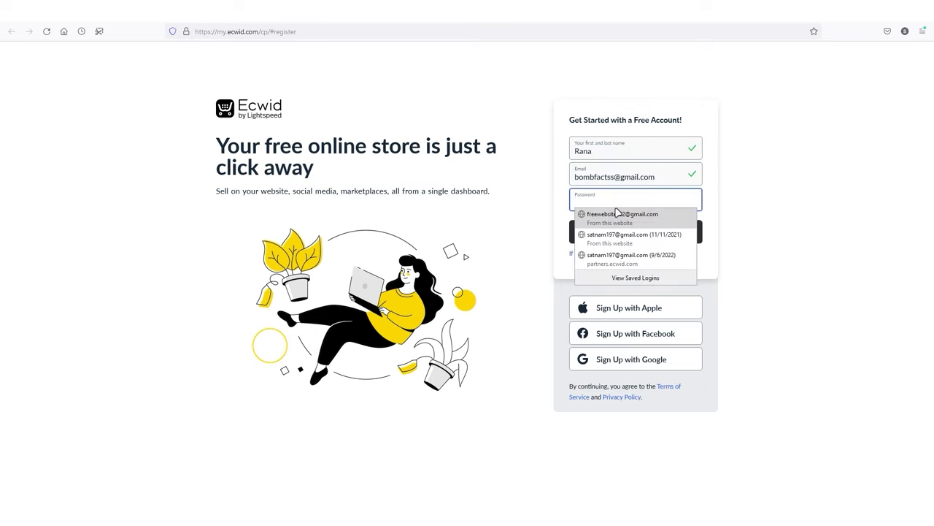
key(ctrl+v)
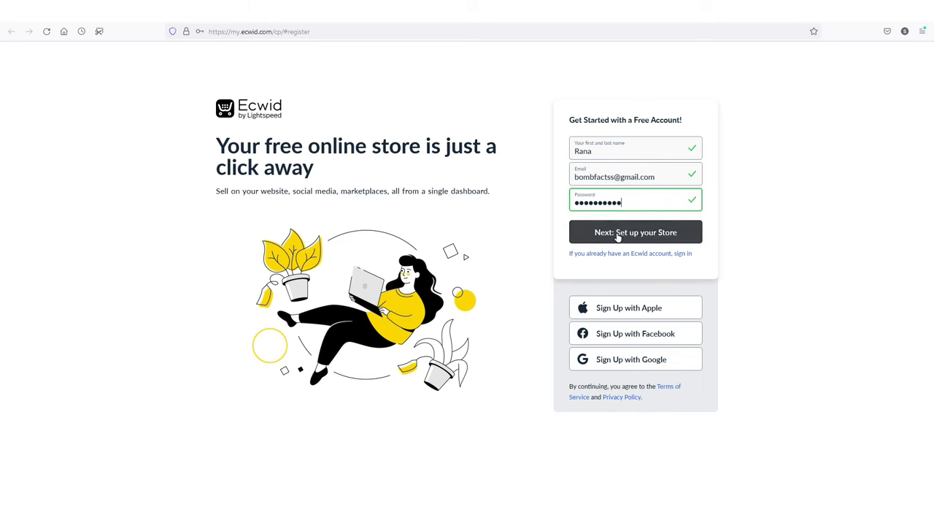
Submit the sign-up and name the store Cutepets
click(635, 232)
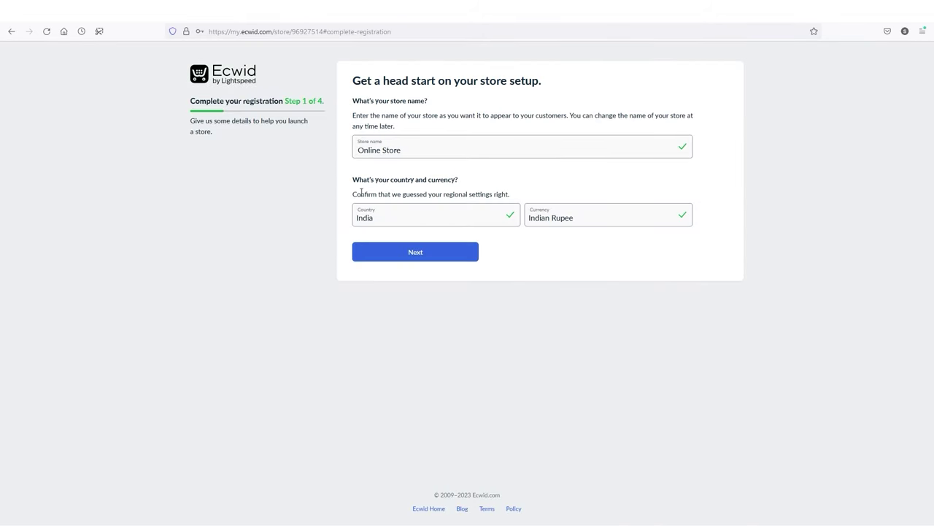
triple_click(412, 150)
text(Cutepets)
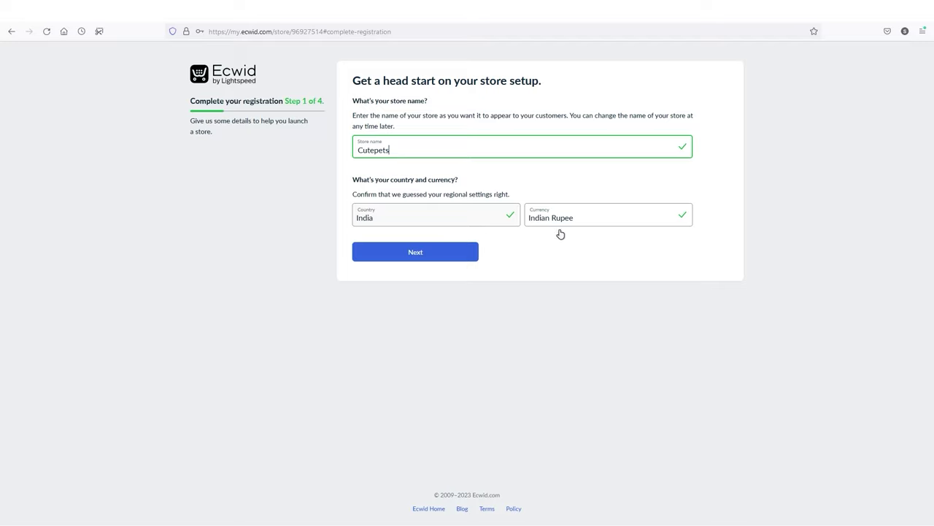
click(471, 252)
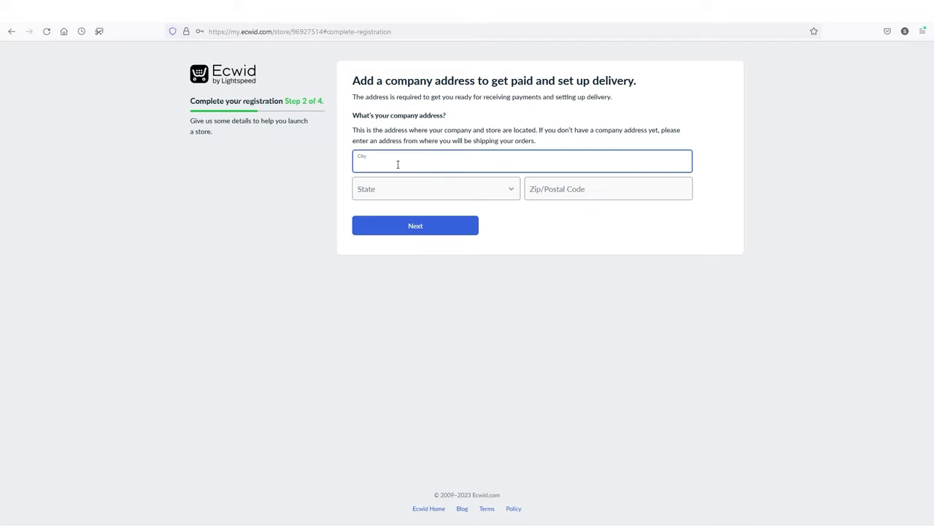
Fill in the company's city, state and postal code
text(Ahmedgarh)
key(Tab)
text(Punjab)
key(Tab)
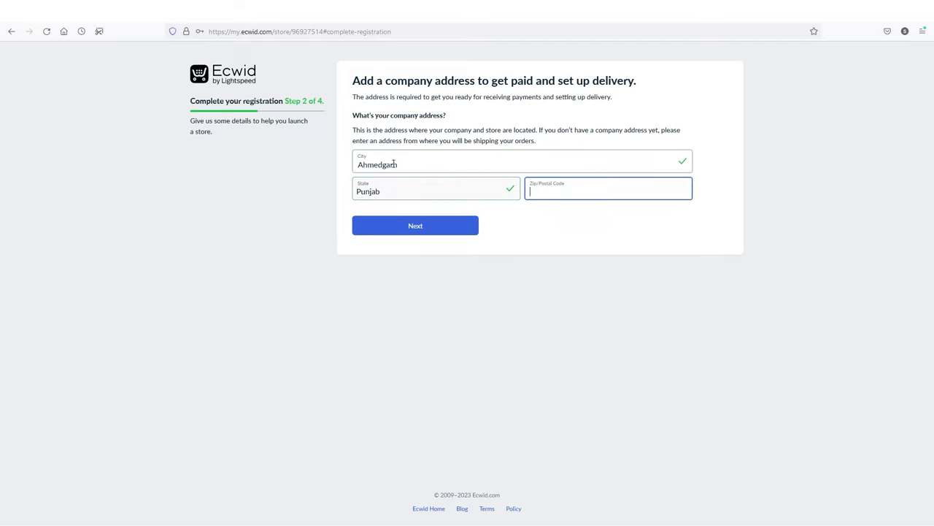
text(144021)
click(436, 227)
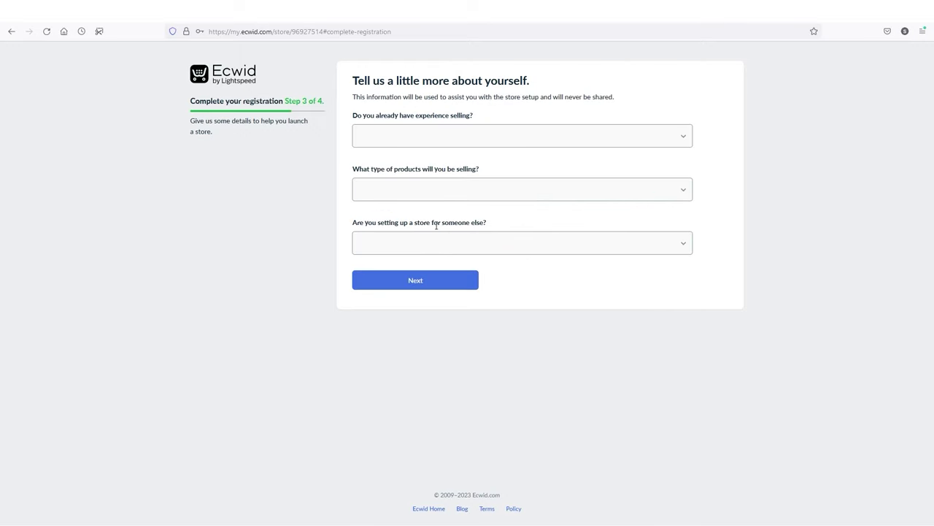
Answer the seller questions: just getting started, Pet Care products, not building for someone else
click(457, 138)
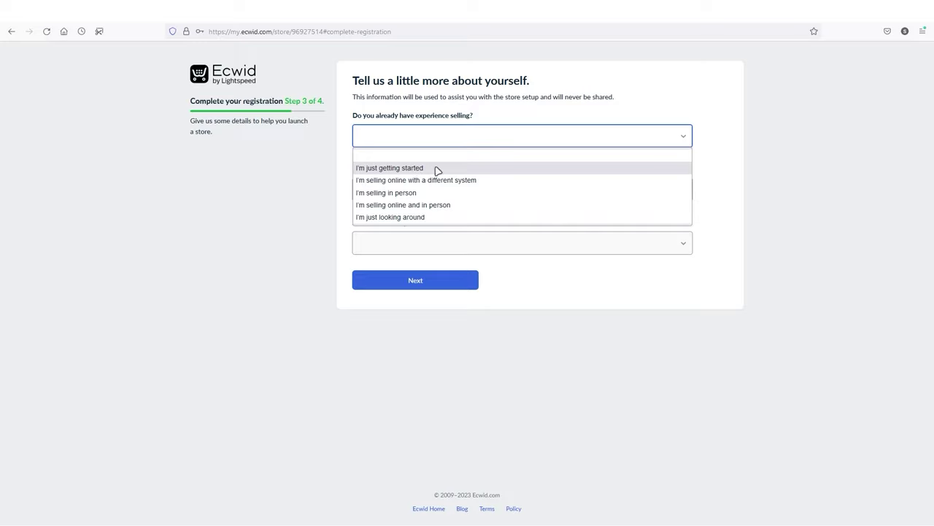
click(438, 170)
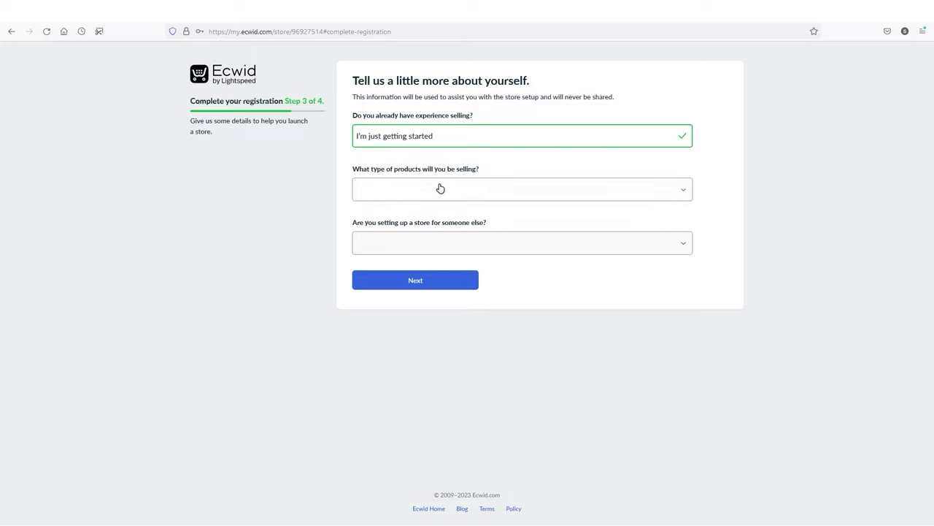
click(470, 188)
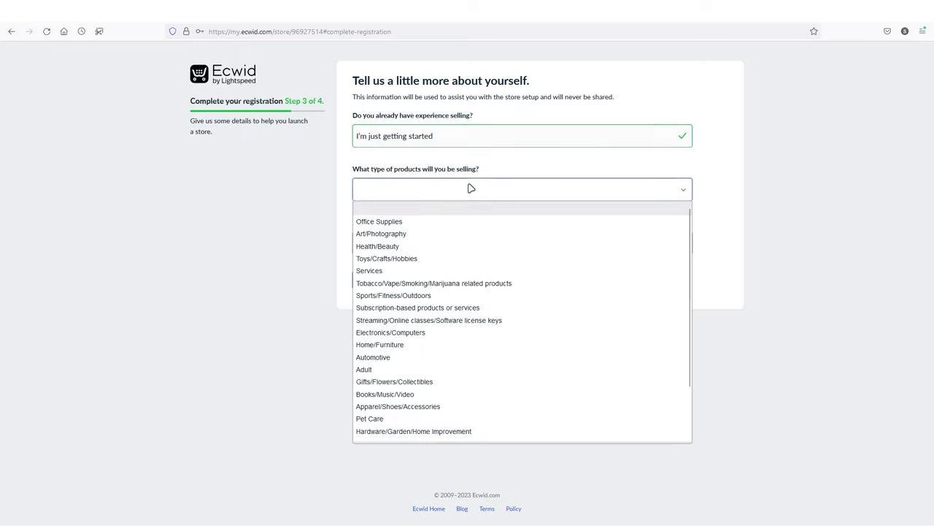
click(387, 417)
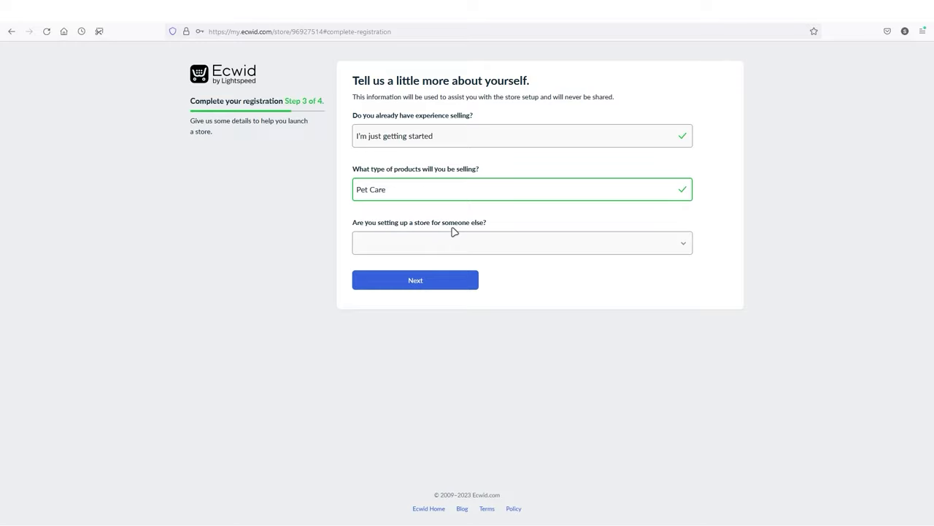
click(472, 246)
click(378, 289)
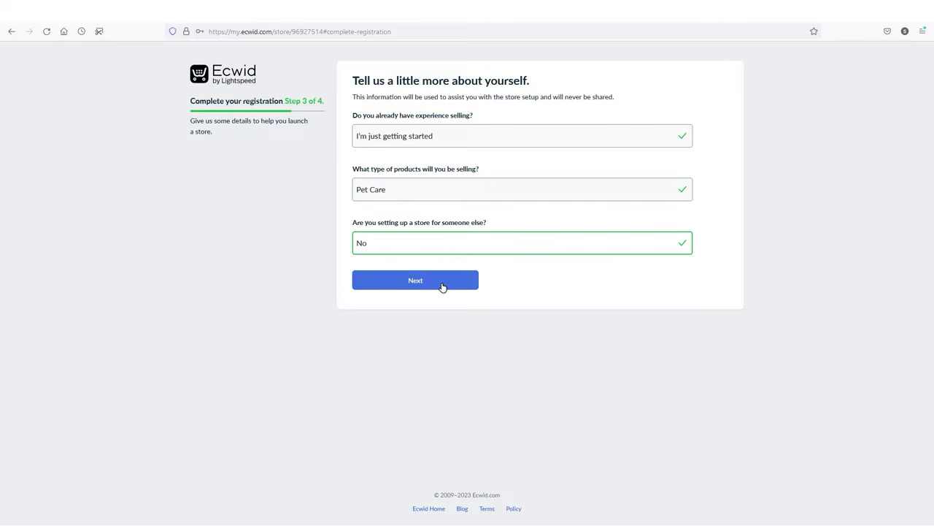
click(443, 287)
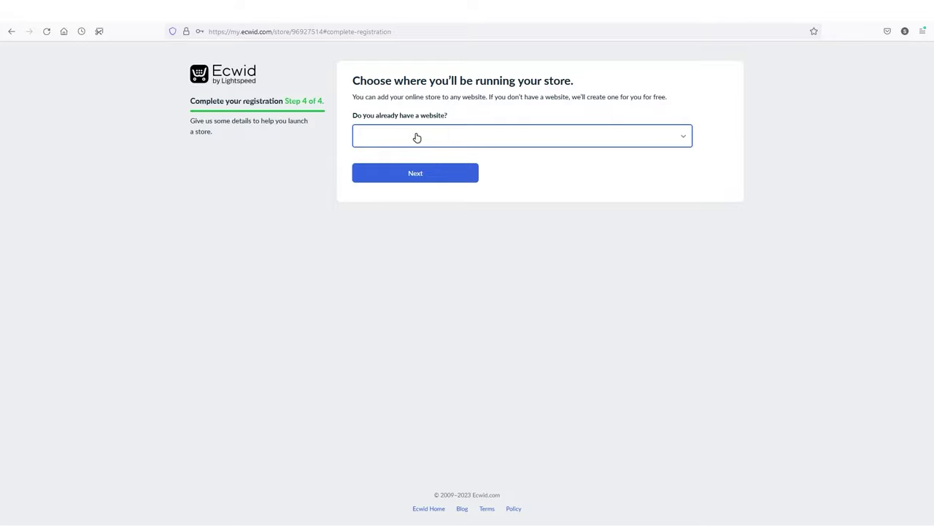
Indicate an existing website on platform Other, named Google Sites, and finish registration
click(417, 138)
click(373, 168)
click(390, 221)
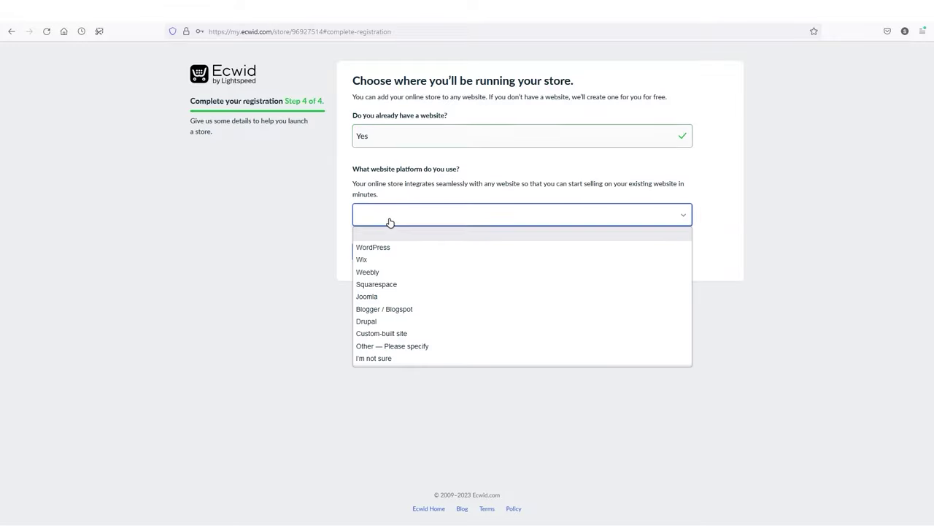
click(373, 347)
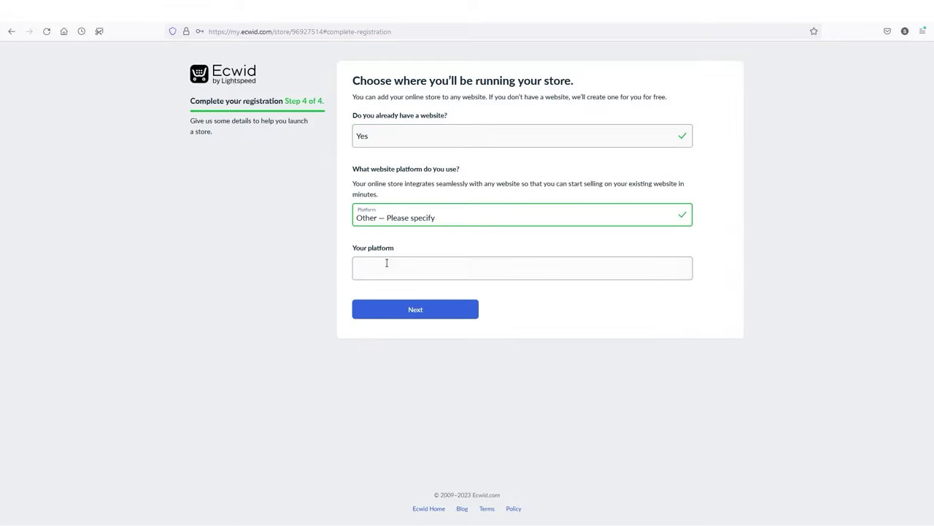
click(387, 264)
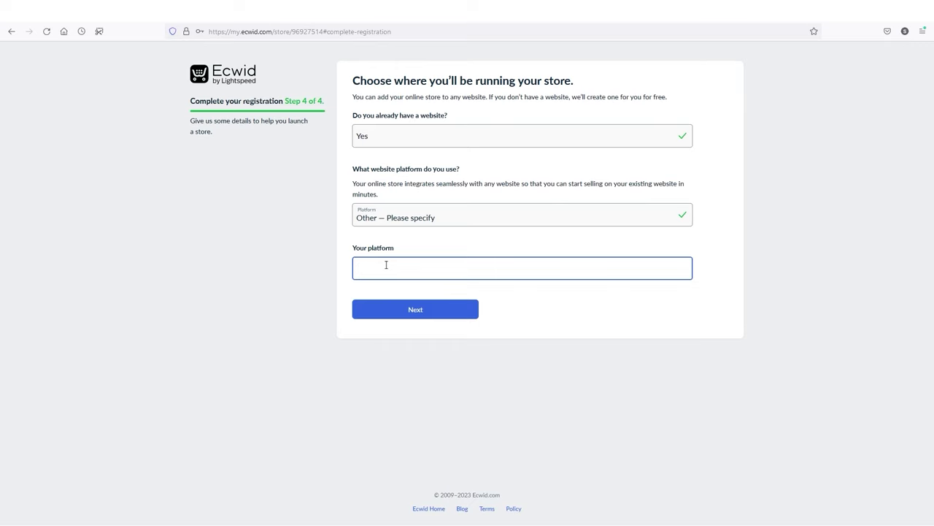
text(Google Sites)
click(407, 310)
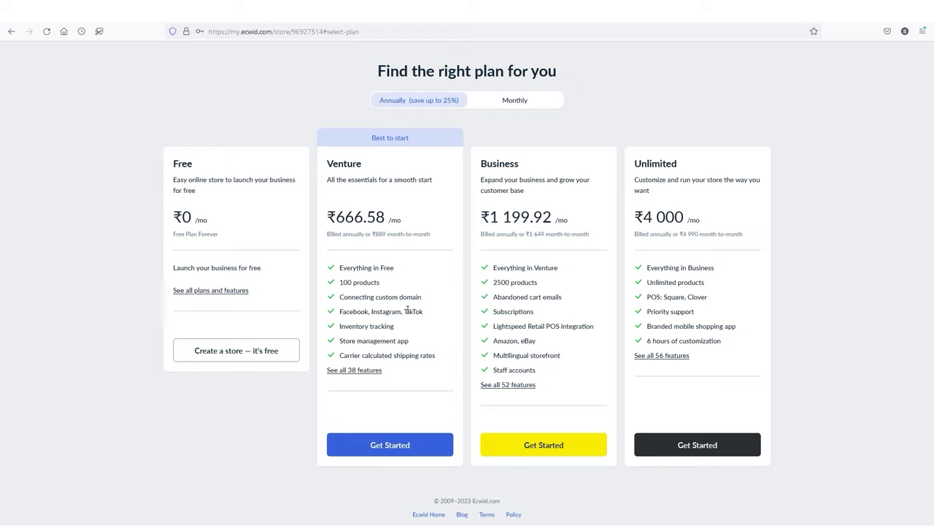
Review all plans, staying on Free, and go to the store dashboard
click(215, 291)
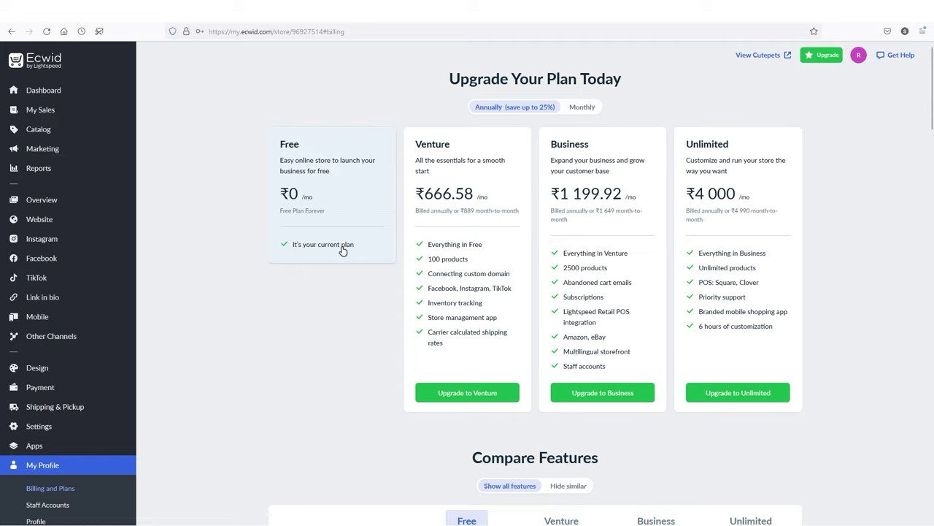
click(58, 90)
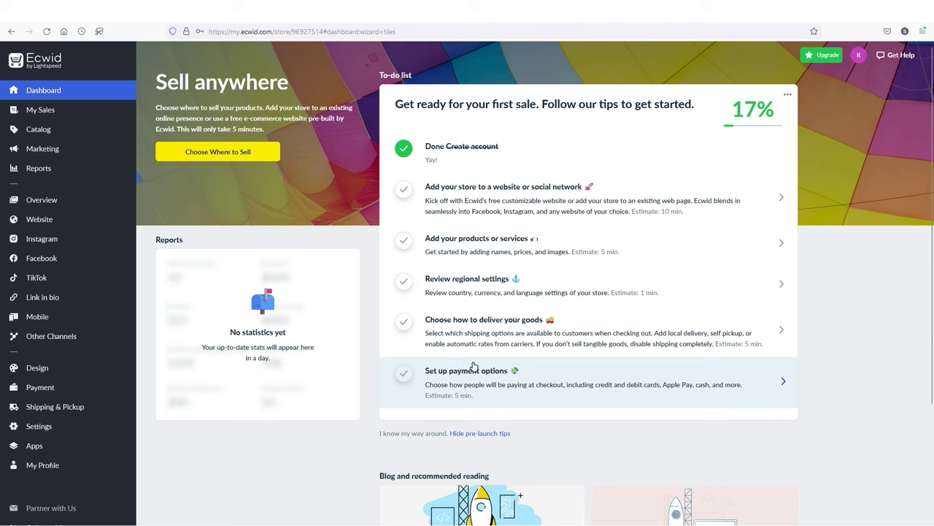
In Store Profile, enter Cutepets as company name and a street address, then save
click(49, 423)
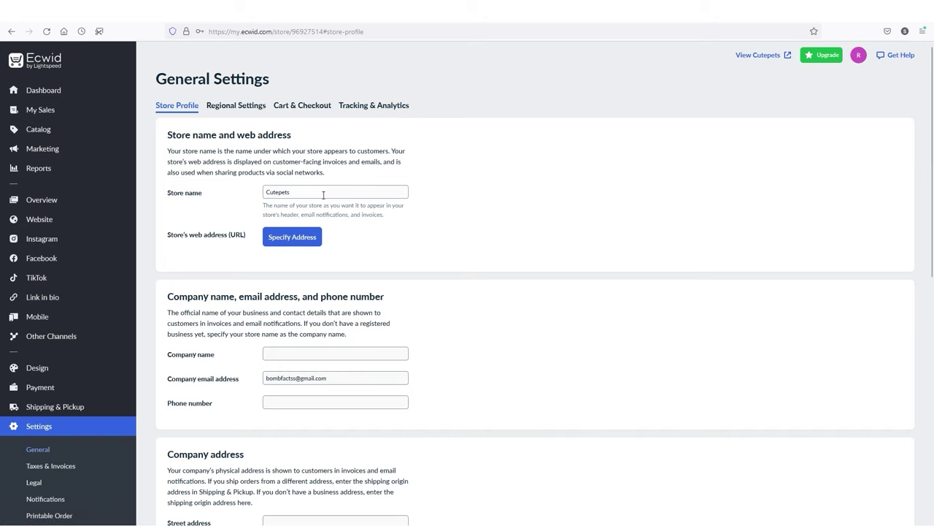
double_click(279, 191)
key(ctrl+c)
scroll(237, 210, down, 5)
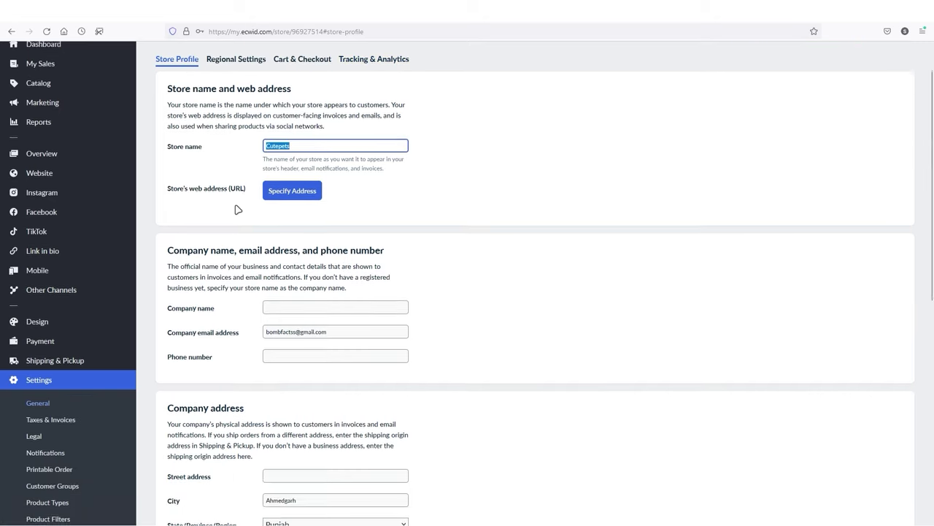
click(302, 153)
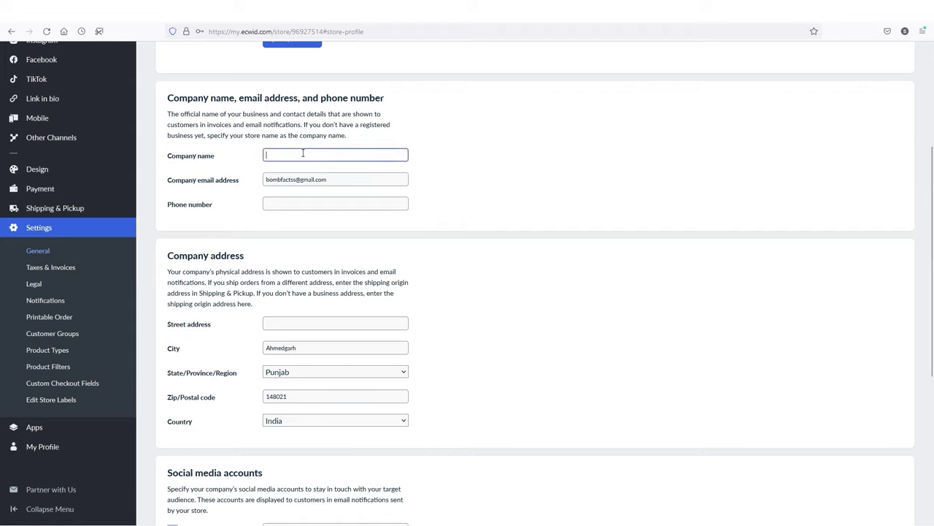
key(ctrl+v)
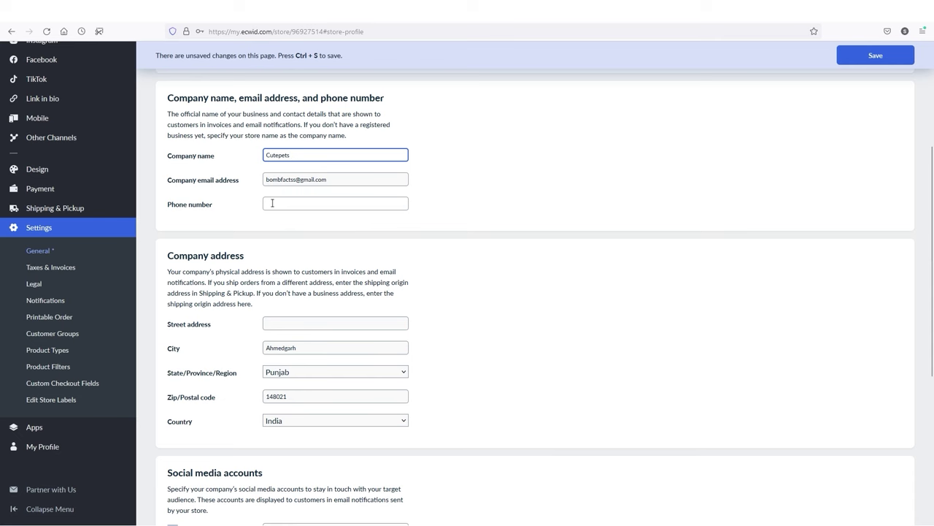
scroll(273, 203, down, 3)
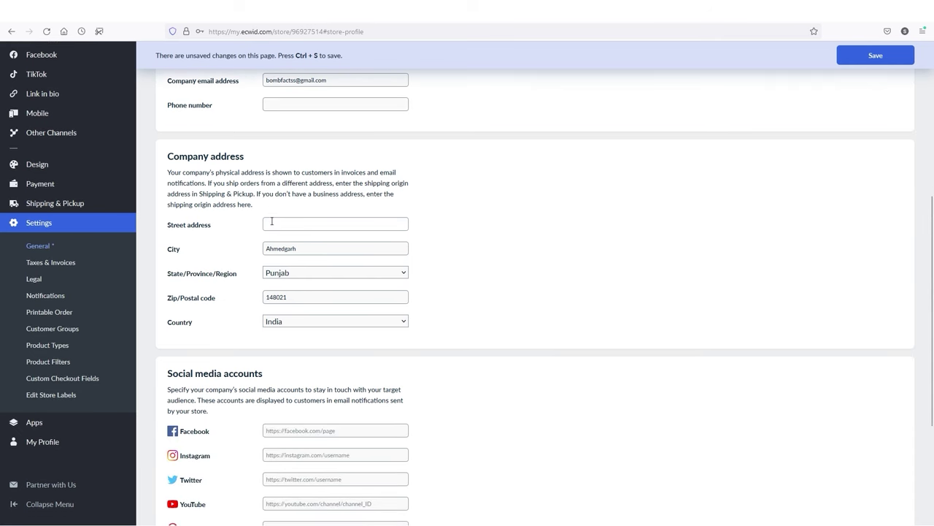
click(272, 221)
key(ctrl+v)
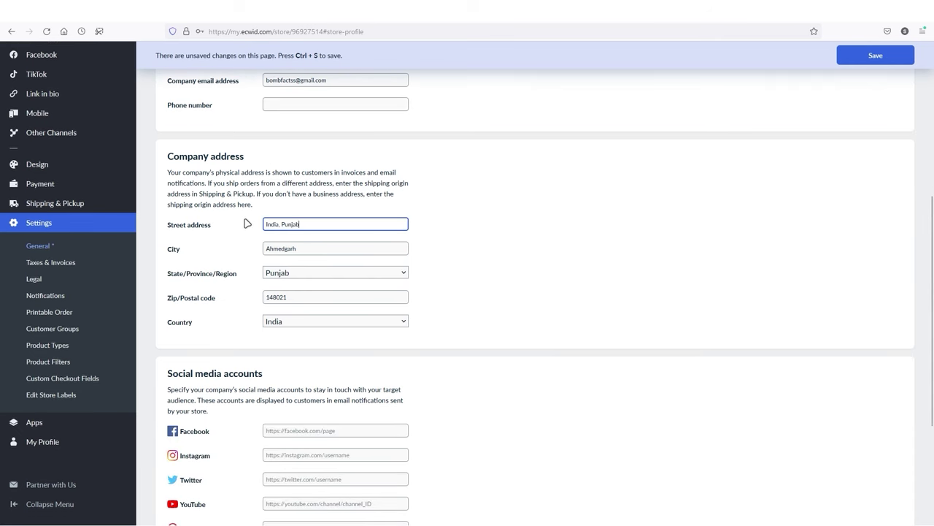
scroll(247, 224, down, 6)
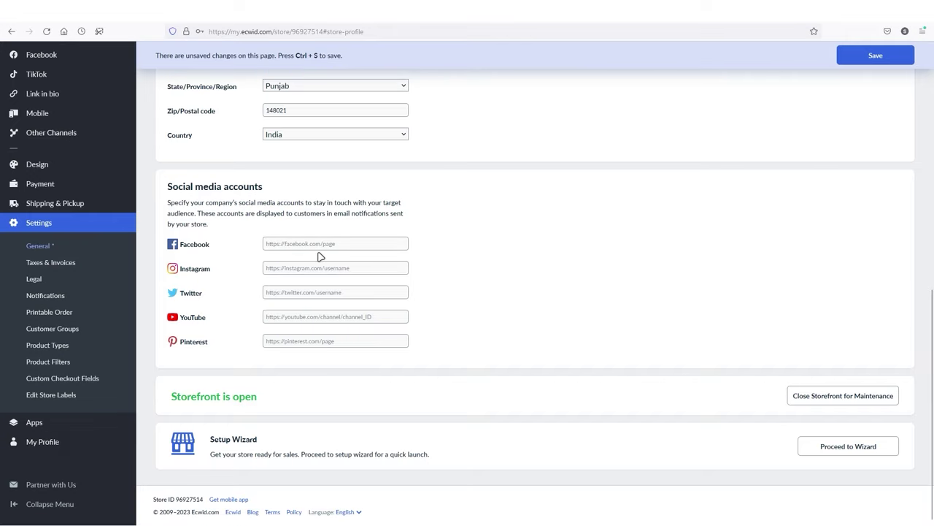
scroll(197, 211, up, 6)
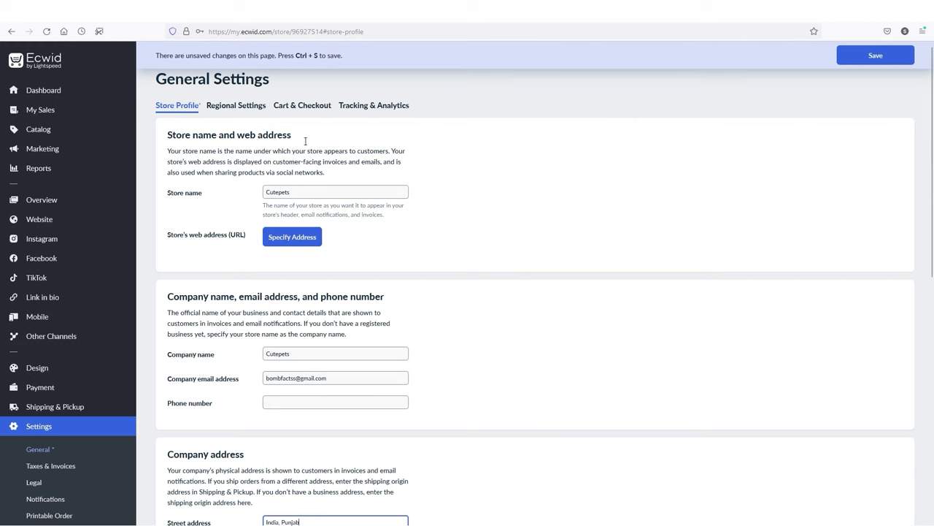
click(866, 59)
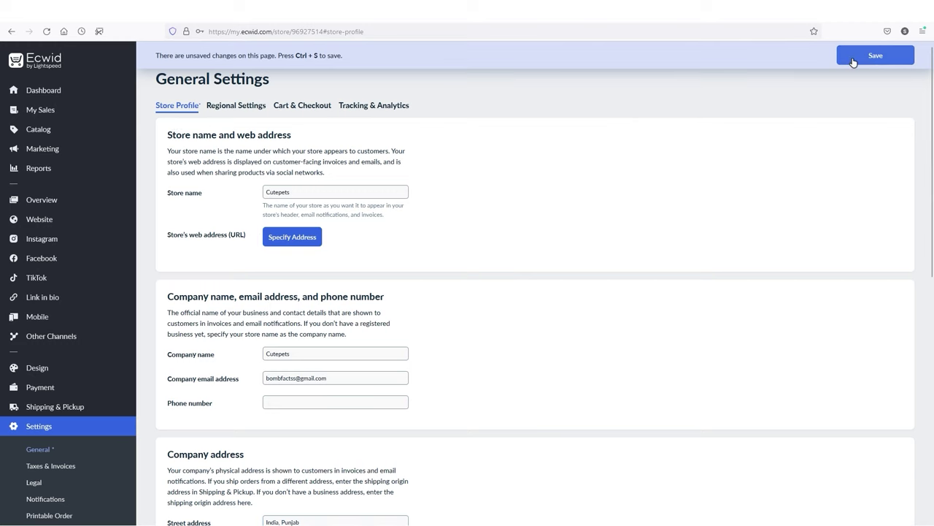
Turn on 'Ask for a ZIP/postal code' and 'Ask for a billing address' under Cart & Checkout, then save
click(237, 106)
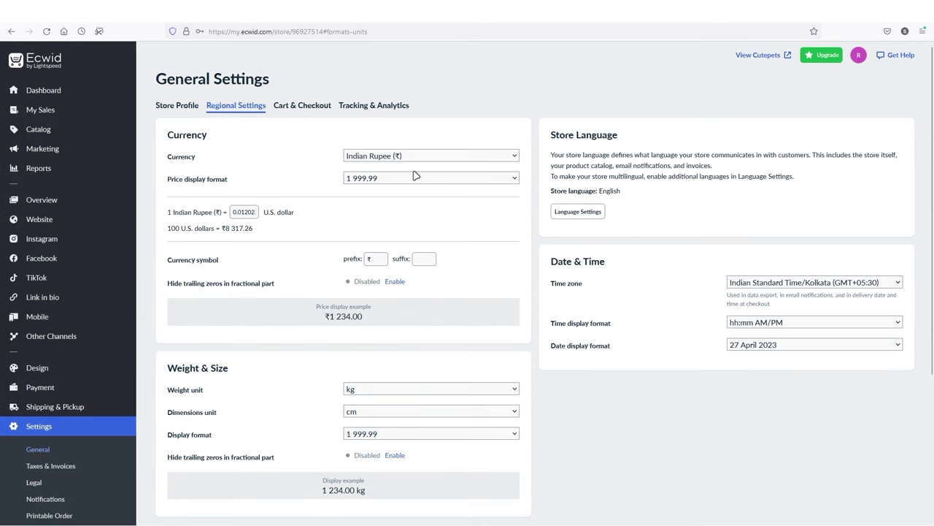
click(300, 106)
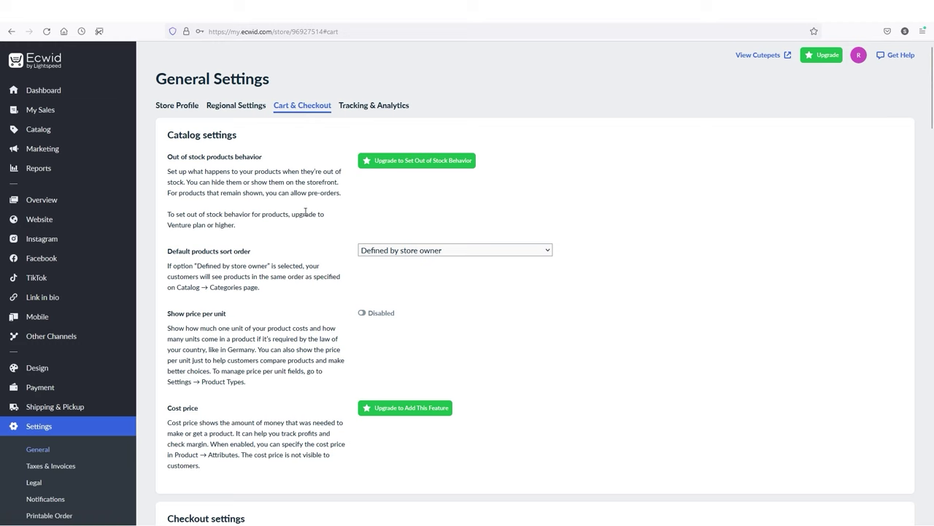
scroll(305, 211, down, 5)
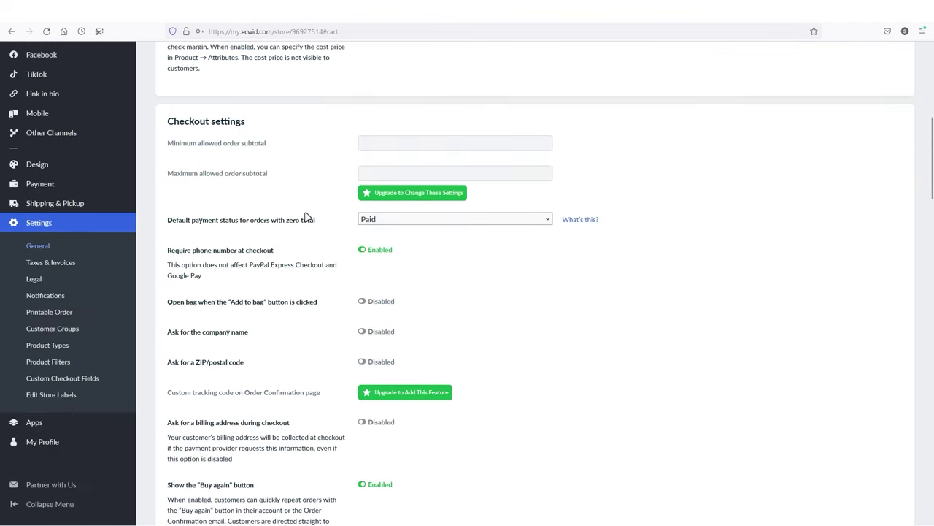
click(363, 362)
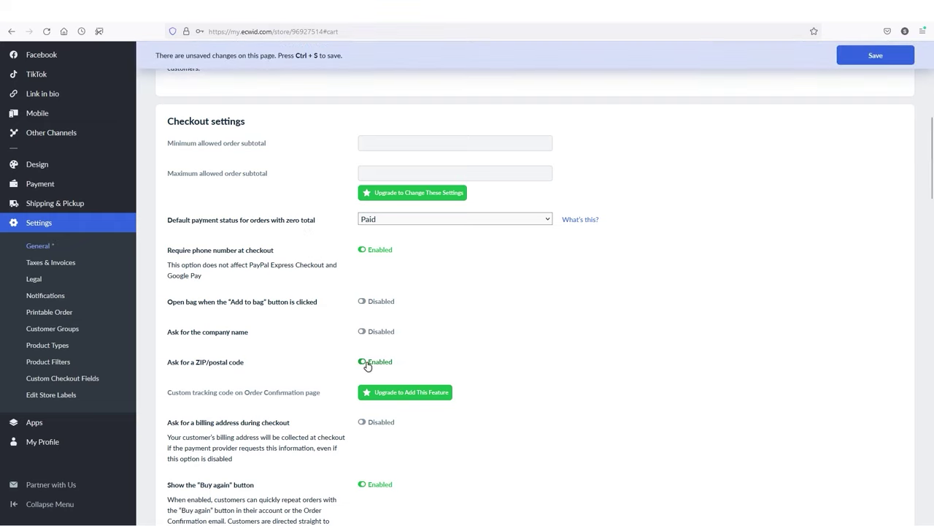
click(363, 423)
scroll(325, 382, down, 6)
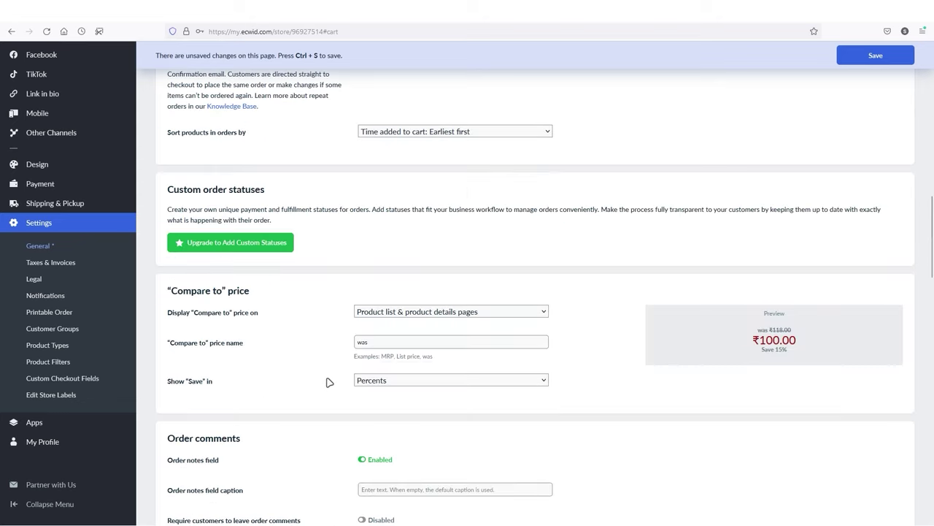
scroll(329, 382, down, 4)
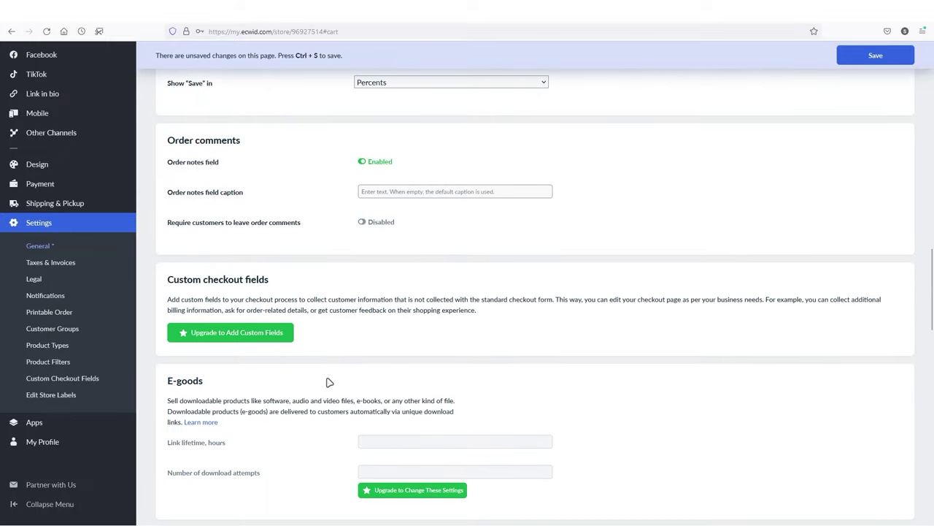
scroll(330, 382, up, 1)
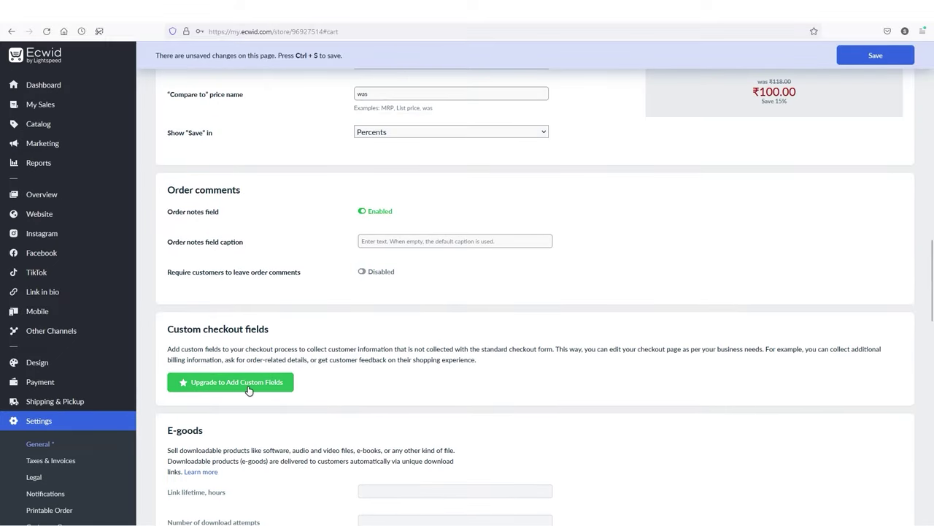
scroll(325, 388, up, 5)
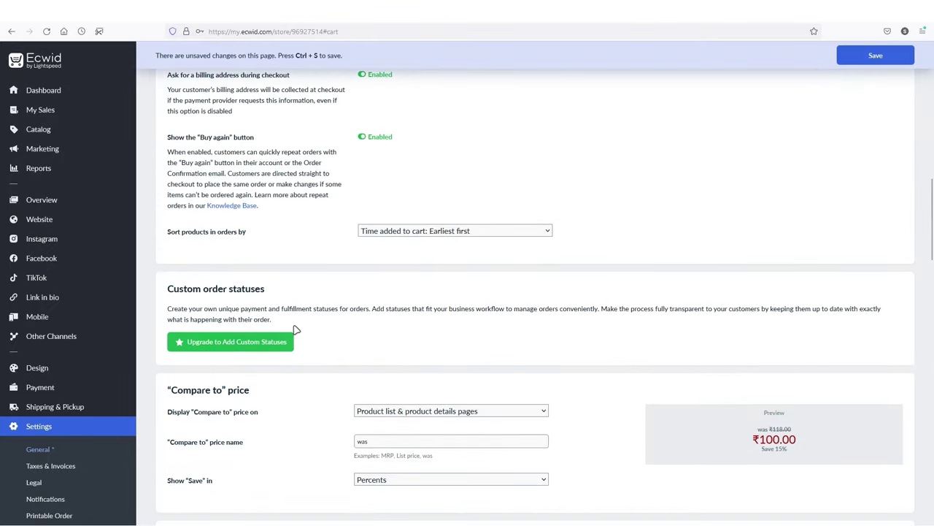
scroll(294, 327, up, 2)
scroll(295, 327, up, 1)
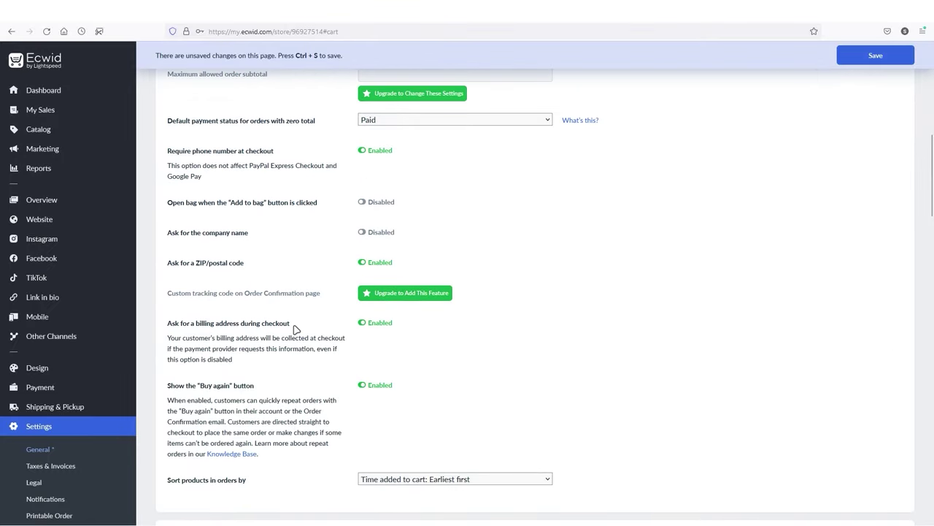
scroll(296, 329, up, 6)
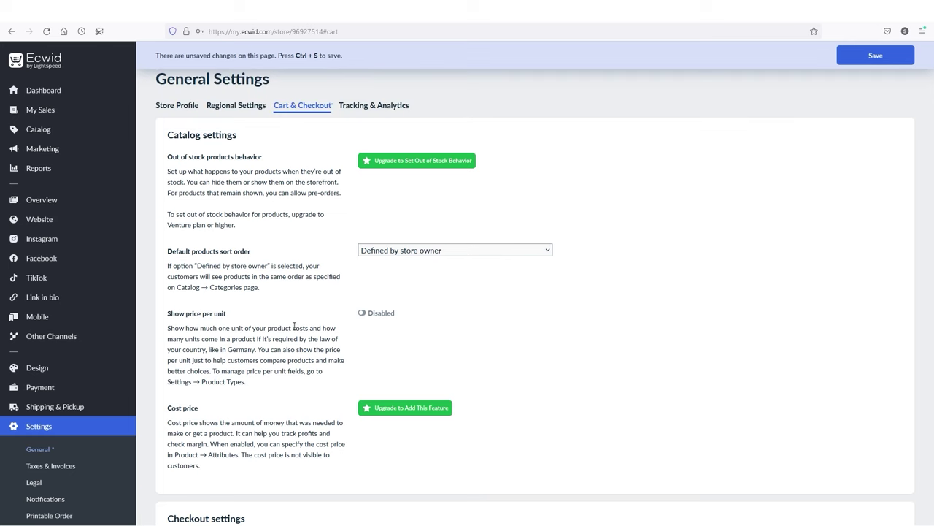
click(876, 56)
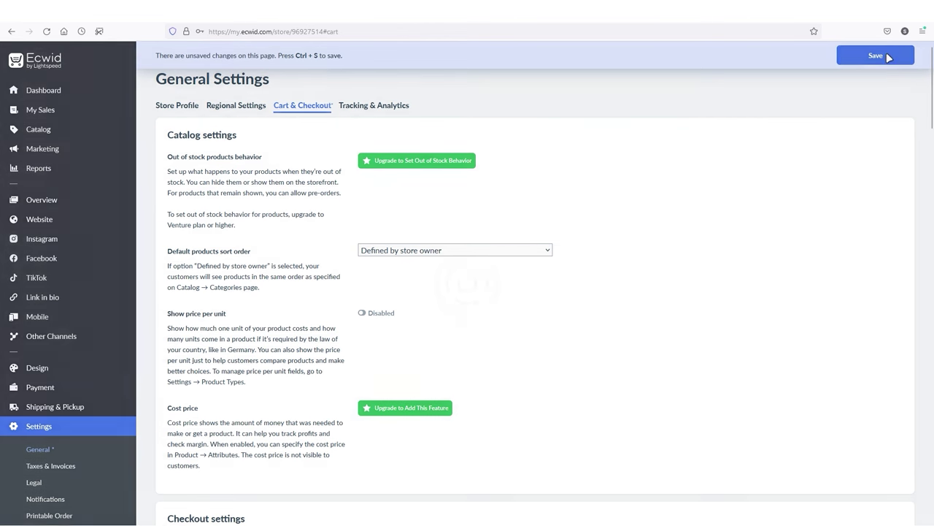
Check the empty Google Analytics, Facebook Pixel and Pinterest Tag ID fields, then save with Ctrl+S
click(379, 110)
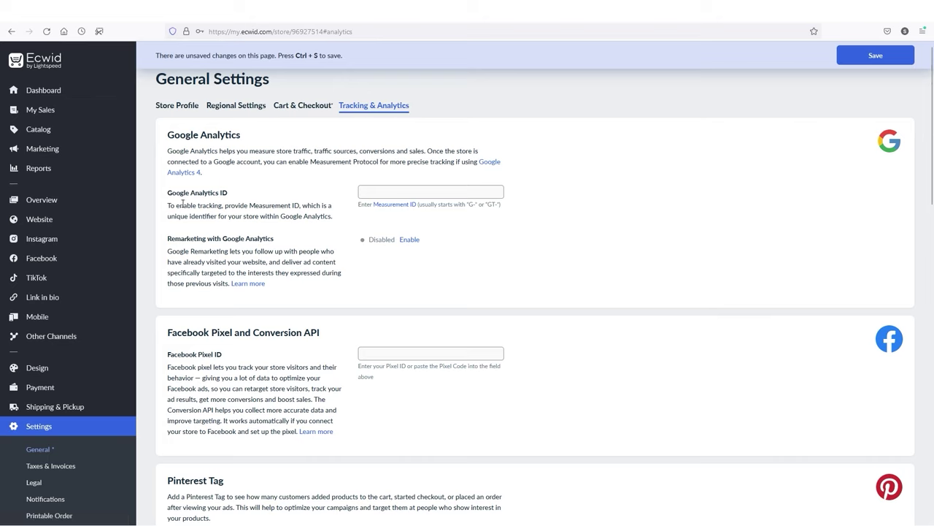
click(394, 194)
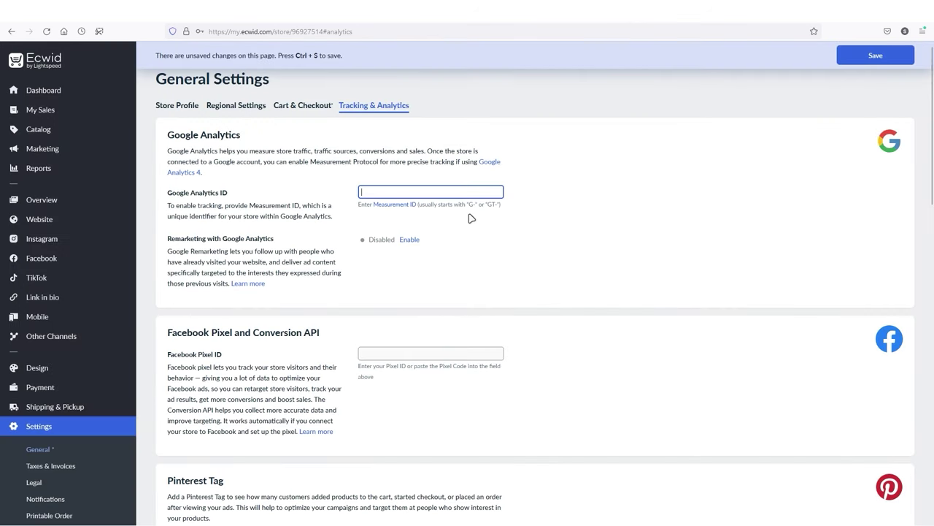
scroll(250, 230, down, 3)
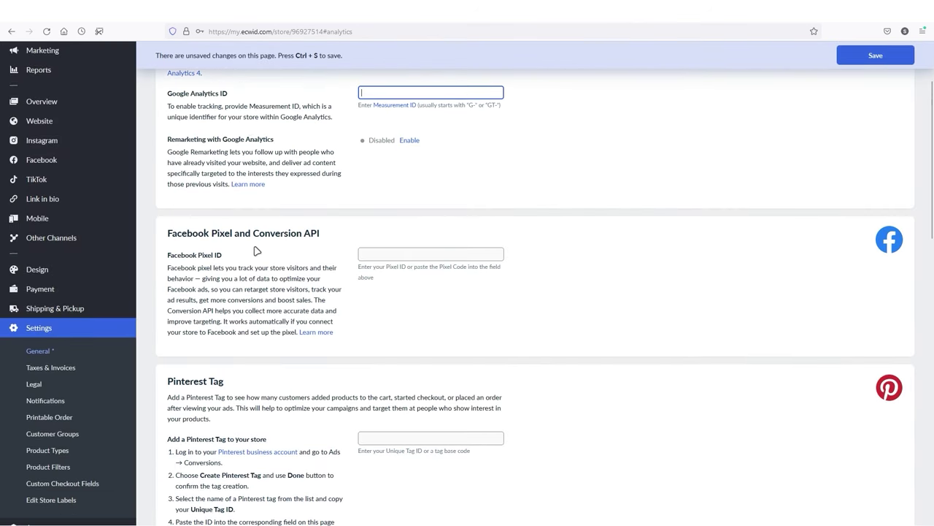
click(383, 253)
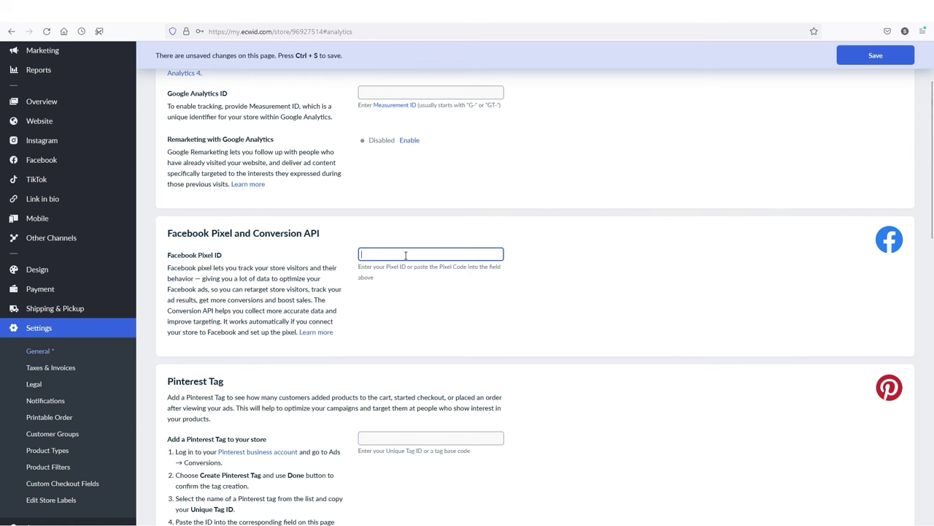
scroll(215, 212, down, 2)
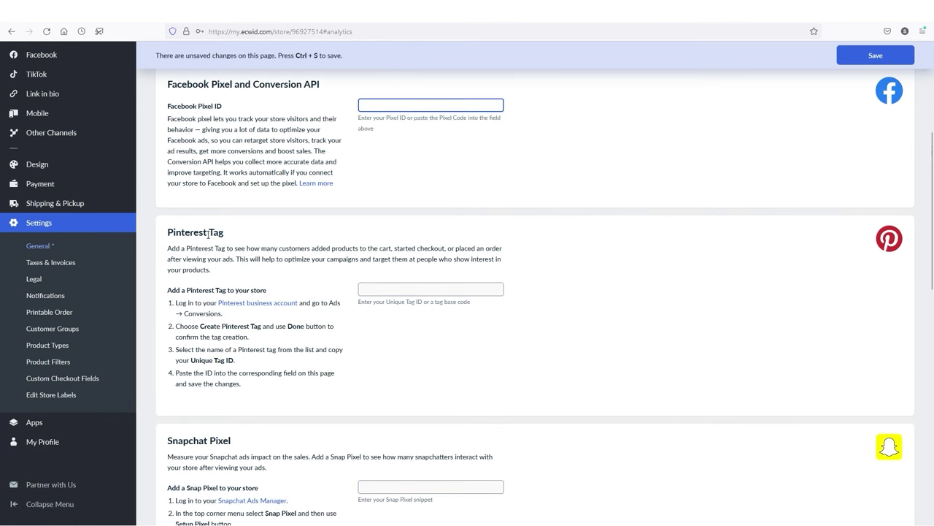
click(406, 294)
scroll(323, 282, down, 5)
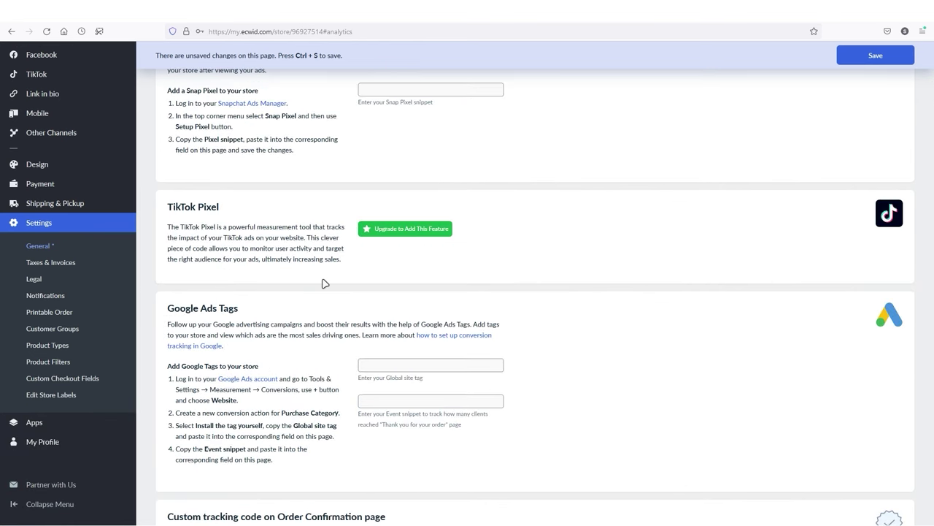
scroll(318, 281, up, 2)
scroll(318, 281, up, 7)
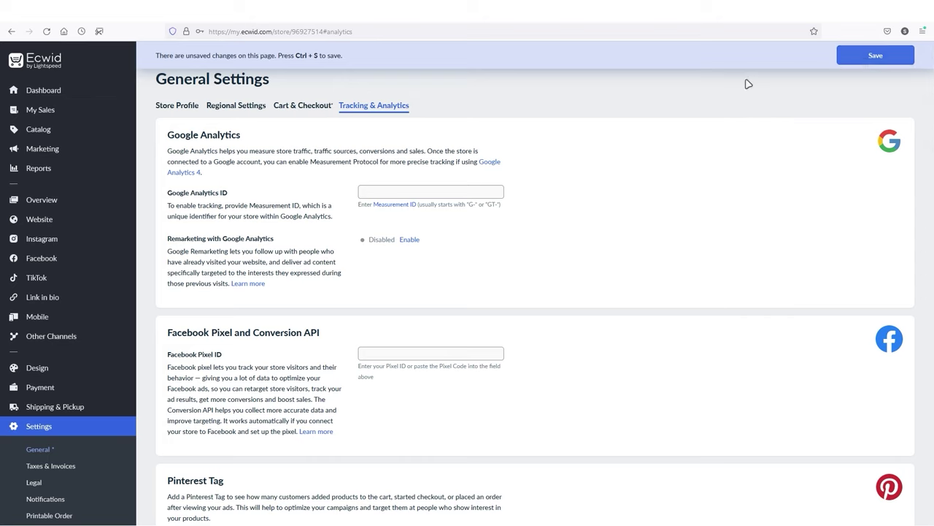
key(ctrl+s)
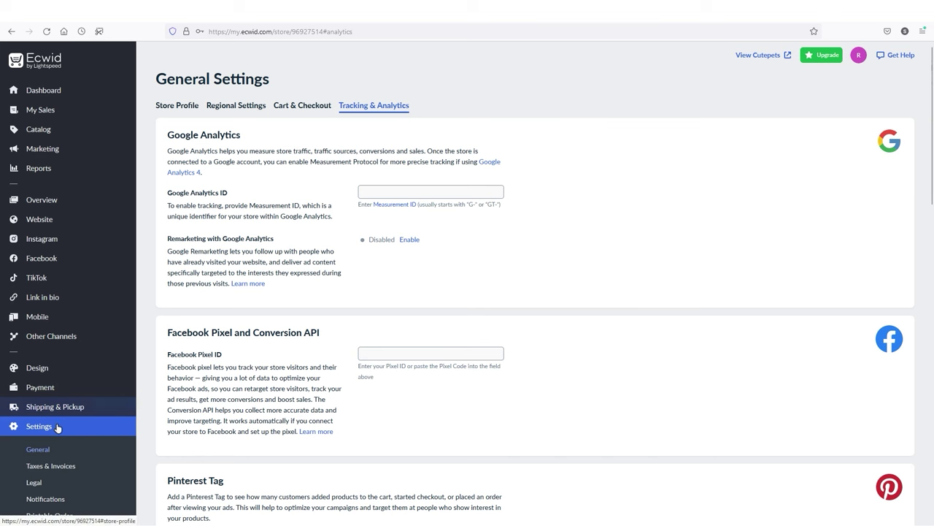
scroll(62, 427, down, 2)
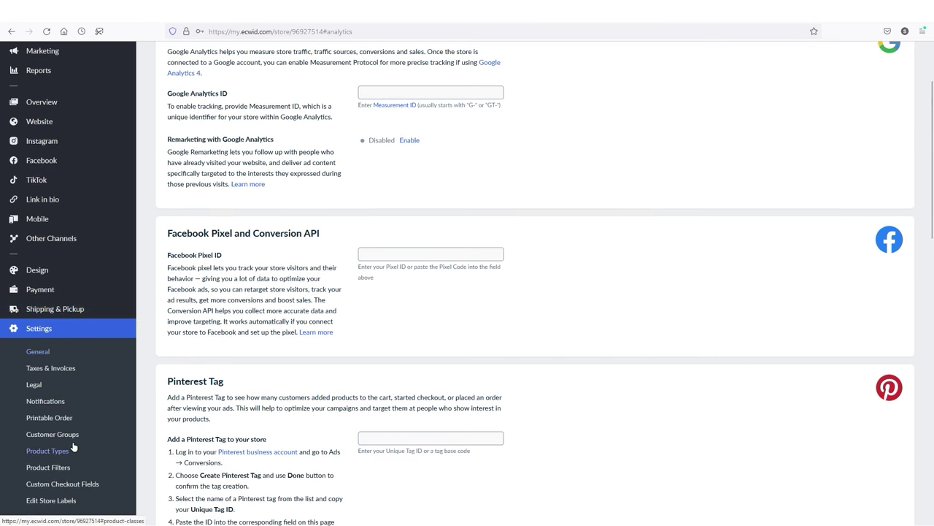
Add a Delhivery shipping method named 'Free shipping' with a free rate and no region limits
click(53, 311)
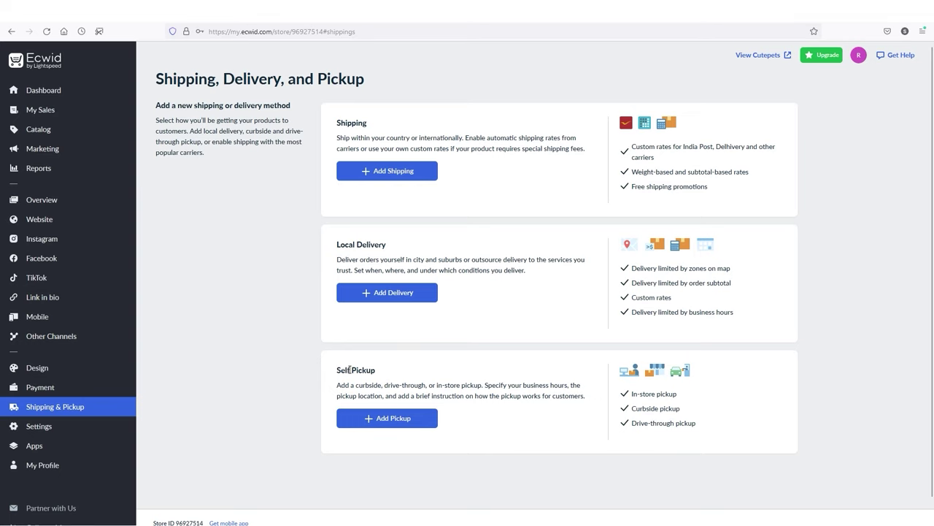
click(401, 173)
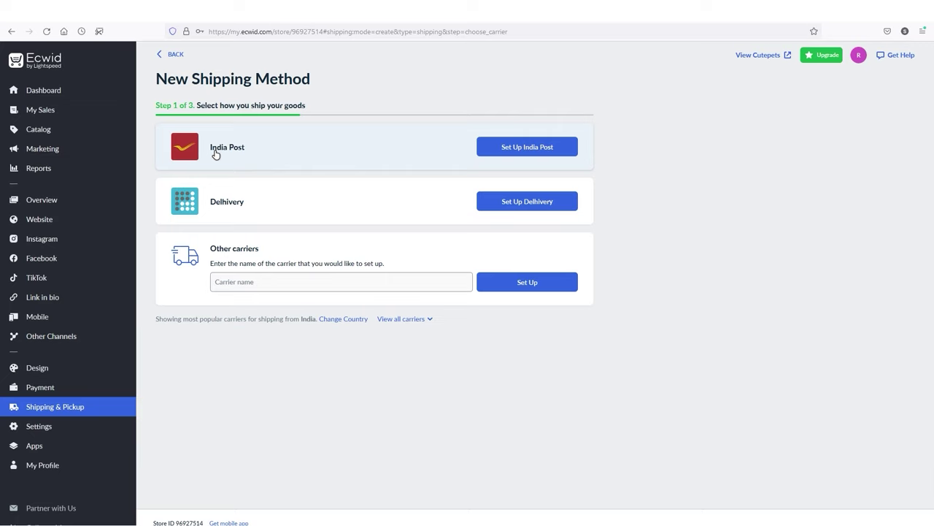
click(244, 283)
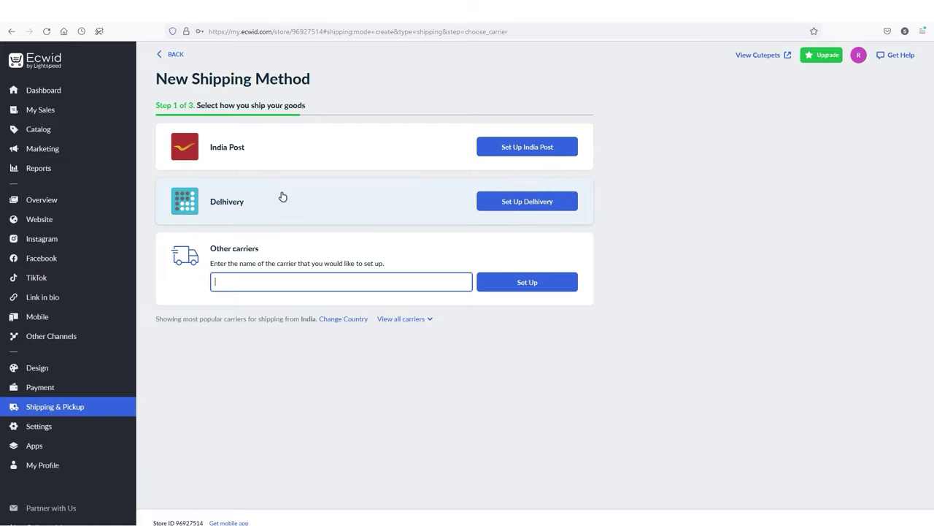
click(539, 206)
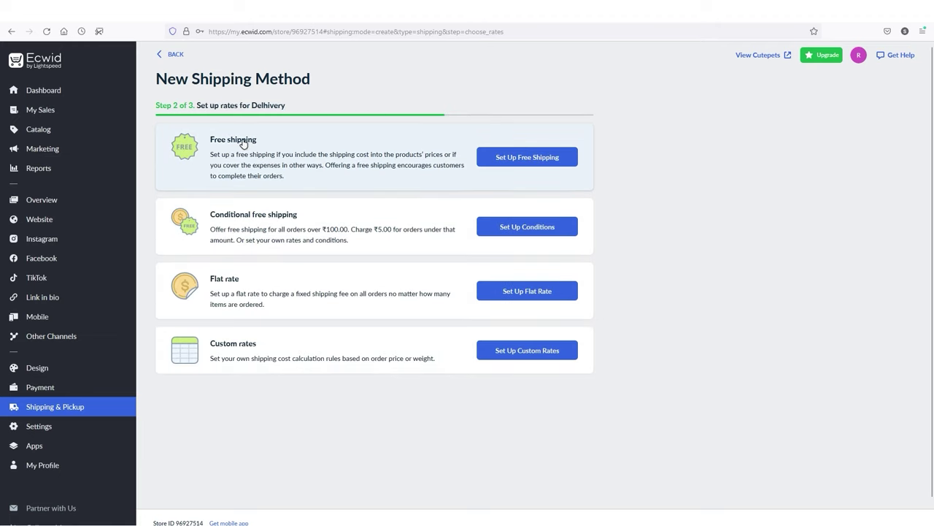
click(540, 159)
drag(219, 173, 158, 173)
click(235, 173)
triple_click(236, 173)
click(245, 433)
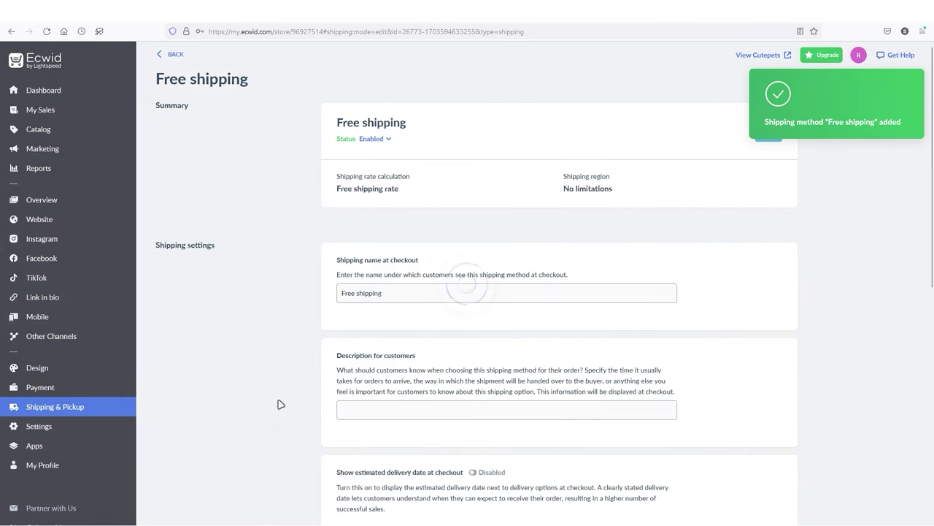
Leave shipping for the Payment settings and bring the PayPal connection section into view
click(173, 59)
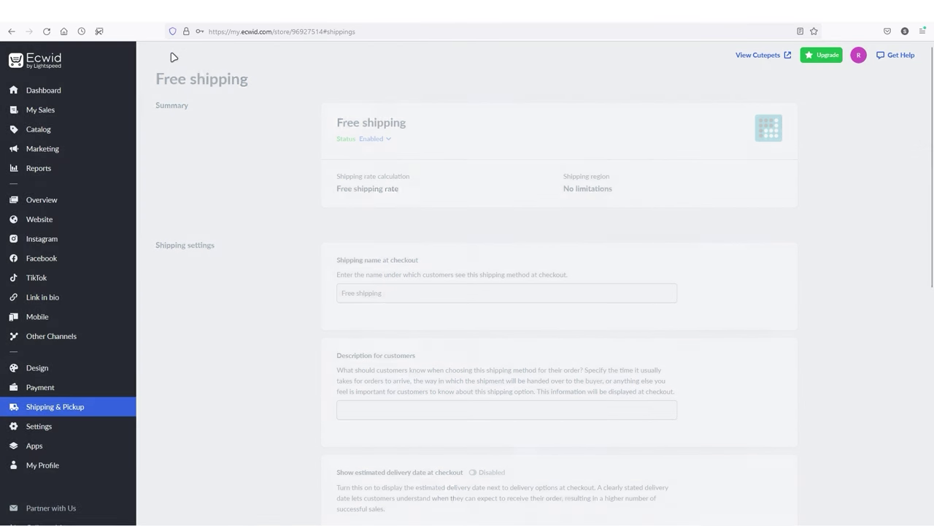
click(50, 392)
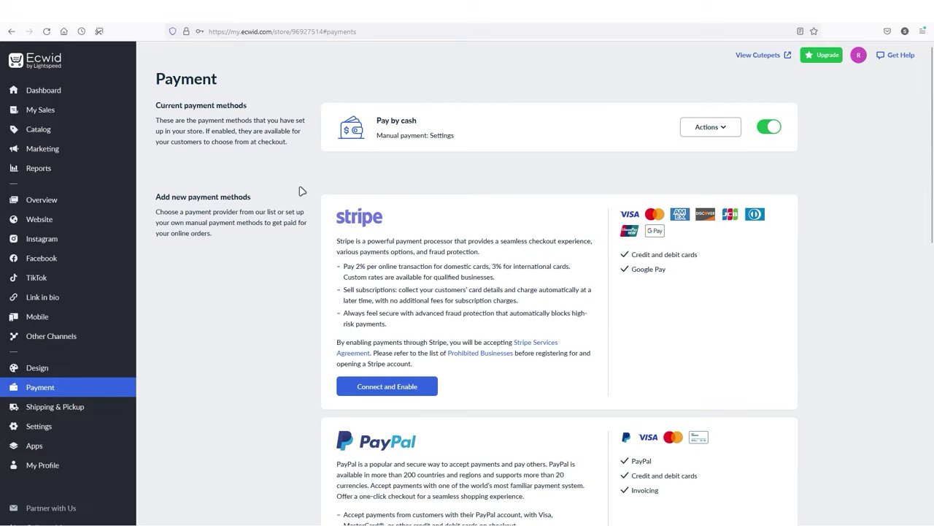
scroll(301, 192, down, 8)
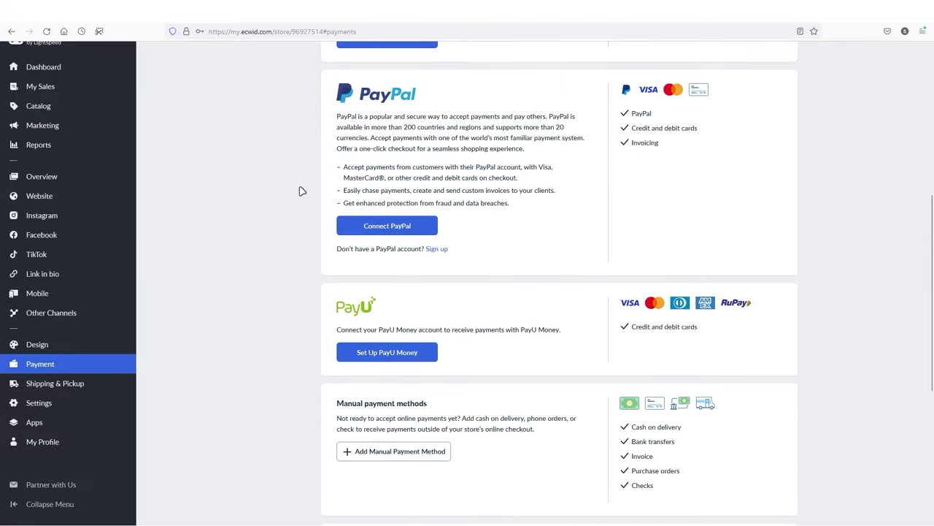
scroll(299, 218, up, 8)
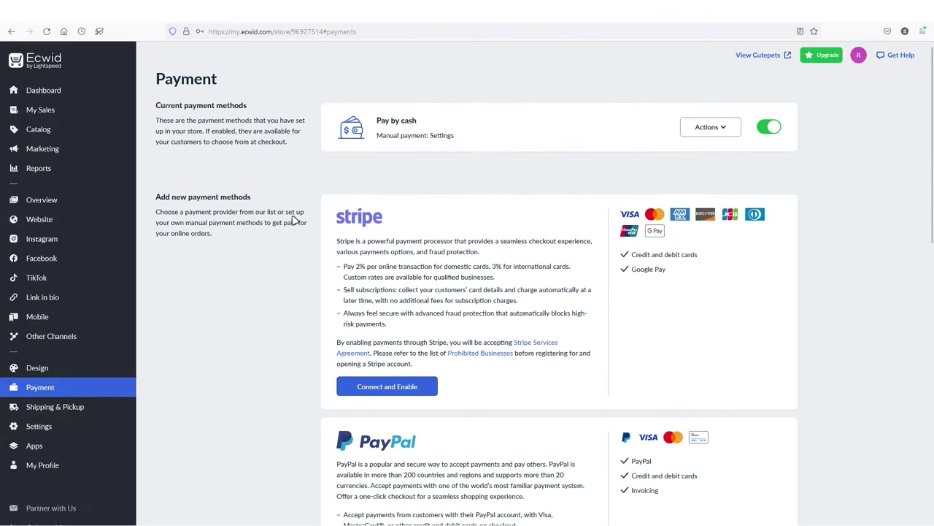
scroll(387, 372, down, 4)
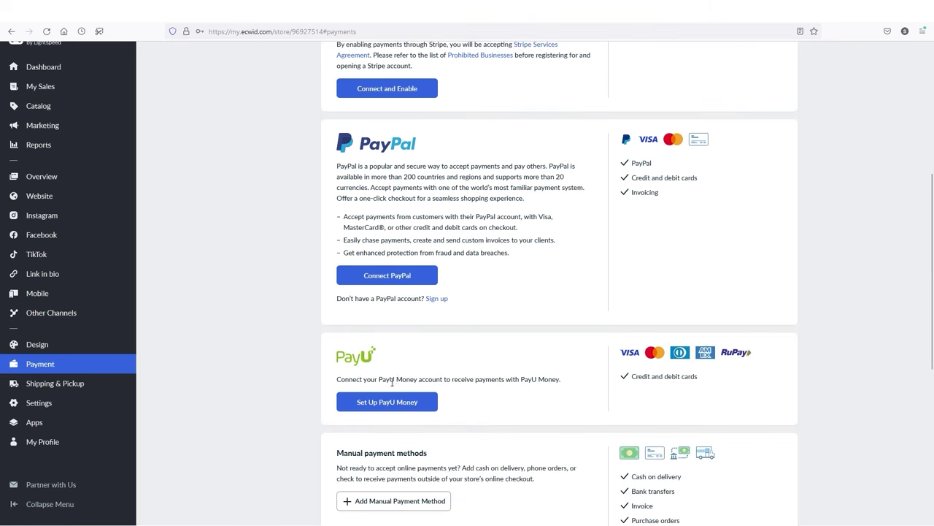
scroll(356, 374, down, 3)
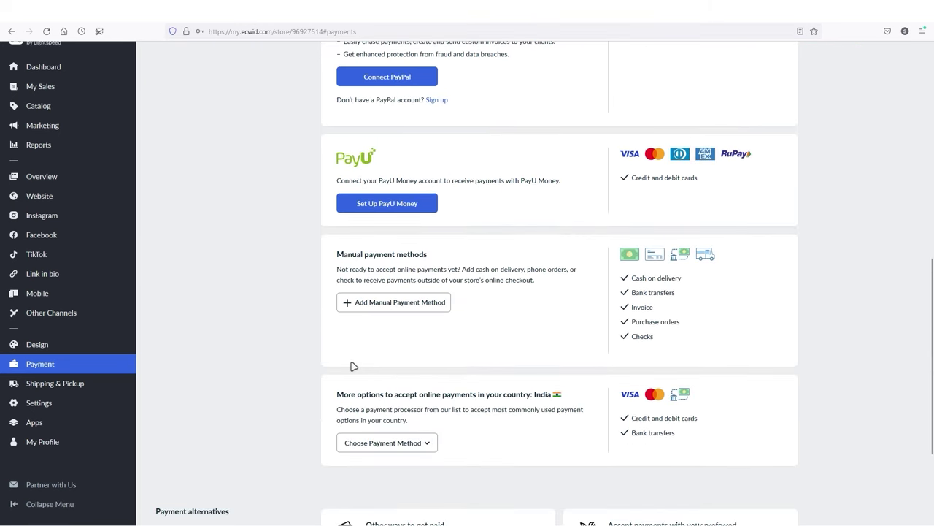
scroll(354, 366, up, 10)
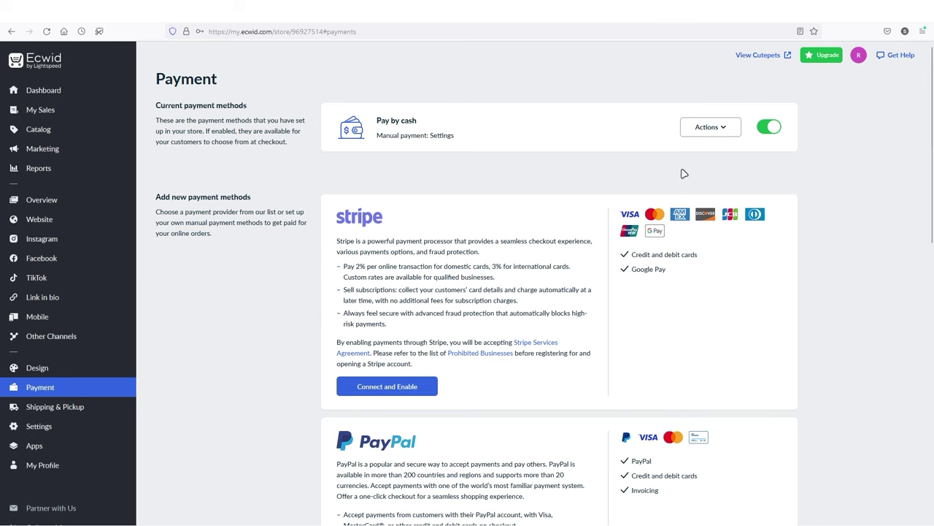
scroll(396, 119, down, 4)
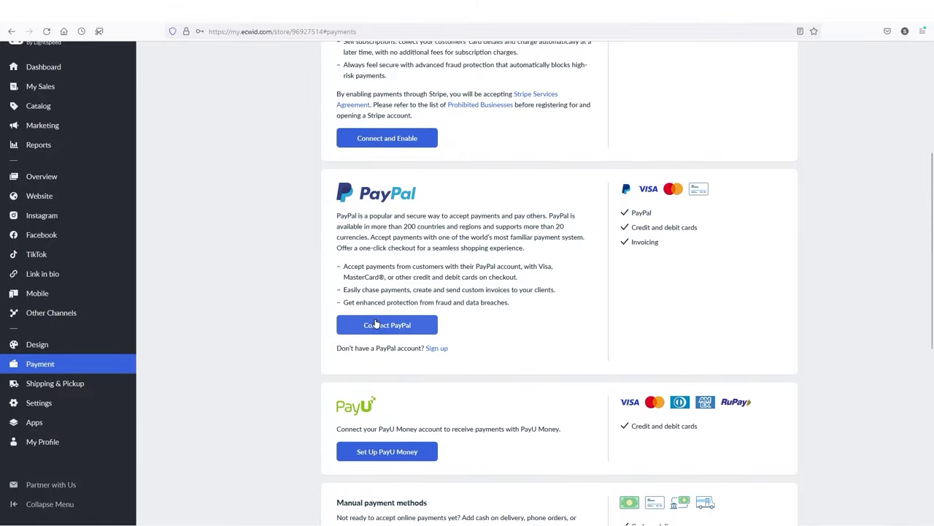
Log in to the existing PayPal business account and agree to connect it to ECWID
click(406, 328)
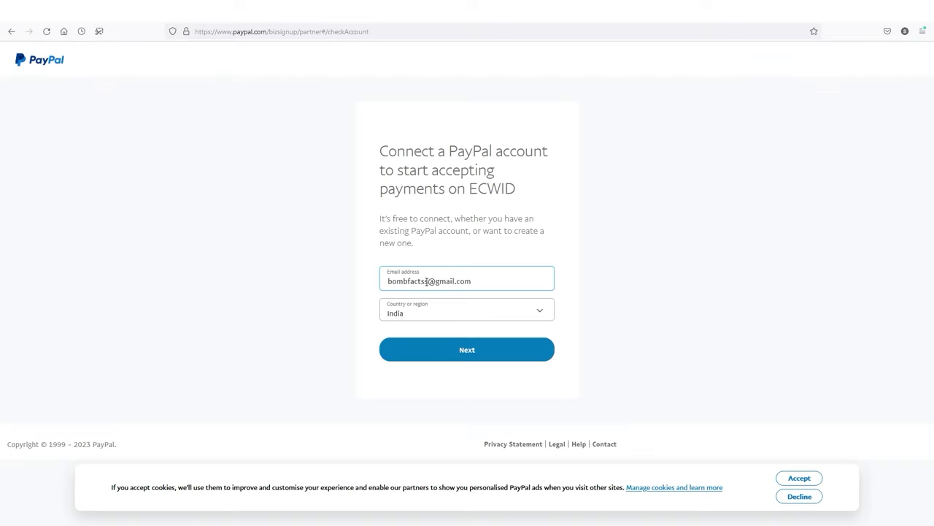
click(452, 354)
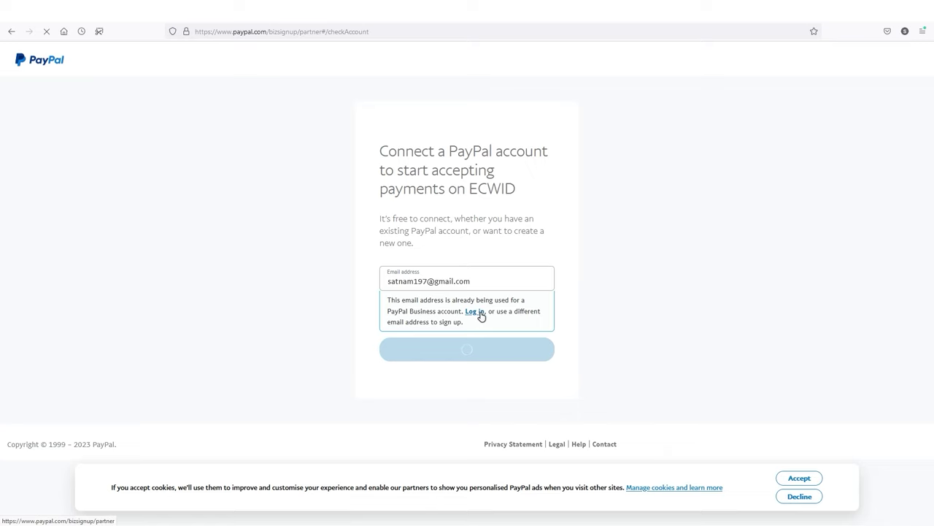
click(469, 355)
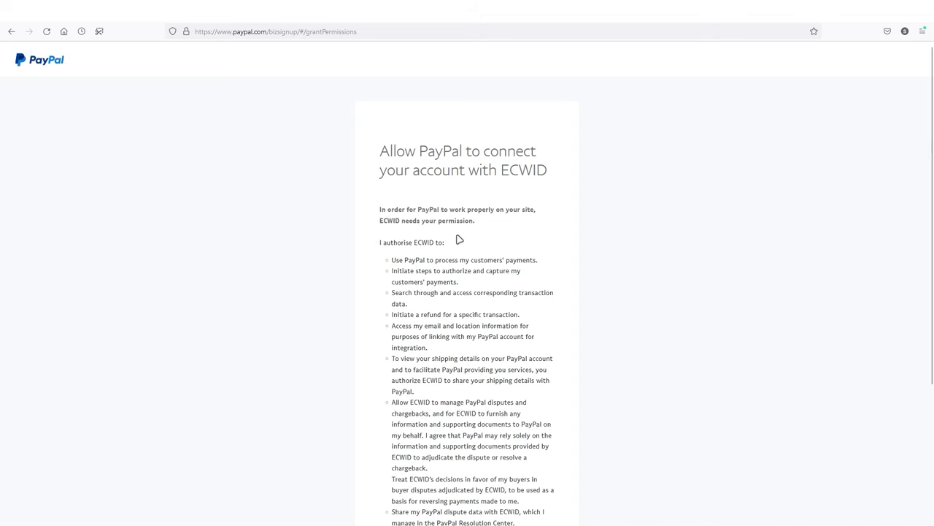
scroll(460, 238, down, 5)
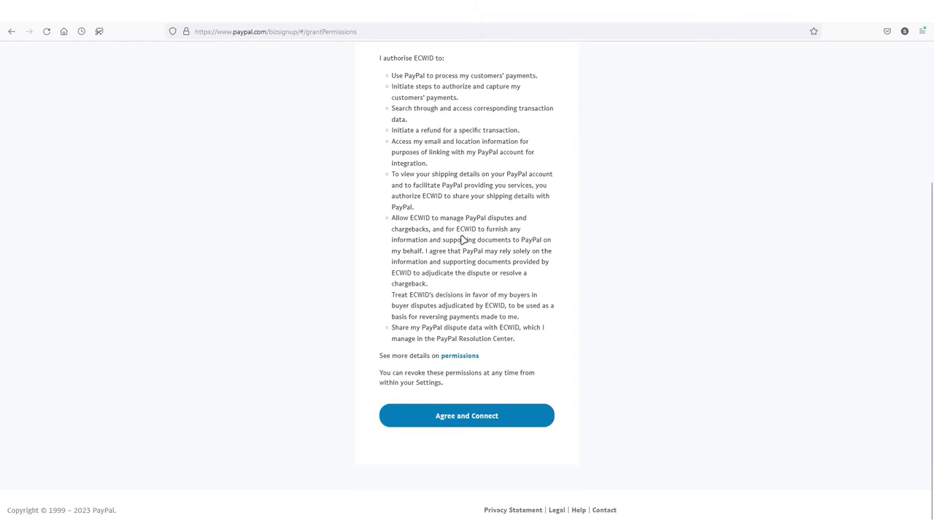
click(460, 424)
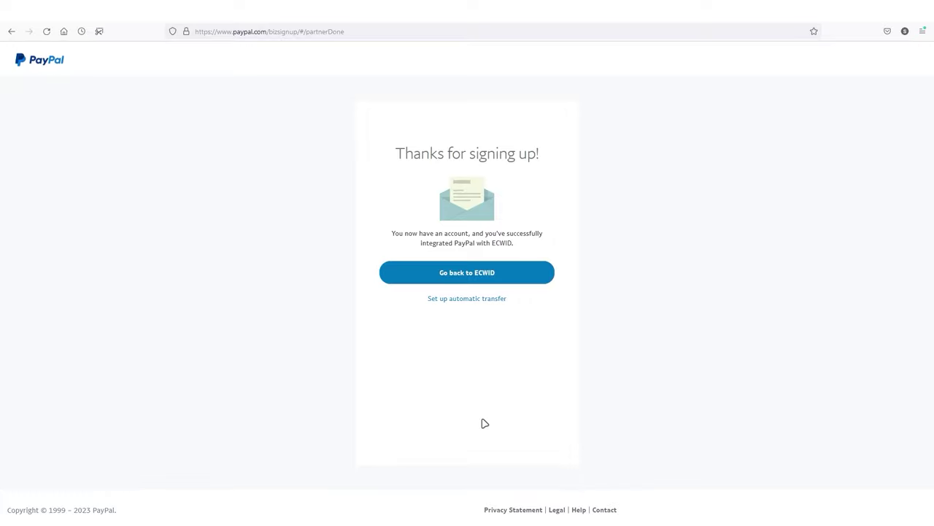
Return to Ecwid with PayPal connected, then go to Catalog > Products
click(473, 276)
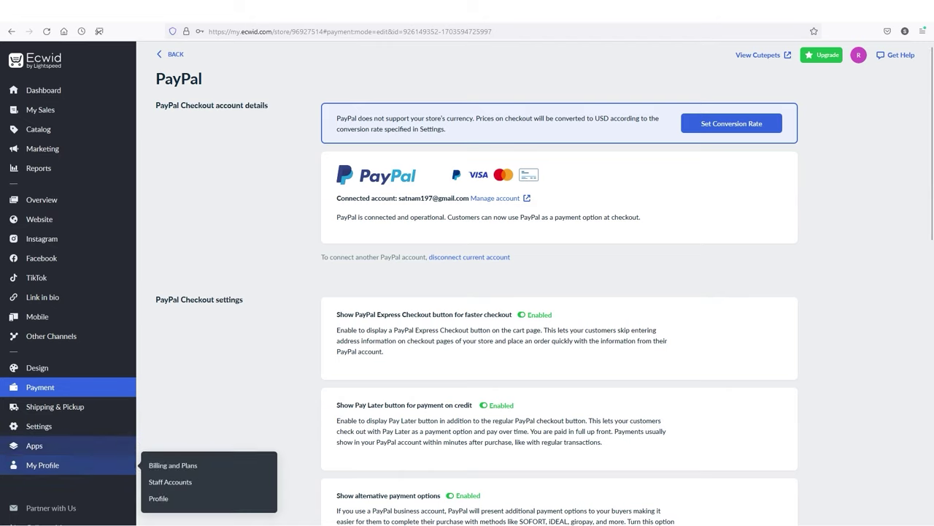
mouse_move(40, 431)
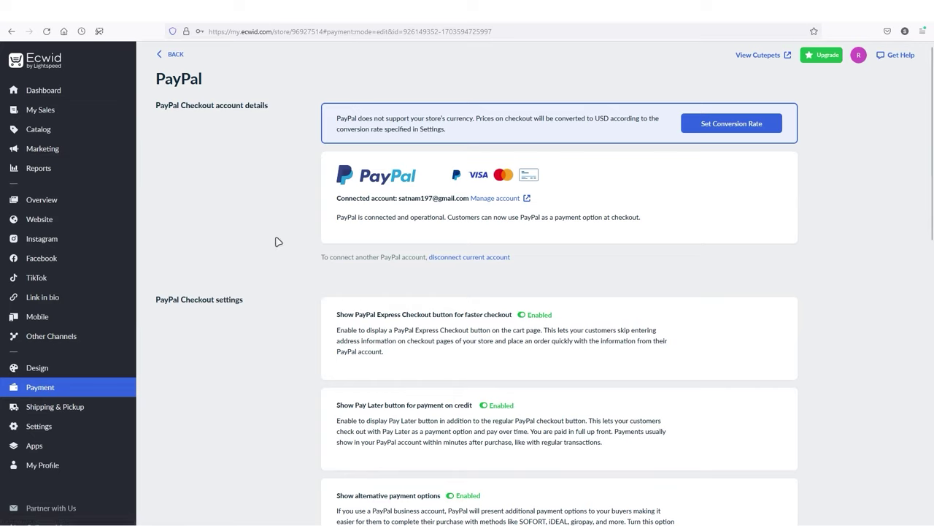
click(38, 131)
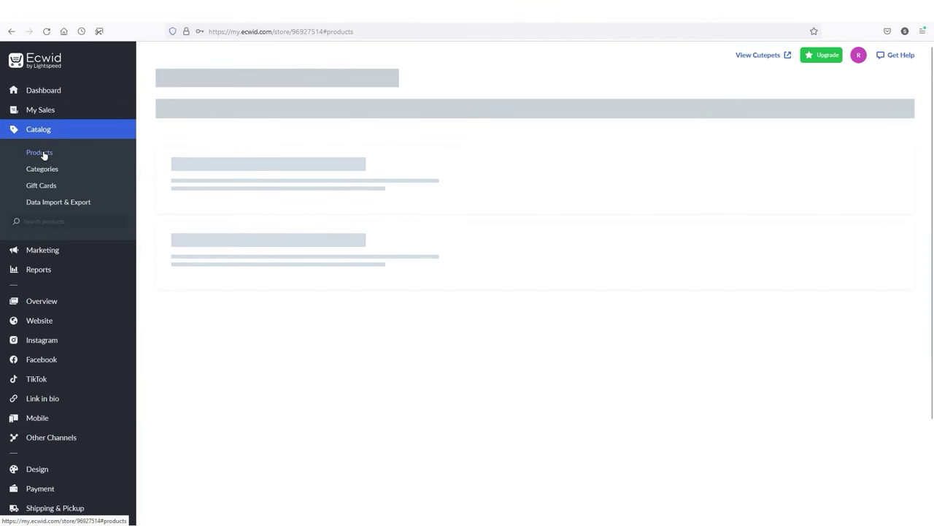
scroll(299, 214, down, 3)
scroll(294, 220, down, 3)
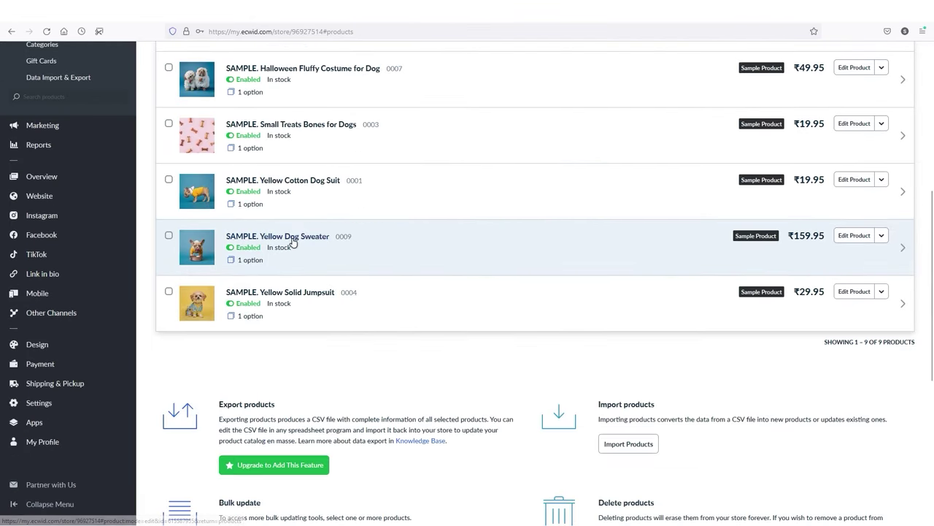
scroll(292, 236, up, 5)
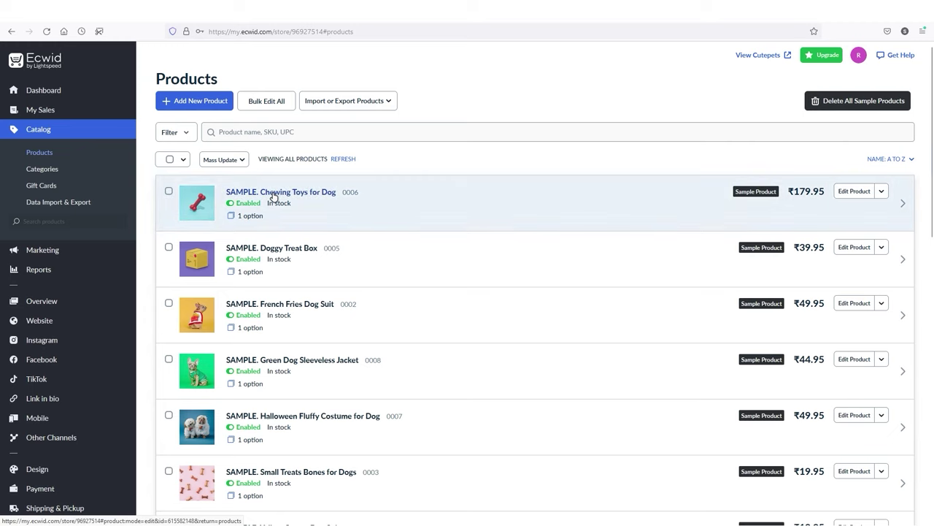
click(170, 160)
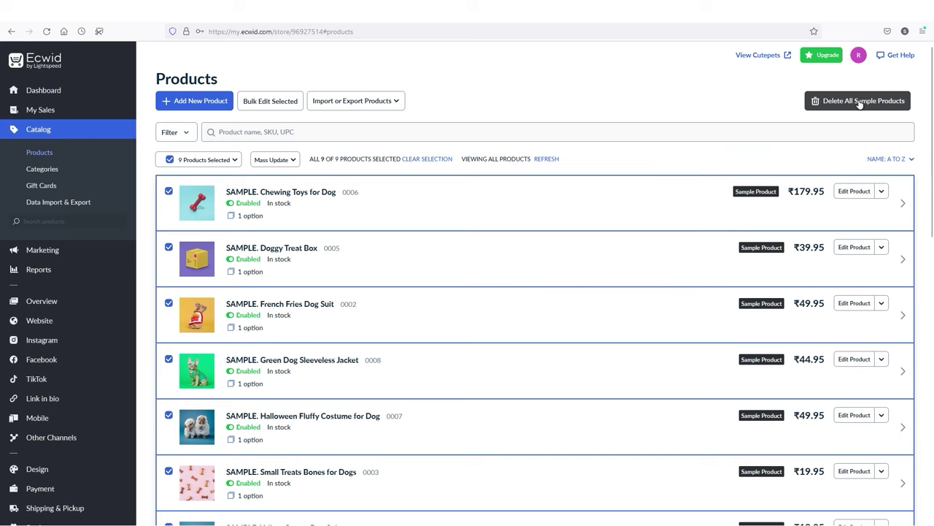
click(860, 103)
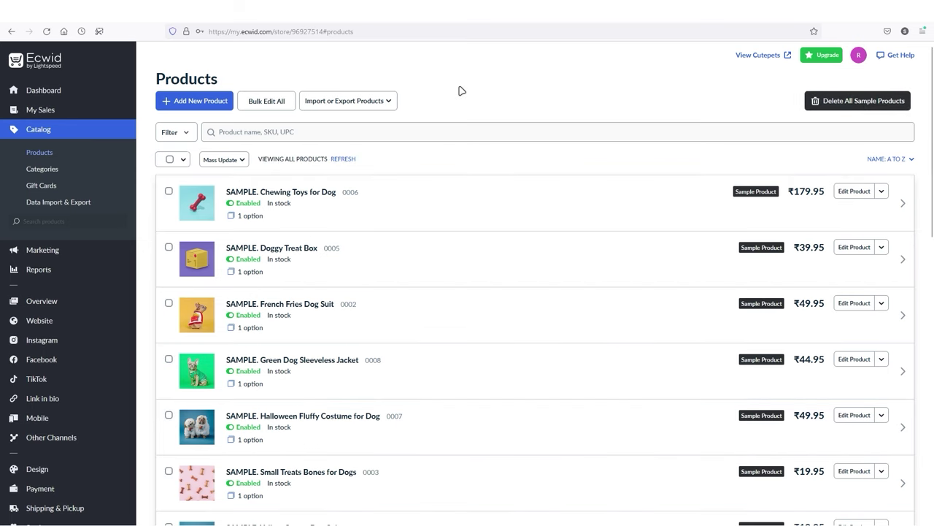
Start a new product and upload all five images from the CUTEPET Product Images folder
click(193, 106)
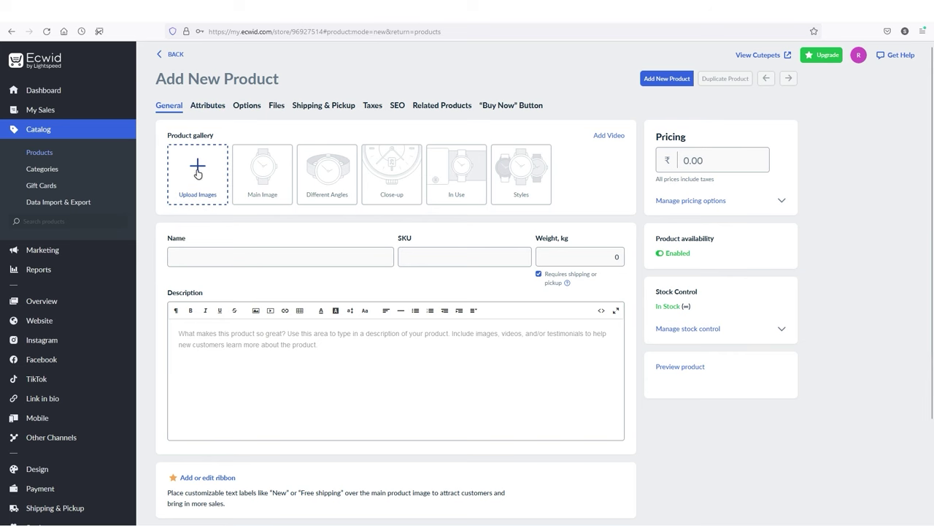
click(197, 169)
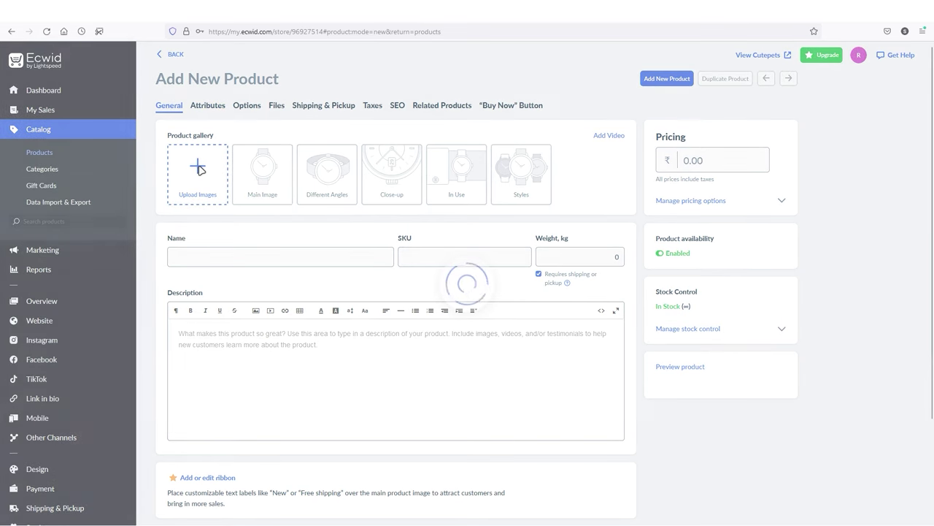
double_click(247, 168)
double_click(191, 168)
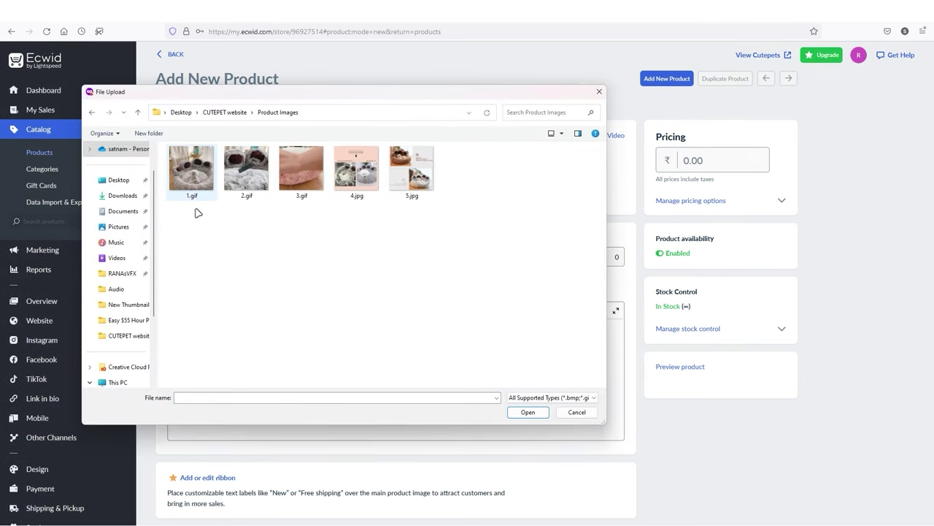
drag(184, 264, 431, 146)
click(528, 412)
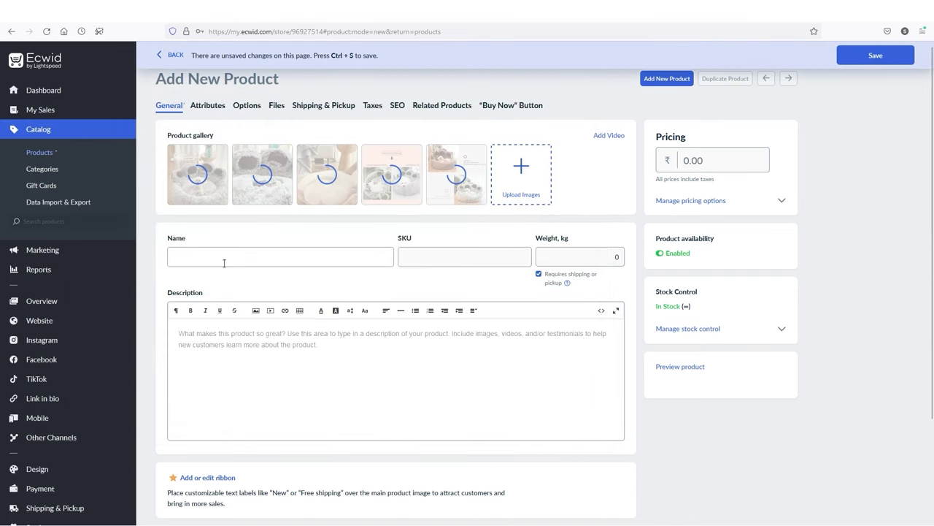
Name the product 'Bear Paw Dog Mattress' and set its weight to 2 kg
click(224, 261)
text(Bear Paw Dog Mattress)
click(563, 257)
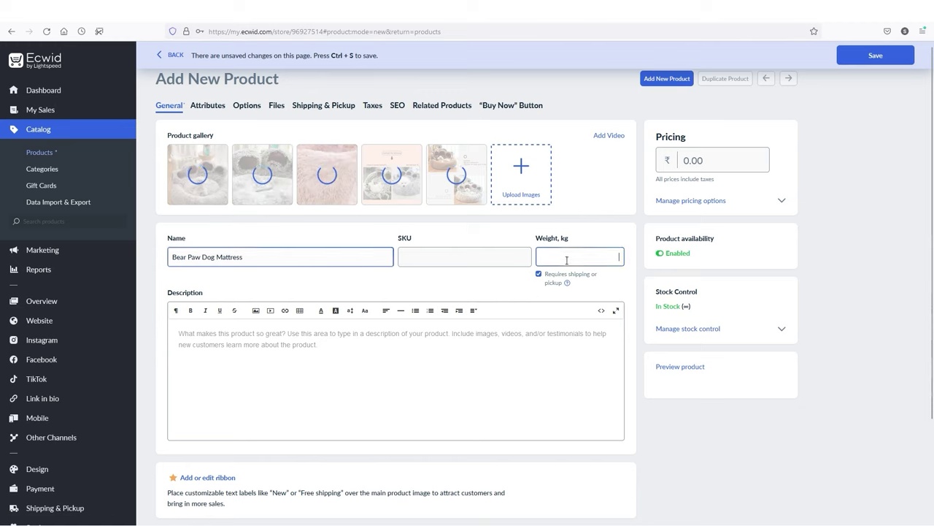
text(2)
Paste the prepared description with a centered image inserted between its paragraphs
click(285, 339)
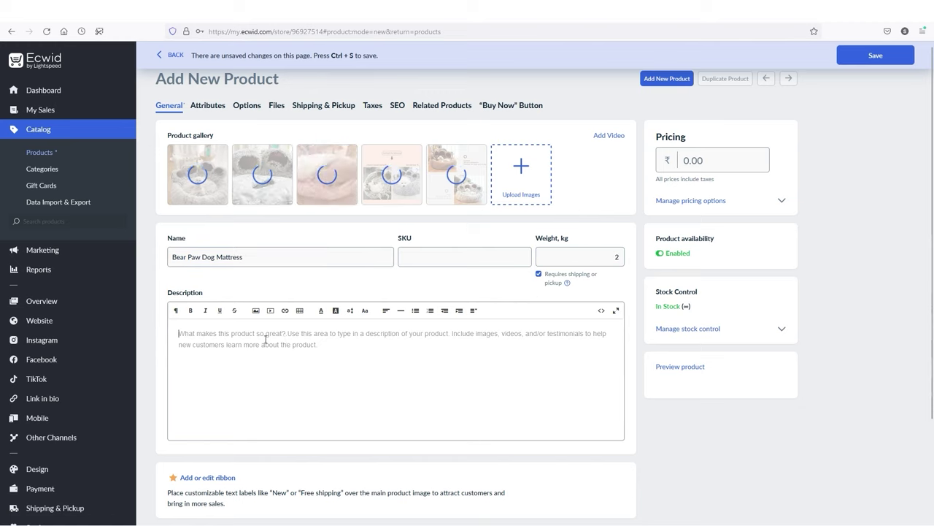
text(The shape of the bear’s paw has a more sense of design. Not only is it a pet bed when placed in the house, but it can also decorate the house and make the house look more comfortable and warmer. This soft pet bed is designed with pets in mind)
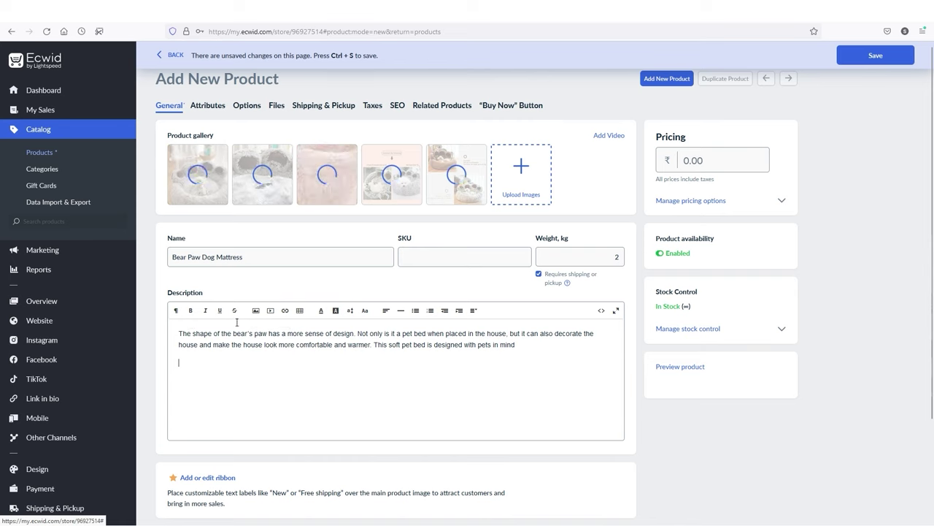
drag(182, 333, 413, 358)
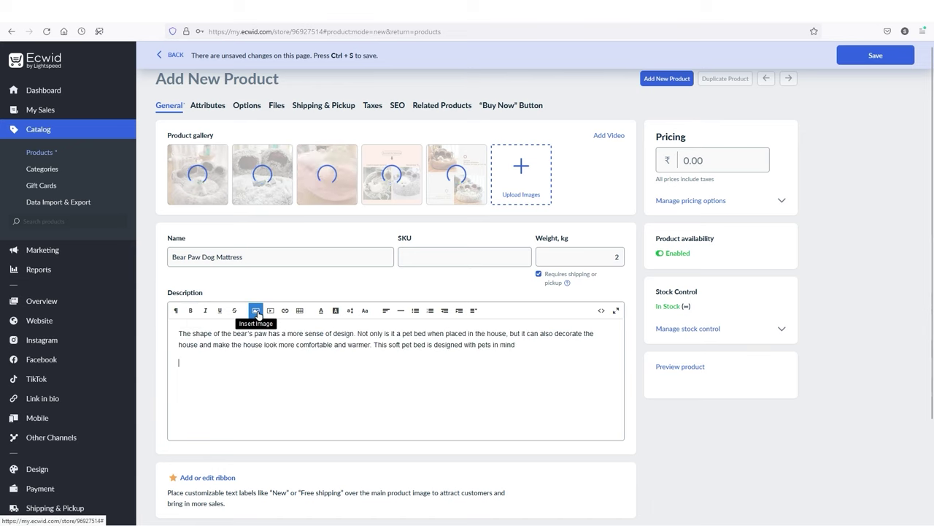
click(256, 310)
click(448, 292)
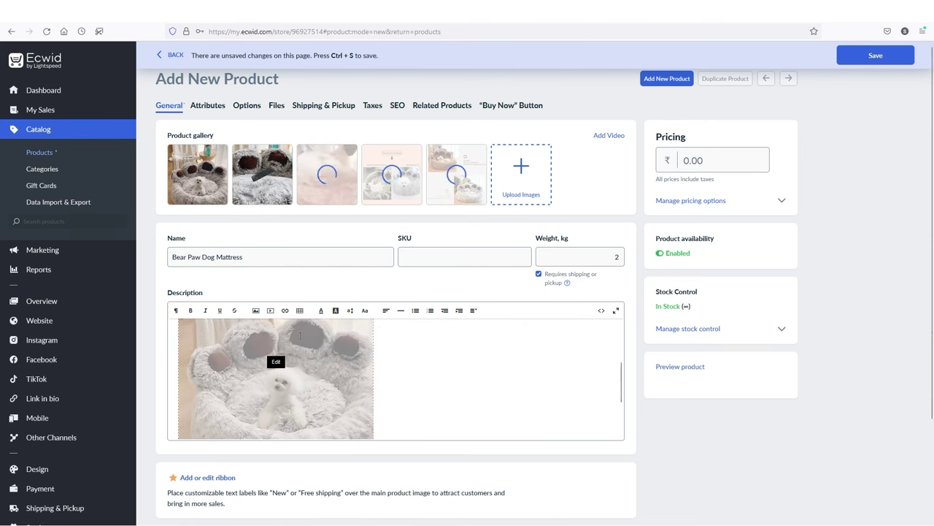
click(386, 311)
click(403, 350)
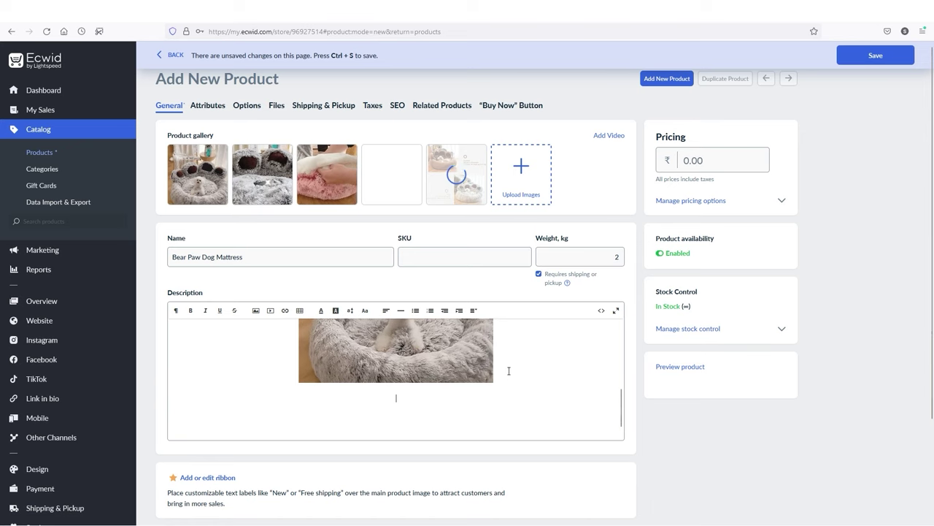
key(ctrl+v)
scroll(307, 411, up, 5)
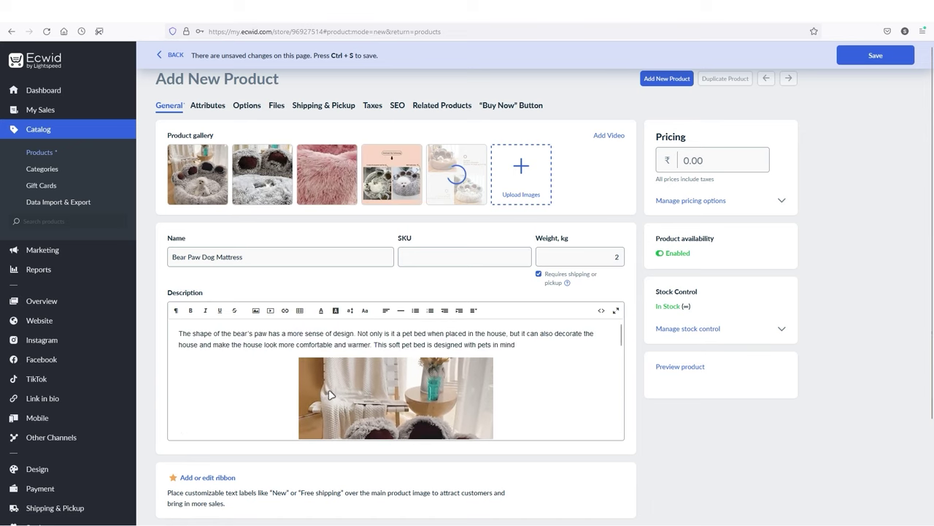
scroll(307, 365, down, 10)
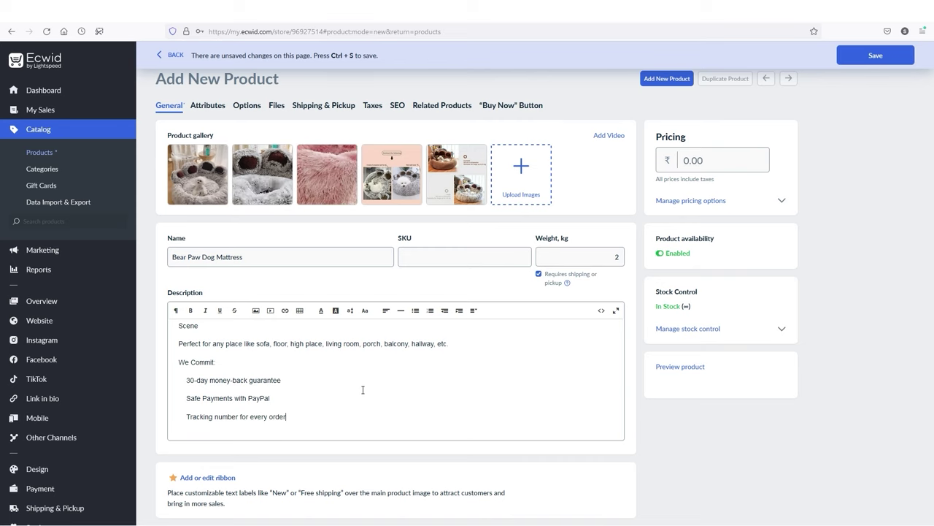
Set the product price to ₹2000
click(703, 160)
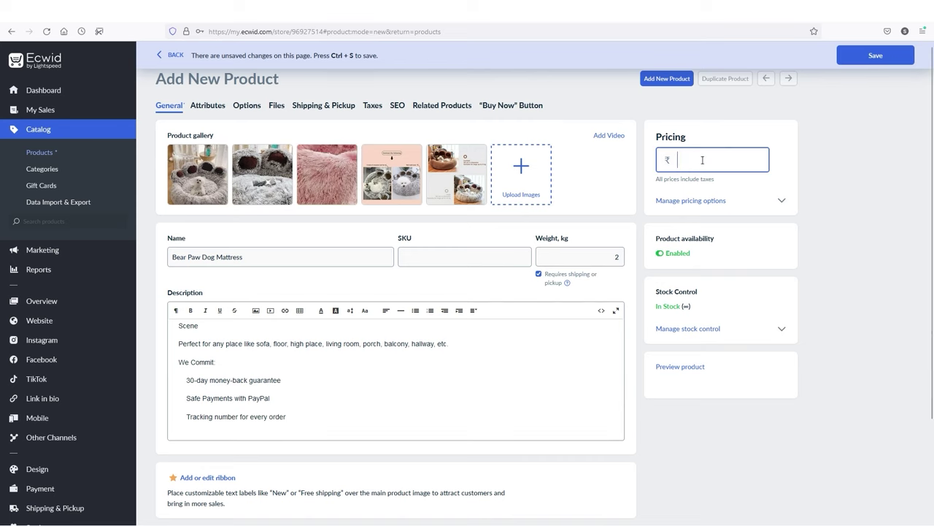
text(2000)
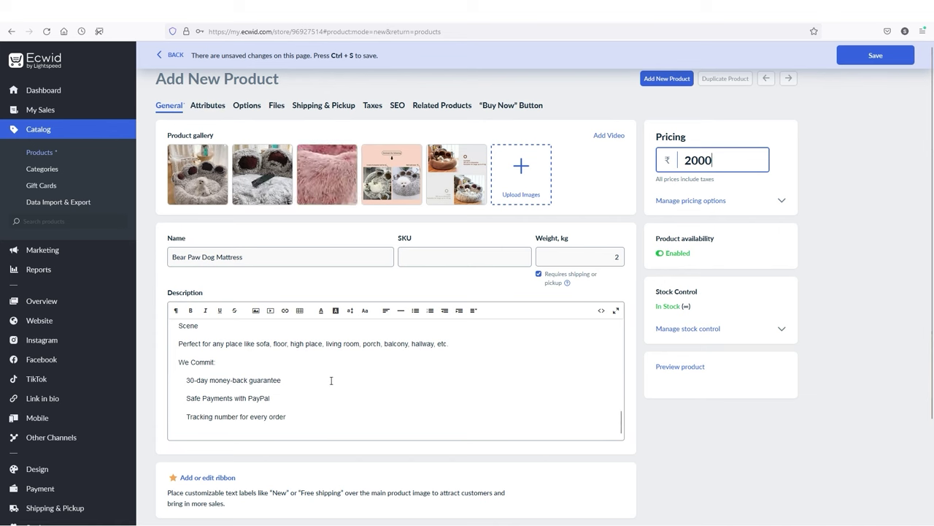
click(211, 105)
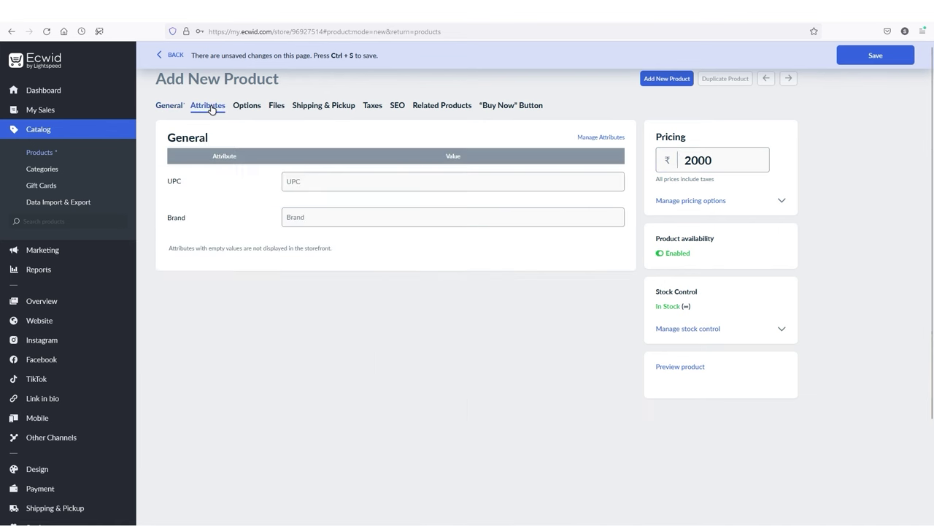
Look through the product's Attributes, Options and Digital files tabs
click(316, 214)
click(316, 181)
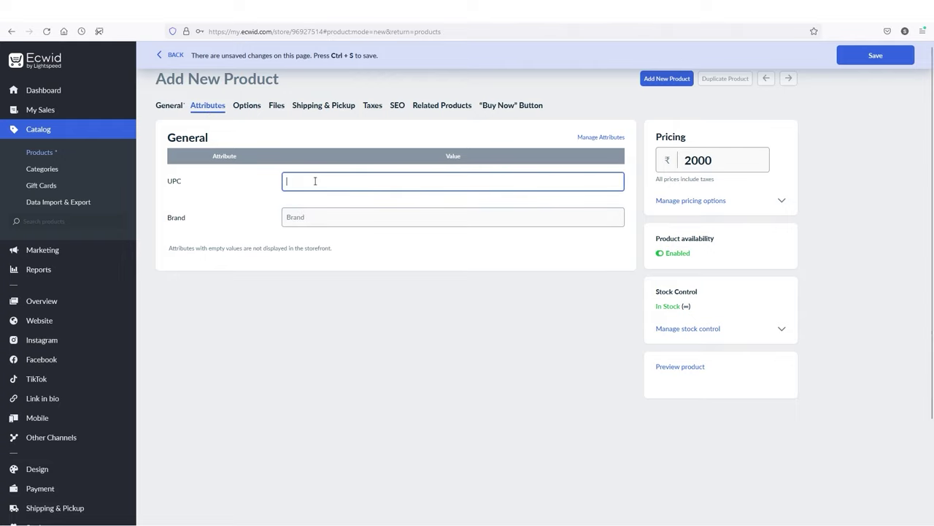
click(252, 105)
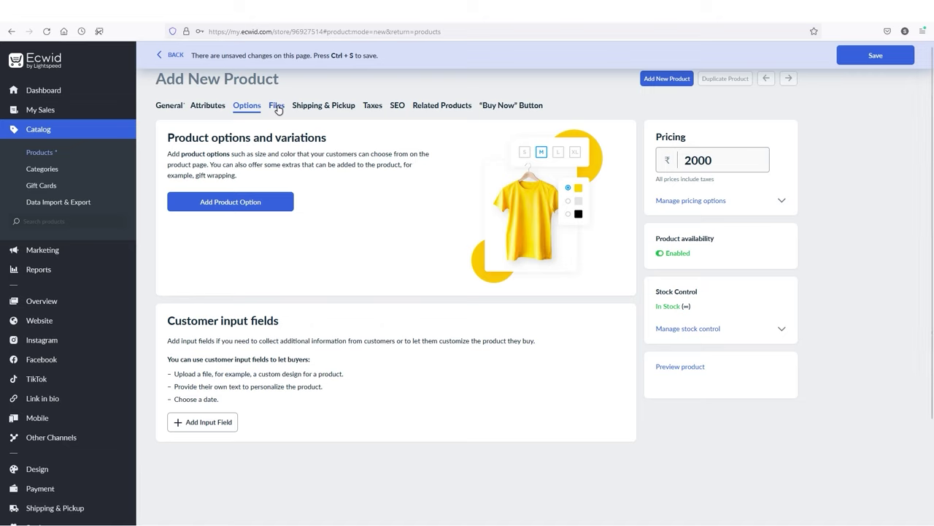
click(277, 107)
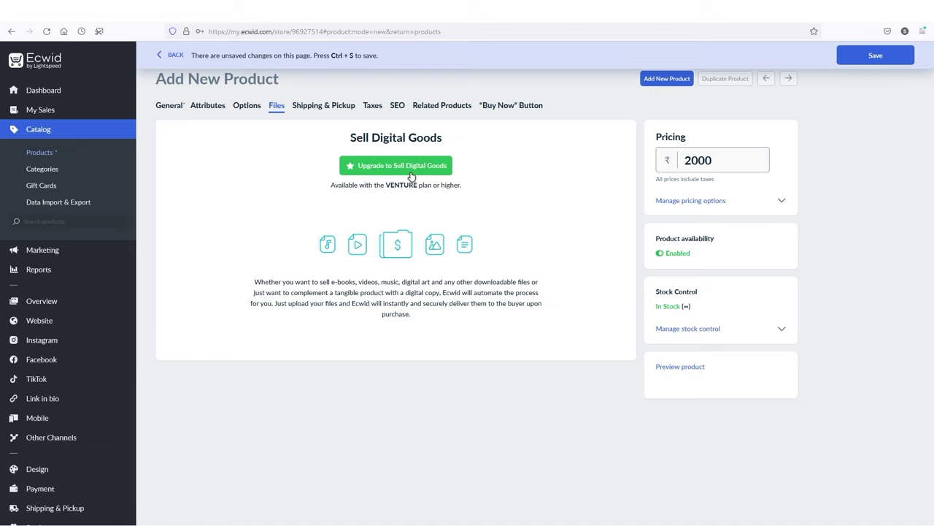
Set the product's shipping option to Free shipping
click(316, 109)
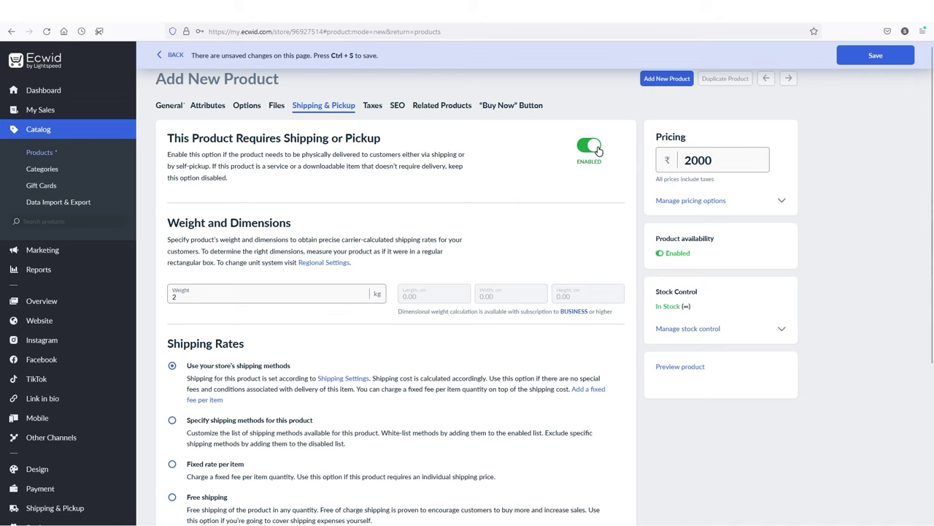
scroll(262, 416, down, 1)
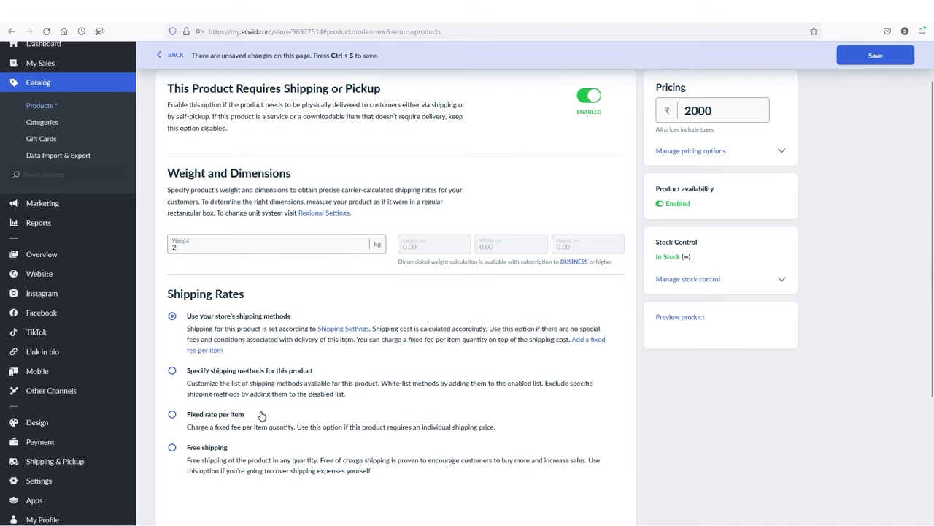
click(173, 450)
click(263, 317)
click(229, 461)
scroll(229, 461, up, 2)
Check the Tax tab, then review the SEO tab's Google search preview
click(372, 105)
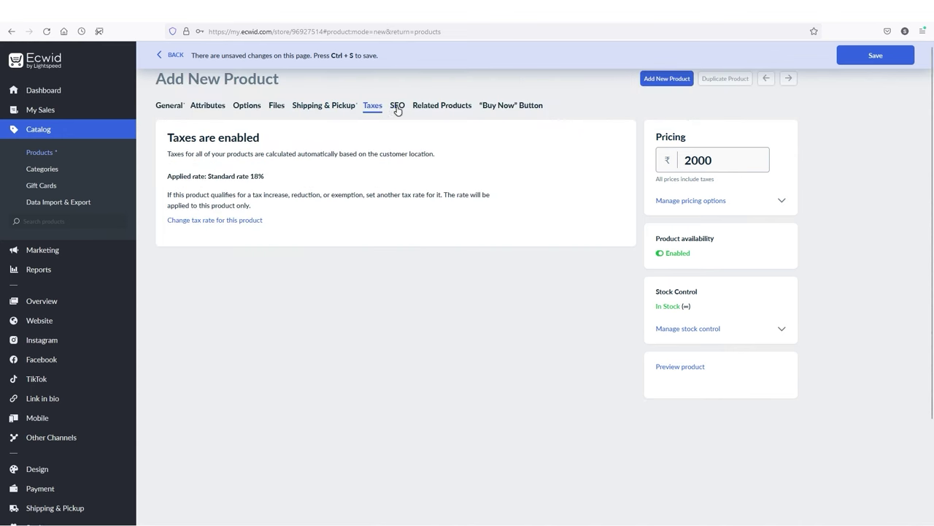
click(399, 106)
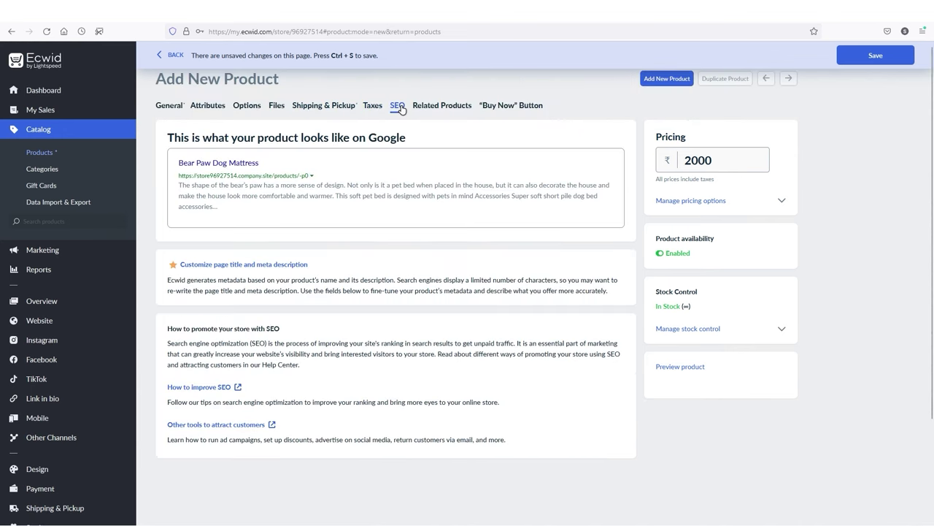
scroll(233, 274, down, 1)
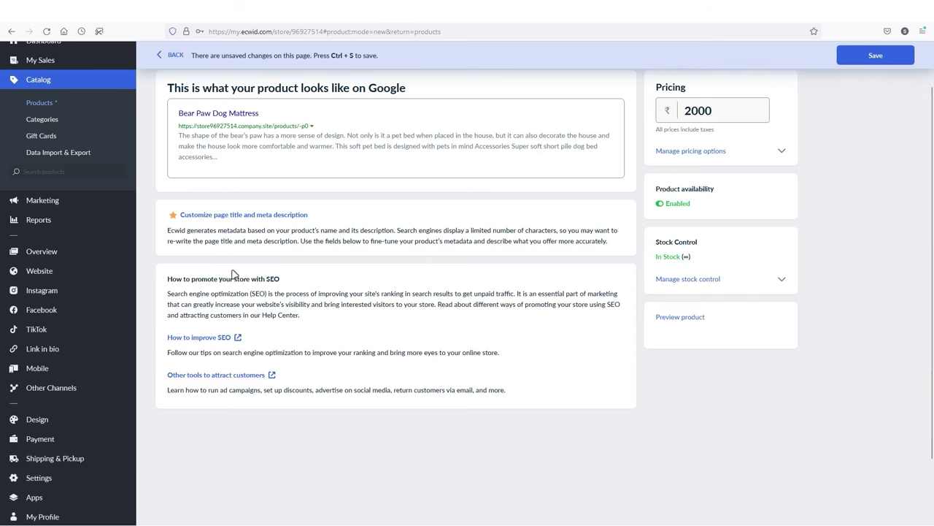
scroll(296, 340, up, 1)
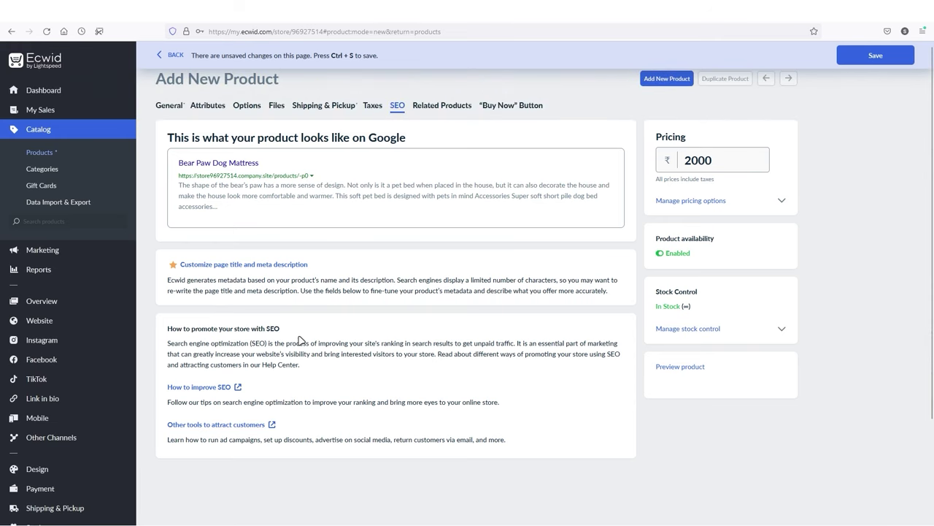
Enable related products and add SAMPLE. Green Dog Sleeveless Jacket plus five random products
click(422, 106)
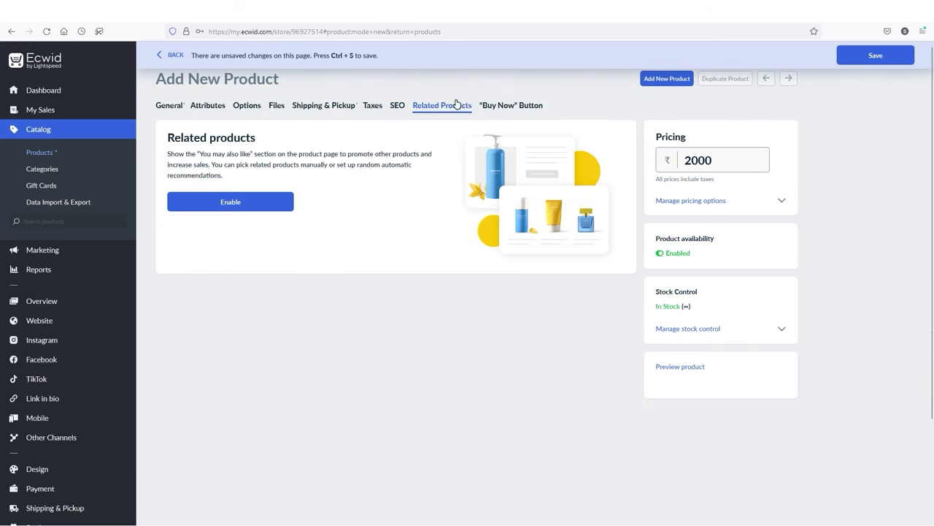
click(240, 206)
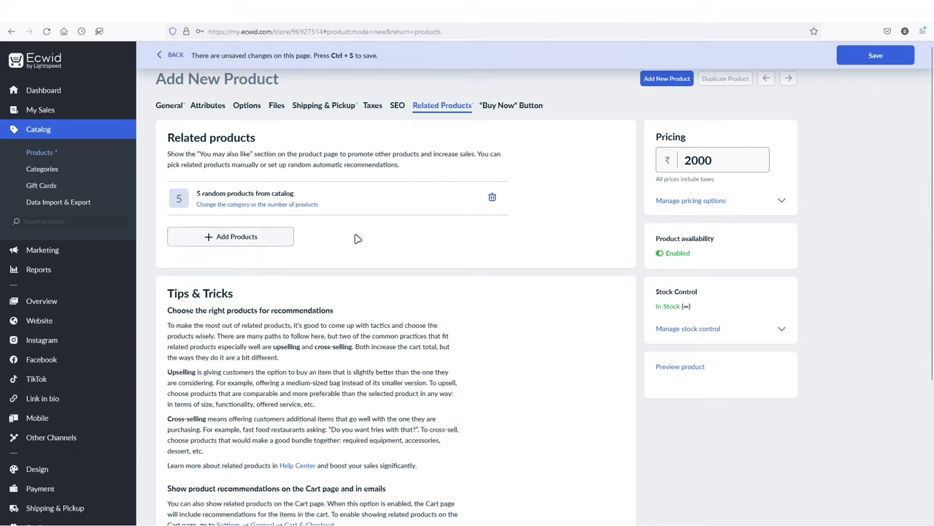
click(254, 238)
scroll(252, 277, down, 3)
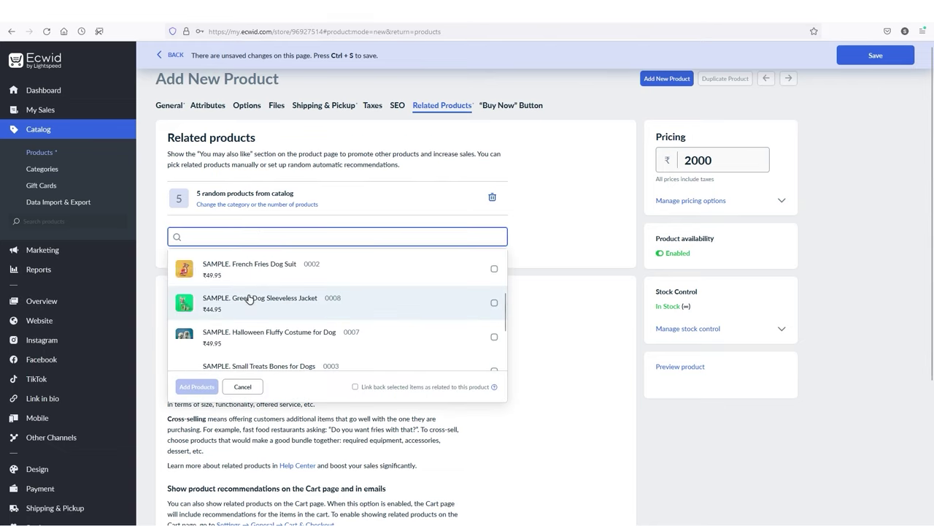
click(249, 299)
click(196, 386)
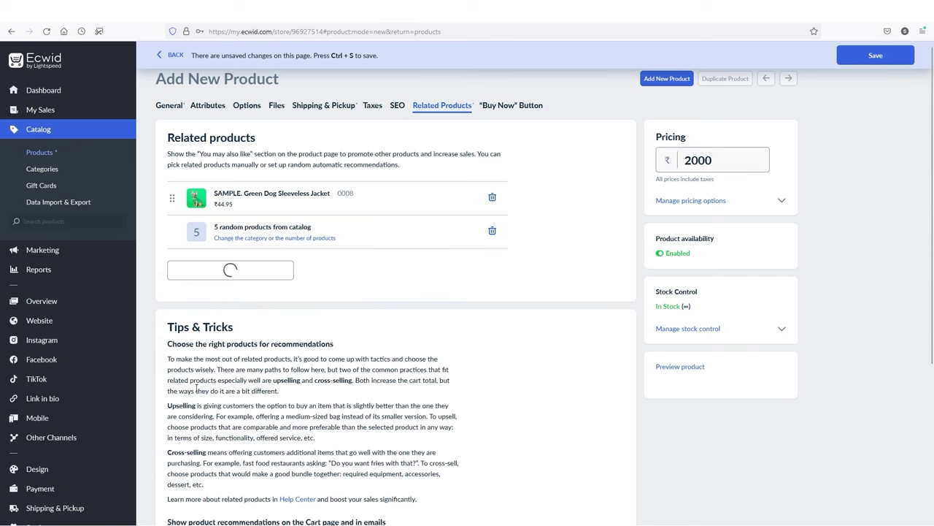
click(527, 106)
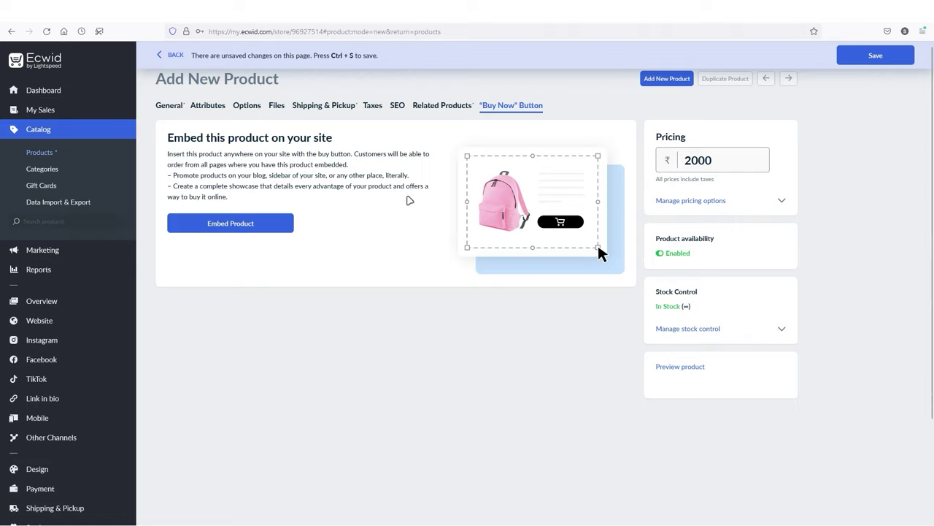
Save Bear Paw Dog Mattress and check it's listed at ₹2 000.00 among the products
click(879, 59)
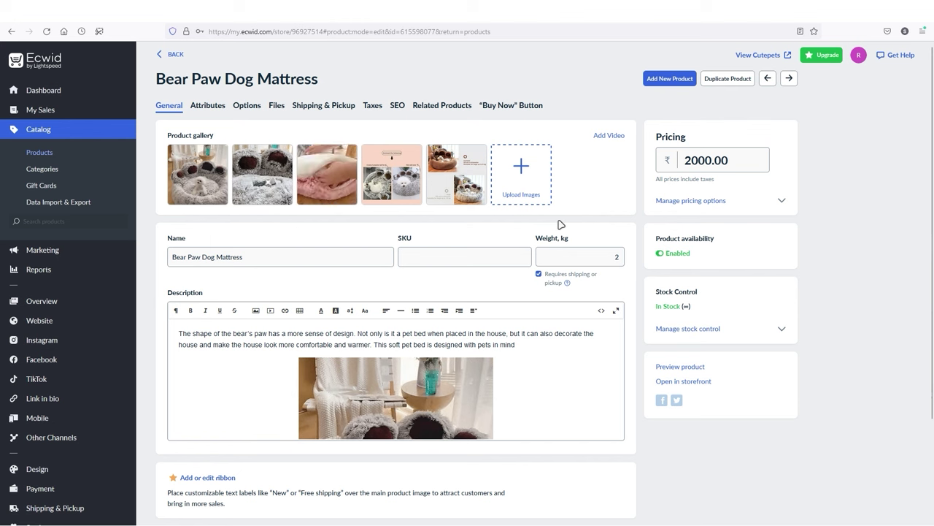
click(158, 57)
click(45, 152)
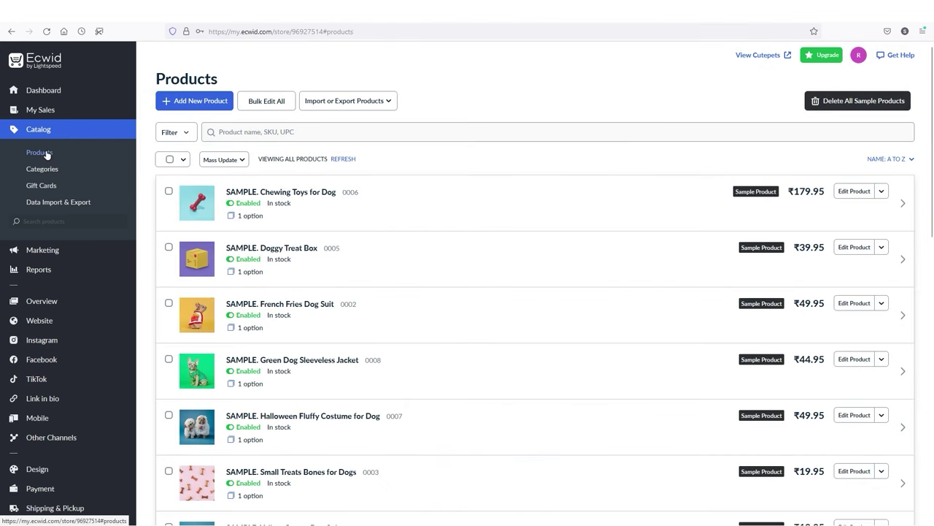
scroll(277, 248, down, 5)
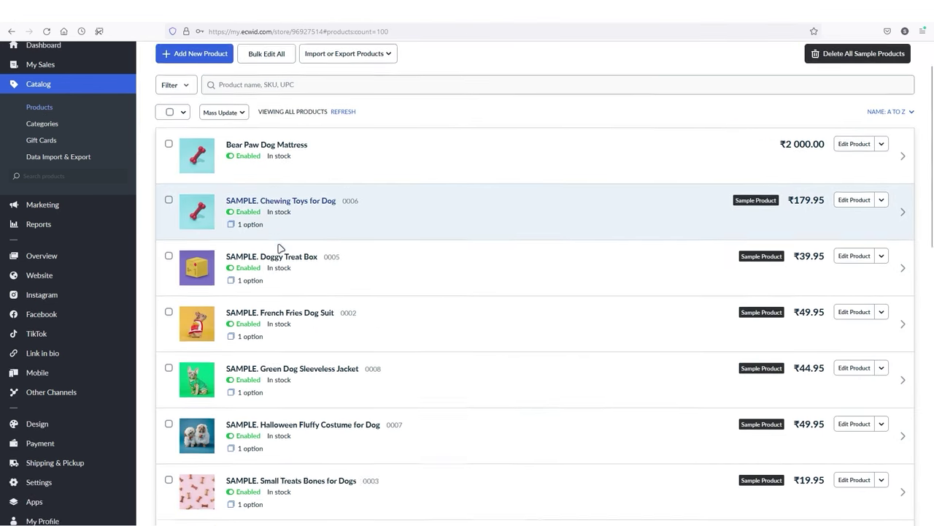
scroll(288, 248, up, 6)
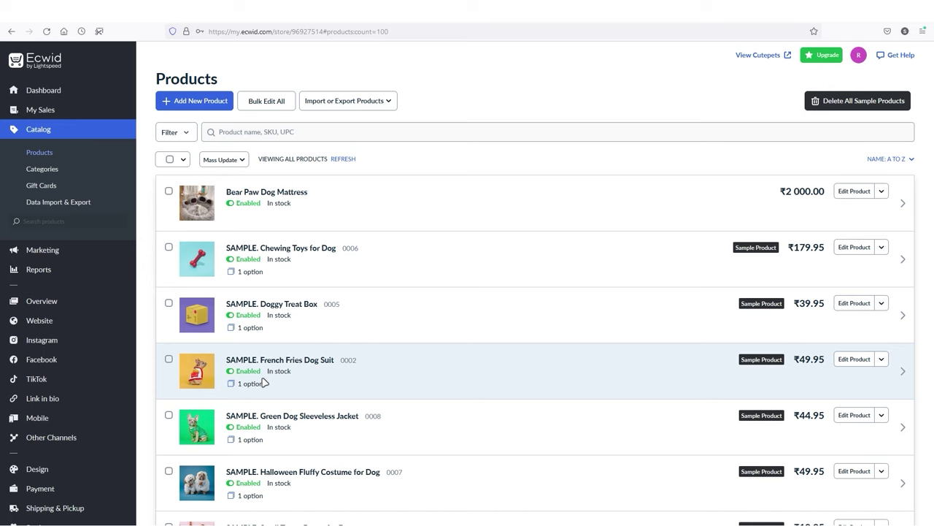
Copy the Custom website integration code from Overview and return to the Google Sites editor
click(44, 307)
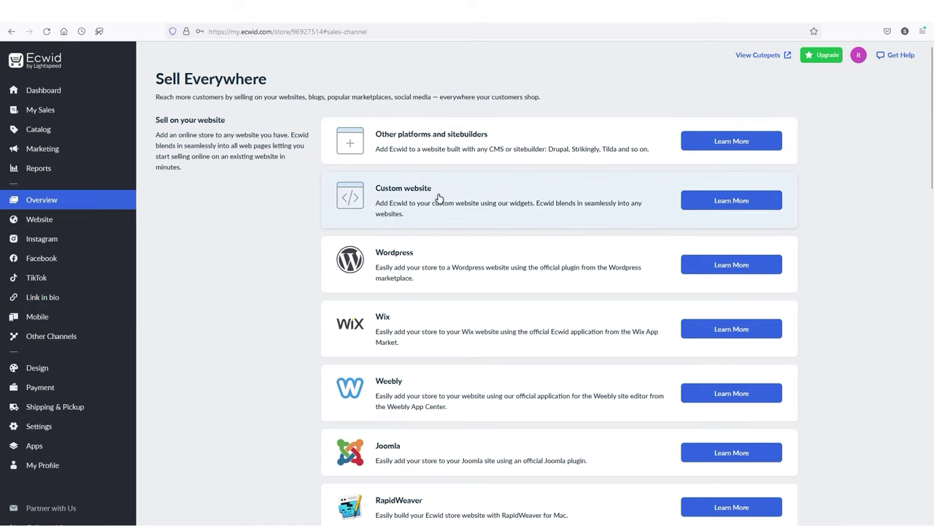
click(552, 198)
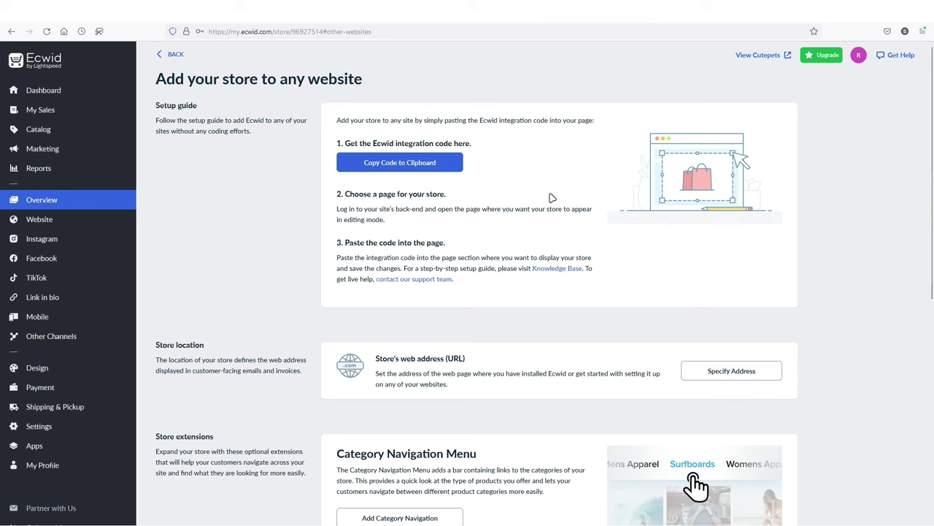
click(431, 171)
click(406, 168)
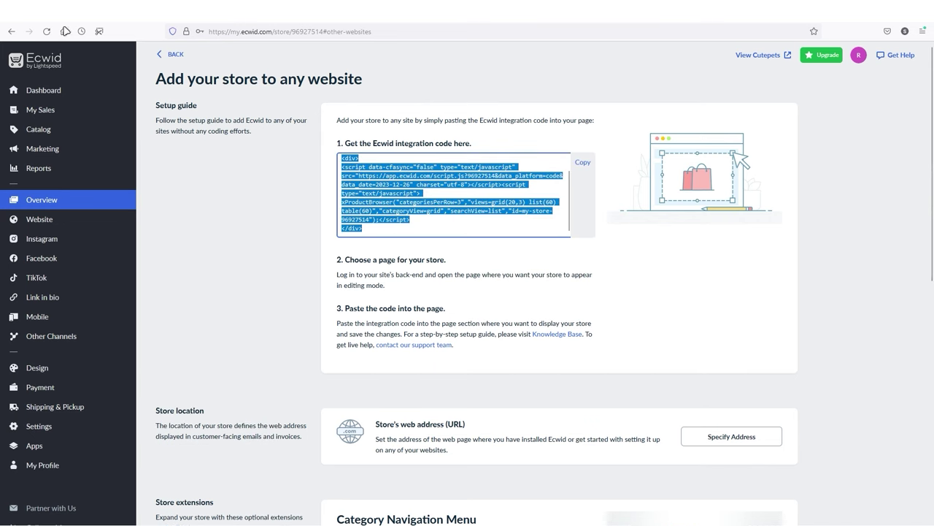
key(alt+Tab)
scroll(482, 286, down, 1)
Embed the copied Ecwid store code as an Embed block beneath the Pet Shop banner
scroll(482, 286, down, 1)
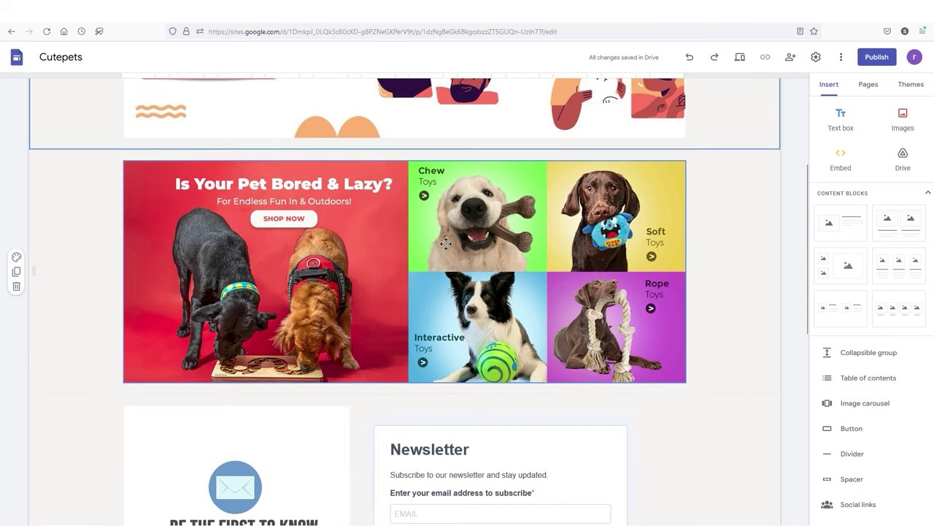
scroll(452, 252, up, 3)
click(413, 226)
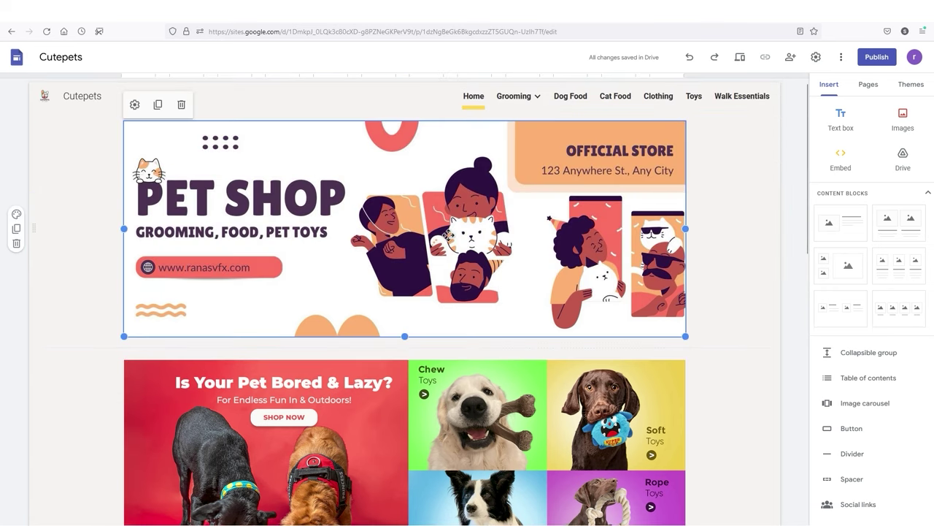
click(845, 168)
click(398, 259)
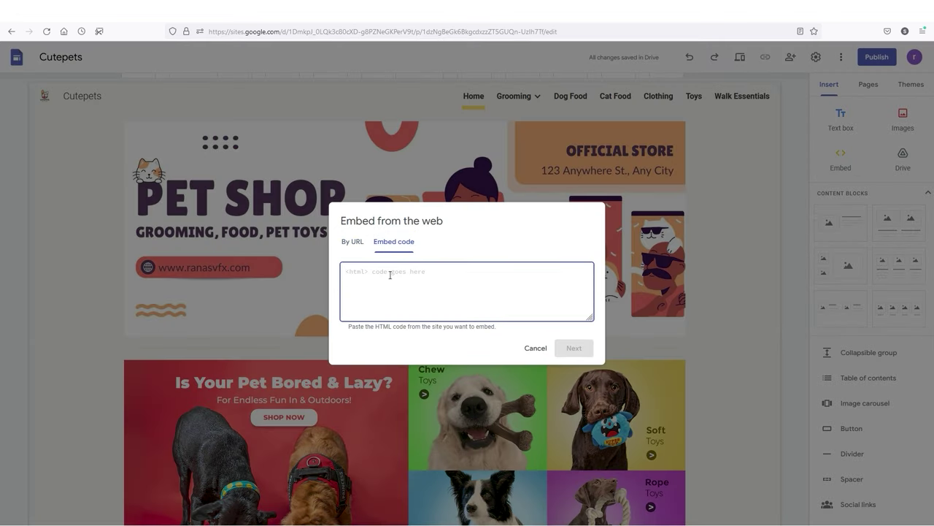
key(ctrl+v)
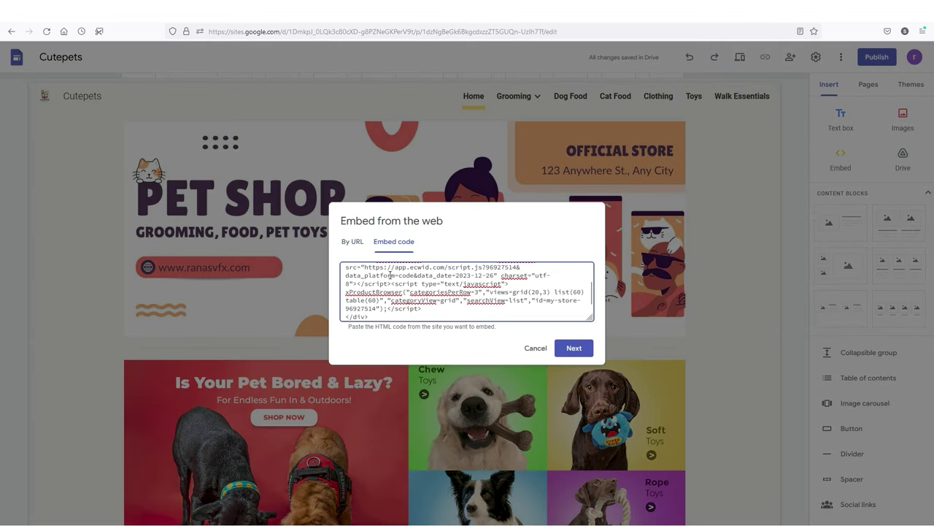
click(573, 348)
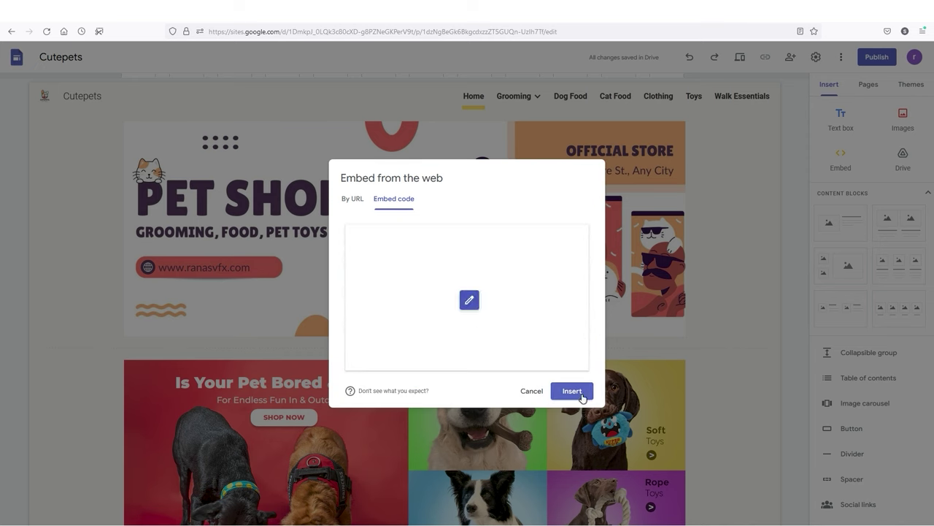
click(572, 391)
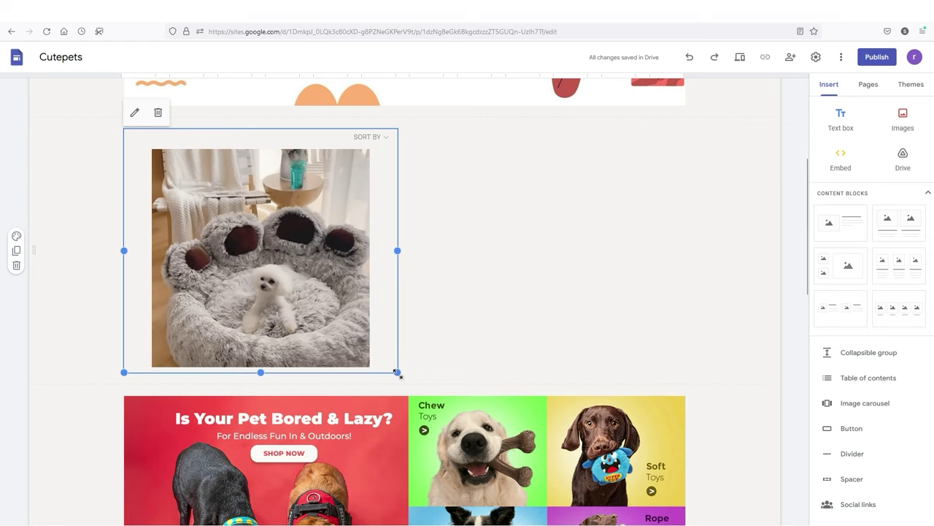
Stretch the Ecwid store embed full-width and taller so it shows a three-column product grid
drag(397, 372, 636, 183)
drag(379, 183, 397, 404)
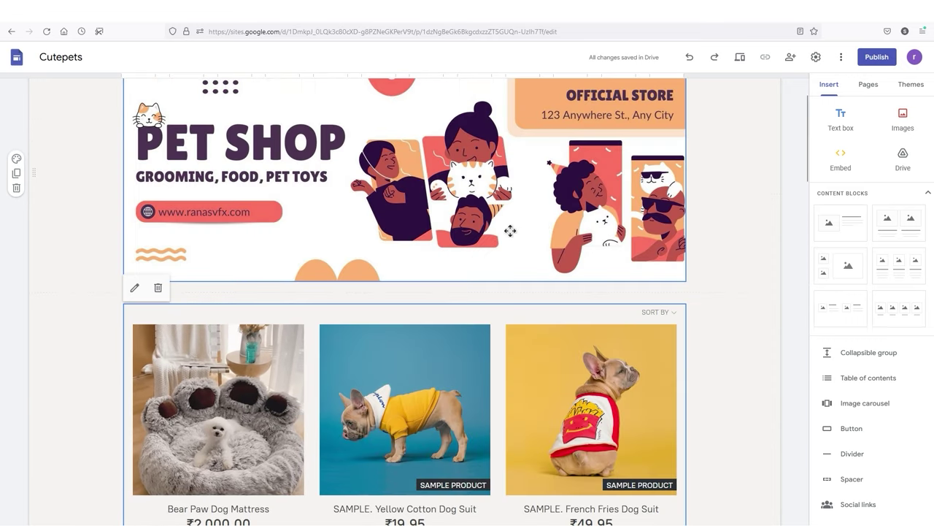
scroll(409, 267, down, 4)
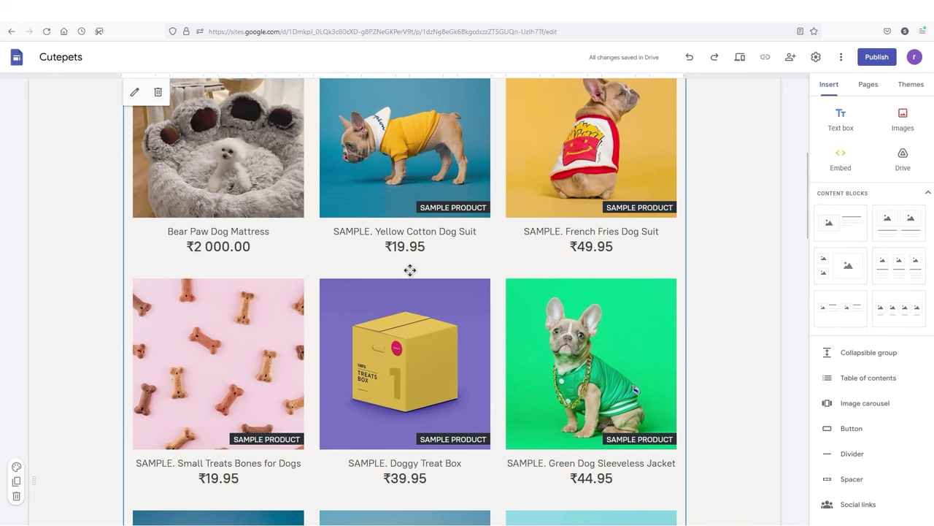
scroll(410, 272, down, 1)
In Ecwid, choose Add Product Search and copy the search box code
scroll(411, 273, up, 2)
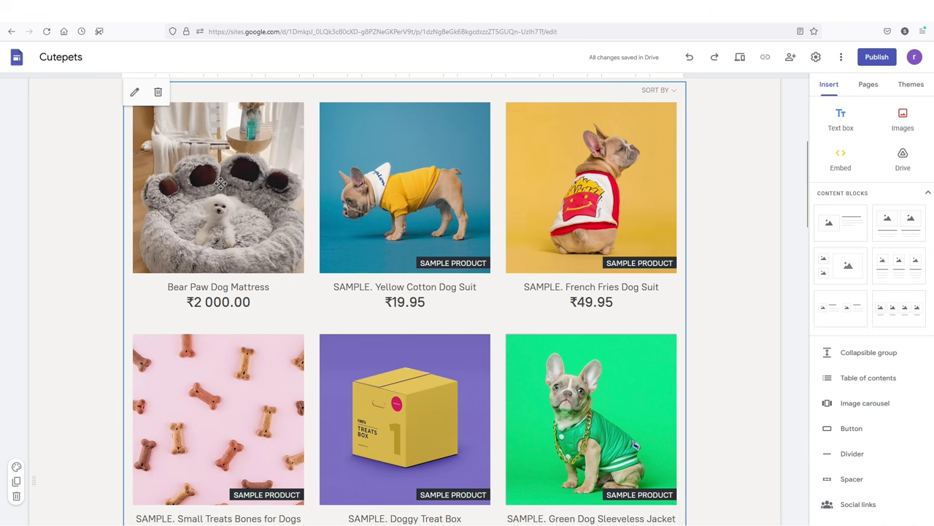
scroll(318, 258, down, 7)
scroll(319, 258, down, 1)
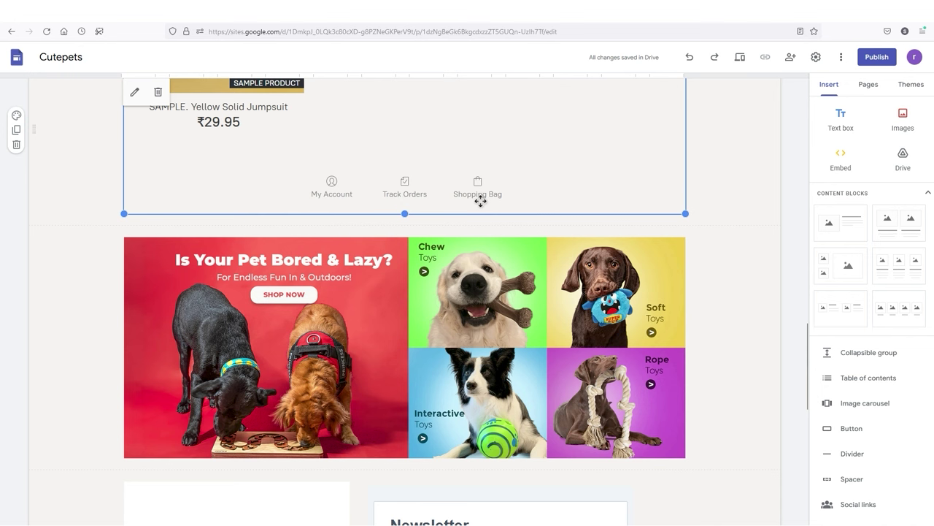
scroll(224, 246, up, 8)
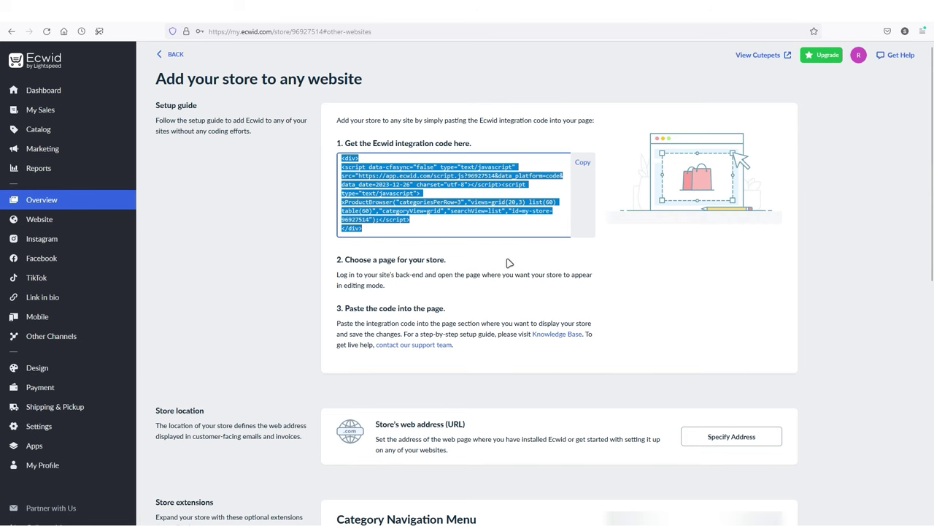
scroll(511, 261, down, 10)
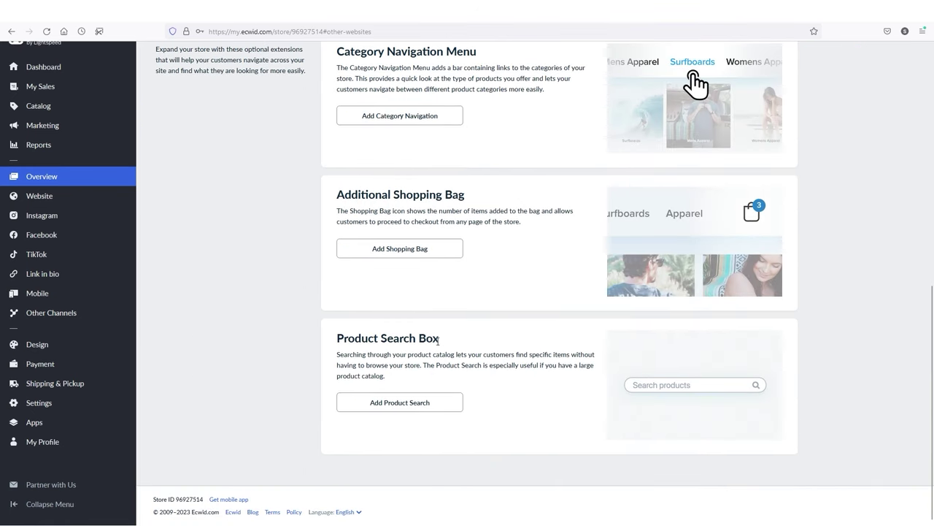
click(401, 407)
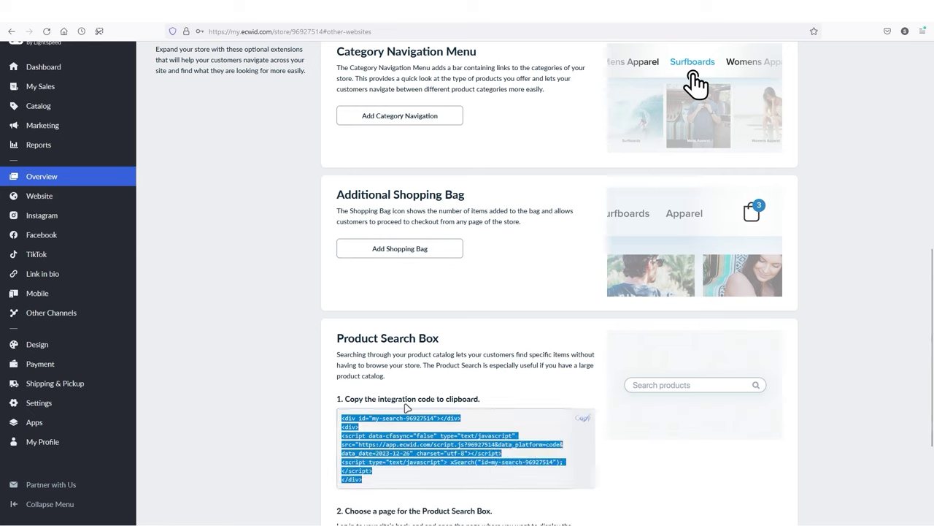
right_click(348, 429)
click(380, 312)
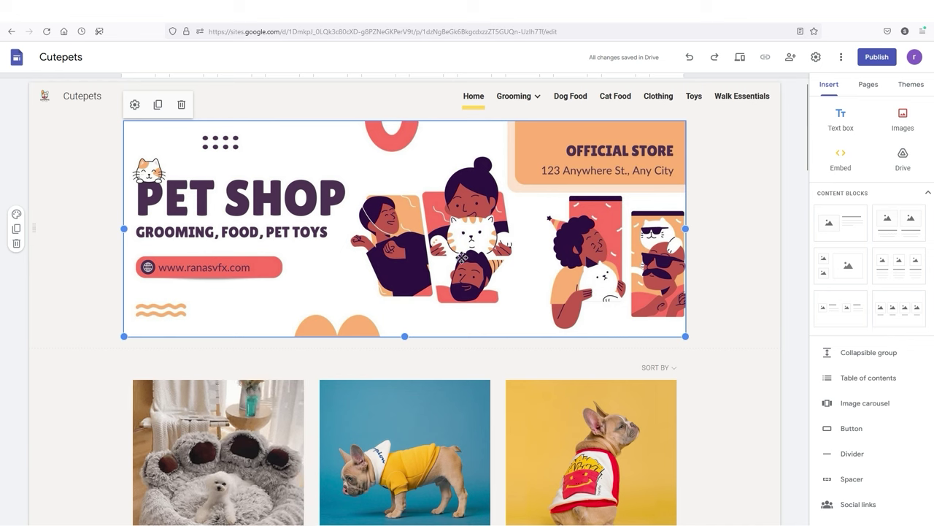
Embed the pasted Ecwid product search box code on the Cutepets page
click(841, 155)
click(398, 257)
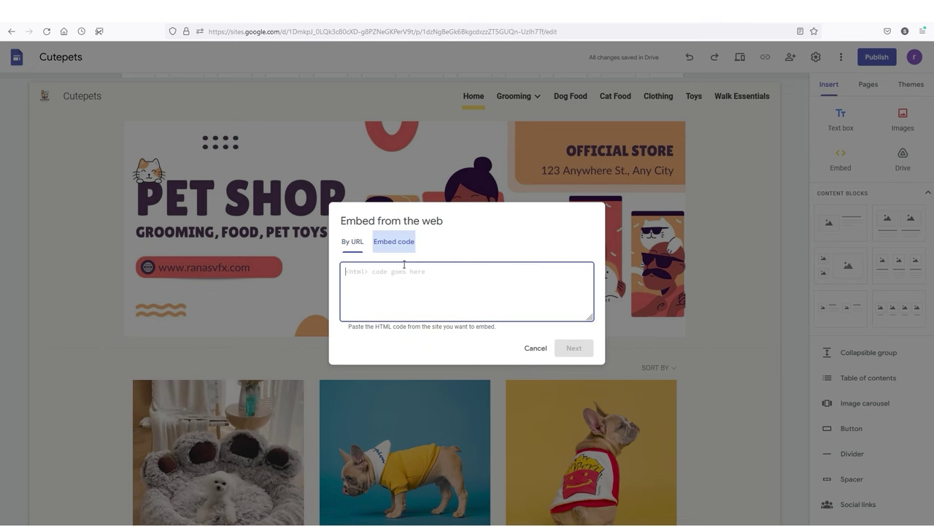
key(ctrl+v)
click(574, 348)
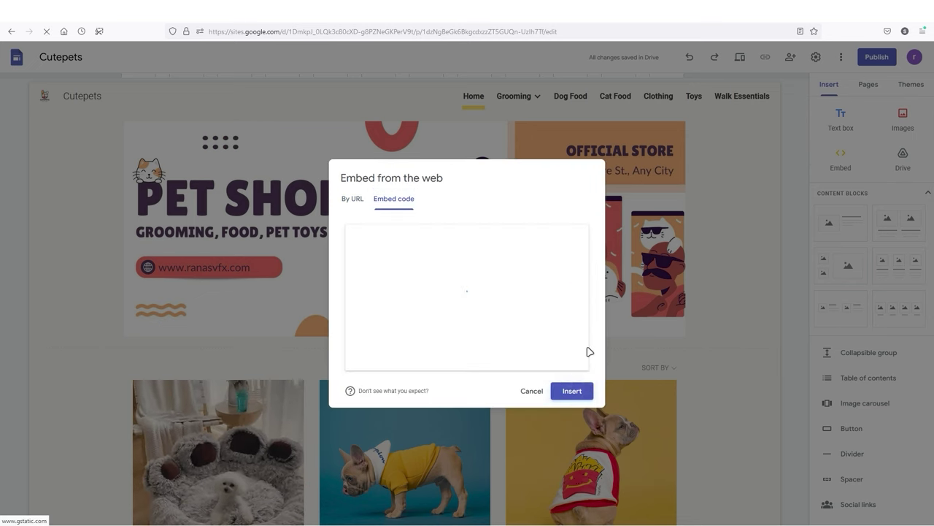
click(573, 392)
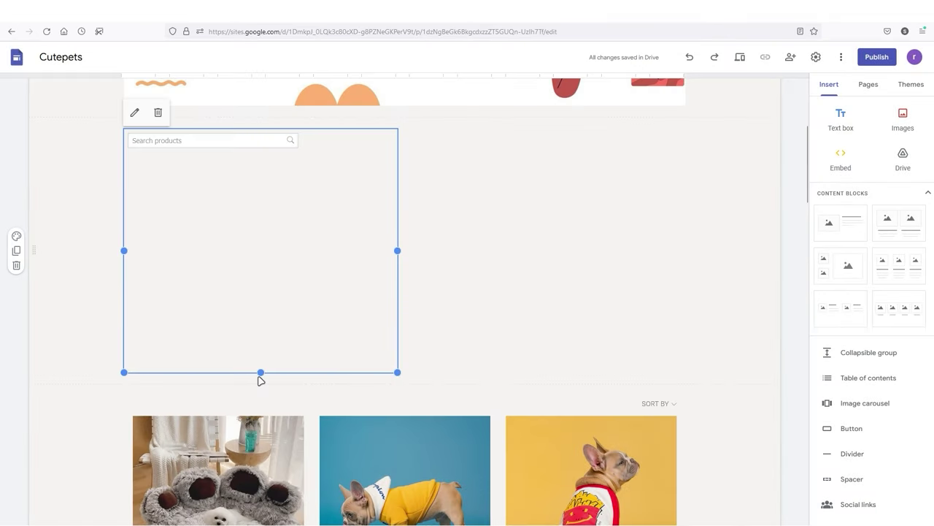
Shrink the search box to a thin bar and place it at the right above the grid
drag(261, 311, 456, 152)
drag(542, 143, 478, 144)
drag(375, 142, 613, 163)
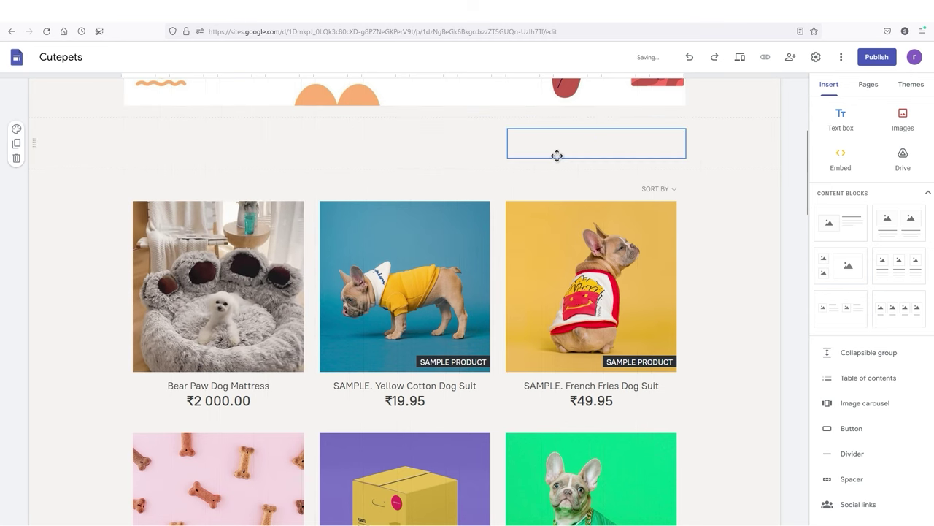
Add a bold Heading-style text box reading 'New Arrival'
click(841, 120)
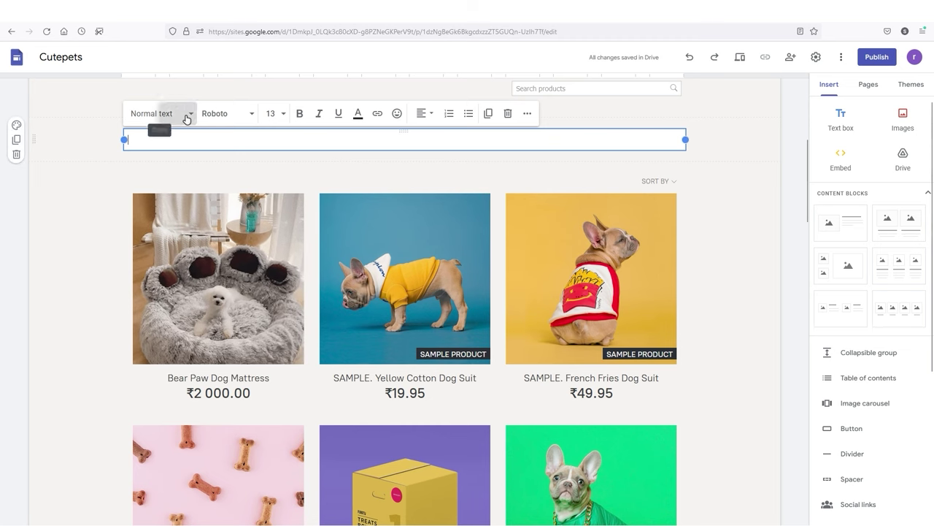
click(175, 114)
click(169, 187)
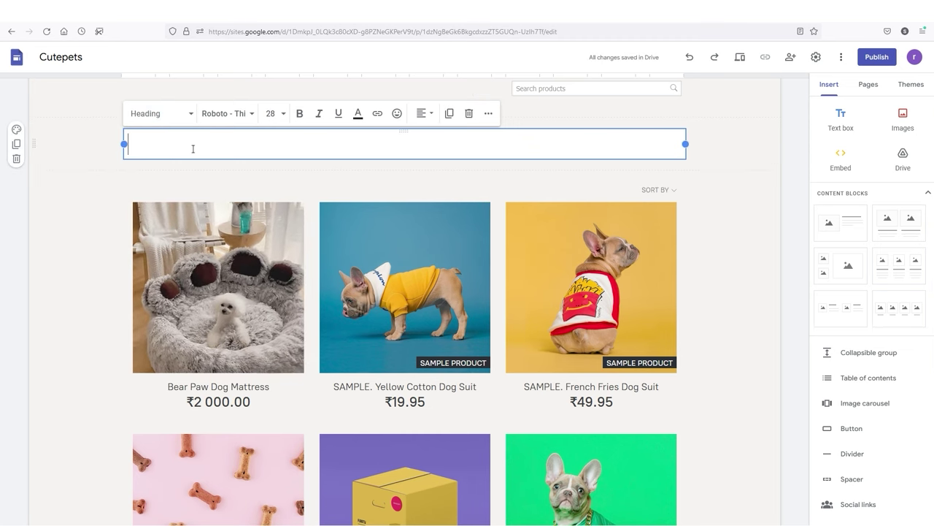
text(New Arrival)
key(ctrl+a)
click(299, 114)
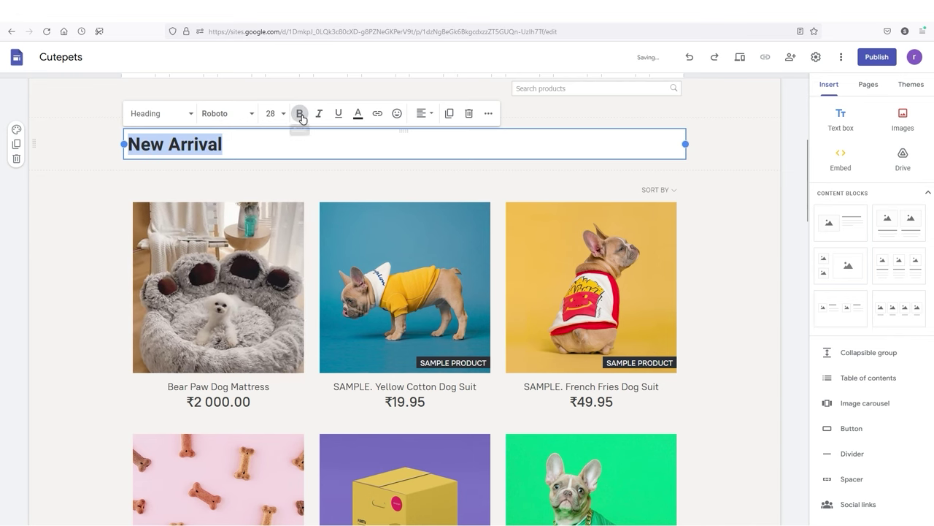
click(424, 113)
click(421, 140)
Place the New Arrival heading beside the search box and give that section a yellow background
scroll(122, 206, up, 2)
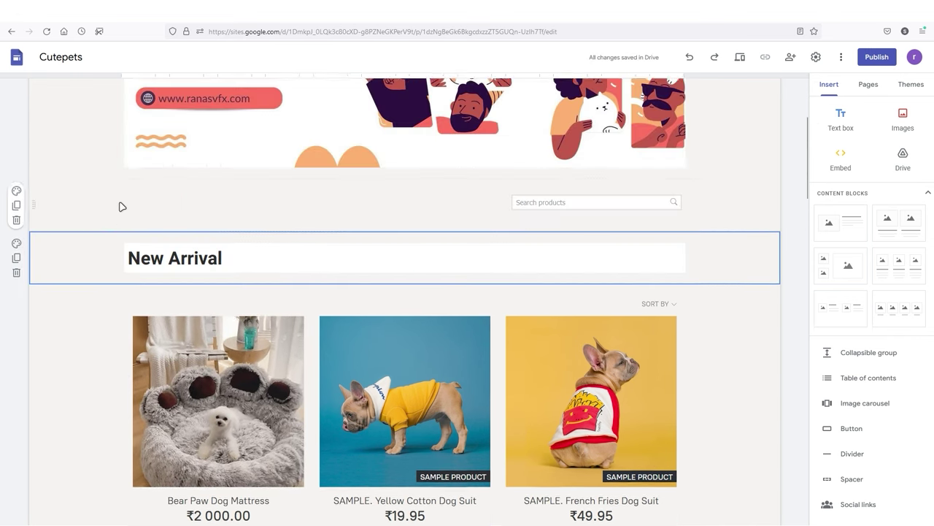
scroll(121, 206, up, 1)
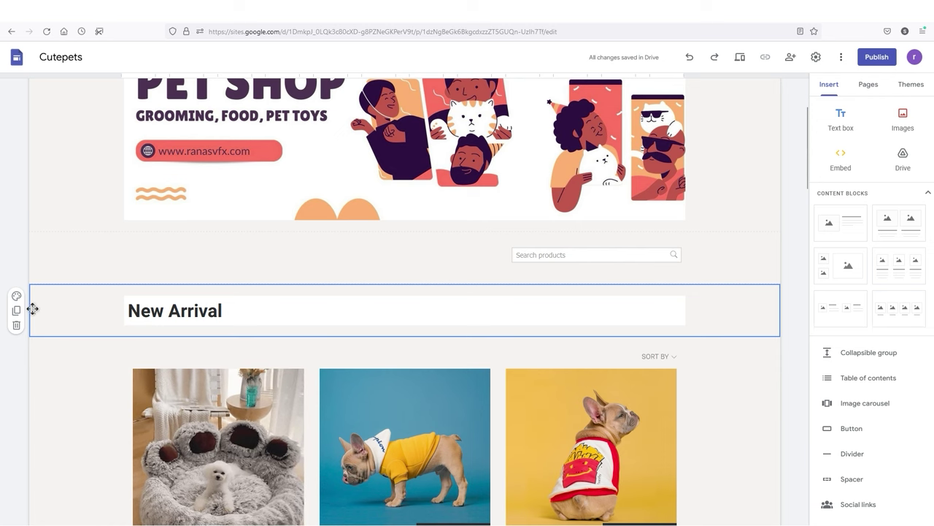
drag(33, 310, 250, 255)
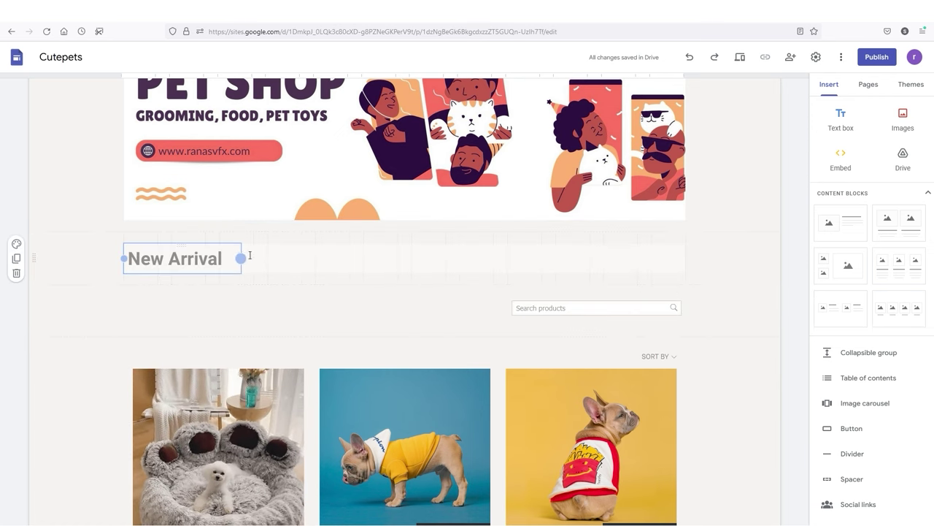
drag(188, 252, 219, 312)
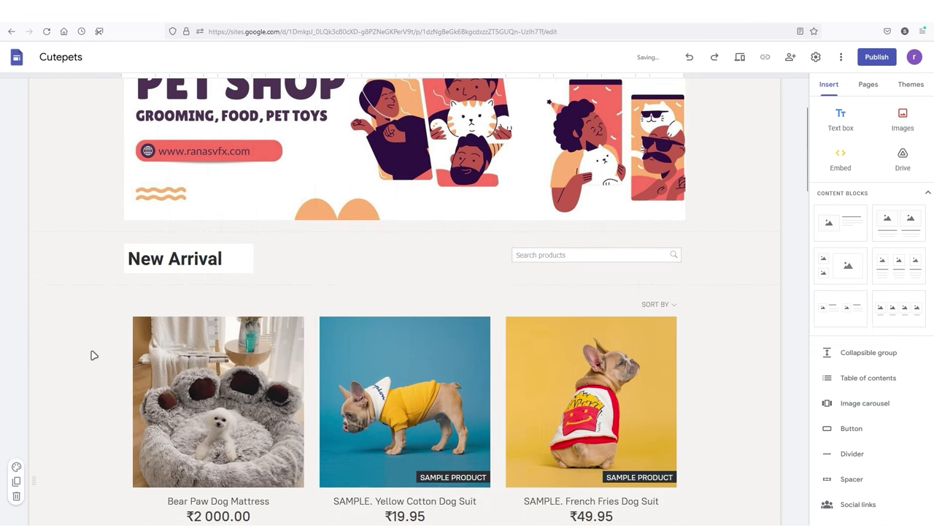
click(45, 311)
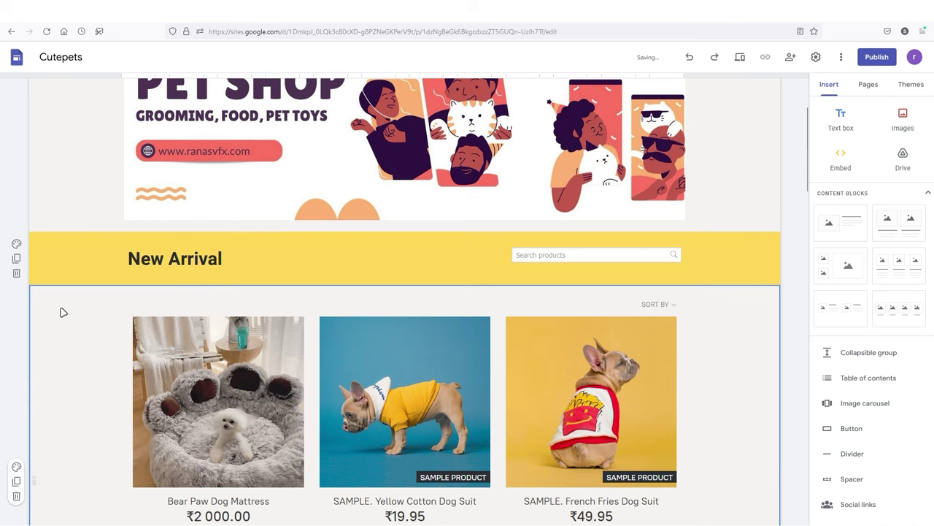
Apply section color Style 2 to the Pet Shop banner section
scroll(78, 171, up, 2)
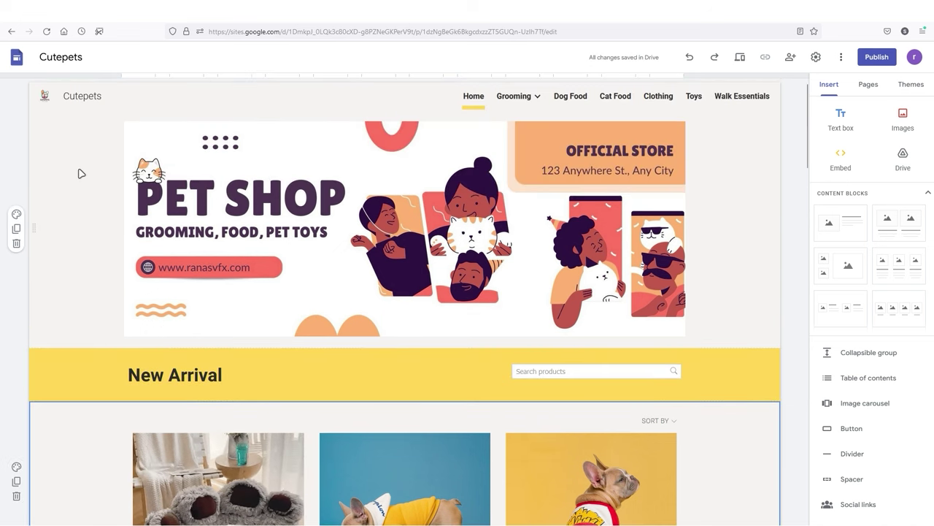
click(15, 214)
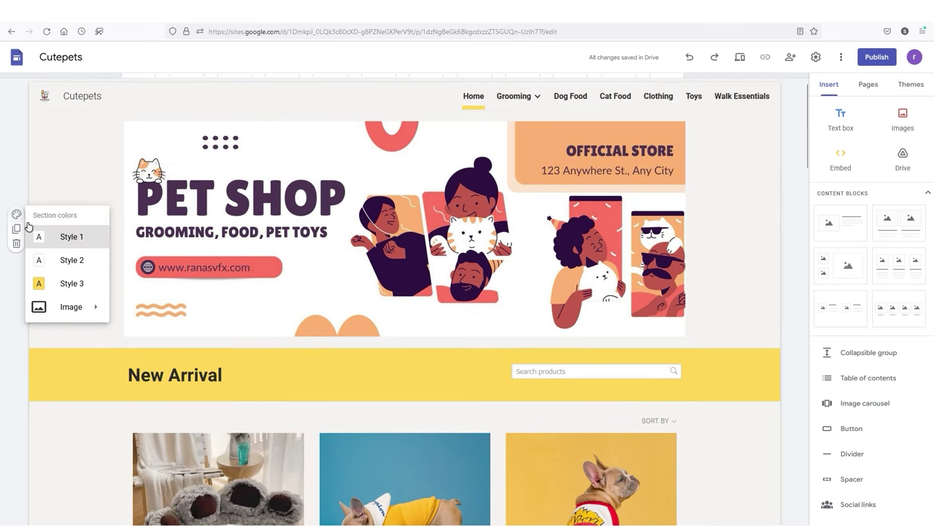
click(73, 262)
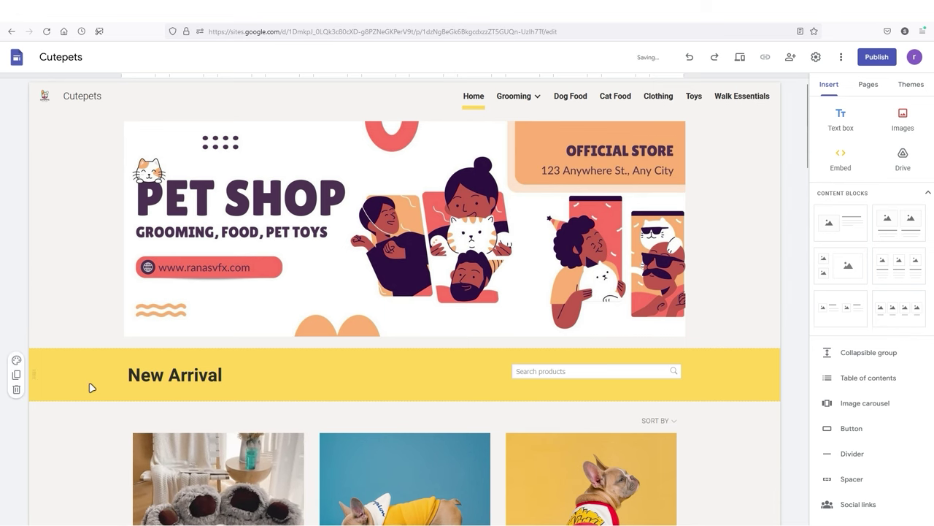
Shift the Newsletter signup block one column right, beside the Be the First to Know image
scroll(77, 453, down, 10)
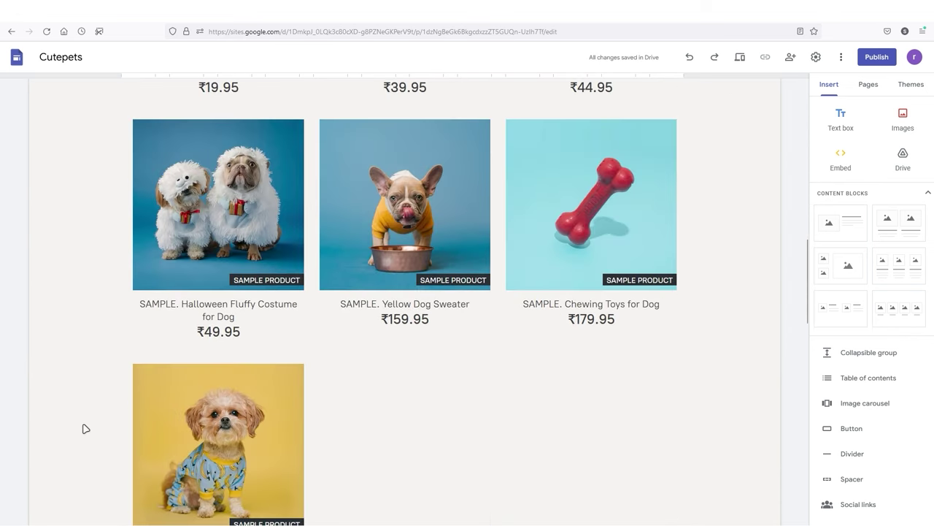
scroll(84, 431, up, 4)
scroll(85, 428, up, 4)
scroll(84, 425, down, 10)
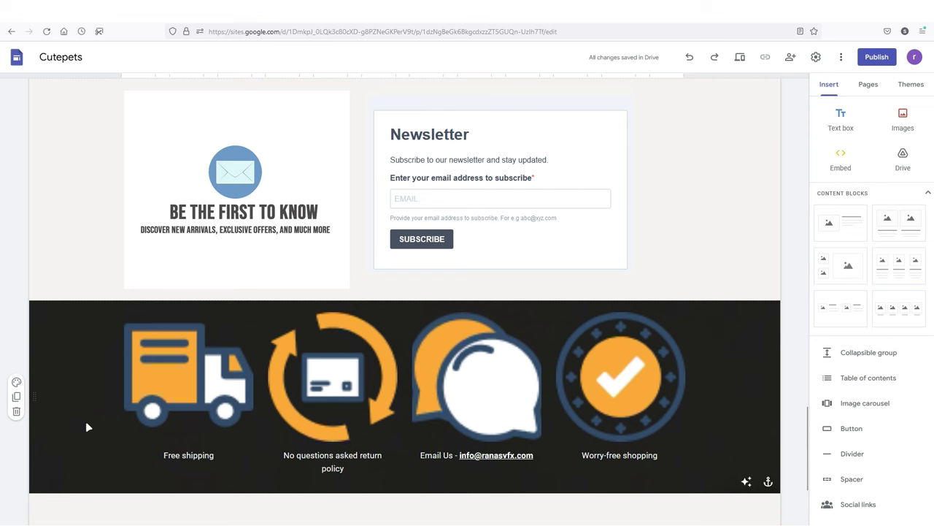
scroll(86, 426, up, 2)
drag(536, 296, 552, 300)
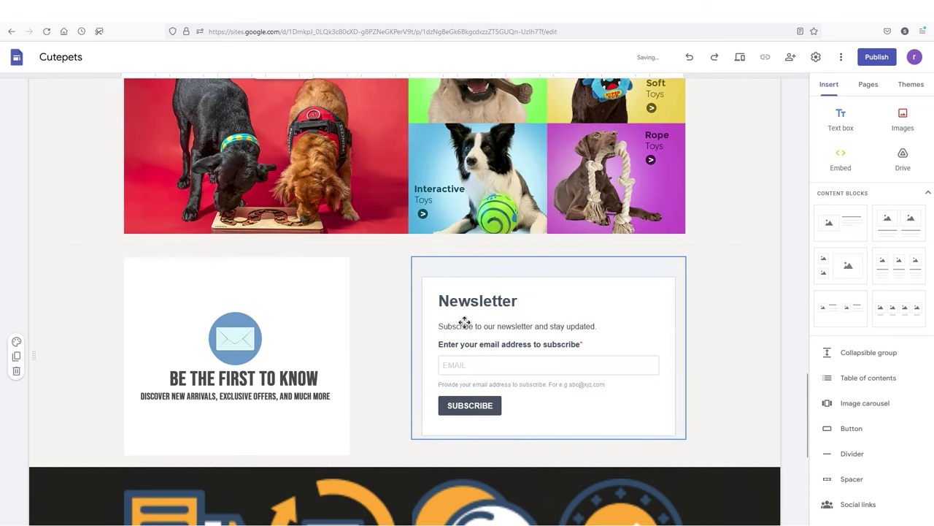
scroll(300, 338, down, 4)
scroll(153, 278, down, 1)
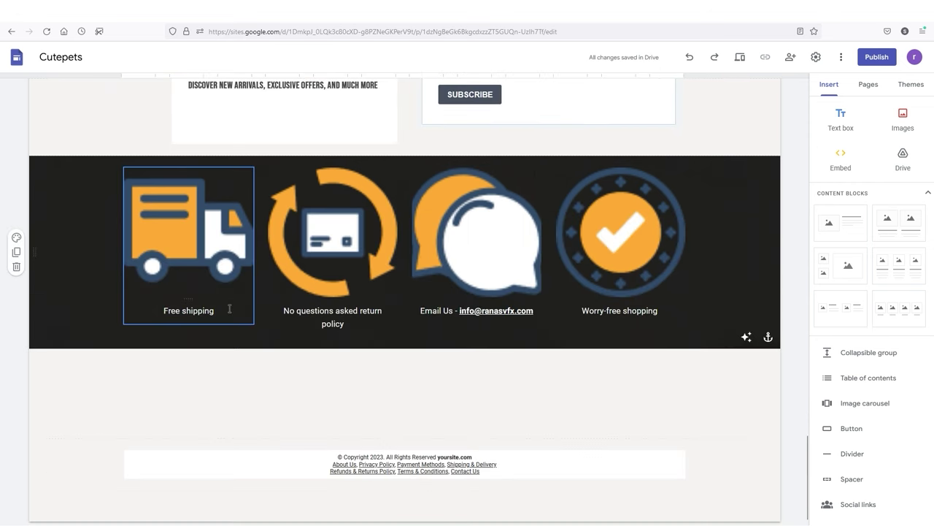
scroll(434, 344, up, 15)
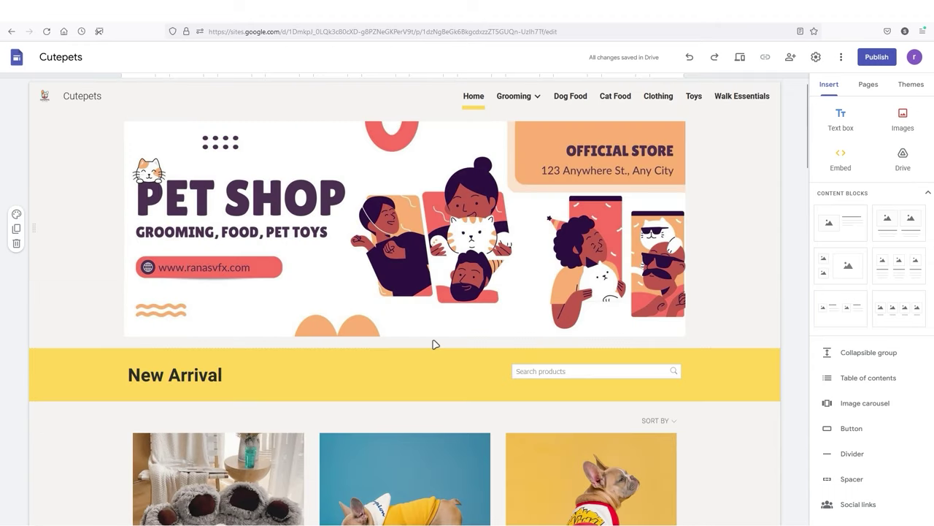
scroll(438, 394, down, 4)
scroll(447, 363, up, 4)
scroll(447, 362, up, 1)
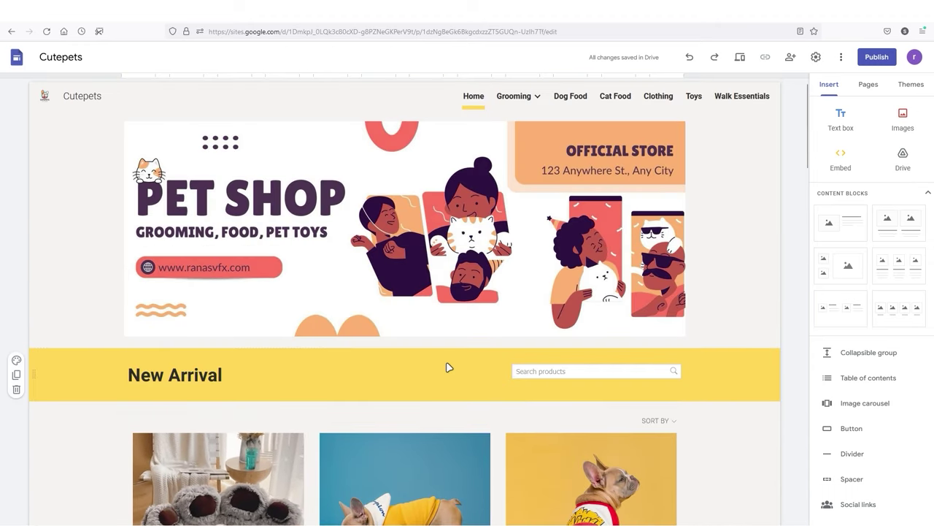
Preview the site and scroll through the yellow New Arrival band, search box and product grid
click(740, 62)
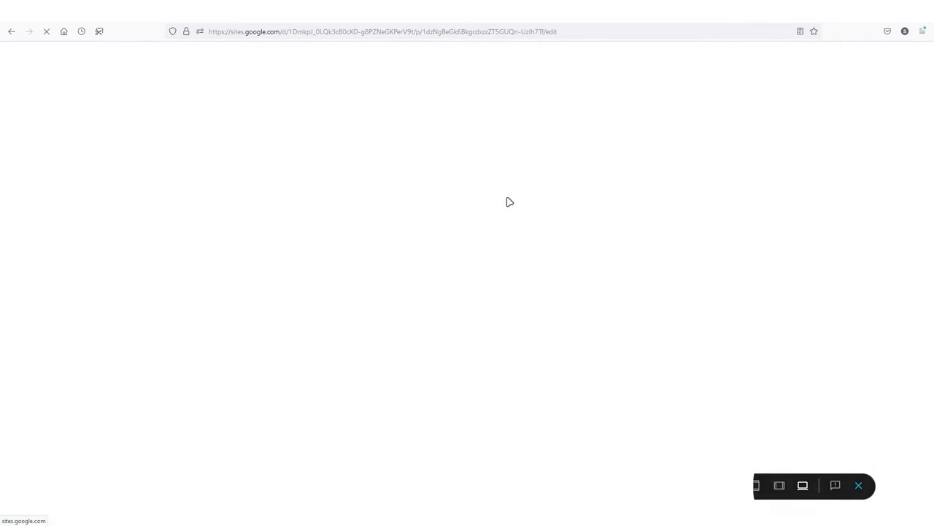
scroll(516, 256, down, 2)
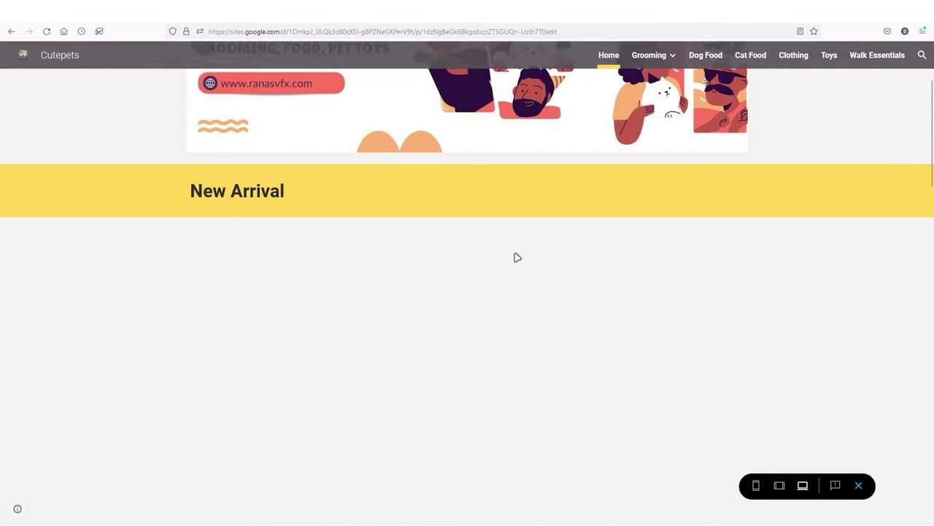
scroll(515, 256, up, 2)
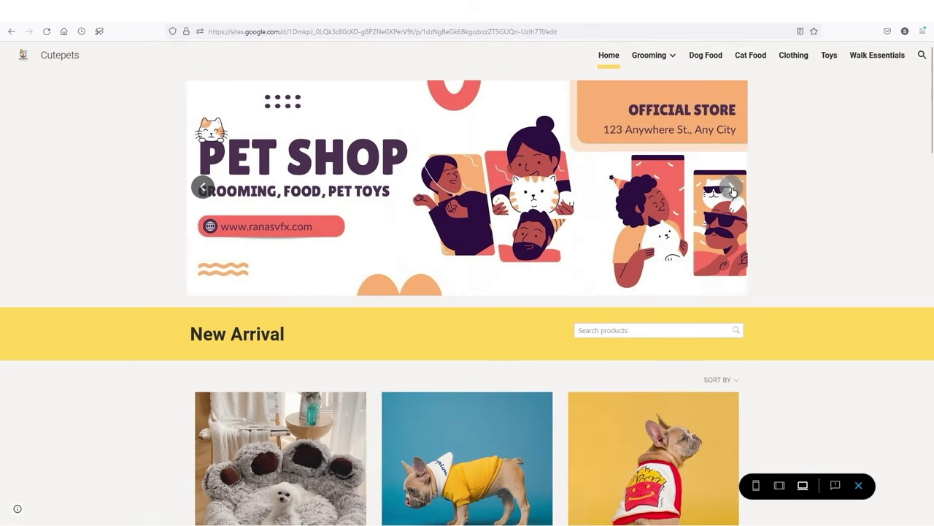
scroll(274, 276, down, 2)
scroll(273, 276, down, 1)
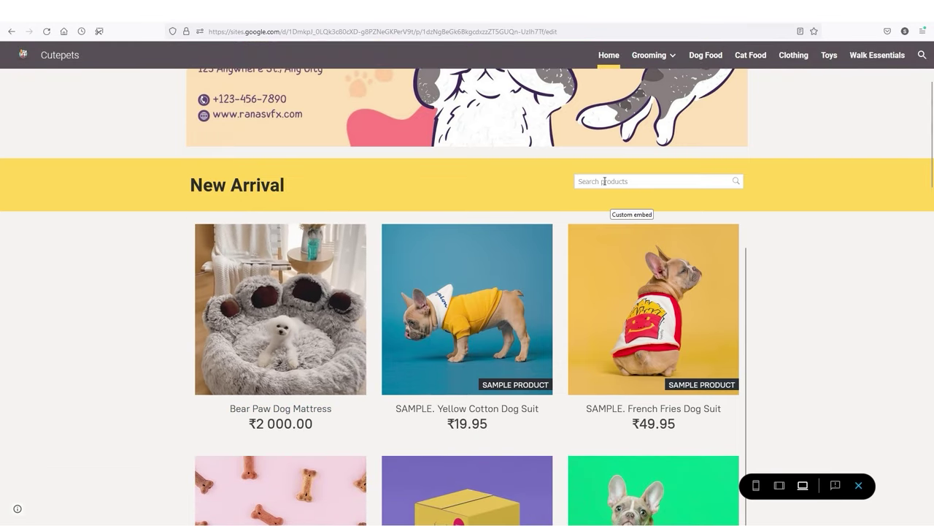
scroll(551, 385, down, 4)
scroll(551, 384, down, 6)
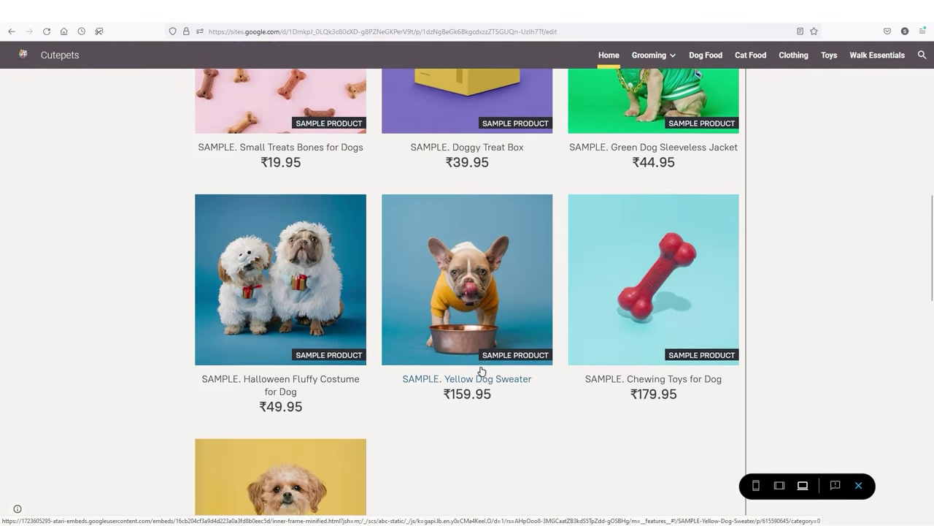
scroll(424, 382, up, 11)
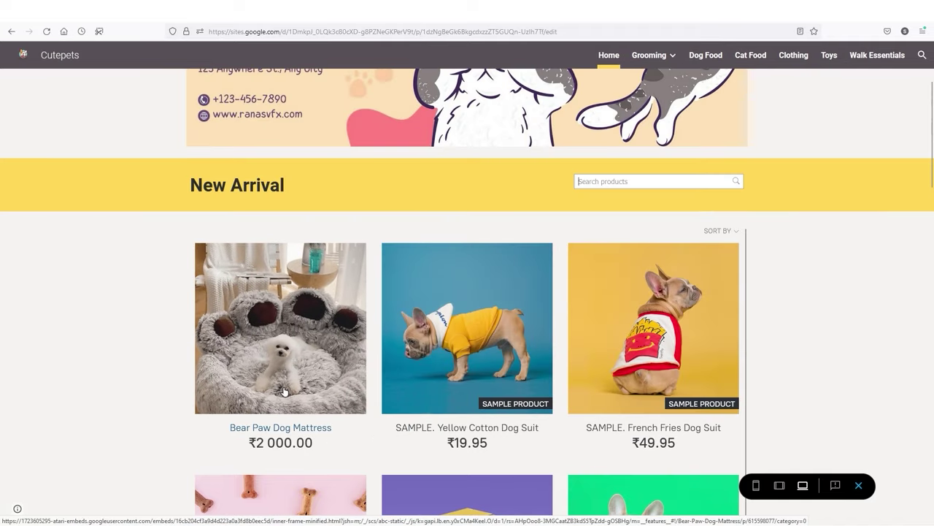
Open the Bear Paw Dog Mattress product page from the preview grid
click(287, 330)
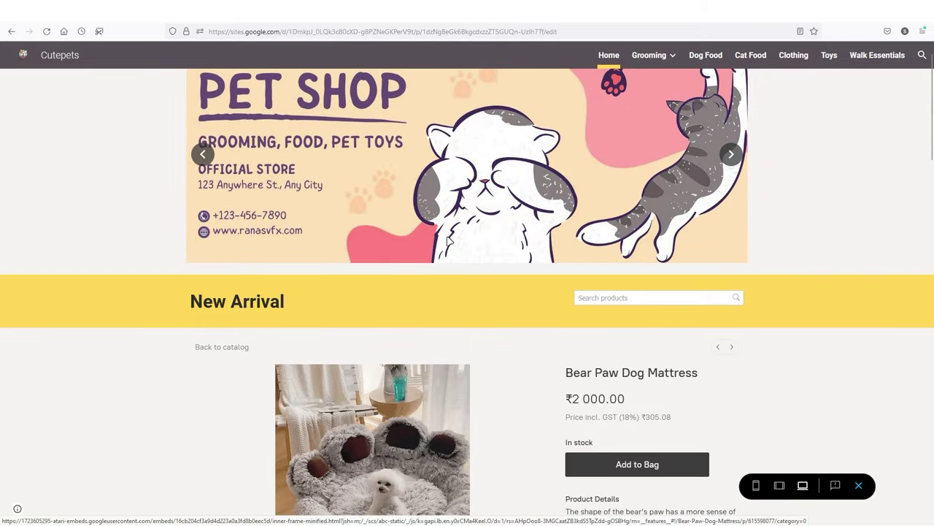
scroll(452, 265, down, 5)
scroll(495, 290, down, 2)
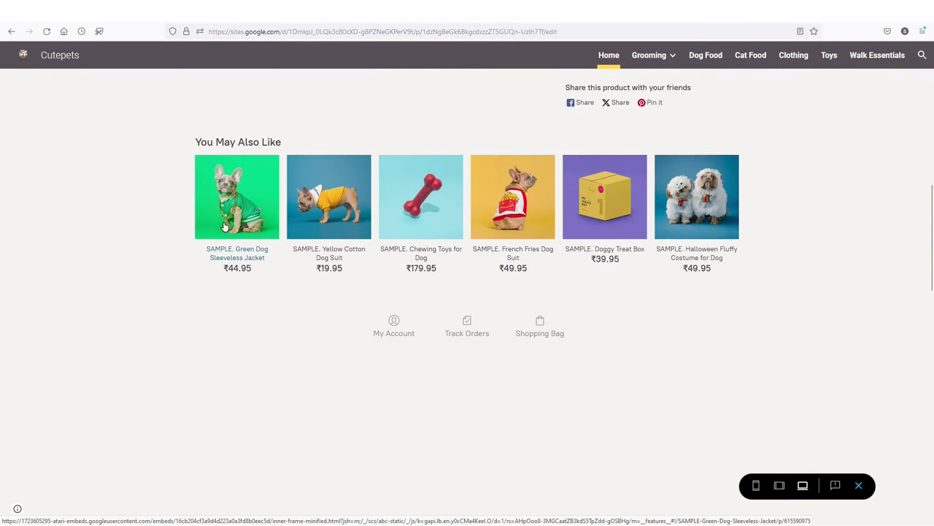
scroll(223, 241, up, 3)
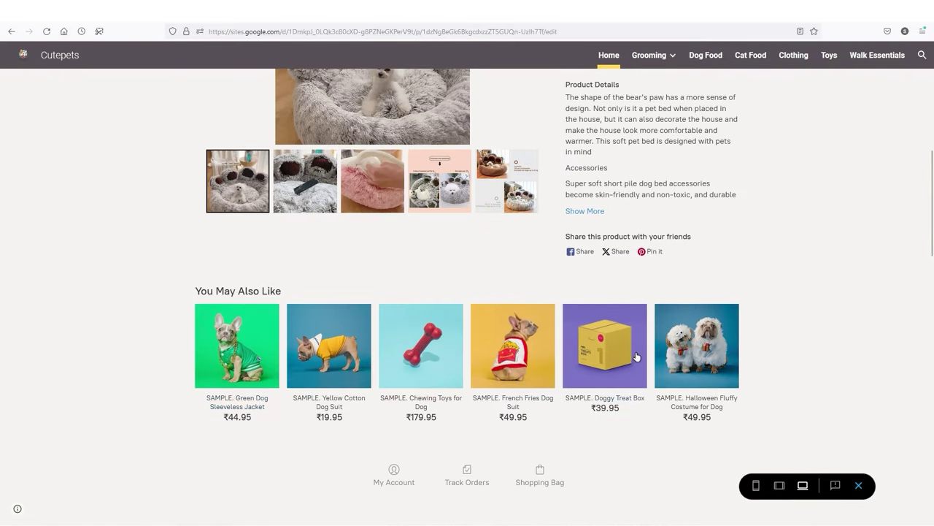
Expand the mattress's full description with Show More, then return to the page top
click(587, 212)
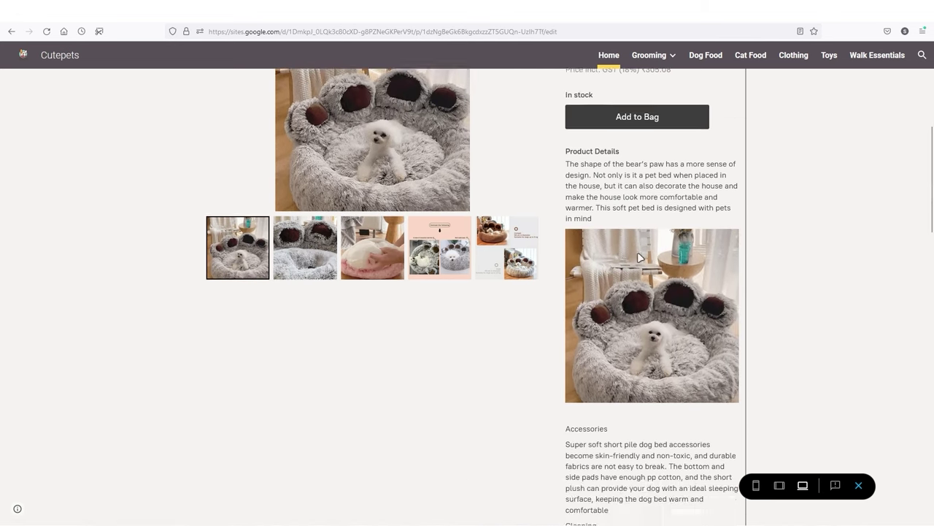
scroll(634, 298, down, 5)
scroll(643, 307, up, 10)
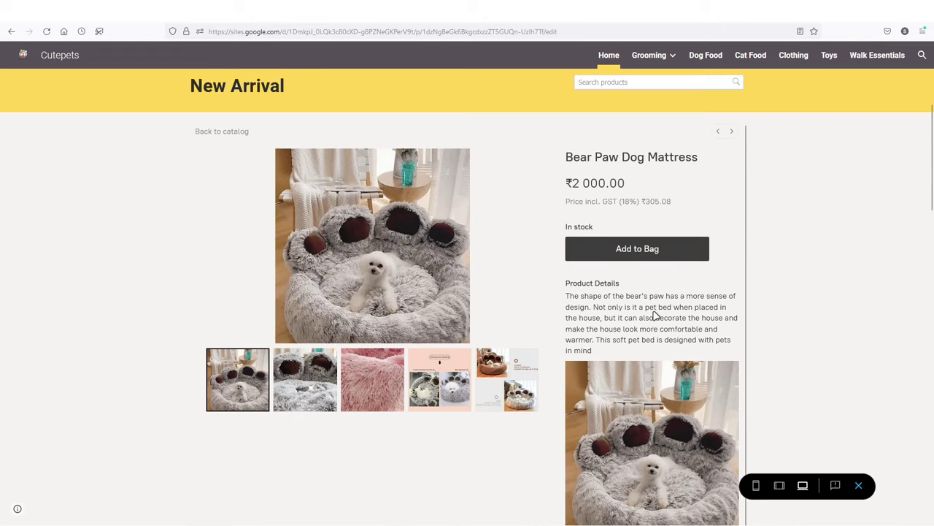
scroll(655, 315, up, 1)
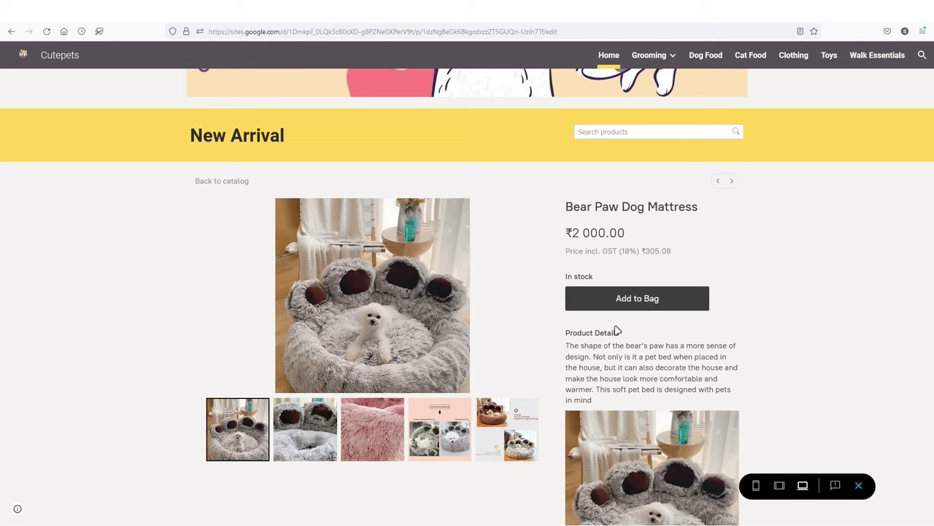
scroll(621, 314, down, 1)
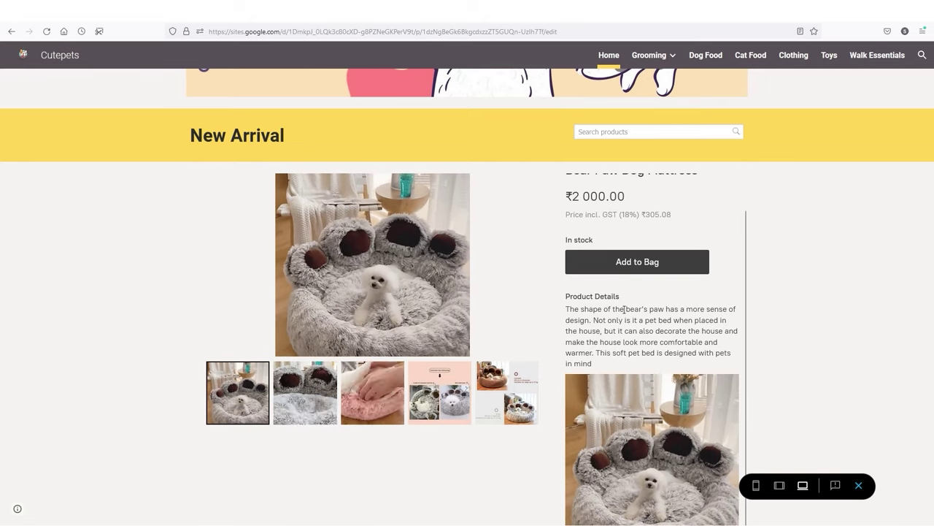
click(95, 293)
scroll(95, 294, up, 10)
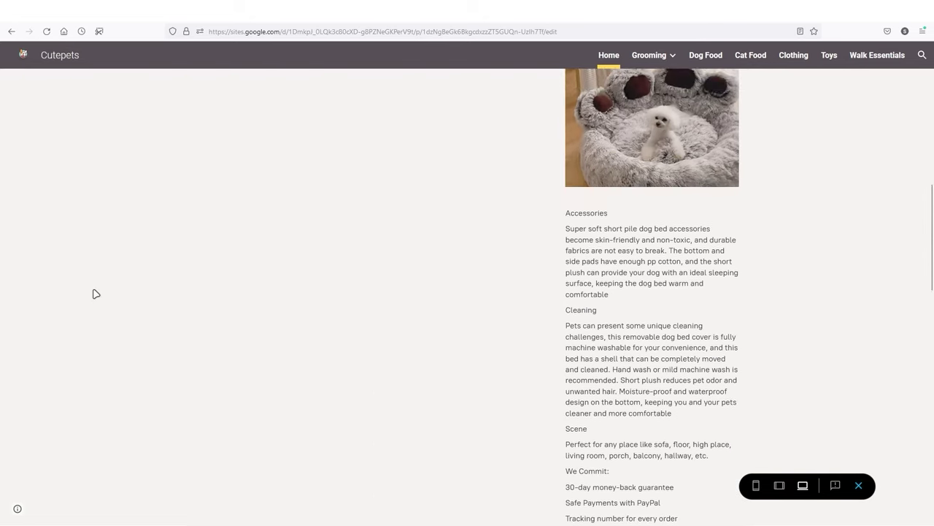
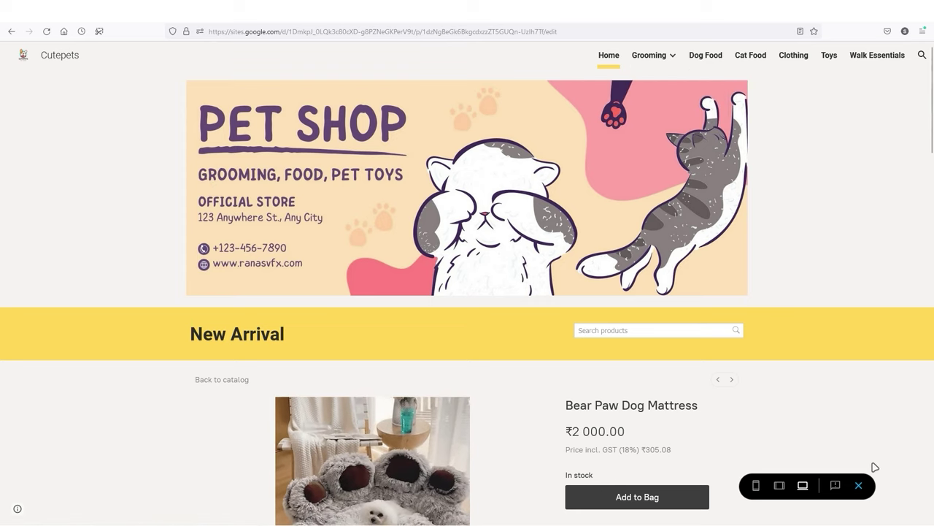
Leave preview and open the Clothing page in the site editor
click(861, 486)
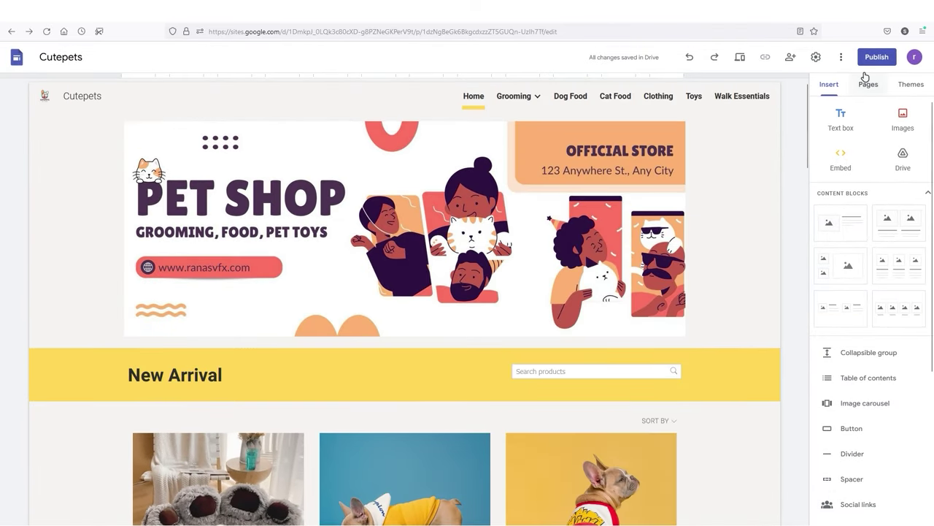
click(868, 84)
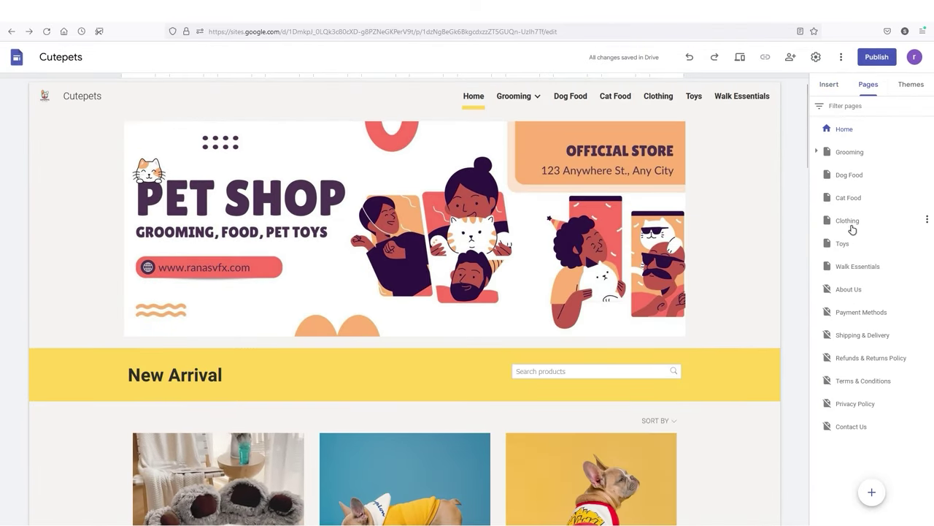
click(849, 222)
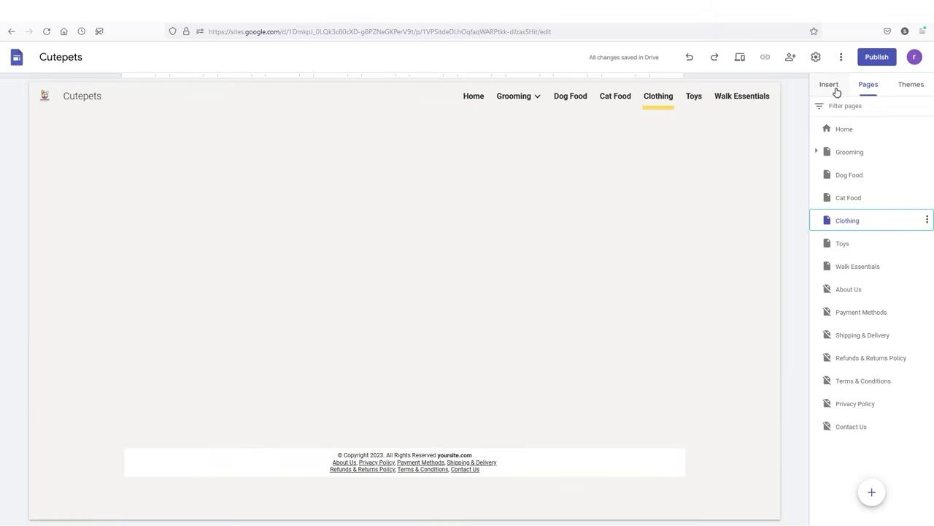
Add an image-and-text block and delete both of its empty text boxes
click(830, 85)
click(842, 224)
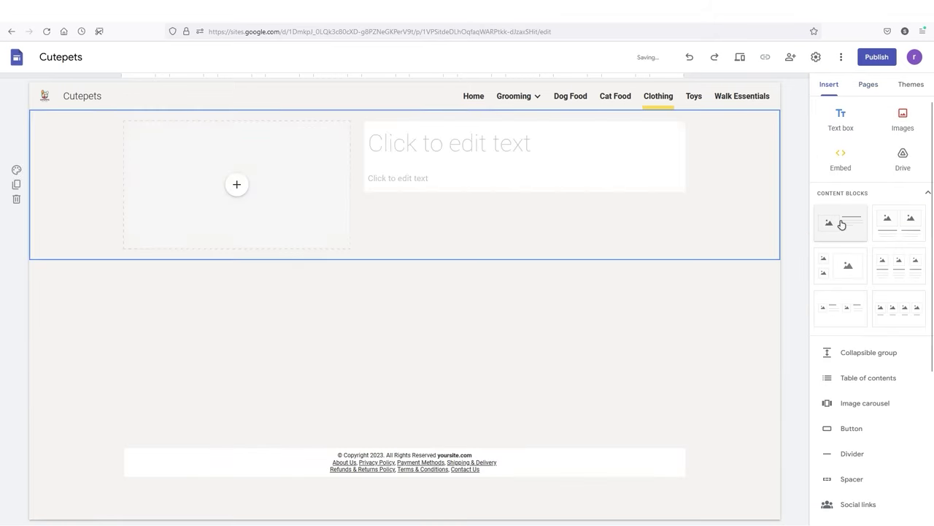
click(573, 135)
key(BackSpace)
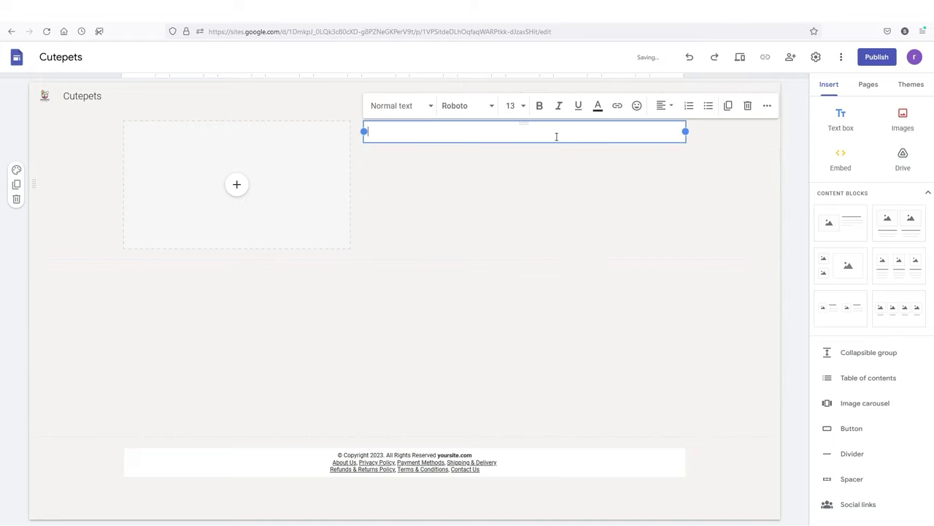
click(748, 106)
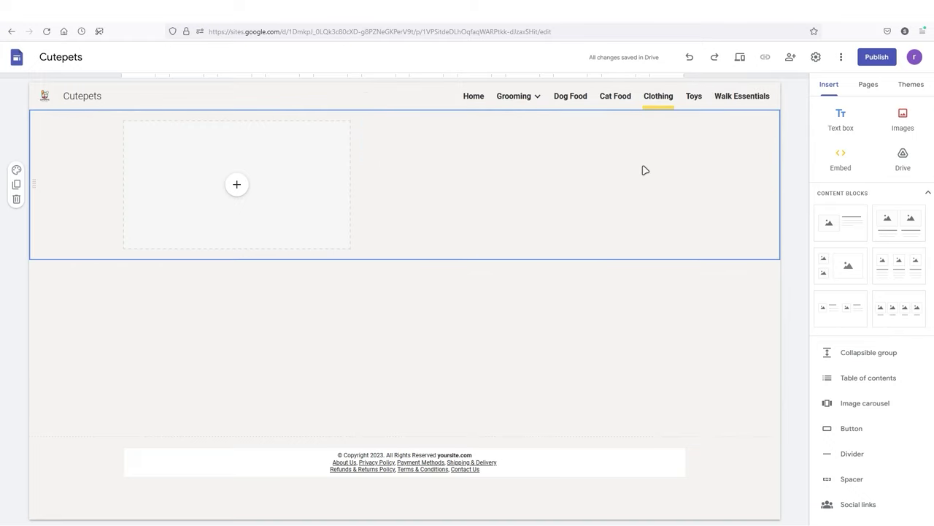
In Ecwid, open the products list and edit Bear Paw Dog Mattress
key(ctrl+Tab)
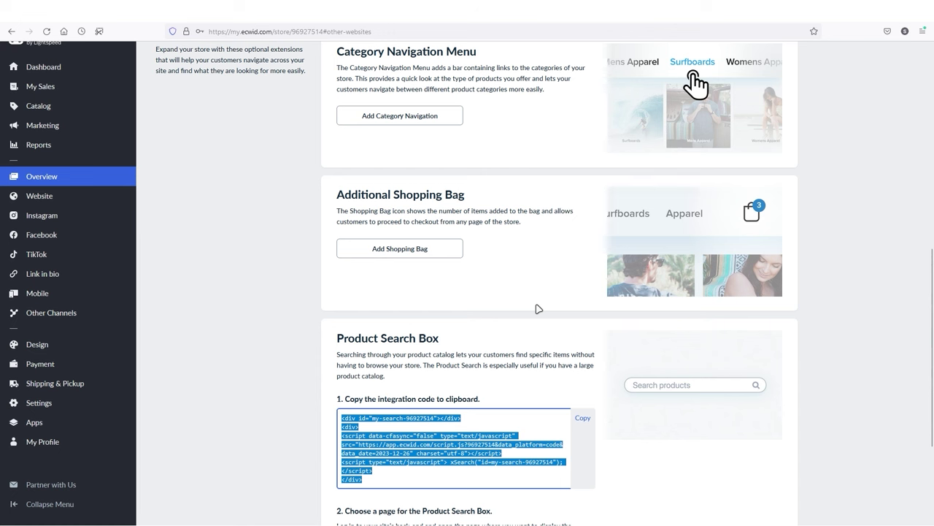
scroll(539, 309, up, 3)
mouse_move(45, 134)
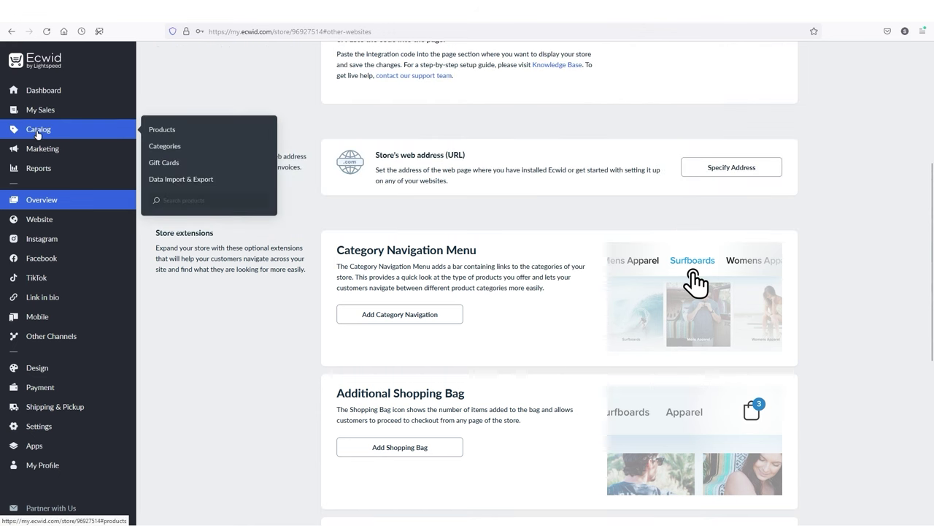
right_click(165, 134)
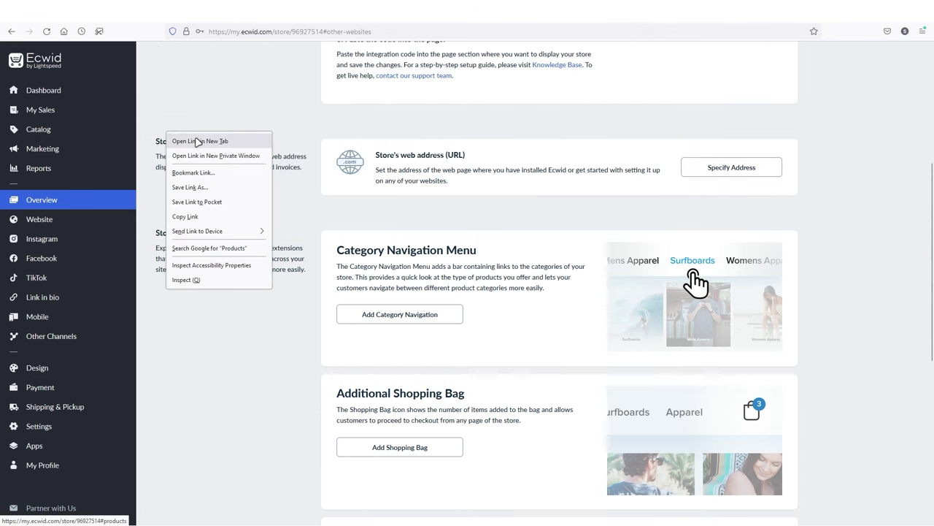
click(188, 140)
key(ctrl+Tab)
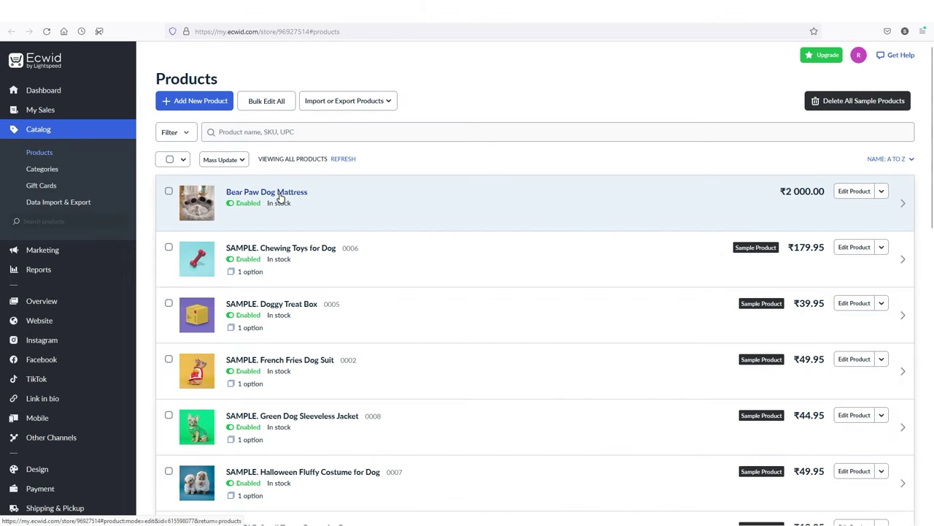
click(277, 193)
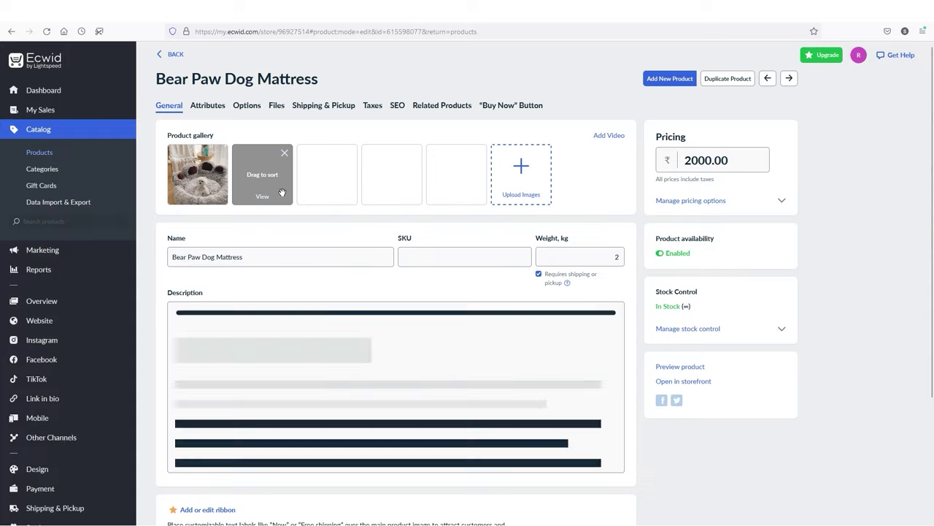
Generate and copy the Full-size 2 columns buy-button embed code
click(514, 105)
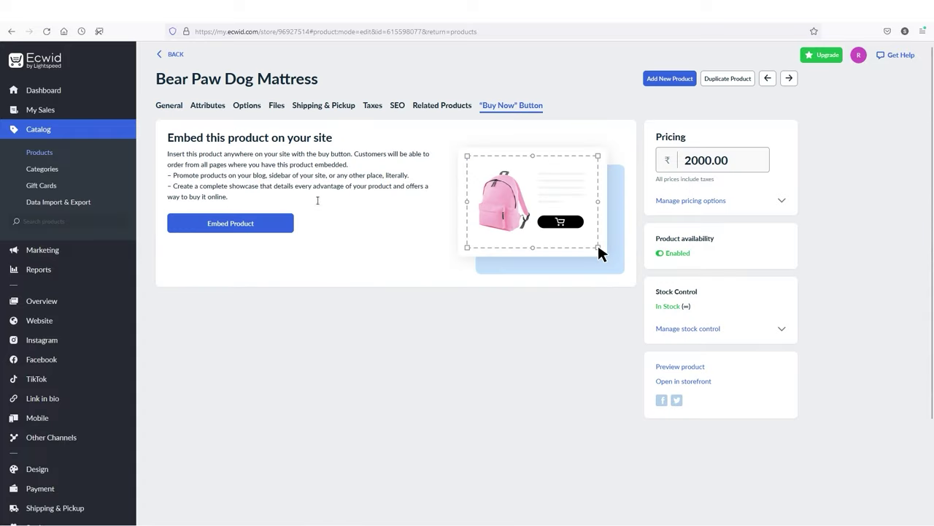
click(228, 223)
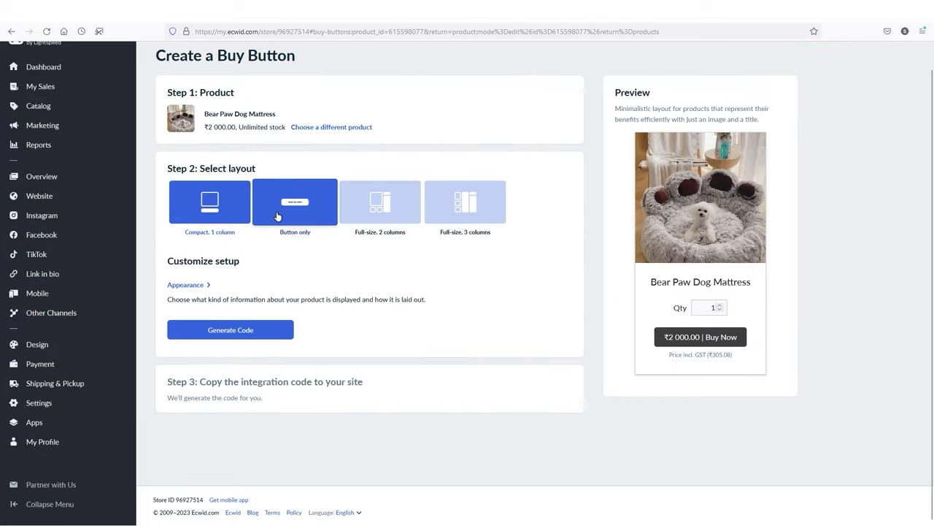
click(295, 201)
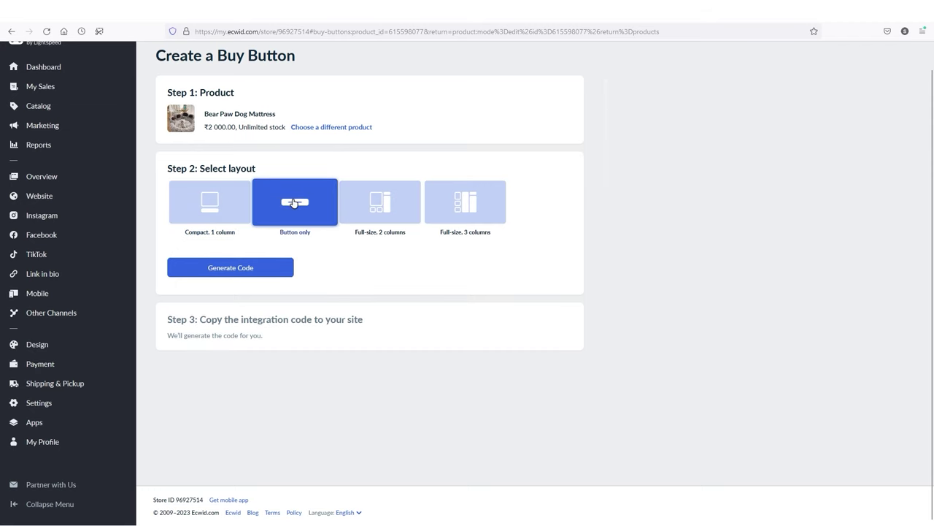
click(383, 223)
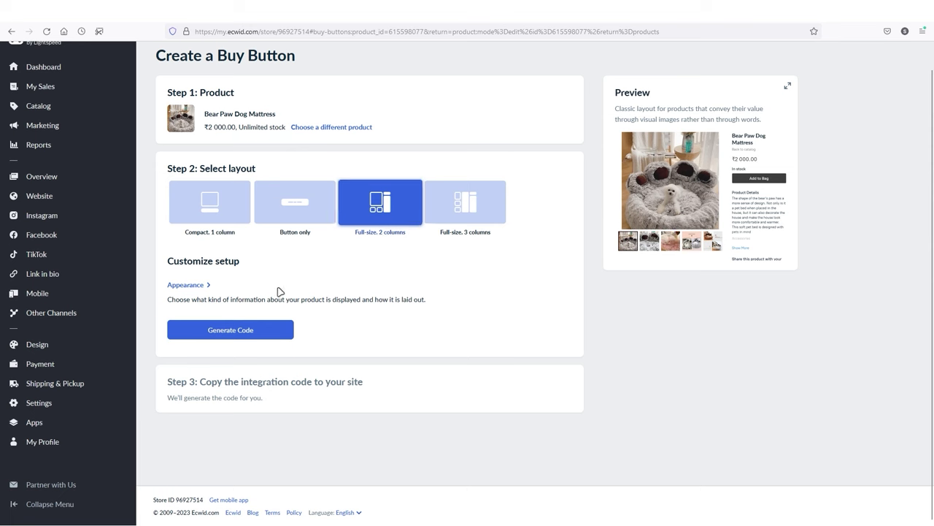
click(244, 332)
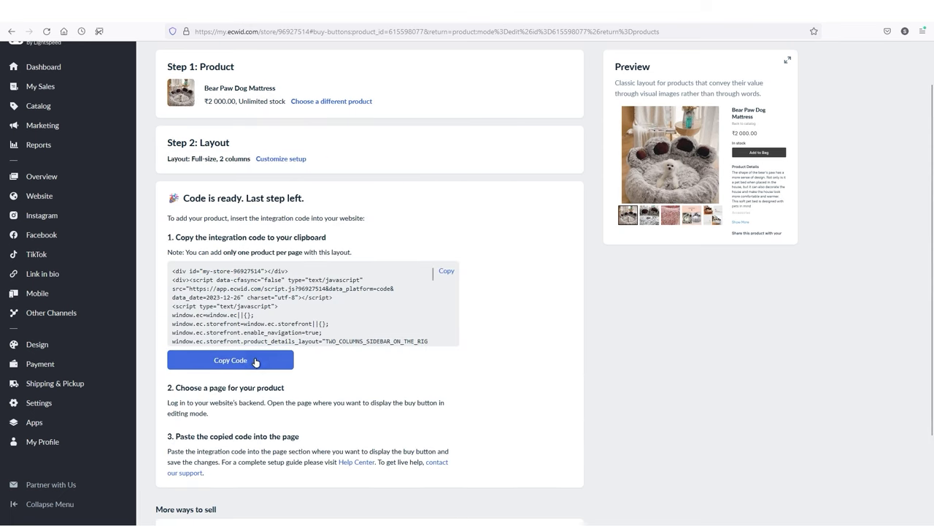
click(243, 360)
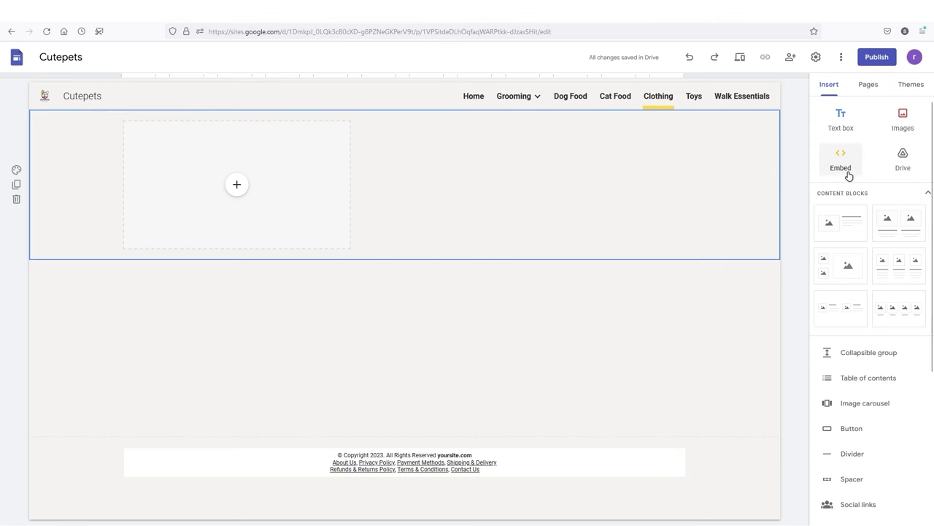
Embed the pasted Ecwid code on the Clothing page
click(841, 160)
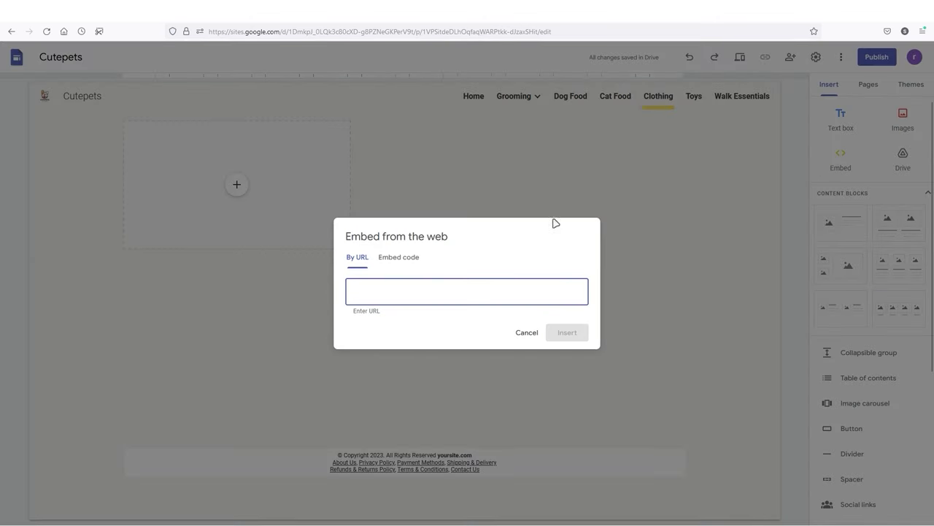
click(408, 258)
right_click(391, 271)
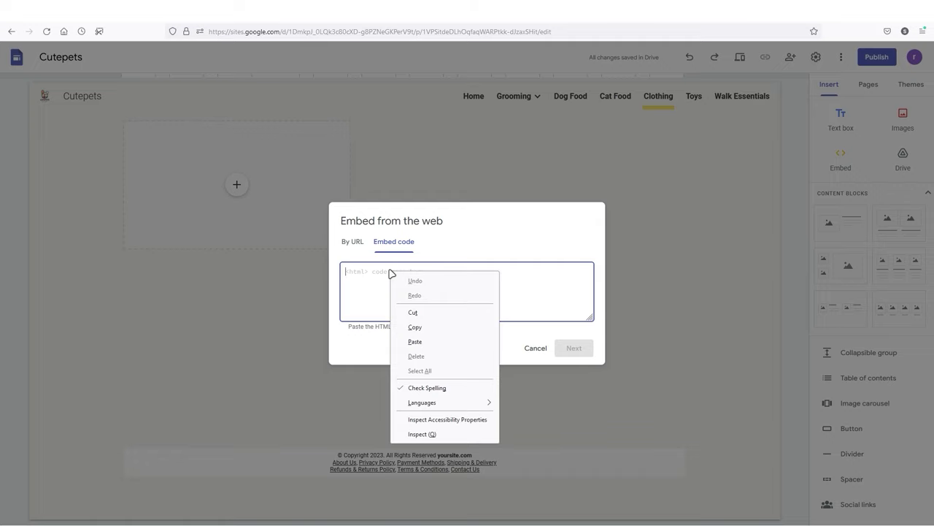
click(412, 341)
click(577, 351)
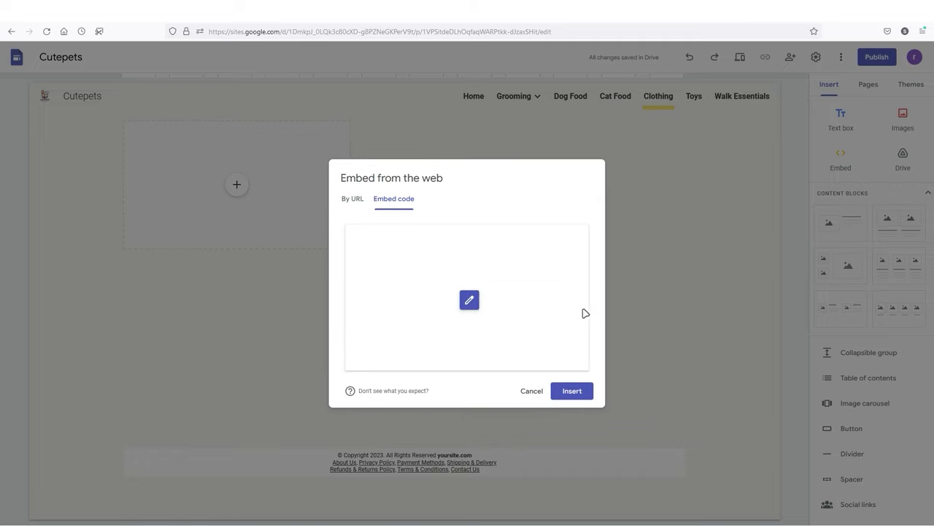
click(572, 392)
Move the product embed into the new section, delete the image placeholder, and widen the embed
scroll(173, 229, up, 3)
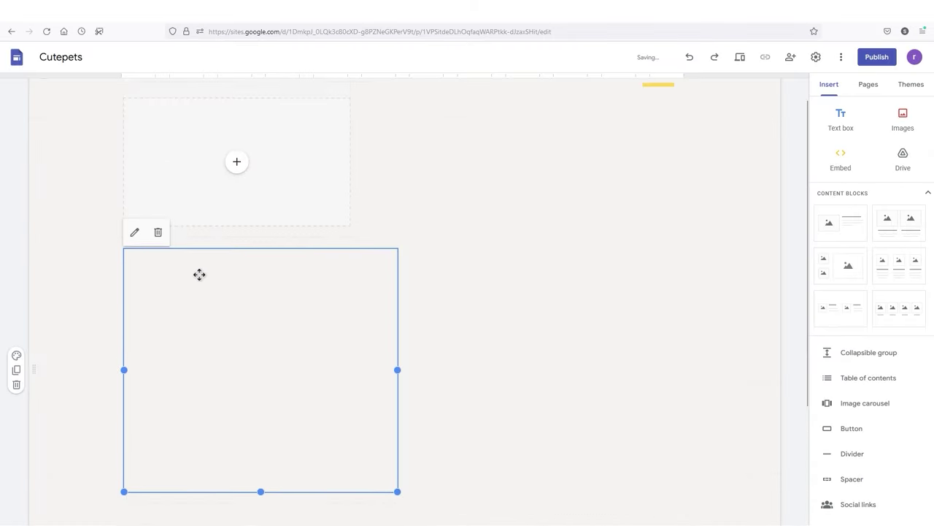
drag(200, 316, 487, 173)
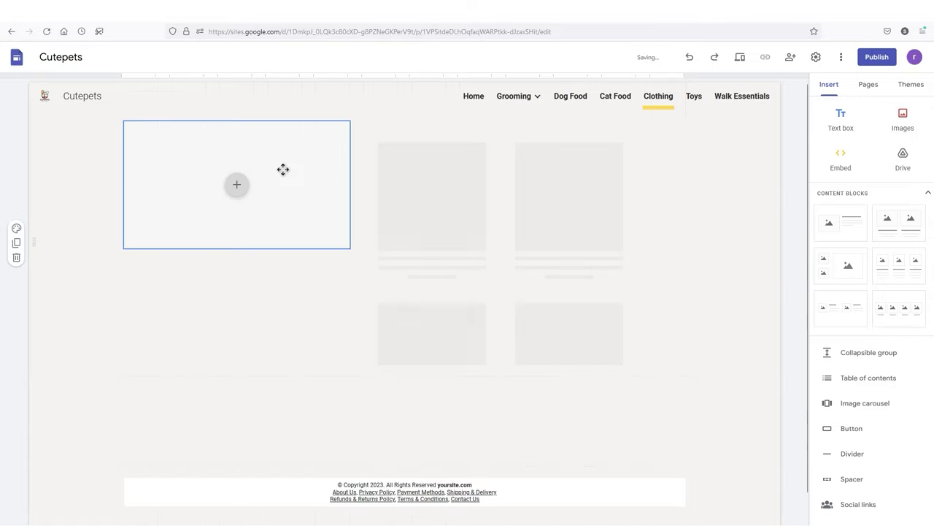
click(162, 128)
click(182, 106)
click(371, 233)
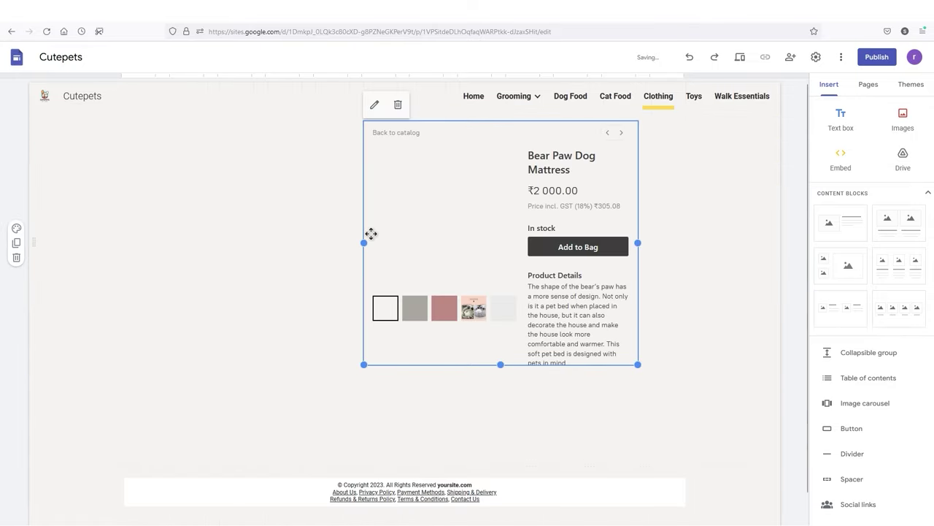
drag(364, 242, 125, 244)
scroll(463, 387, down, 2)
scroll(463, 387, up, 2)
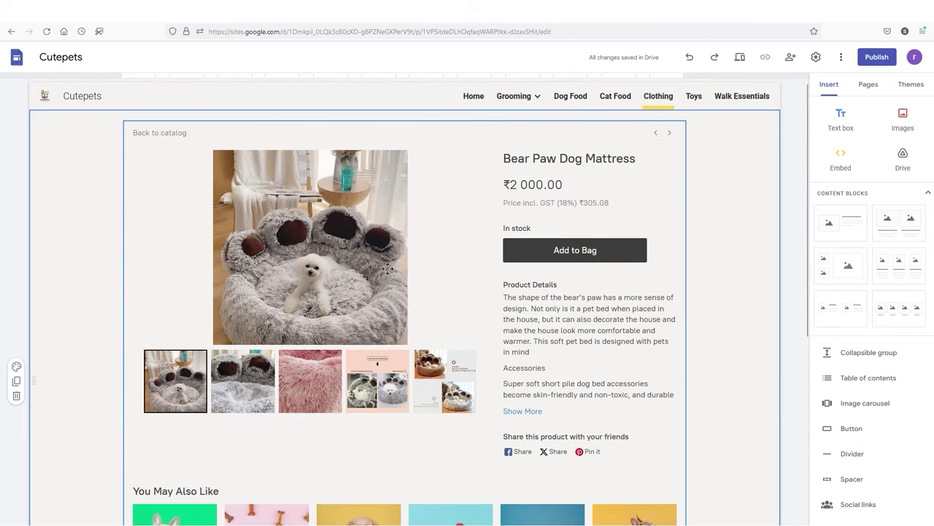
scroll(403, 311, down, 2)
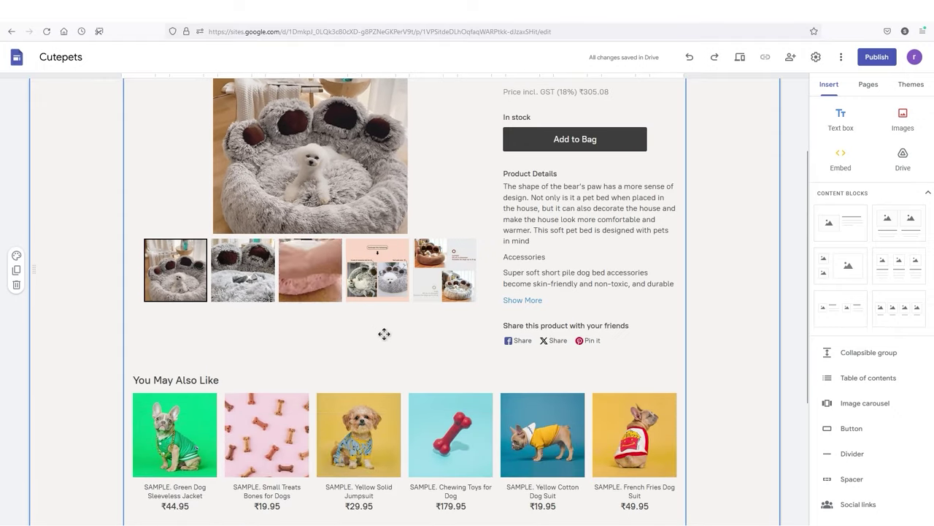
From the Home page, publish the site with its web address changed from cutepets to cutepetz
click(869, 85)
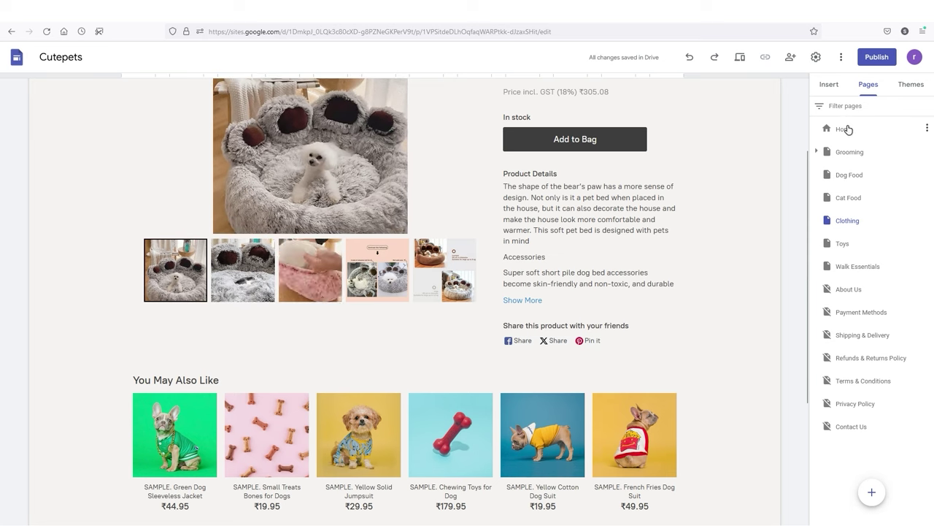
click(845, 130)
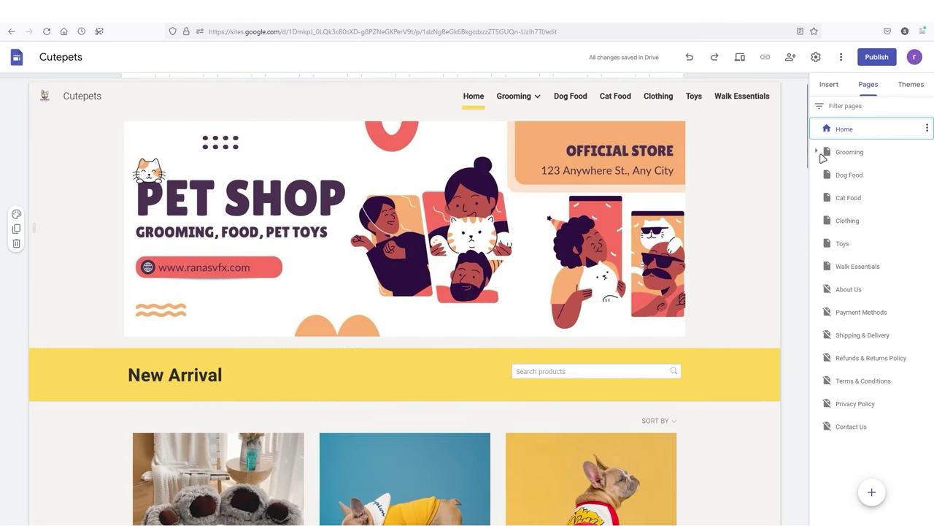
click(877, 58)
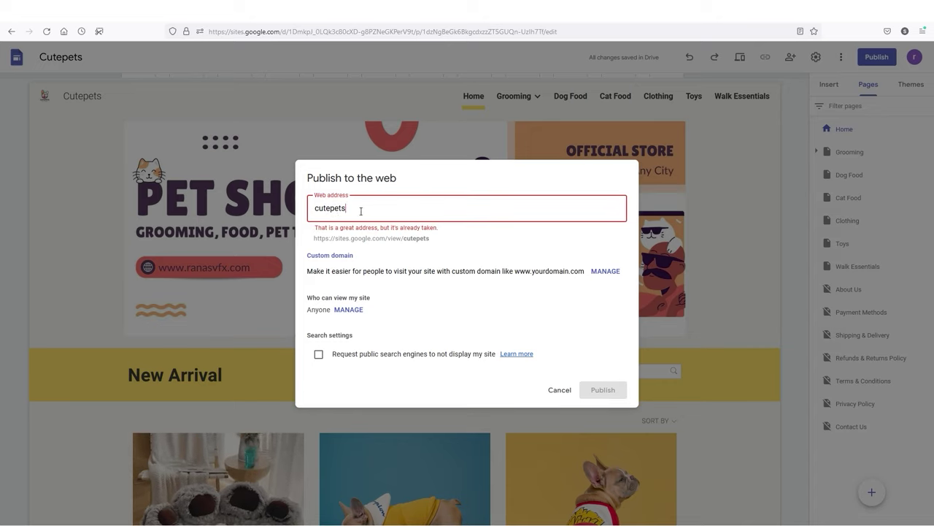
key(BackSpace)
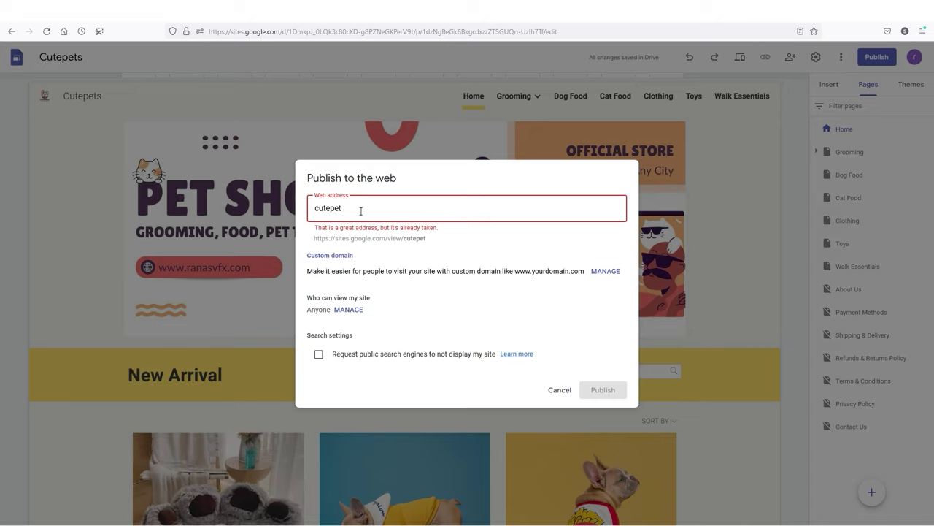
text(z)
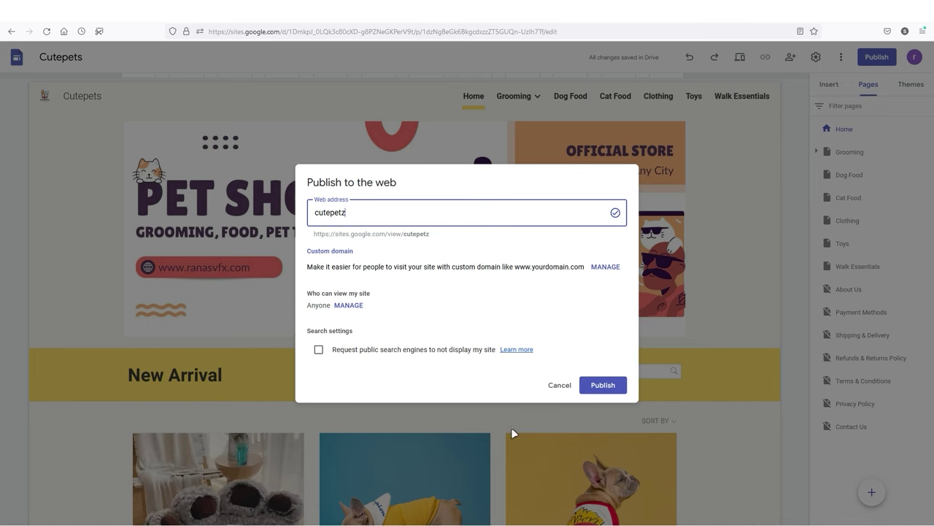
click(617, 385)
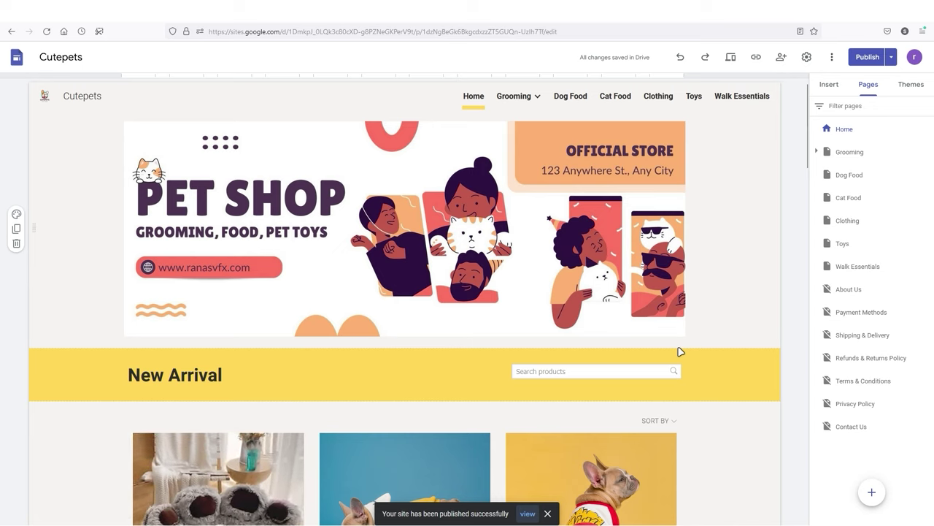
click(891, 57)
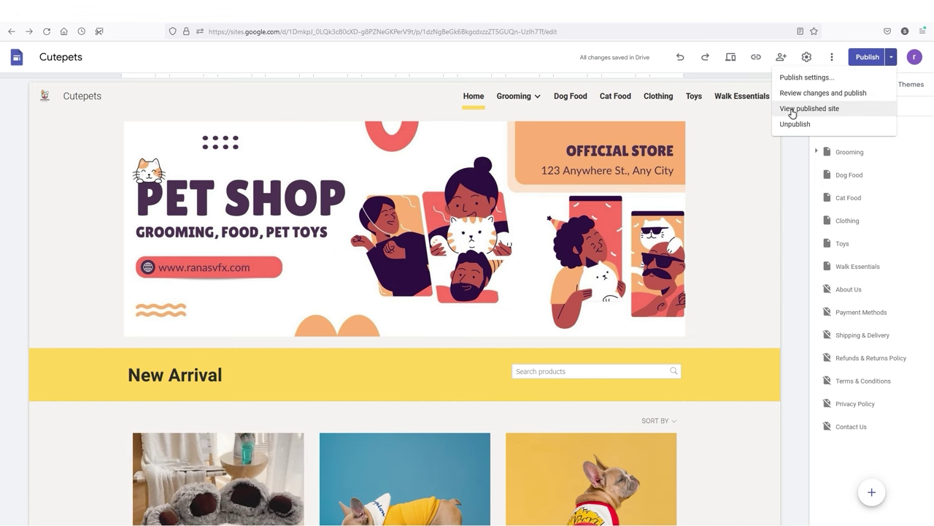
View the published site and load its root address without 'home'
click(808, 109)
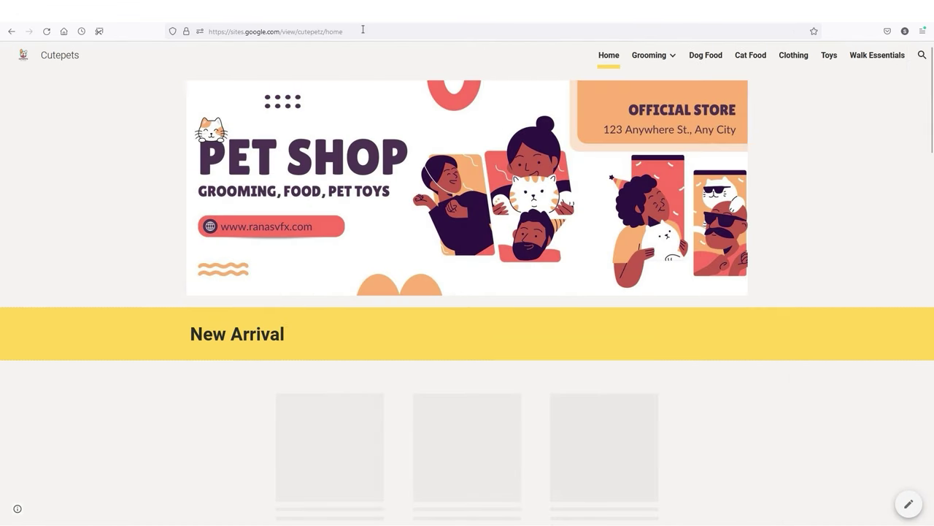
double_click(340, 32)
key(BackSpace)
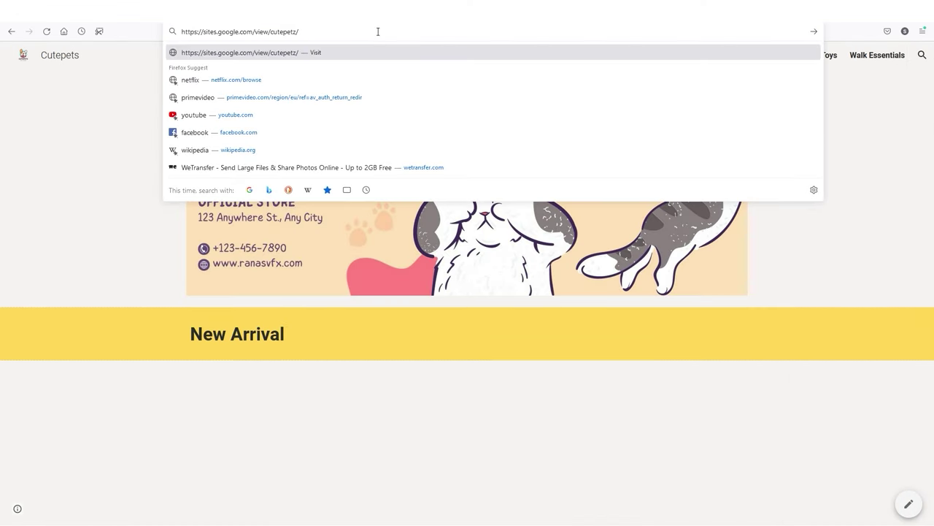
key(Return)
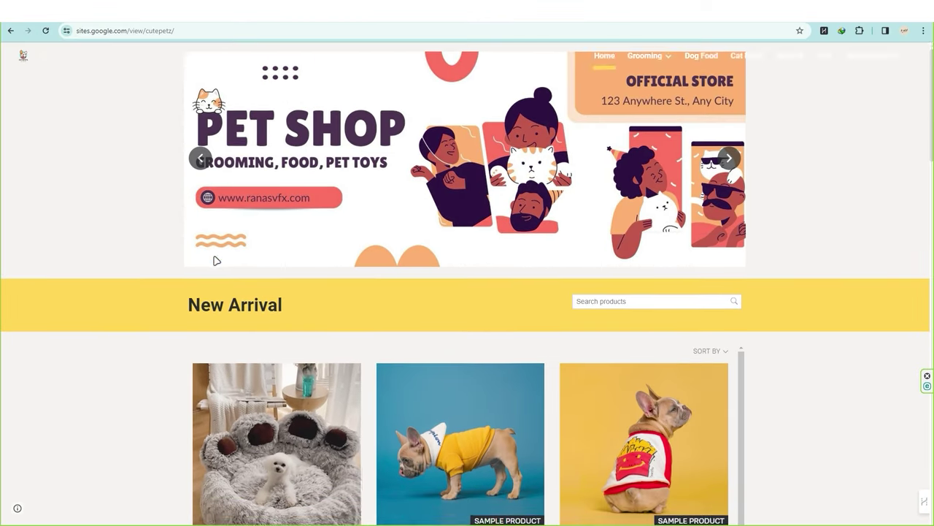
Add Bear Paw Dog Mattress to the bag and go to checkout, totalling ₹2 000.00
scroll(216, 261, down, 2)
scroll(161, 266, down, 10)
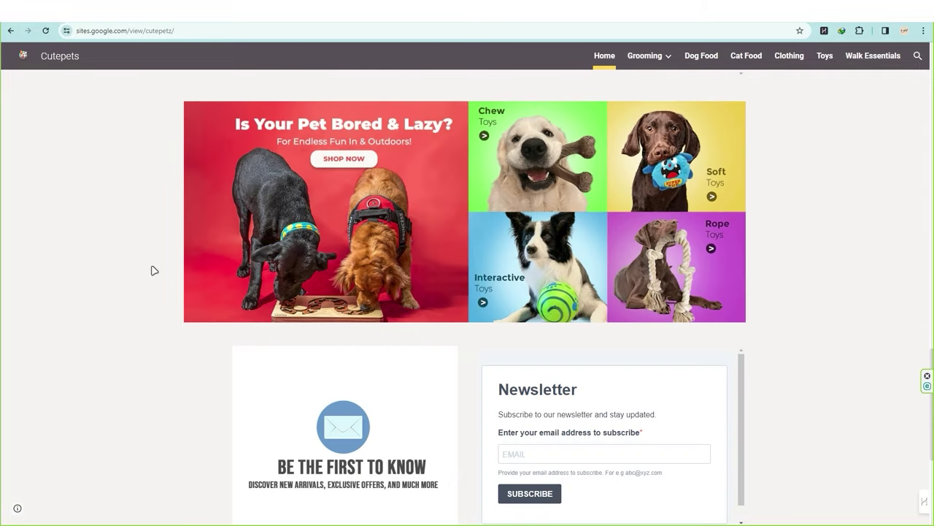
scroll(154, 271, up, 10)
scroll(154, 270, down, 2)
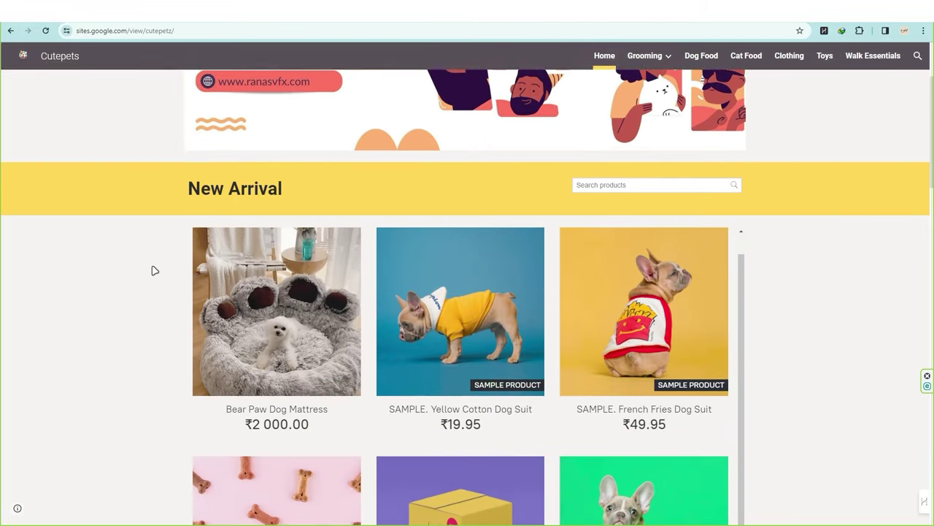
click(290, 323)
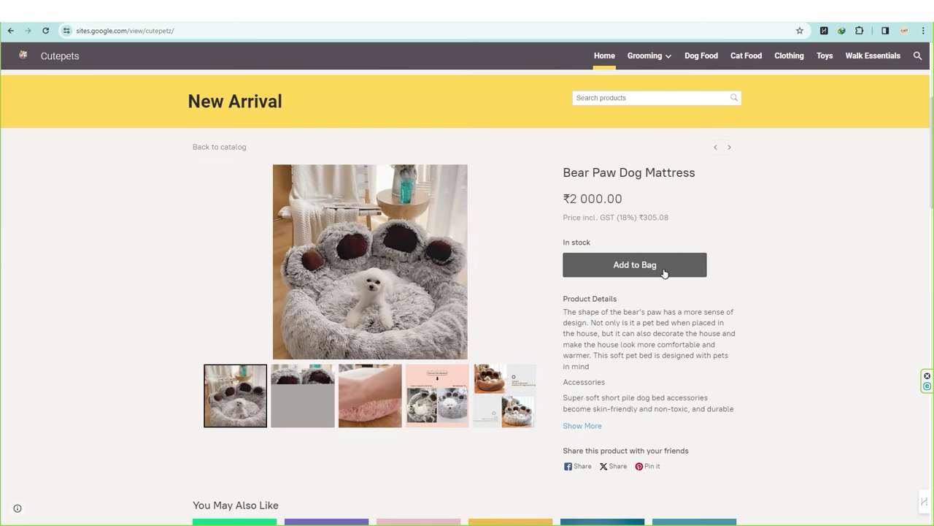
click(664, 272)
click(659, 299)
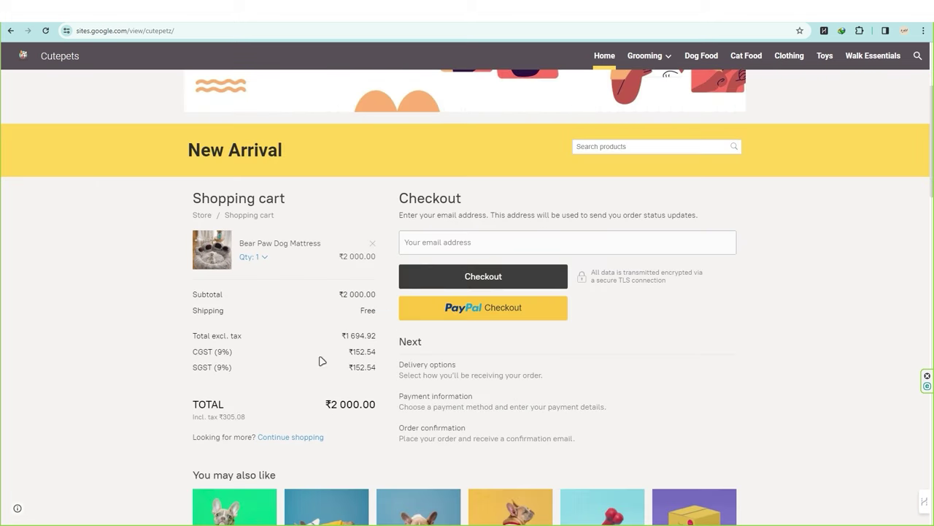
drag(248, 420, 380, 313)
click(431, 242)
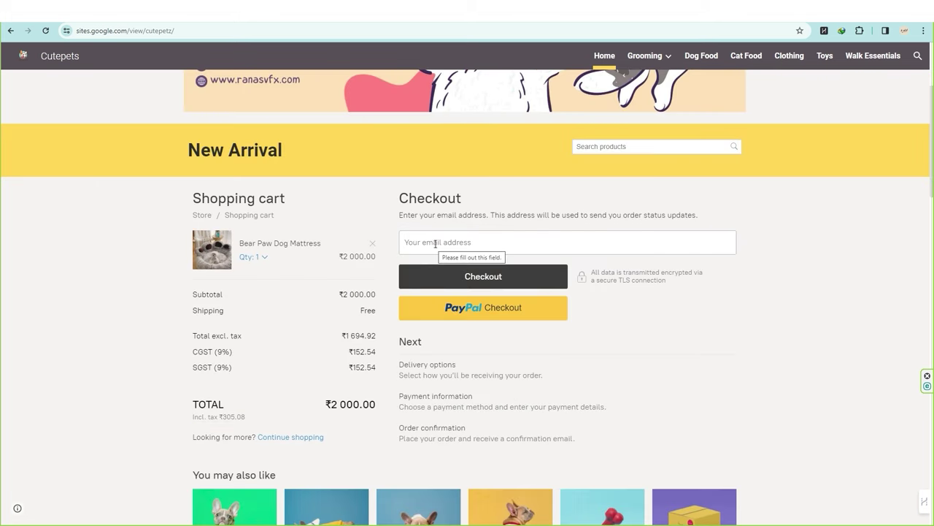
Enter the customer's e-mail and shipping address, keep Free shipping, choose Pay by cash, and place the order
key(ctrl+v)
click(473, 277)
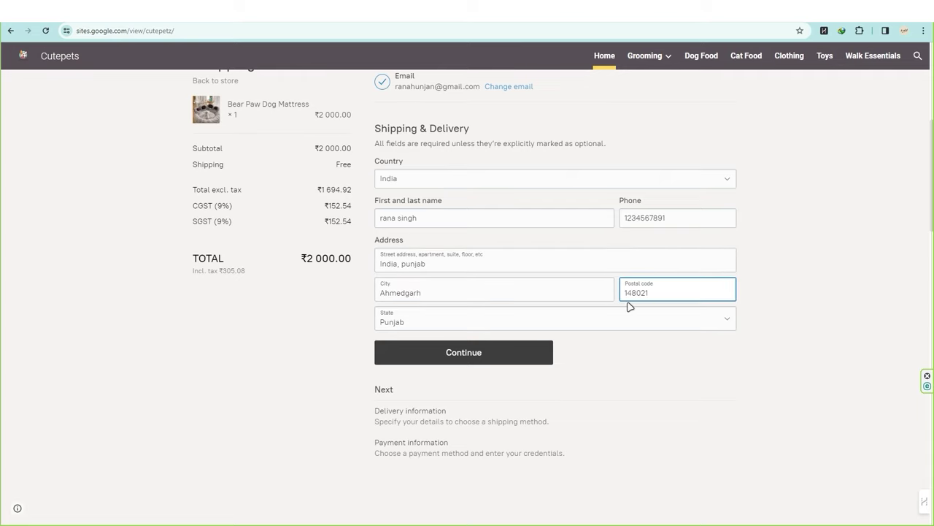
click(468, 358)
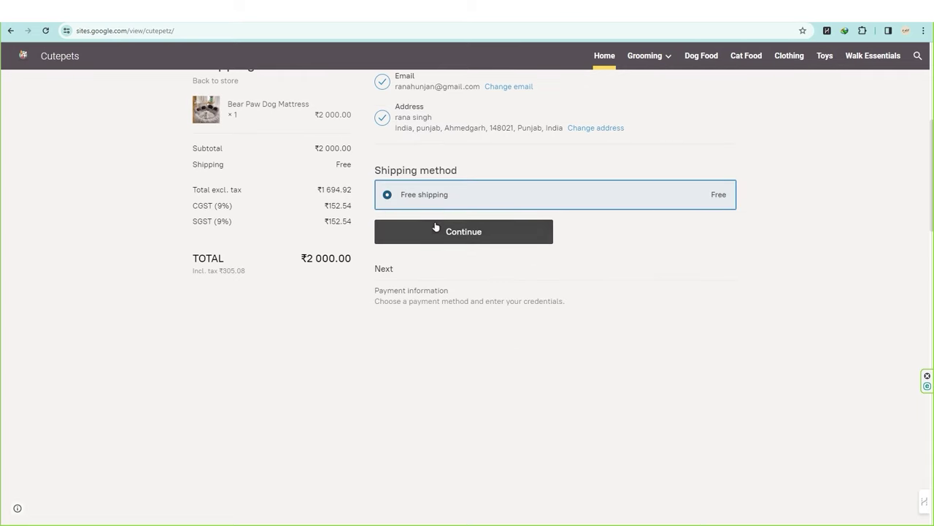
click(462, 235)
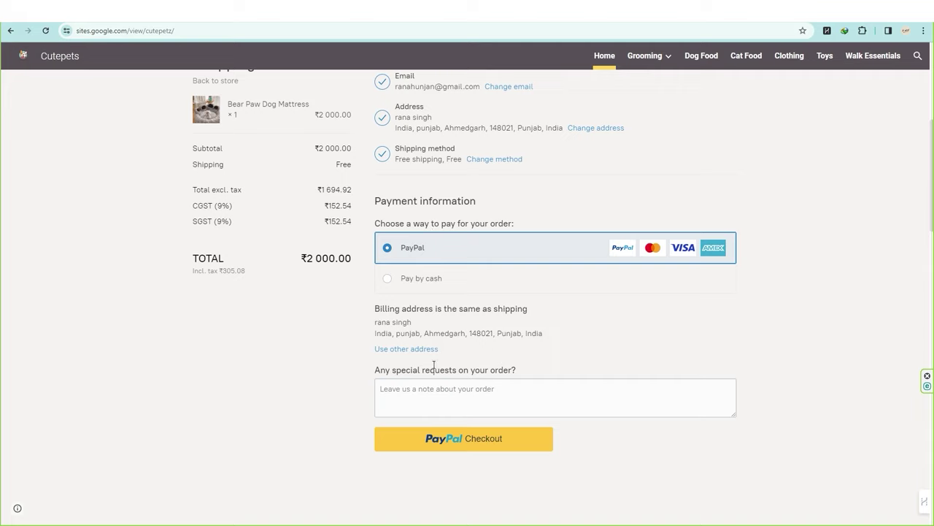
click(416, 279)
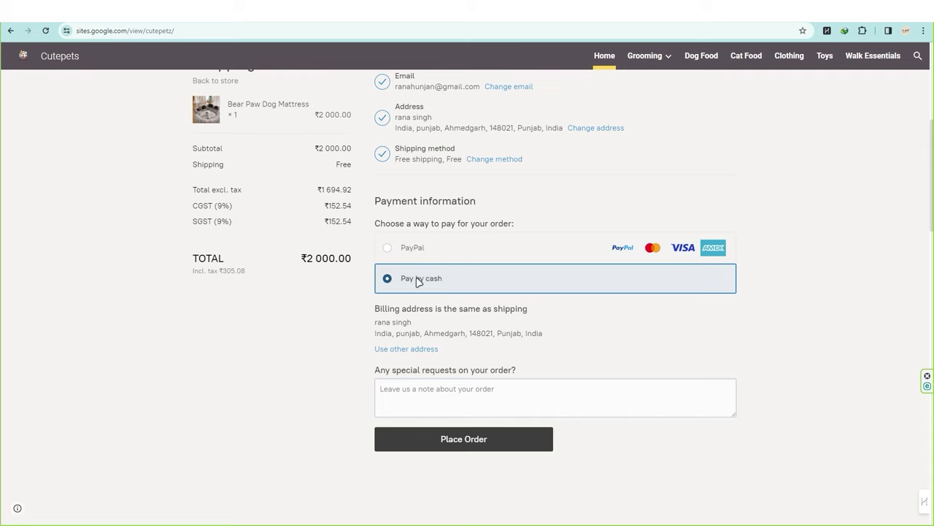
click(471, 442)
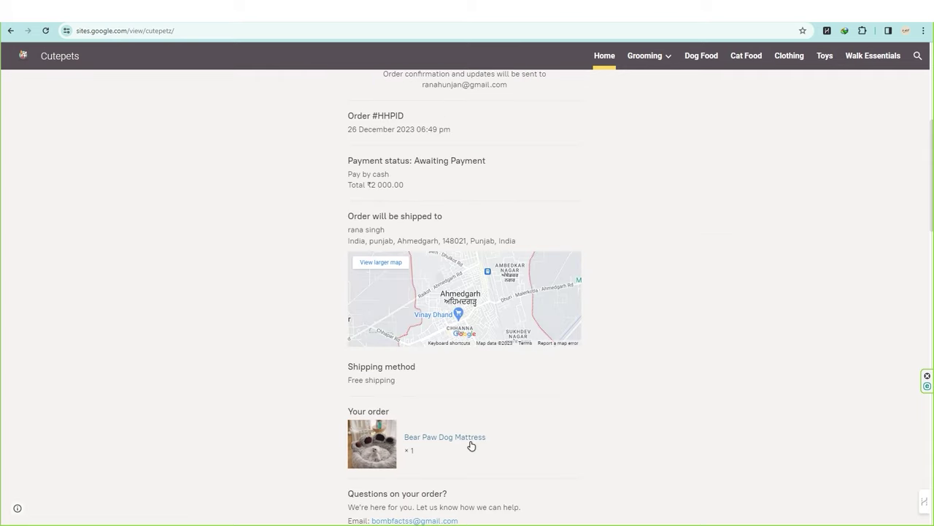
Review the thank-you message and confirmation e-mail notice, then switch to the mail window
scroll(471, 443, up, 2)
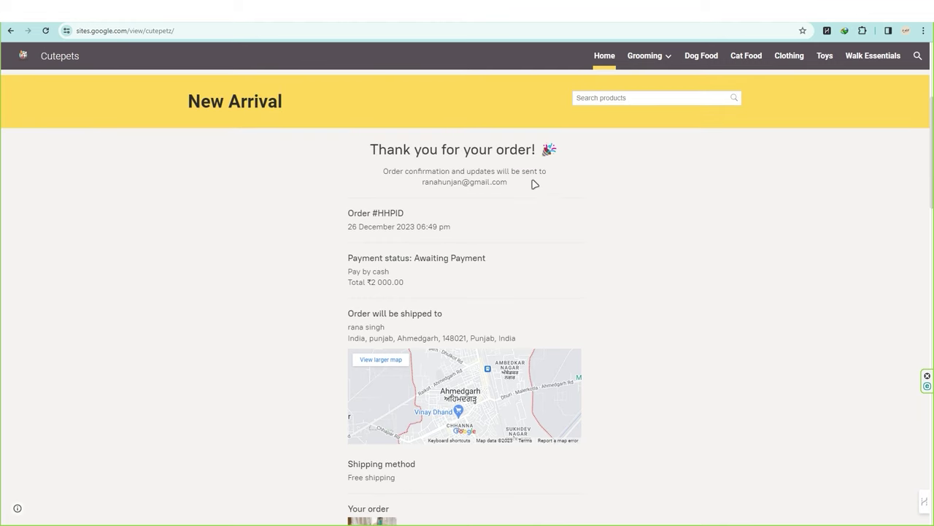
drag(371, 149, 540, 149)
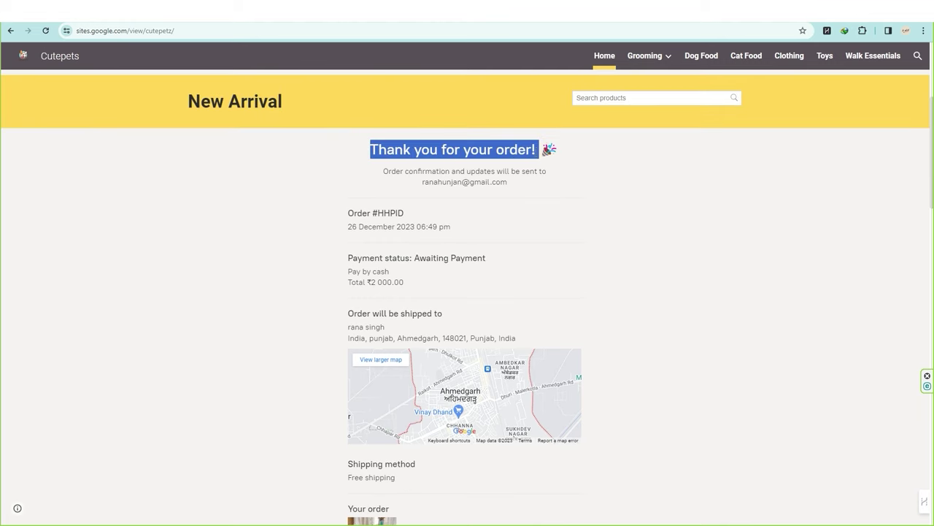
drag(387, 171, 476, 182)
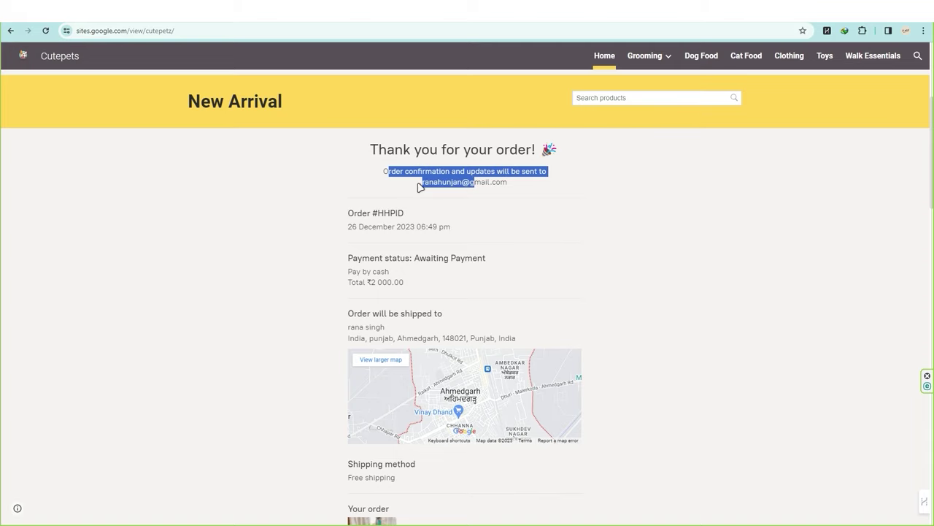
click(504, 186)
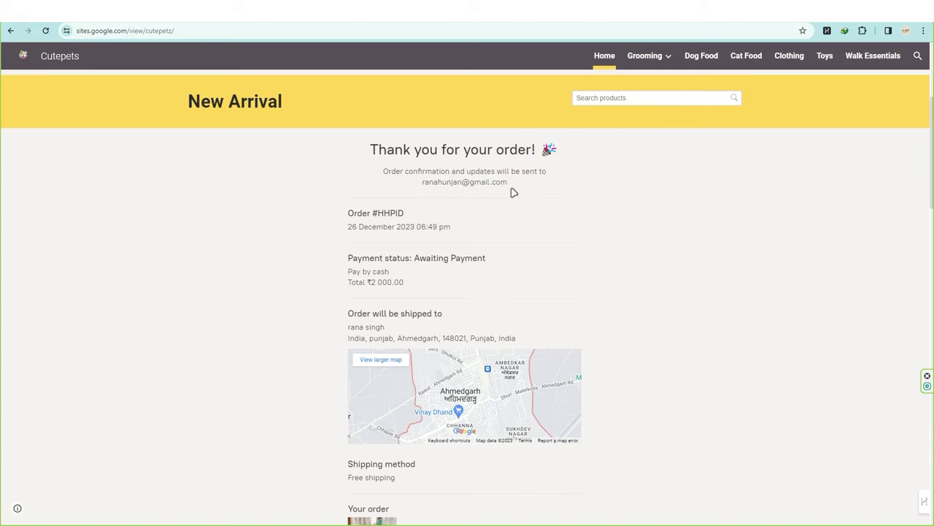
key(alt+Tab)
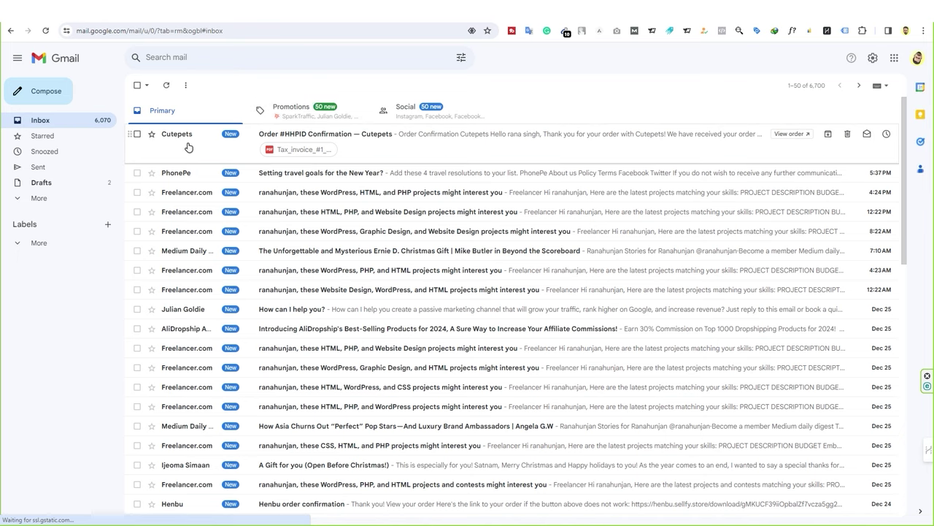
Read the Cutepets order confirmation e-mail and check its Awaiting Processing status
click(203, 145)
scroll(440, 207, down, 5)
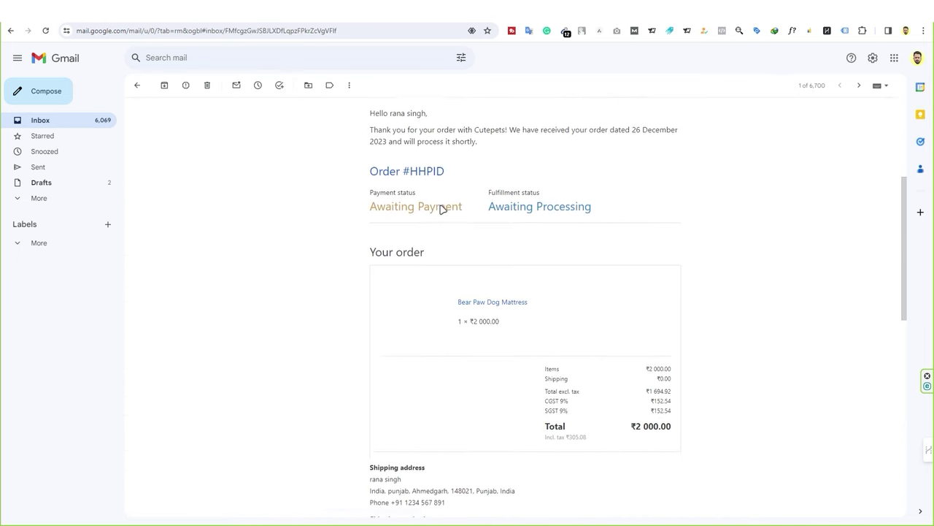
drag(490, 199, 587, 211)
click(605, 202)
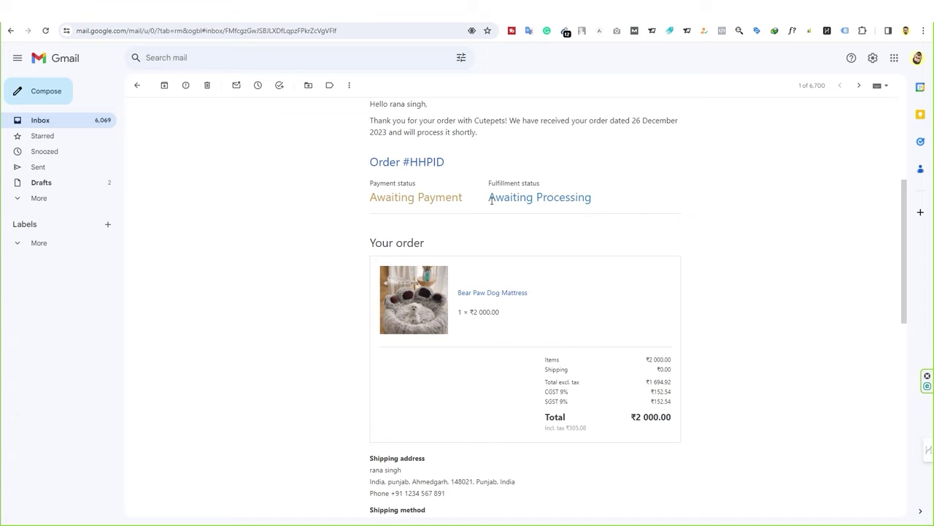
drag(495, 197, 577, 197)
click(611, 198)
scroll(540, 202, down, 2)
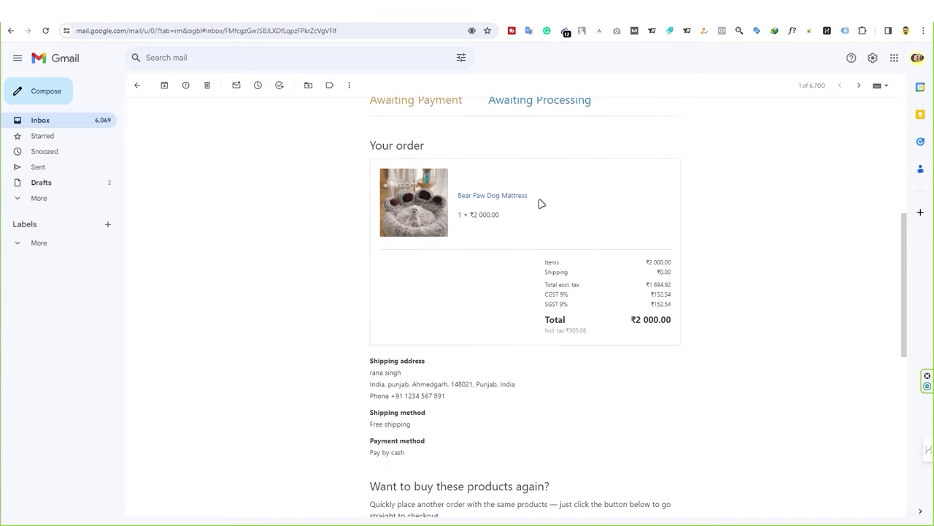
scroll(481, 274, down, 4)
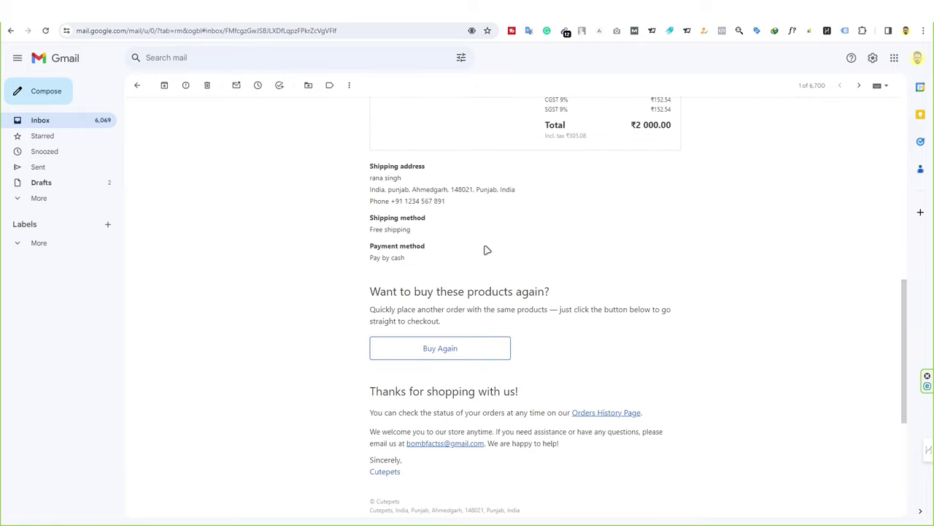
scroll(488, 250, up, 8)
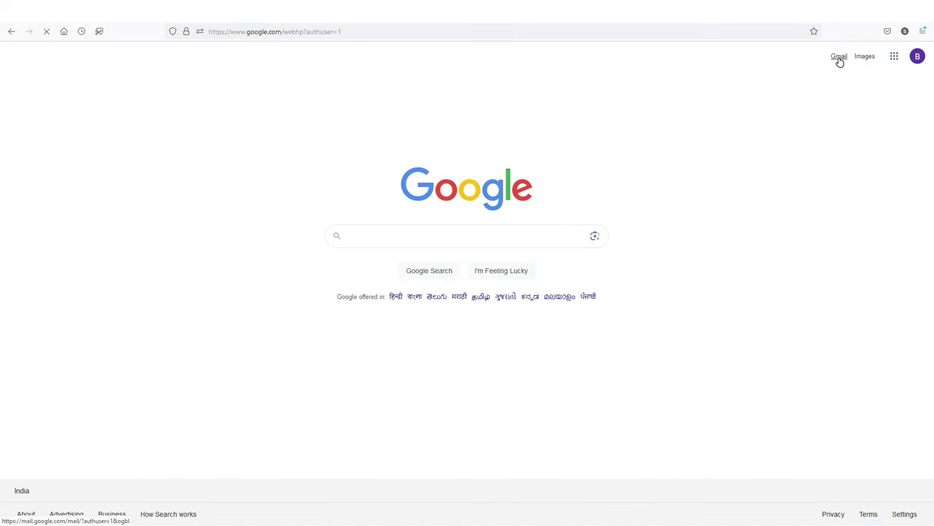
In the store owner's Gmail, read the forwarded Order #HHPID confirmation and return to the inbox
click(839, 58)
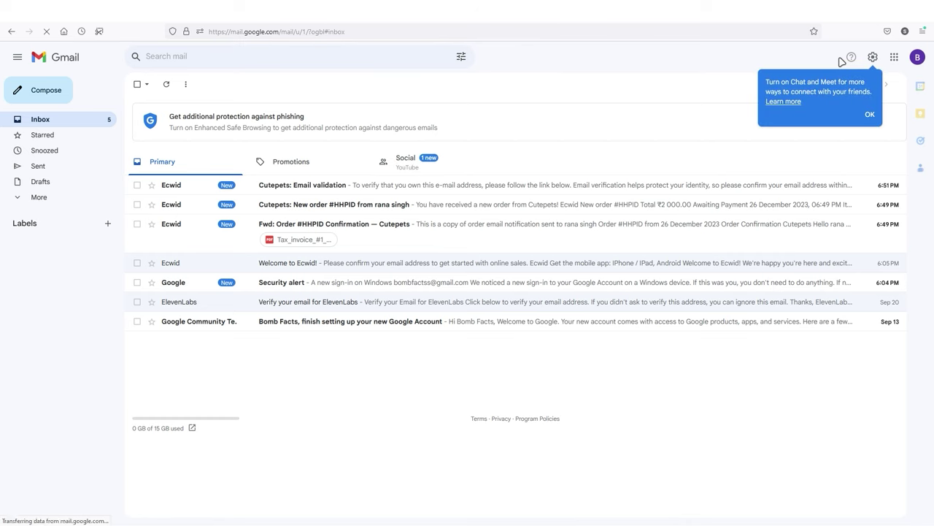
click(194, 229)
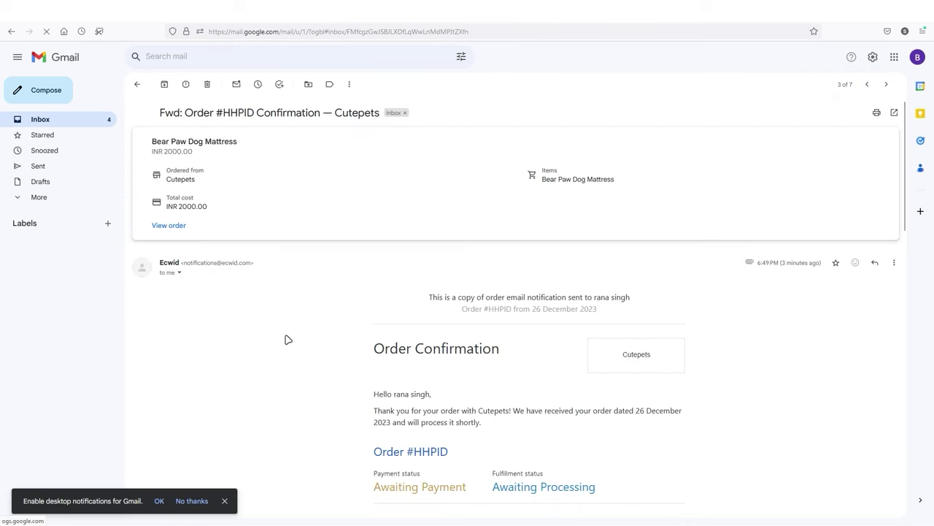
scroll(344, 308, down, 5)
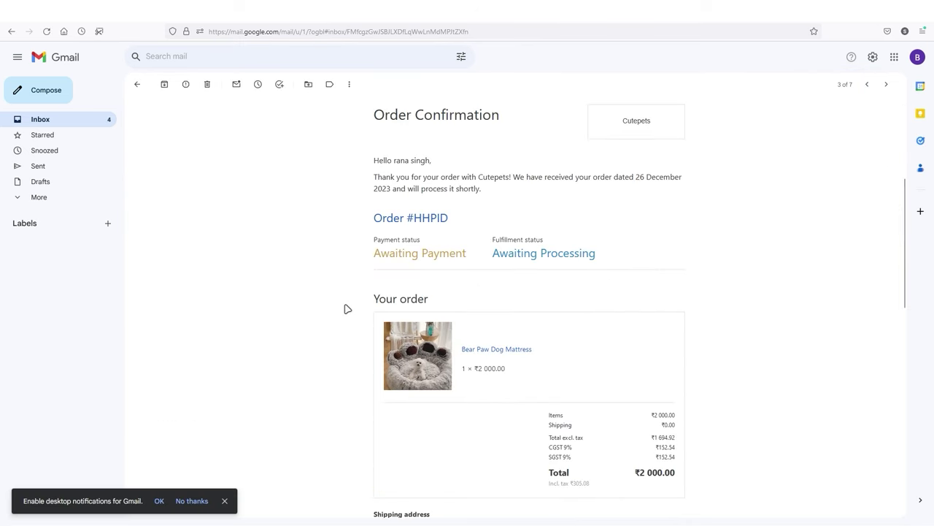
scroll(348, 321, down, 3)
scroll(349, 329, up, 5)
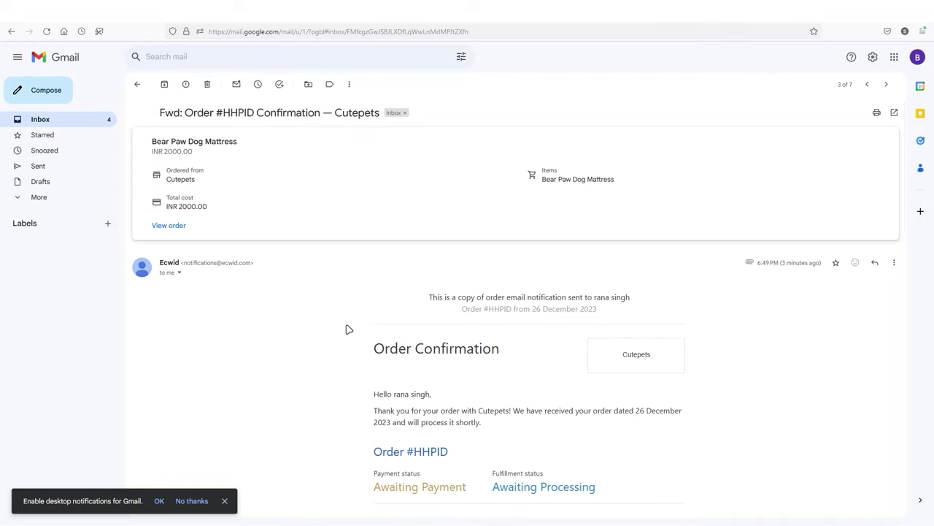
scroll(409, 318, down, 5)
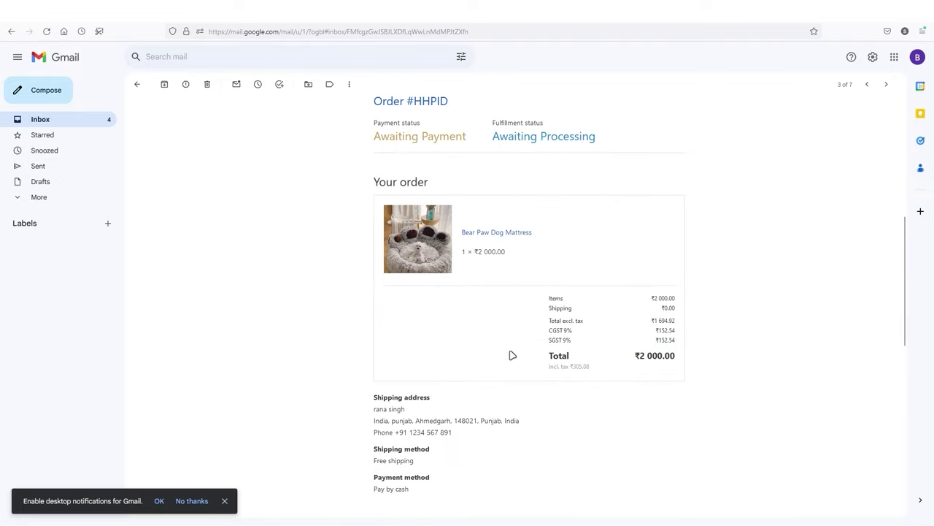
scroll(508, 352, up, 5)
click(136, 84)
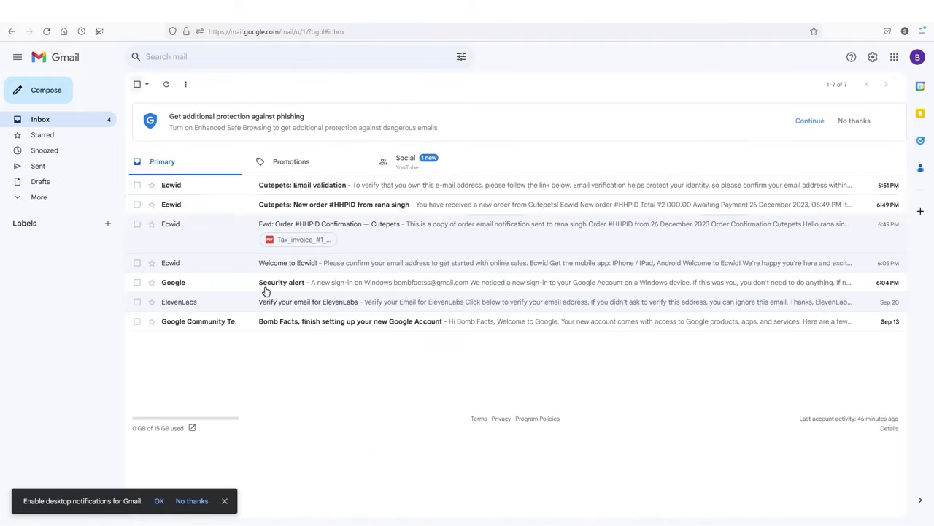
Open the Cutepets: Email validation message and follow its verification link
click(329, 186)
click(455, 240)
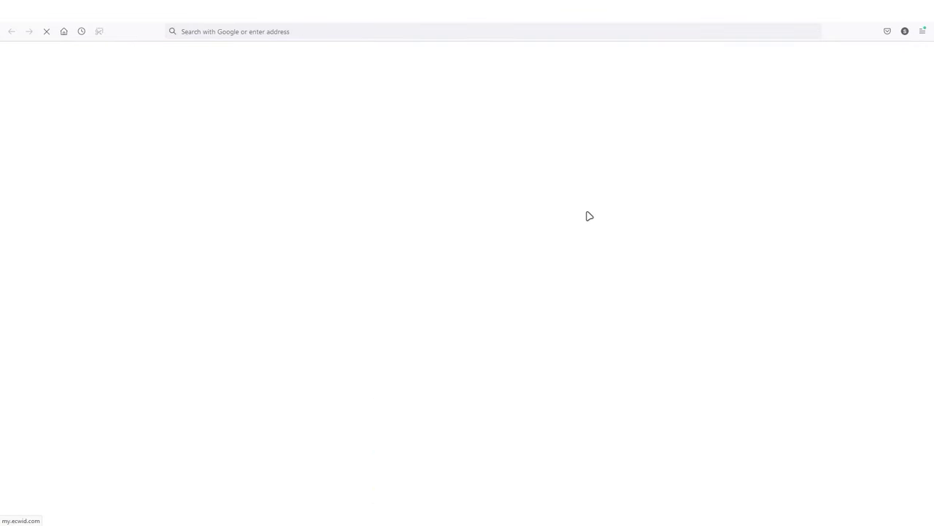
key(ctrl+shift+Tab)
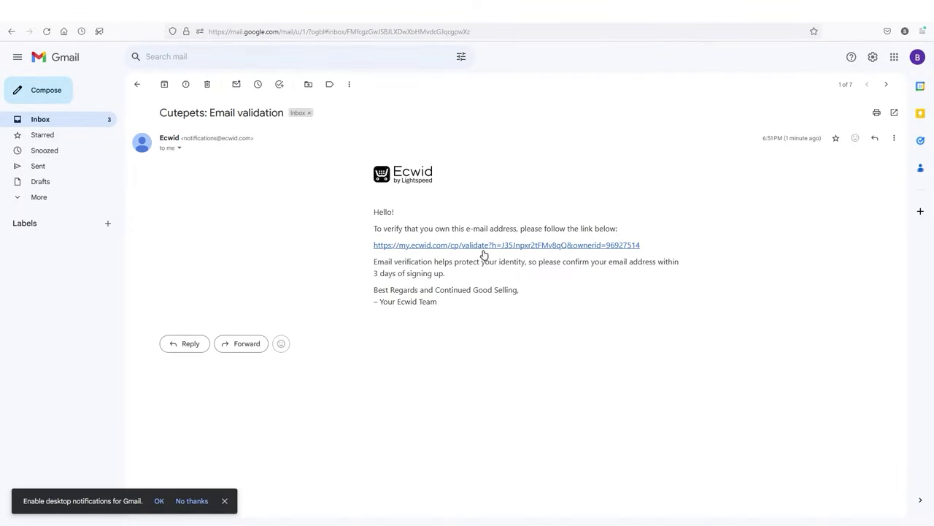
click(507, 245)
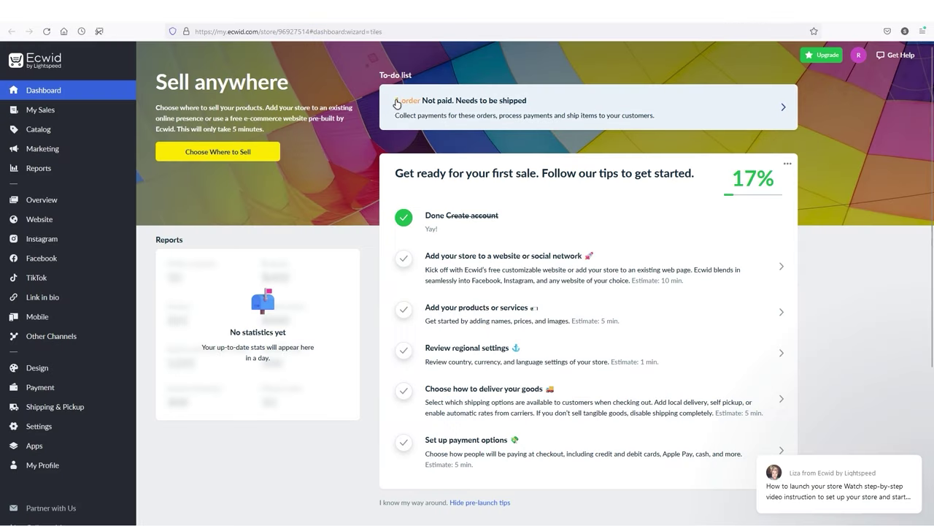
Open the unpaid order #HHPID from the dashboard and set its fulfillment status to Shipped
click(519, 108)
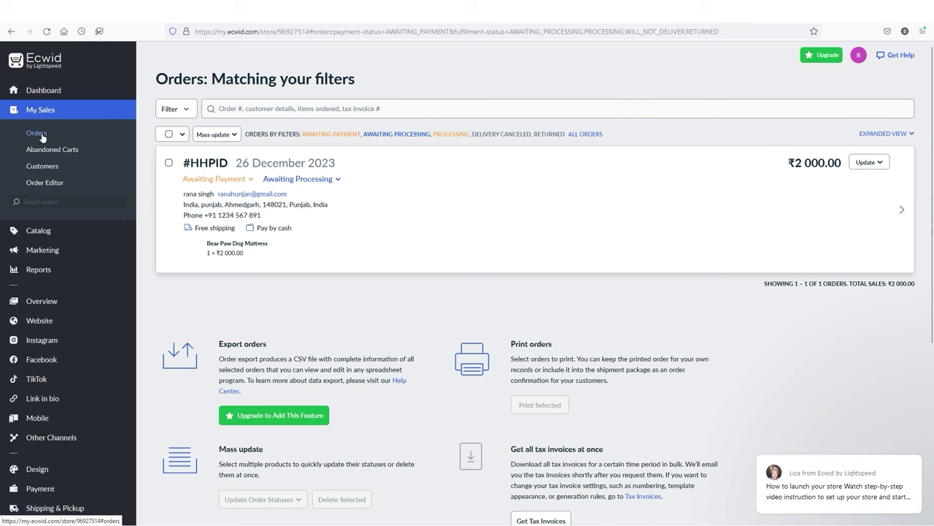
scroll(295, 204, down, 3)
scroll(296, 194, up, 3)
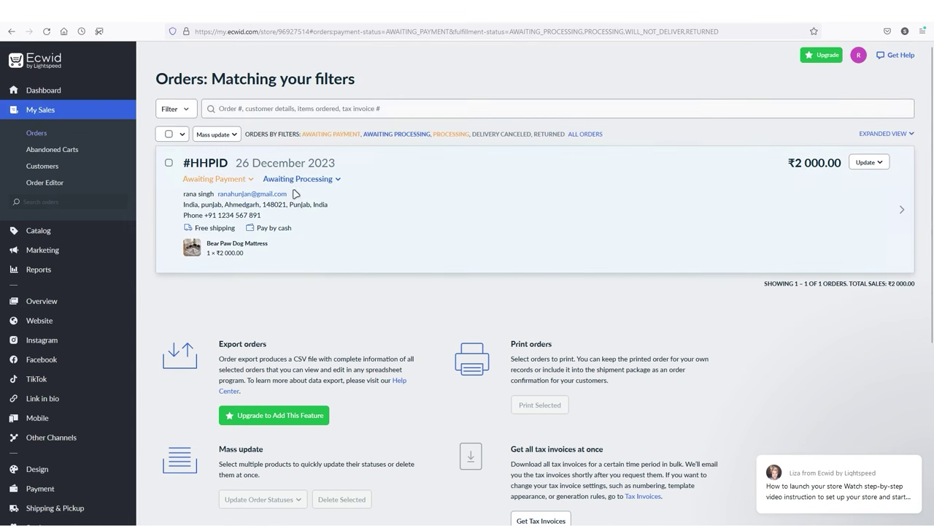
click(332, 182)
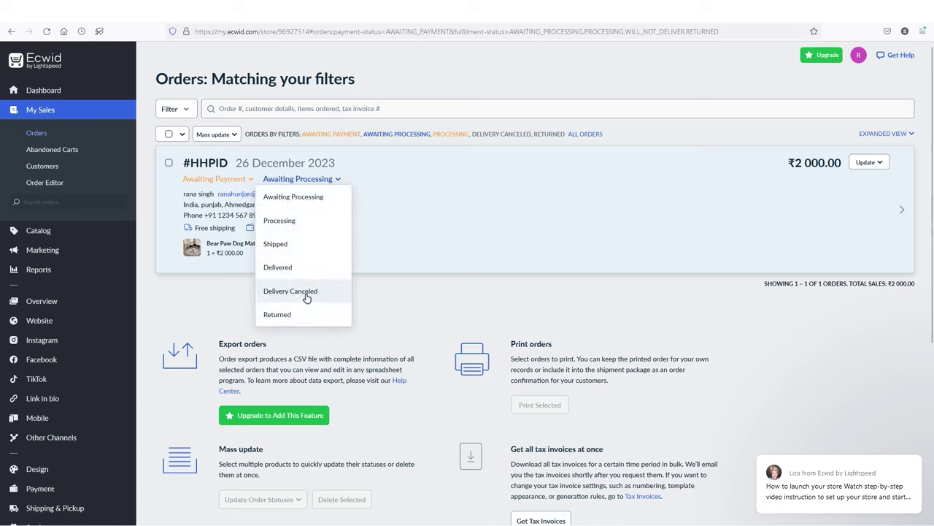
click(294, 246)
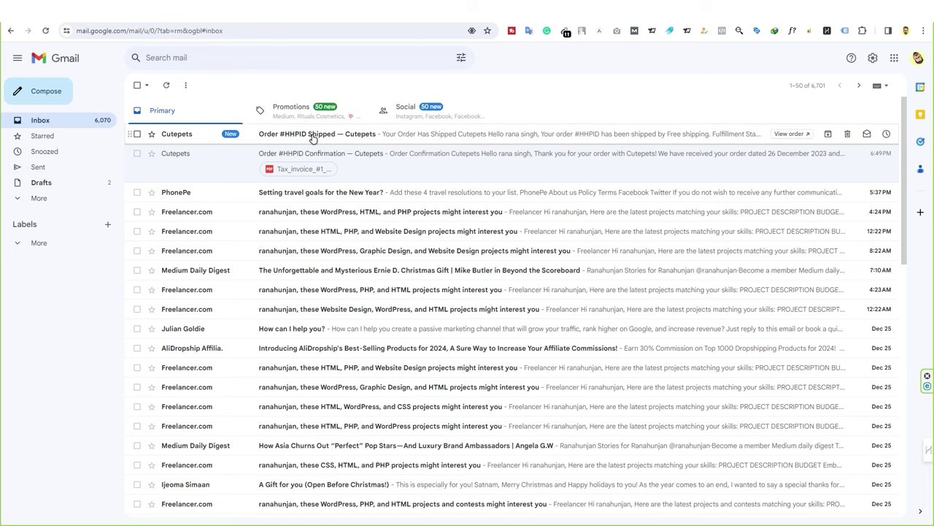
Open the 'Order #HHPID Shipped' email and check its Your Order Has Shipped heading
click(313, 137)
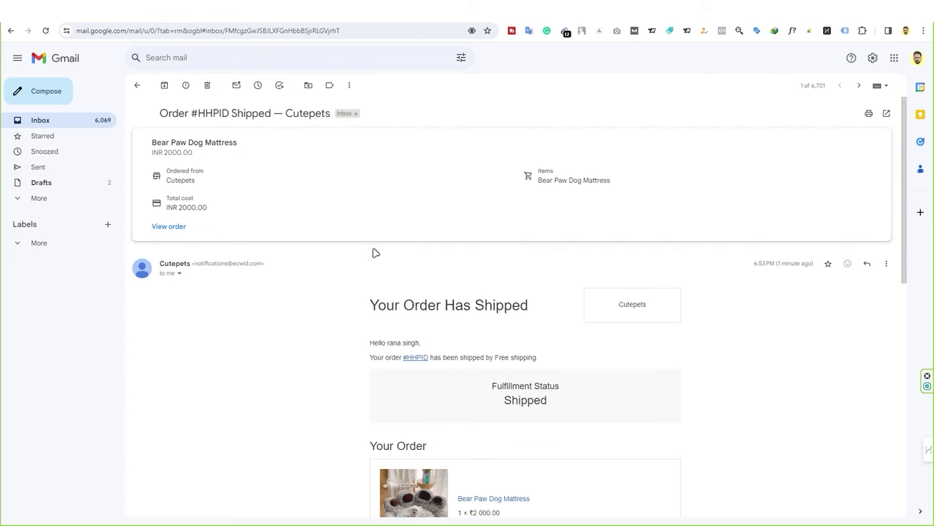
drag(376, 307, 487, 306)
click(511, 310)
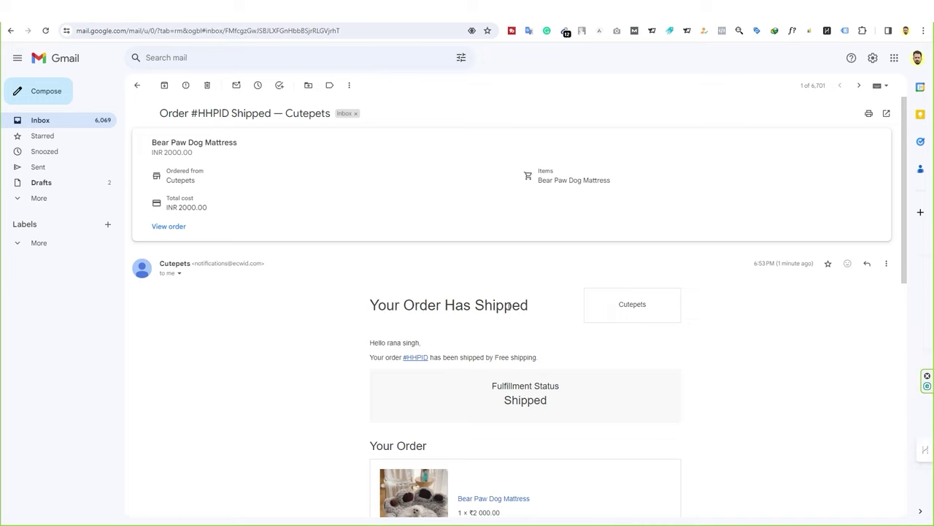
scroll(546, 313, down, 5)
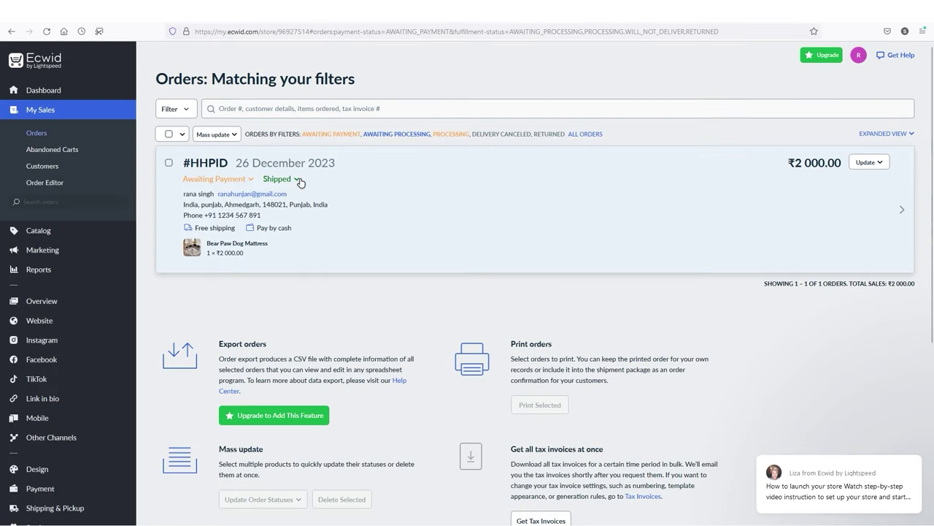
Mark order #HHPID as Paid and pick a new fulfillment status from the Shipped dropdown
click(238, 179)
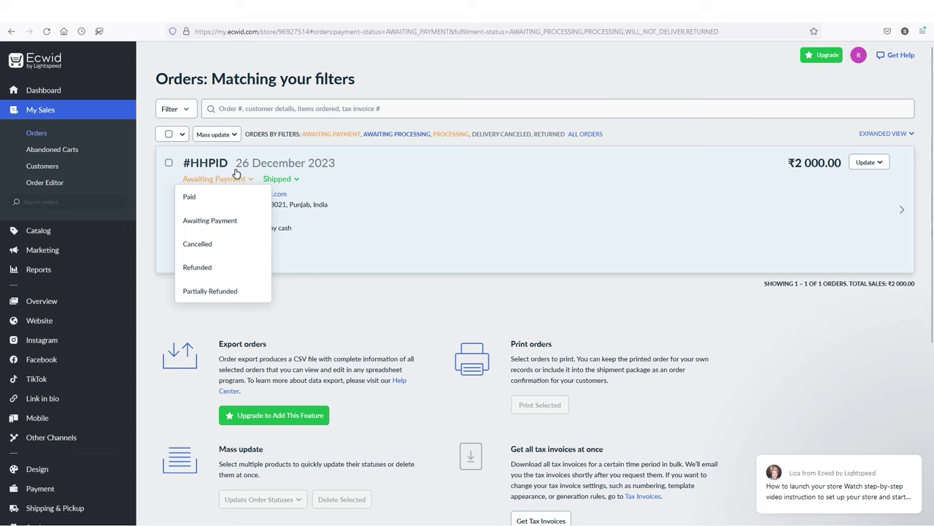
click(190, 196)
click(240, 180)
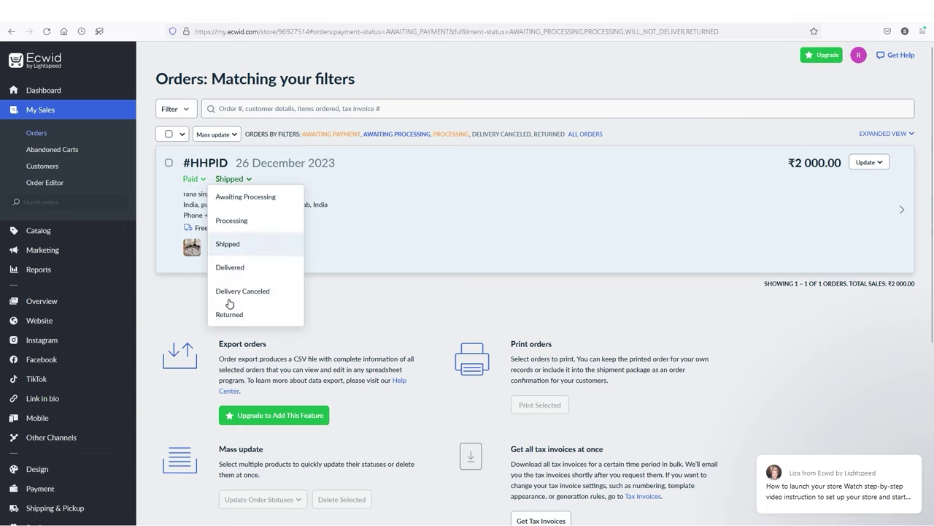
click(270, 299)
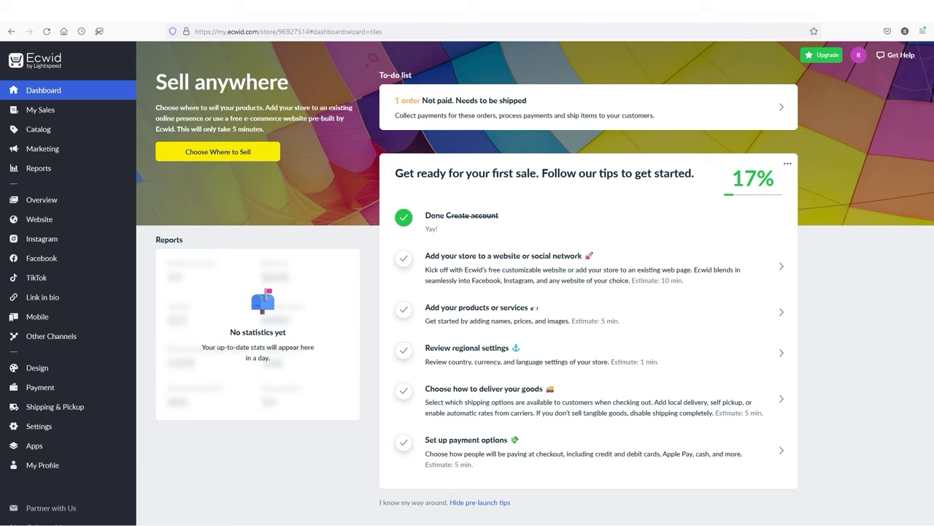
scroll(566, 322, down, 1)
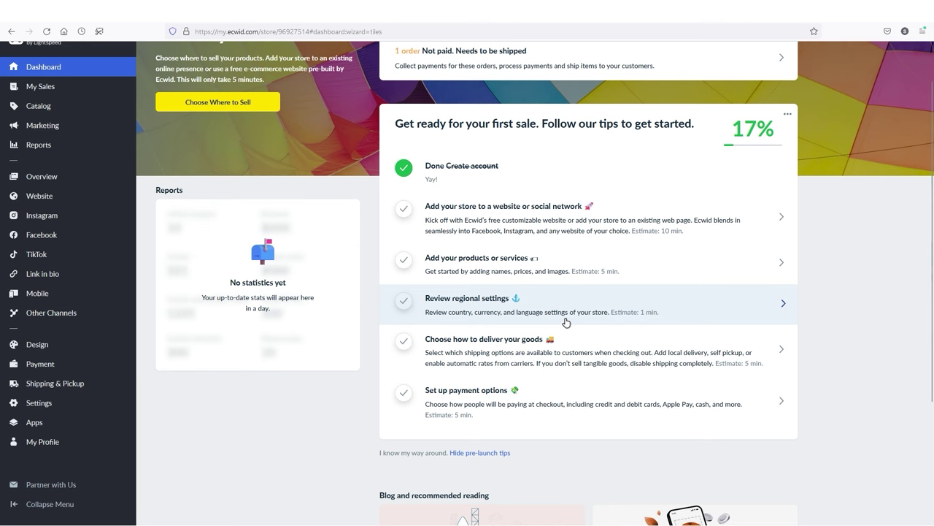
scroll(566, 321, up, 1)
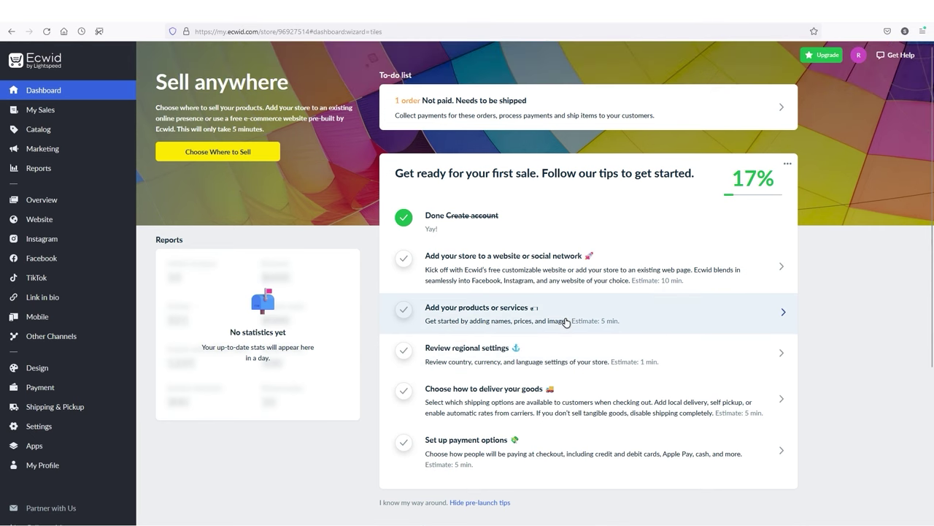